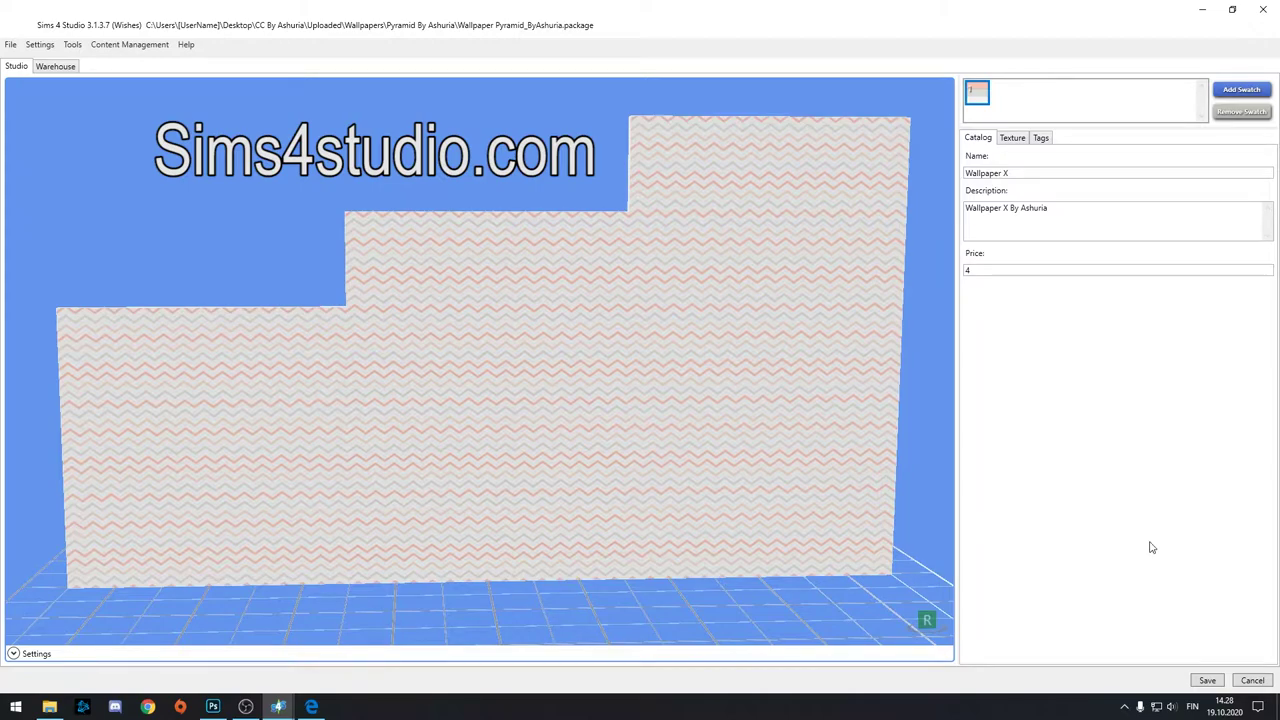
- Close the open wallpaper project and look over the wall catalog for a Build Standalone Recolor
click(1252, 680)
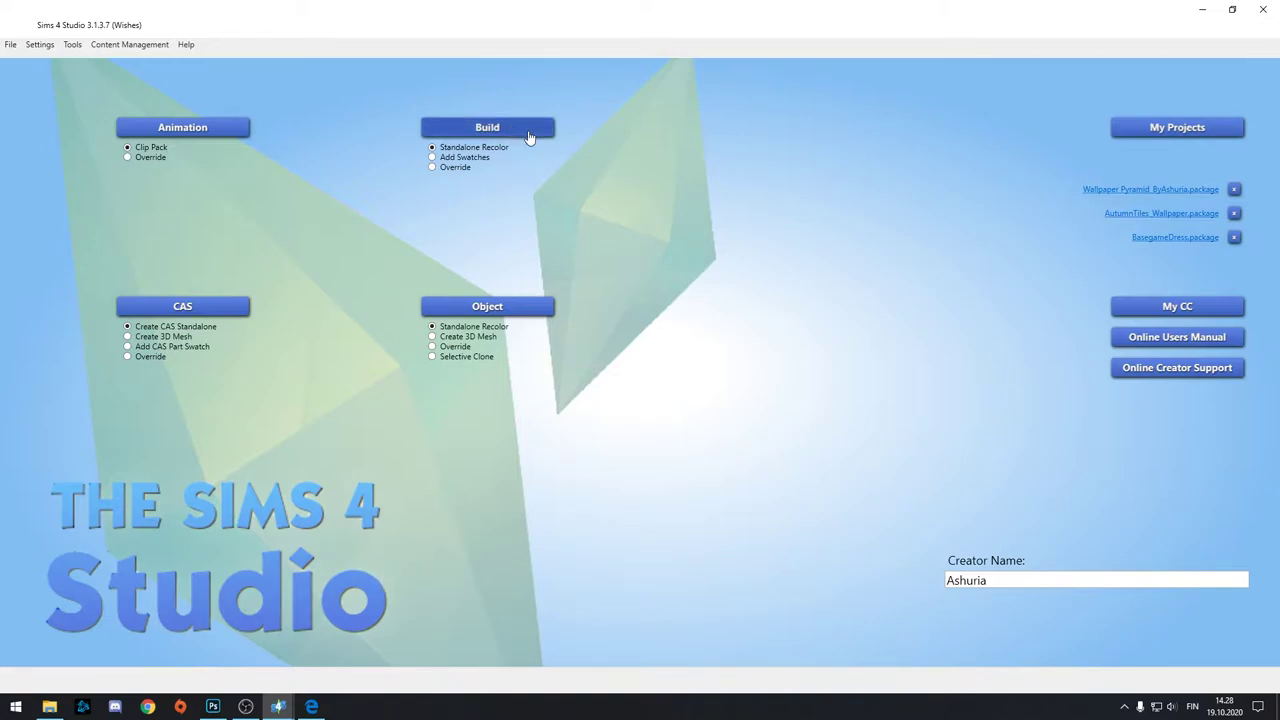
click(495, 129)
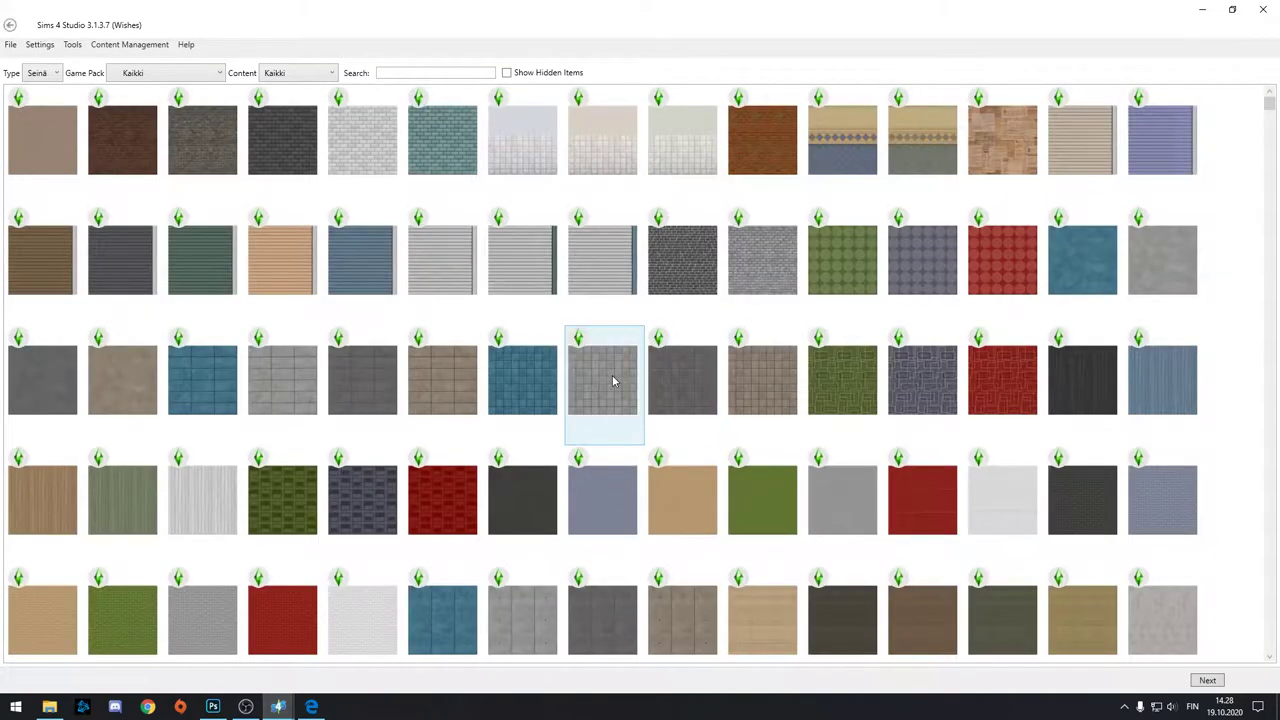
click(10, 24)
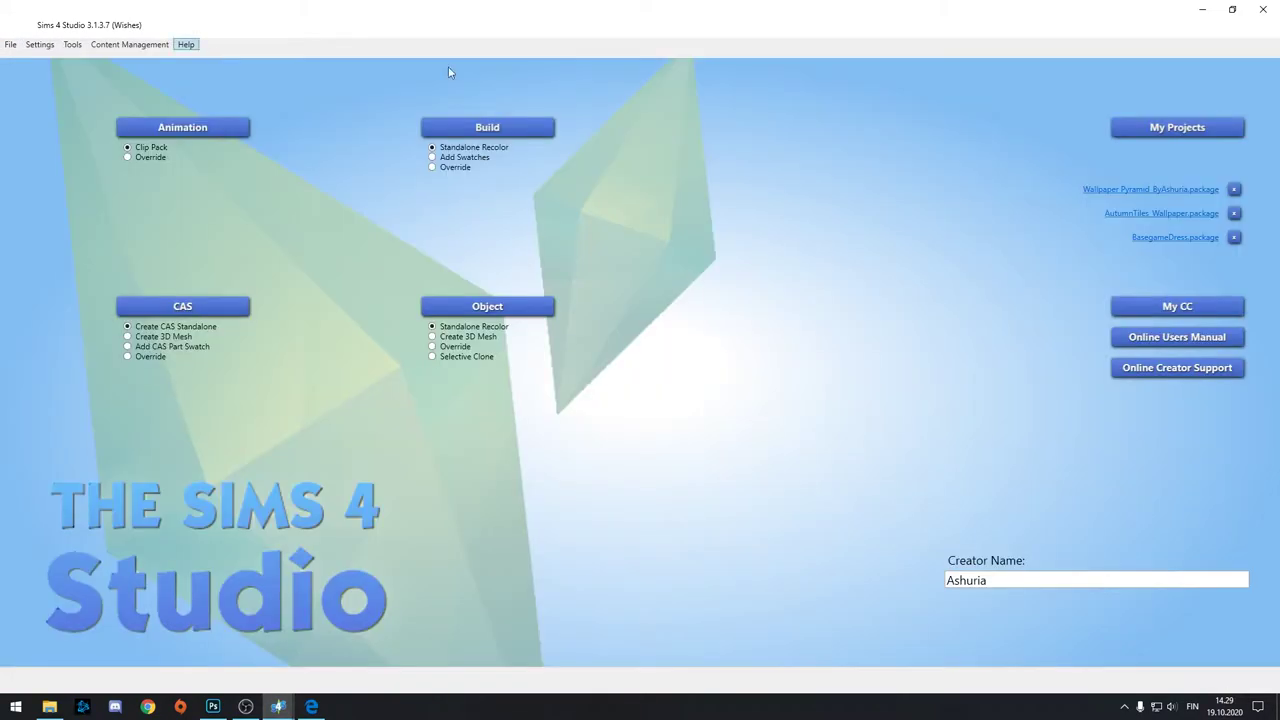
- Reopen the recent Wallpaper Pyramid package and show its texture settings for the three wall heights
click(1196, 192)
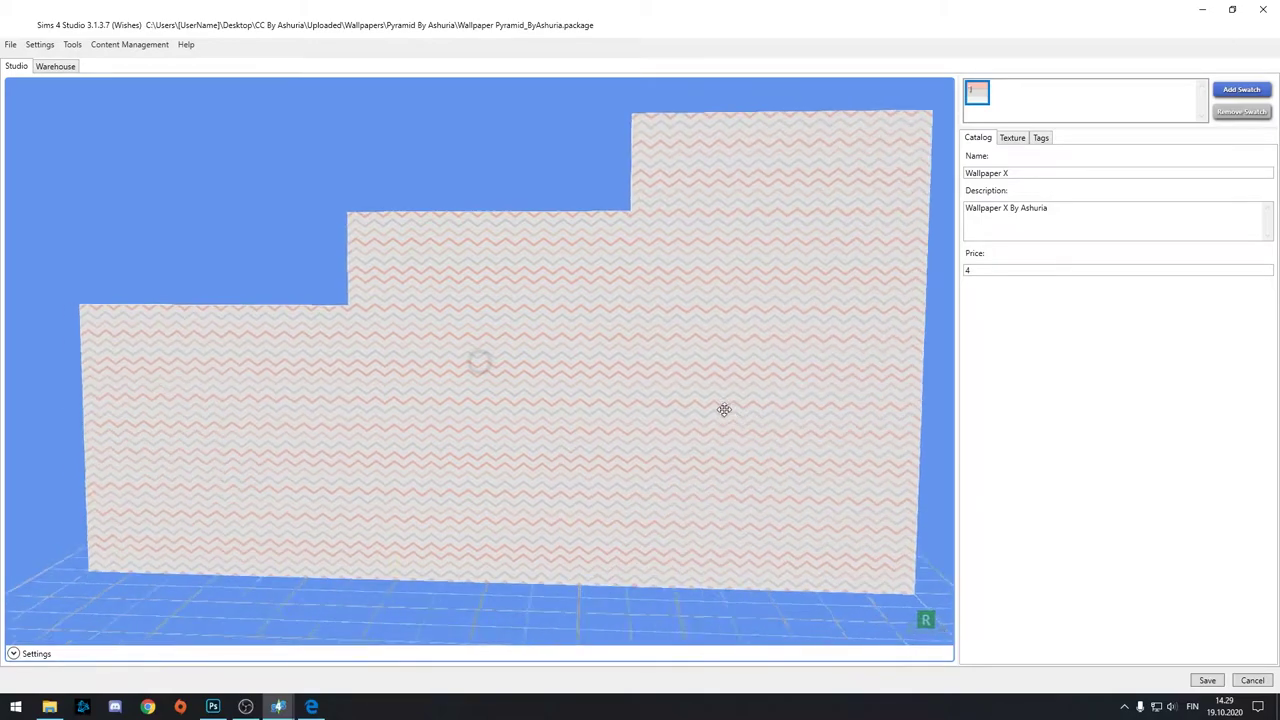
click(1014, 139)
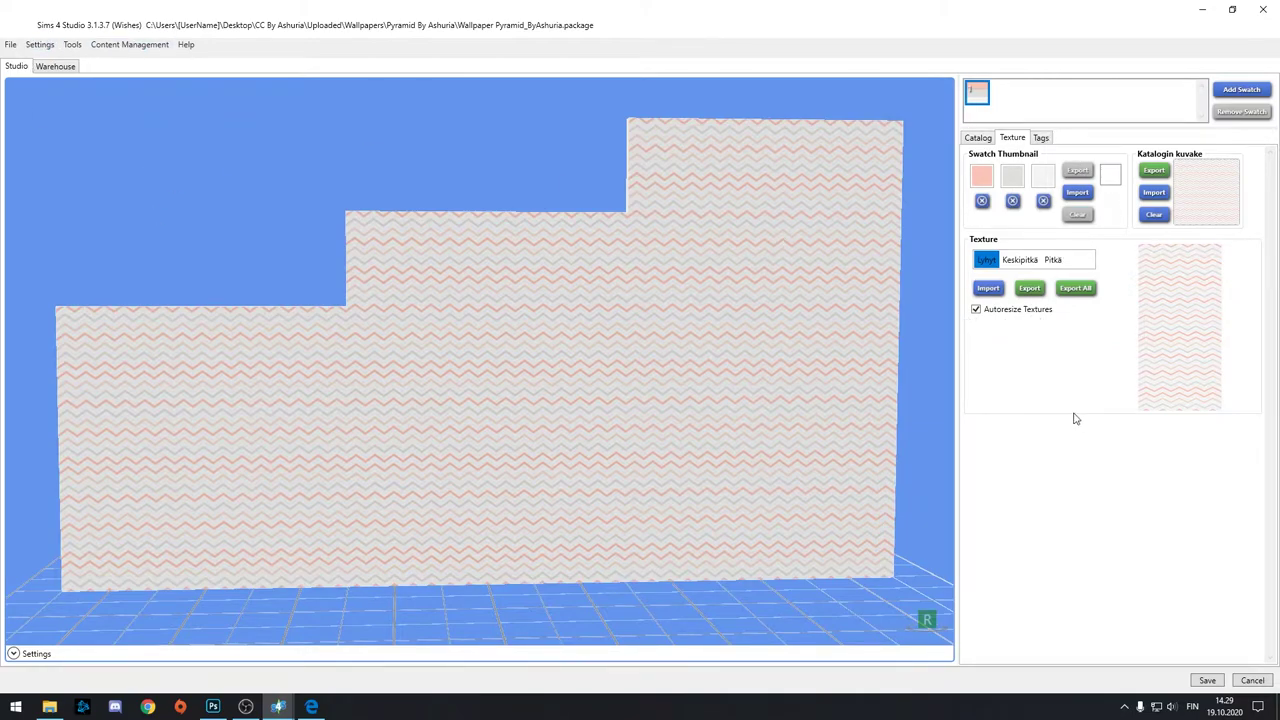
drag(945, 440, 903, 451)
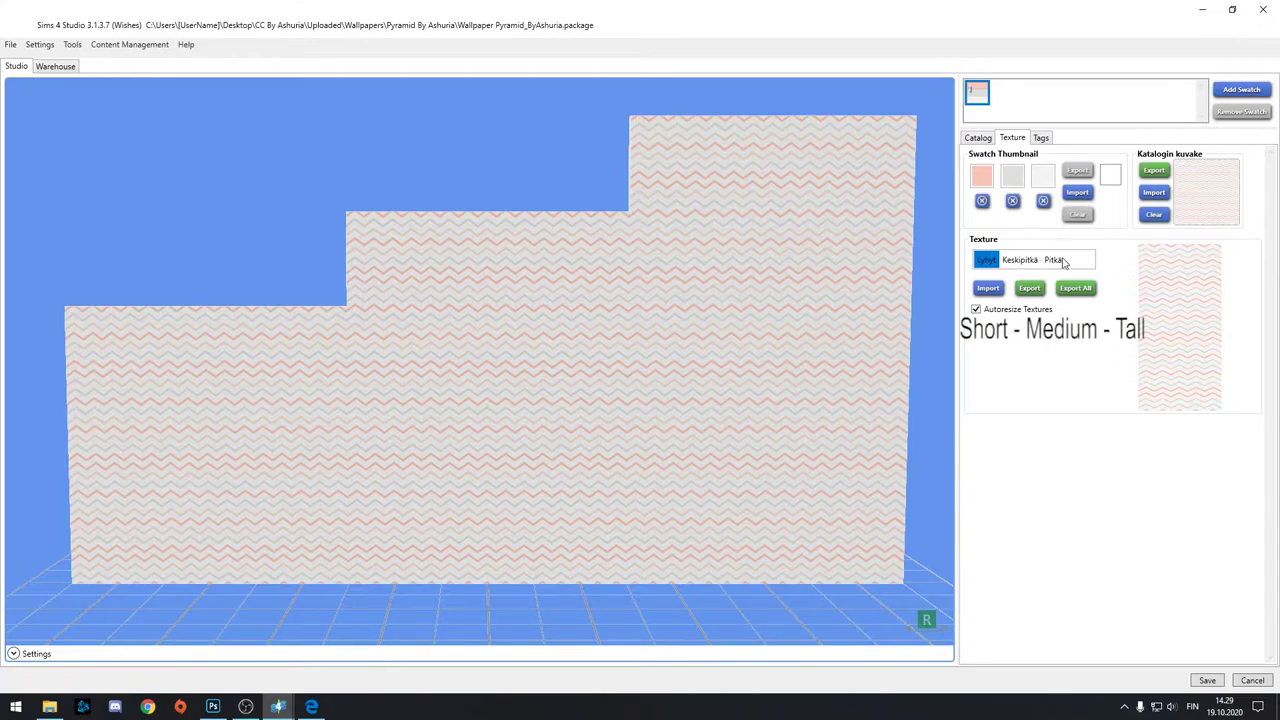
drag(411, 609, 480, 580)
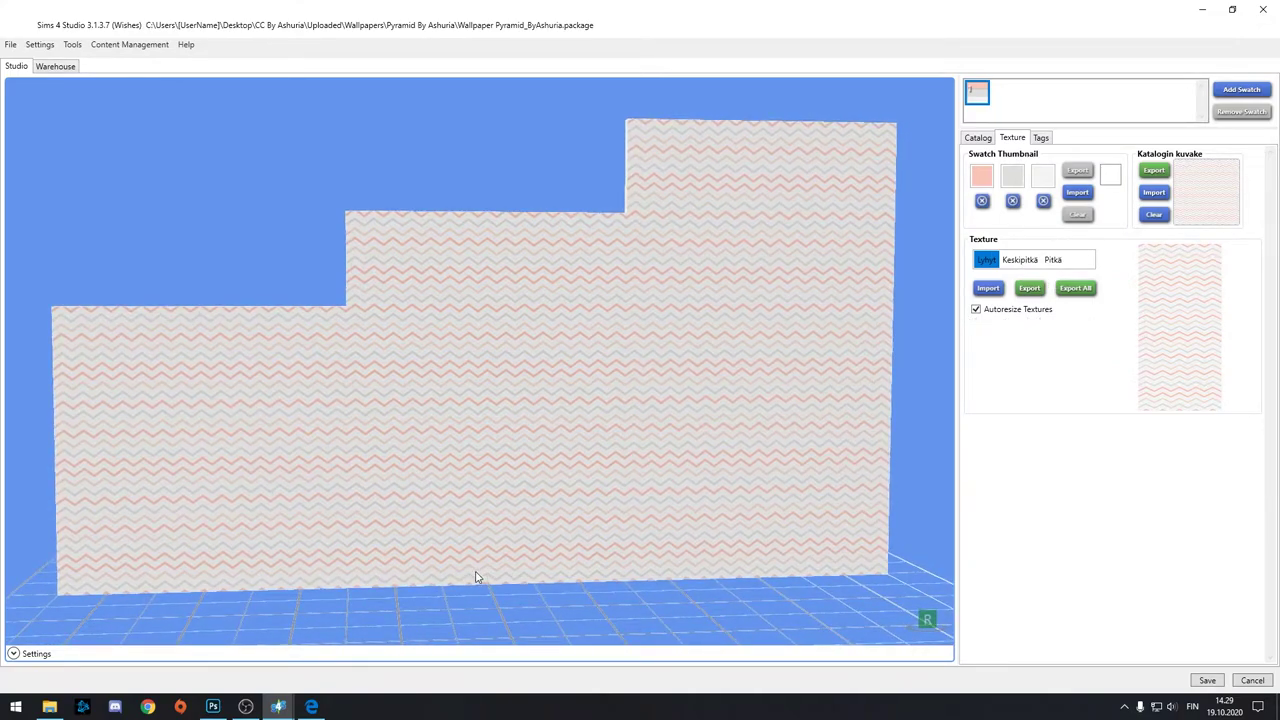
- Switch to Photoshop and check the image size of the tree-pattern document Untitled-3
click(213, 706)
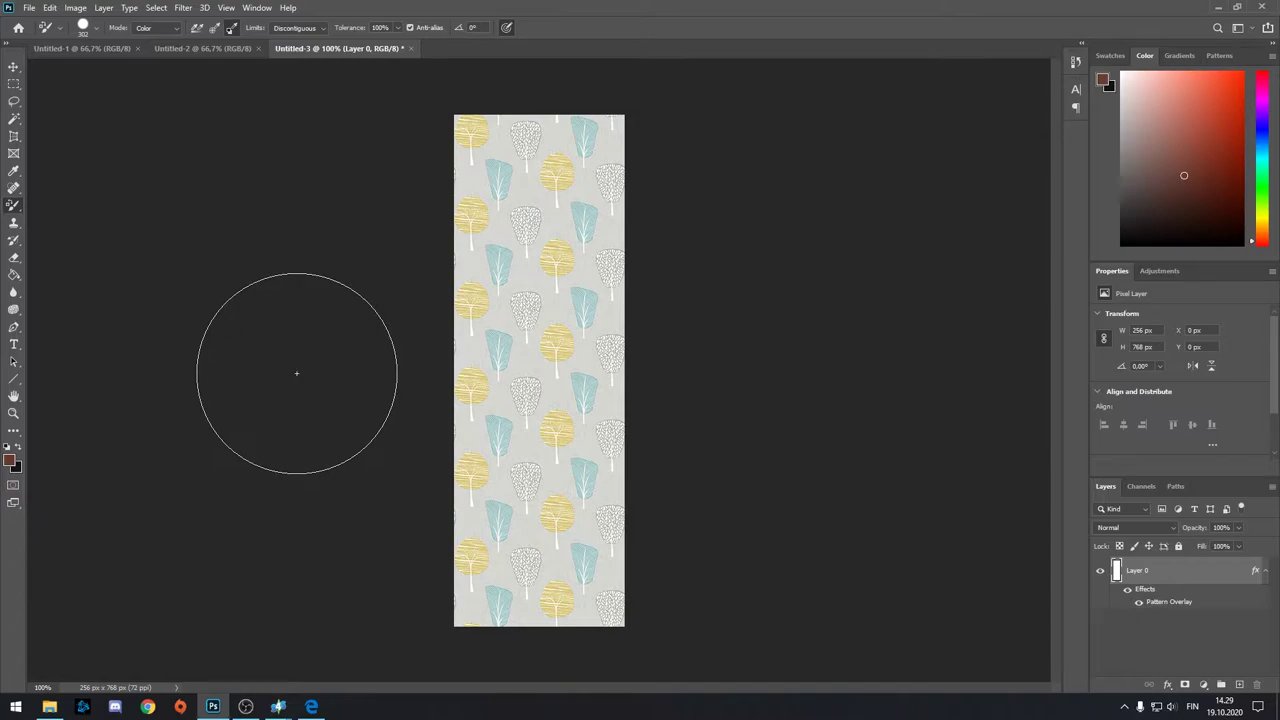
click(76, 8)
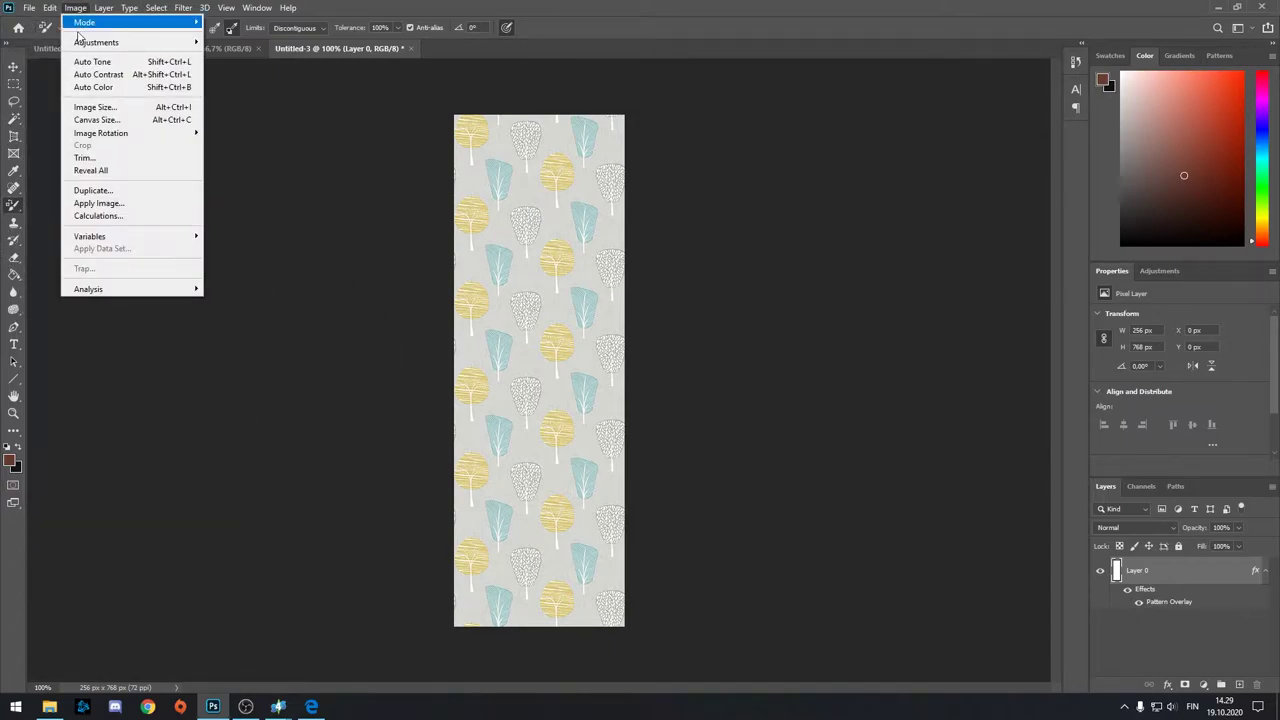
click(108, 107)
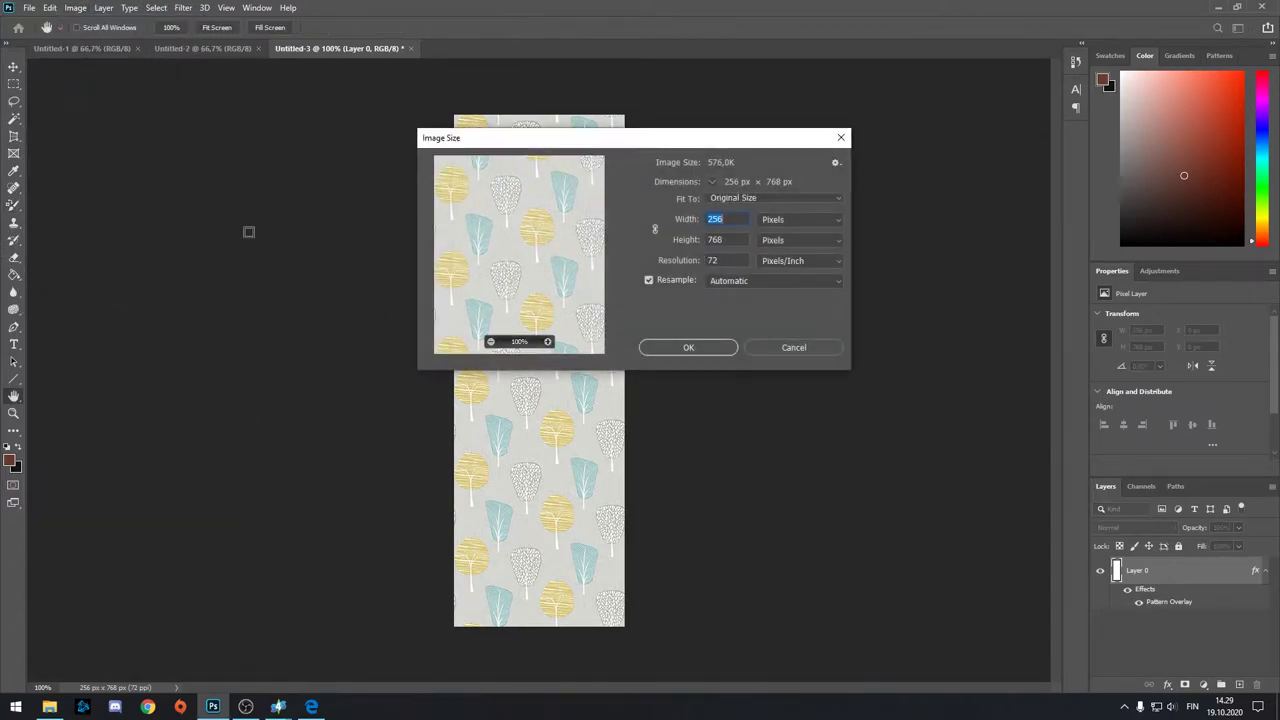
drag(626, 145, 537, 220)
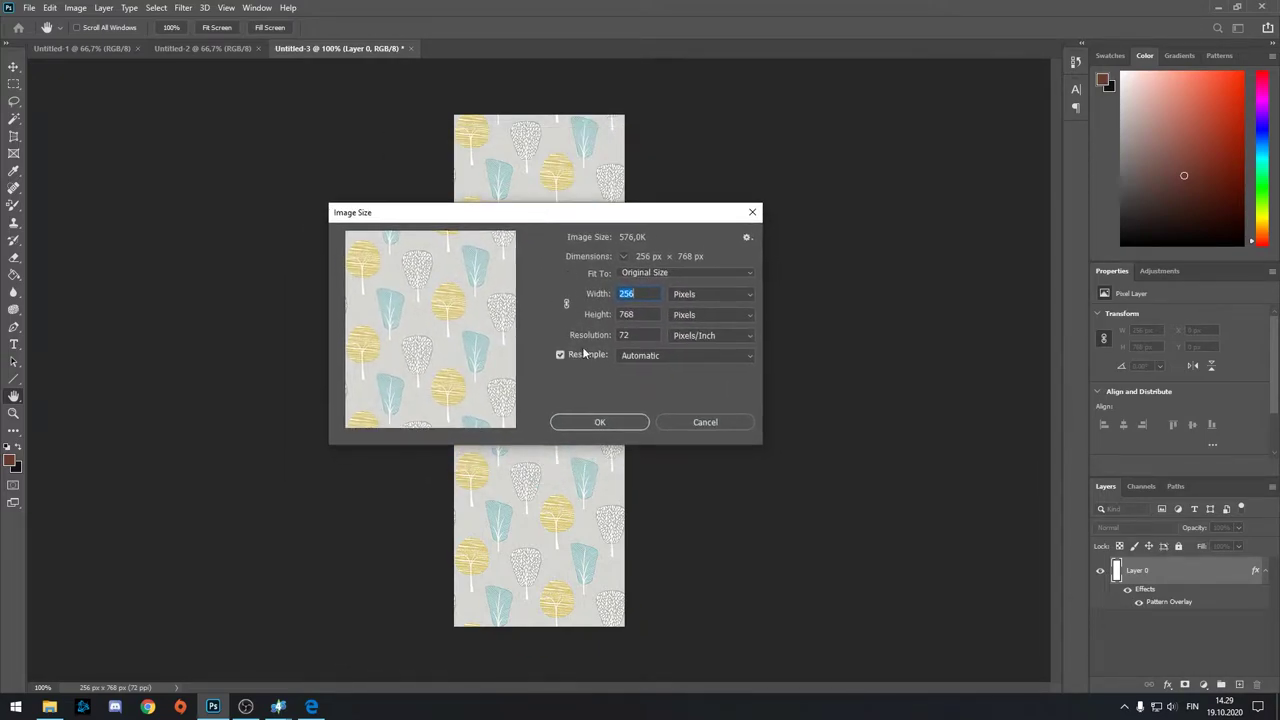
click(724, 427)
key(b)
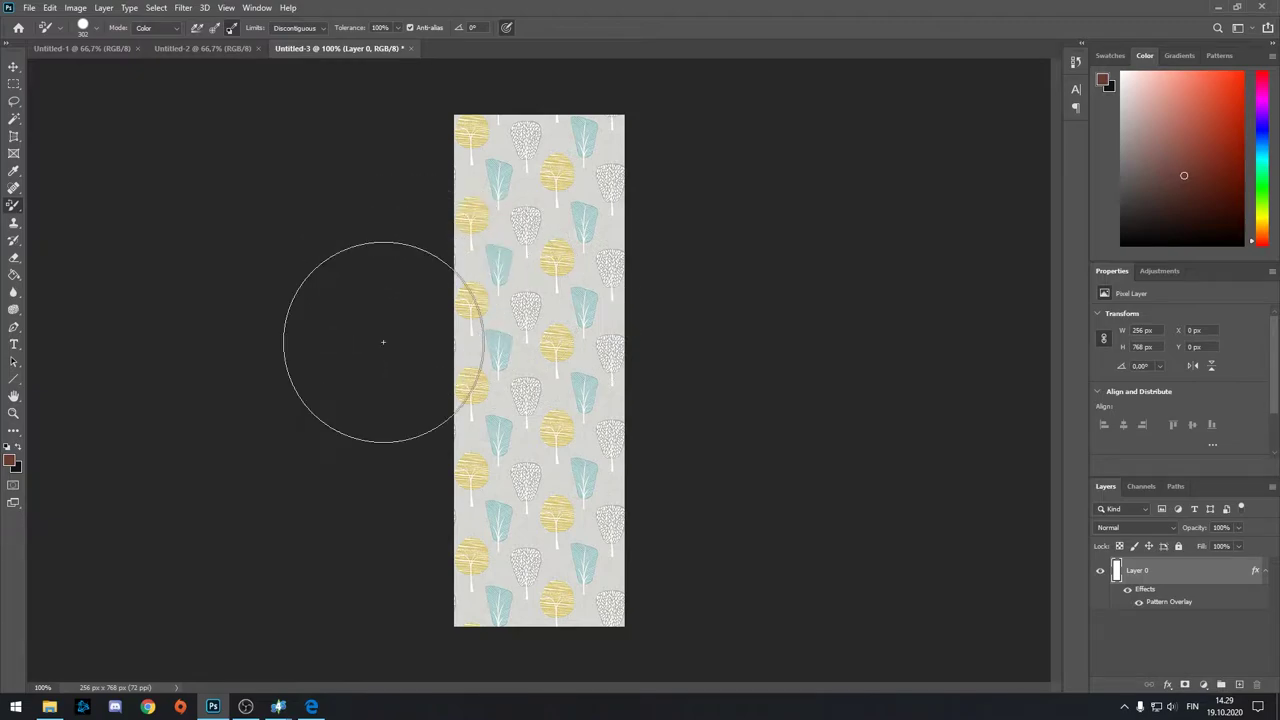
- Check the D3D/DDS format among the save options for the tree-pattern document, leaving it unsaved
key(shift+ctrl+s)
click(250, 308)
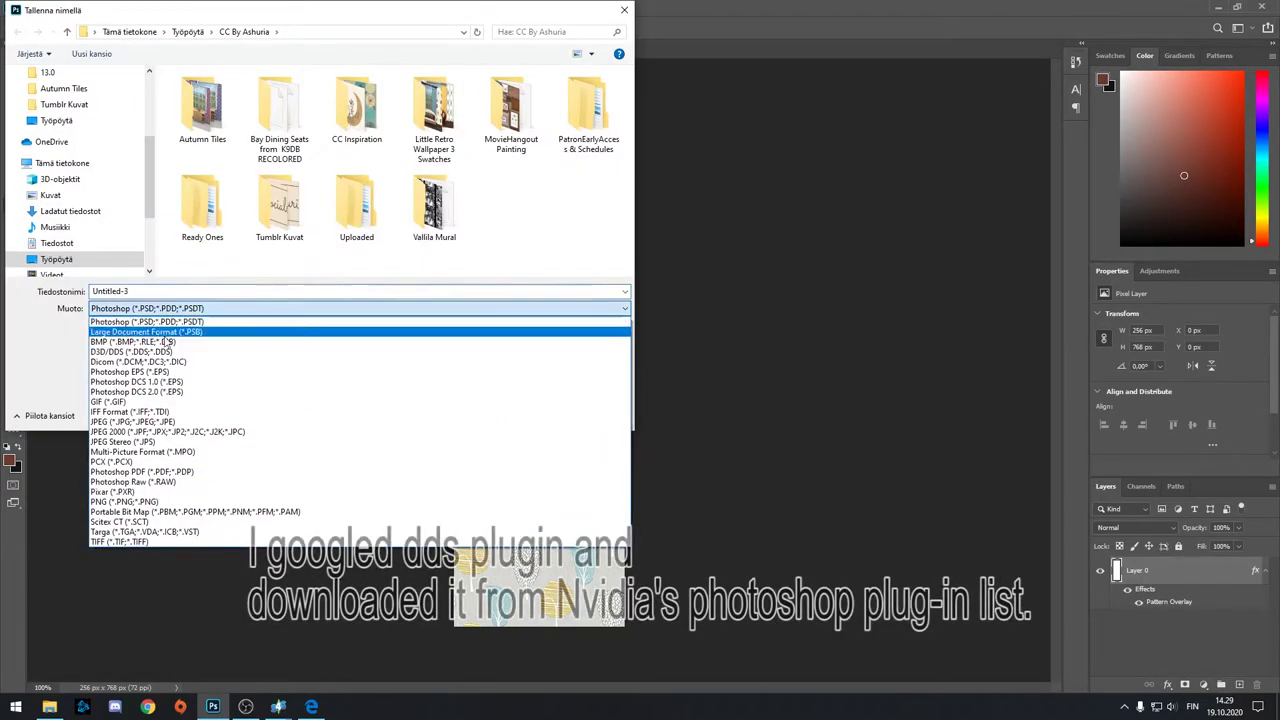
click(270, 352)
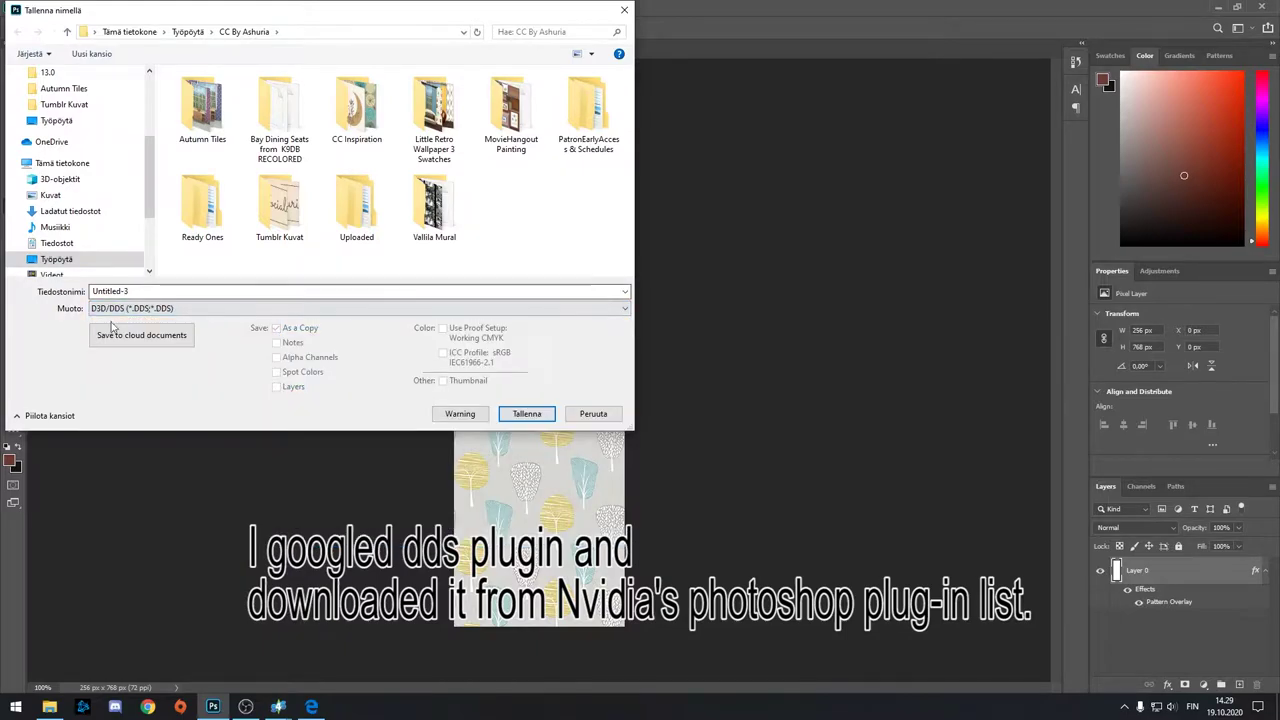
click(604, 415)
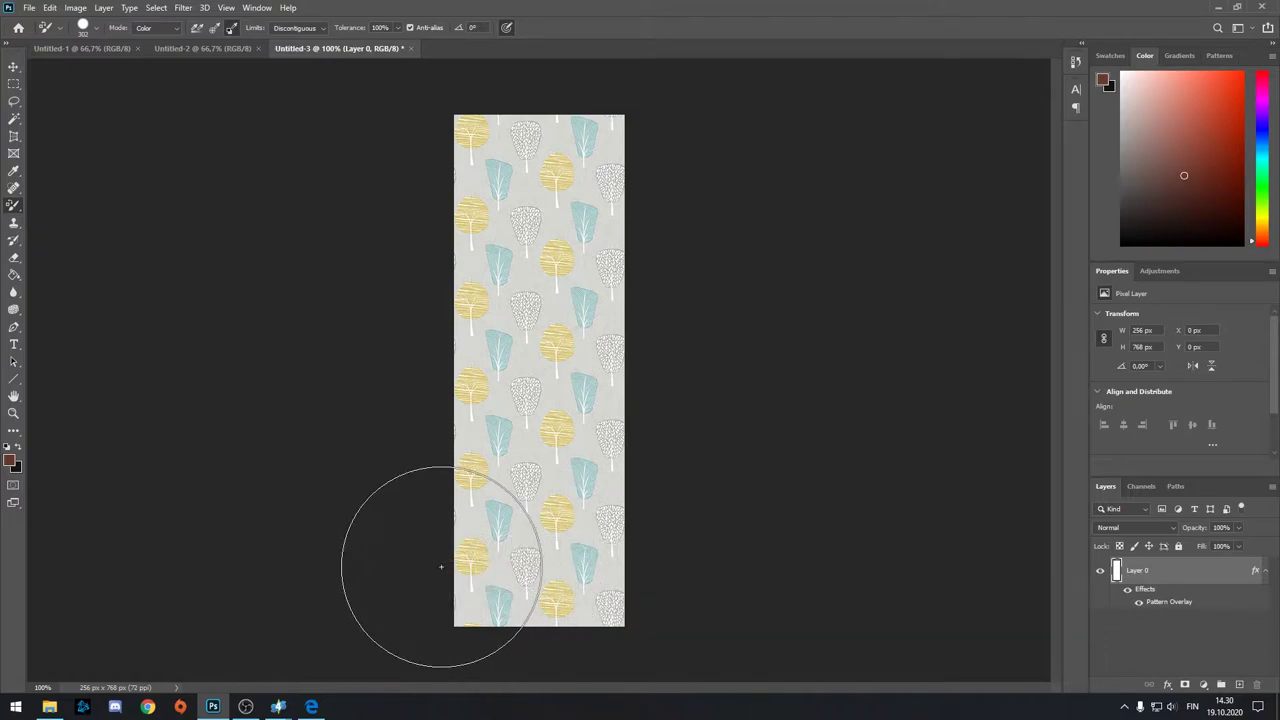
- Switch to the Sims 4 Studio window with the wallpaper project and view its texture height options
mouse_move(278, 706)
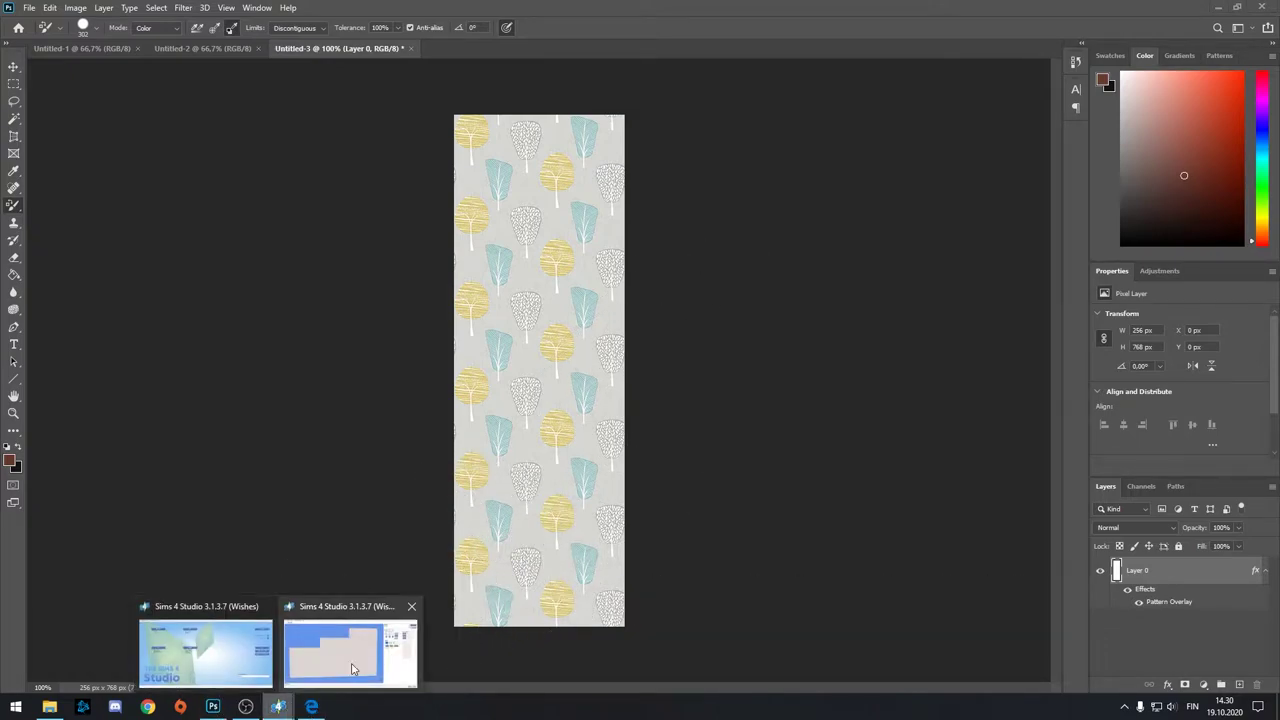
click(347, 673)
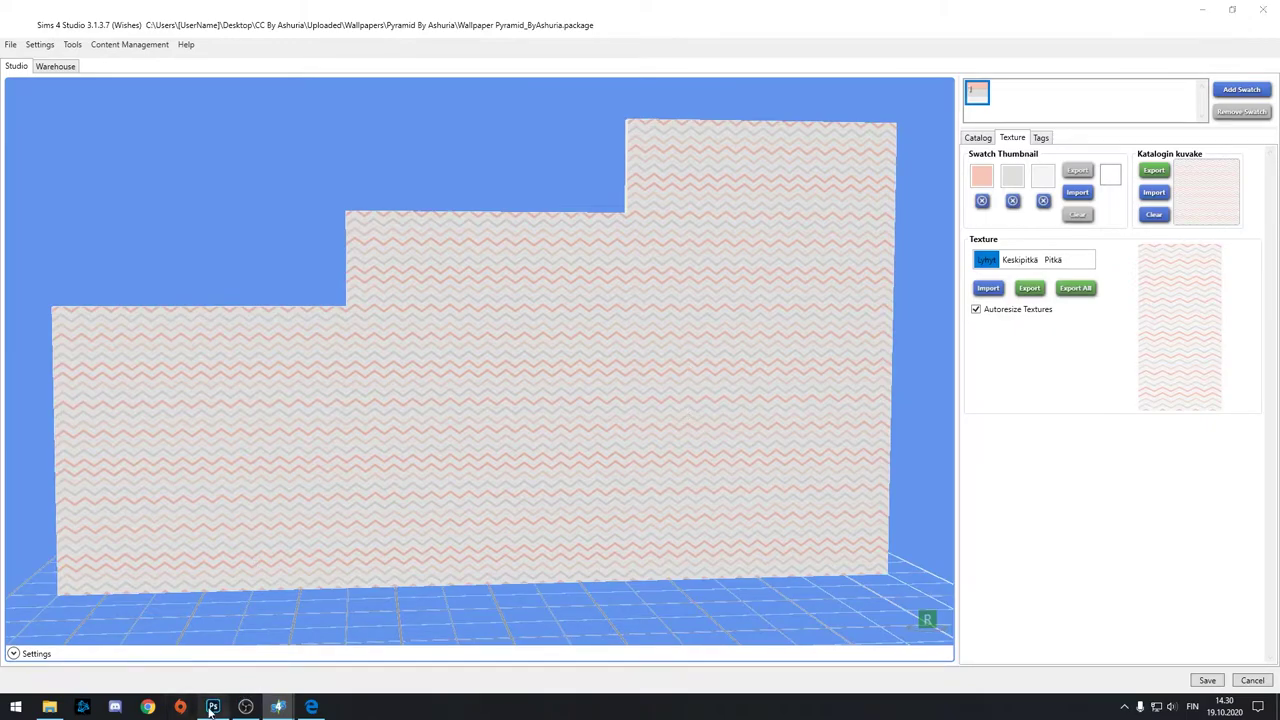
- Return to Photoshop and review the dimensions of the short wallpaper document, Untitled-3
click(213, 706)
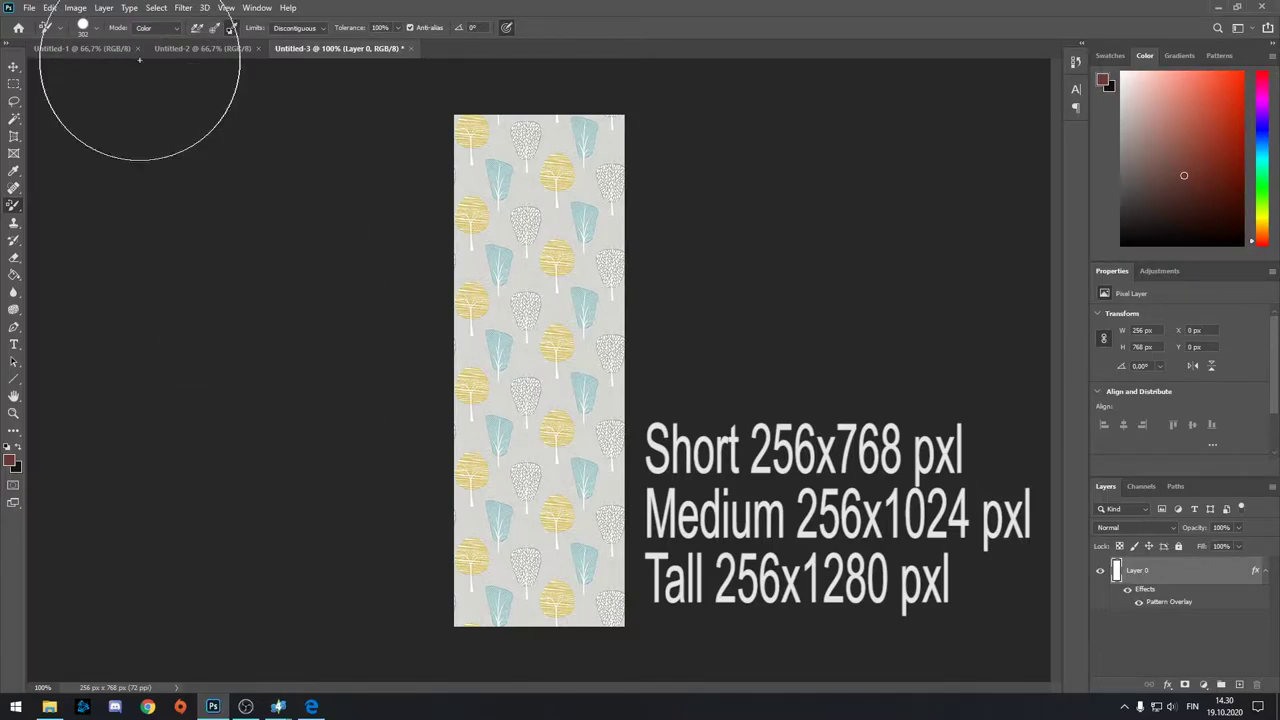
click(76, 7)
mouse_move(103, 7)
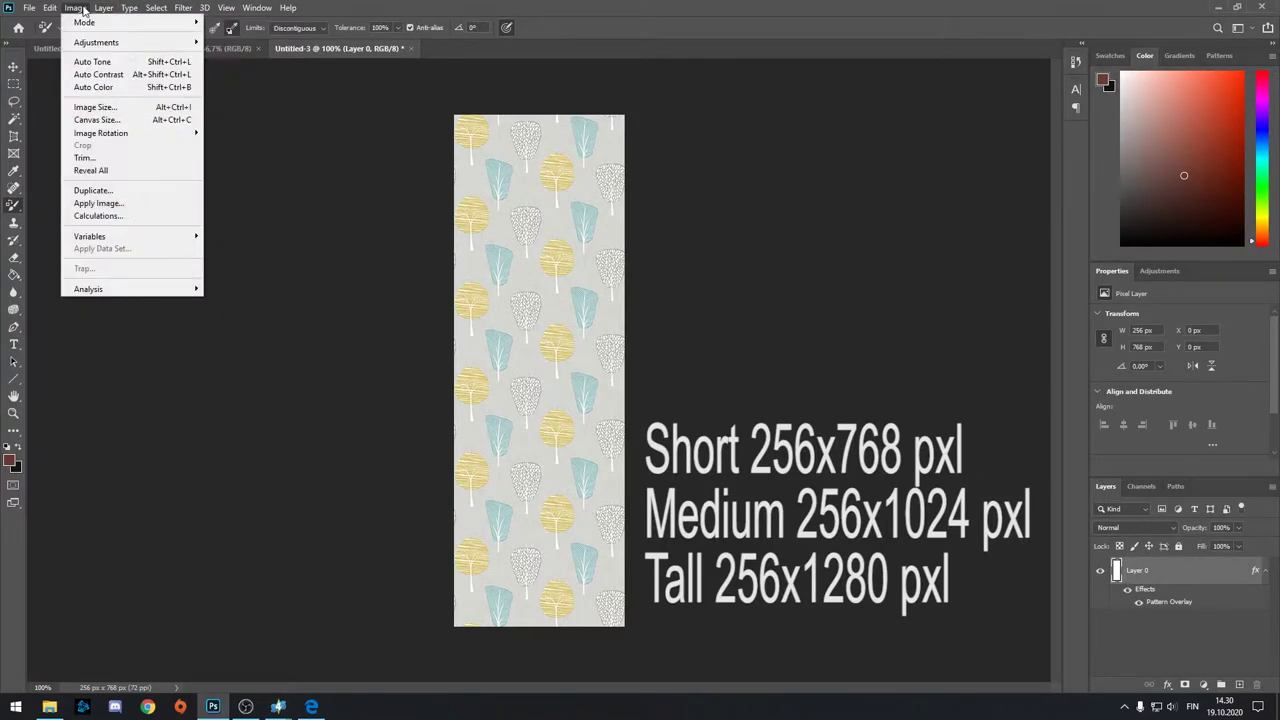
click(90, 105)
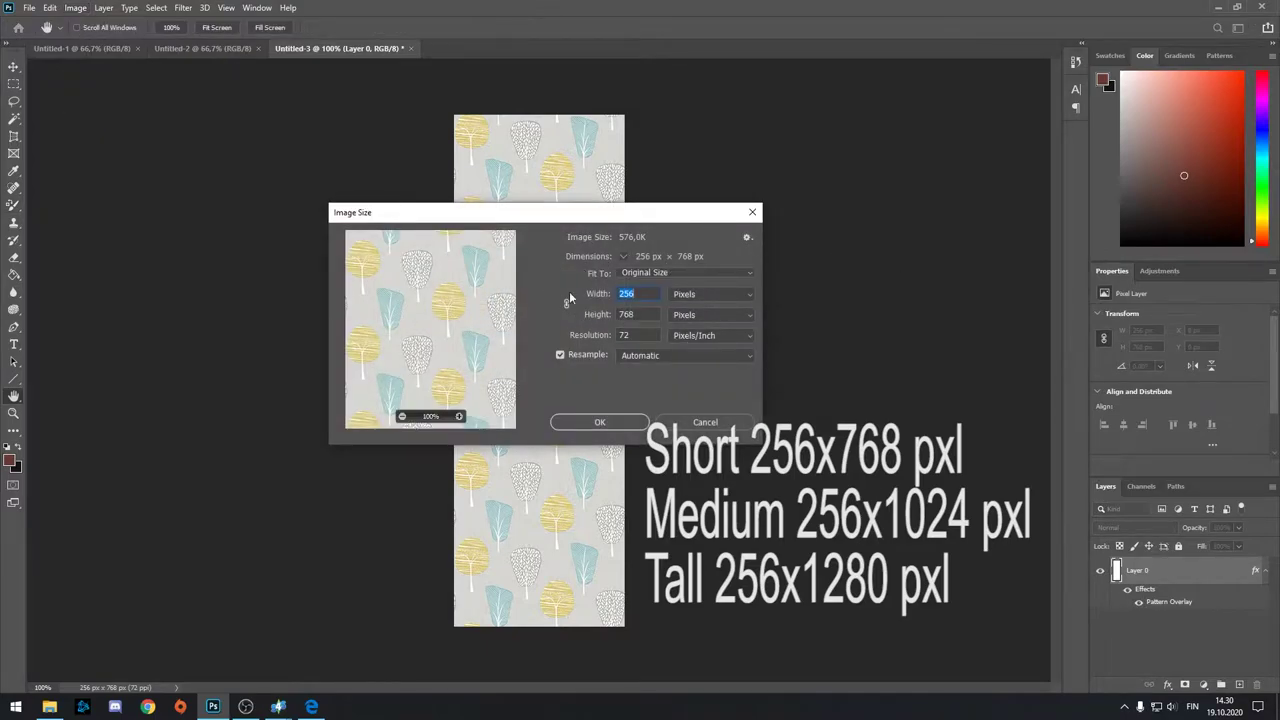
click(705, 422)
- Check the image size of the blank medium wallpaper document, Untitled-2
click(206, 48)
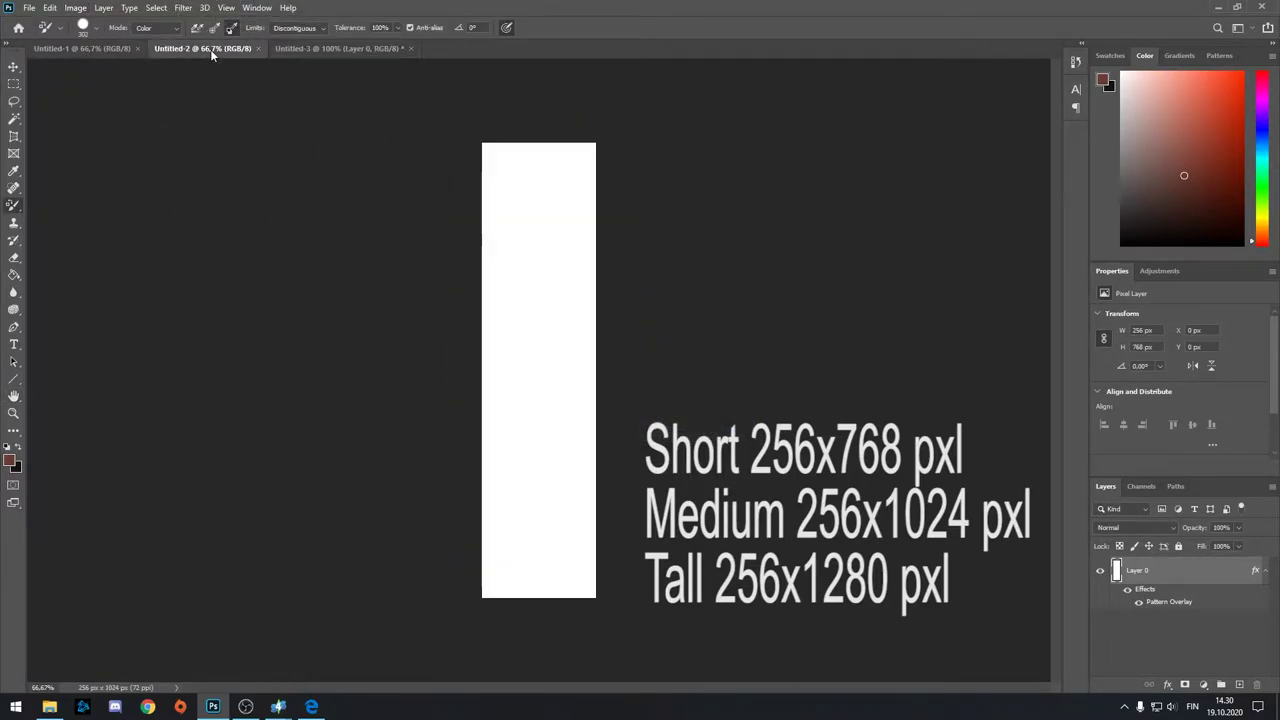
click(77, 8)
click(90, 105)
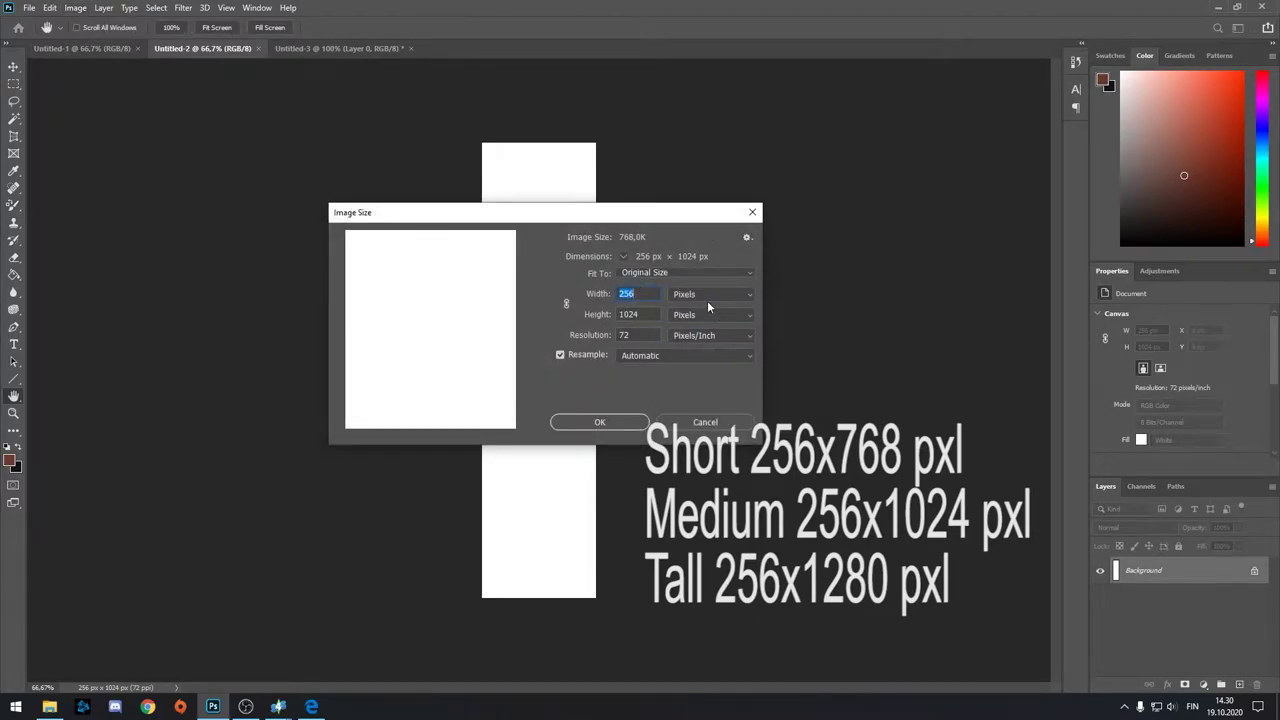
click(700, 421)
- Check the image size of the blank tall wallpaper document, Untitled-1
click(80, 48)
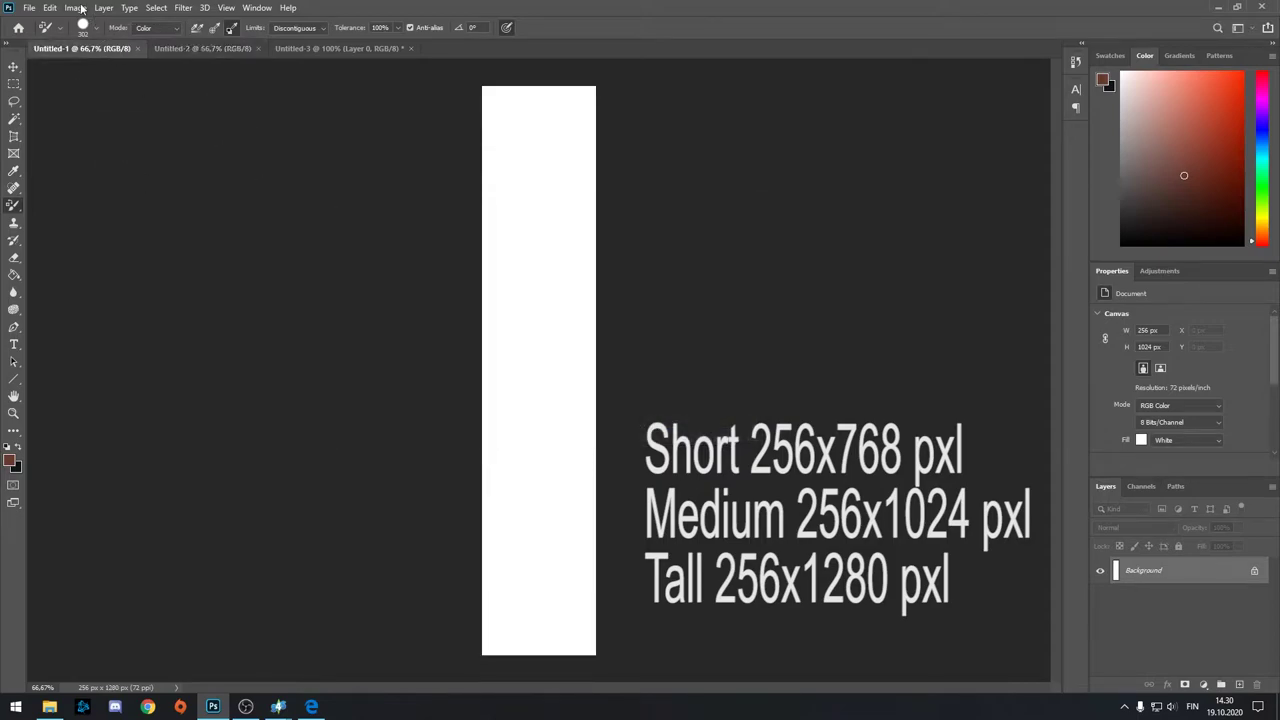
click(77, 8)
click(95, 106)
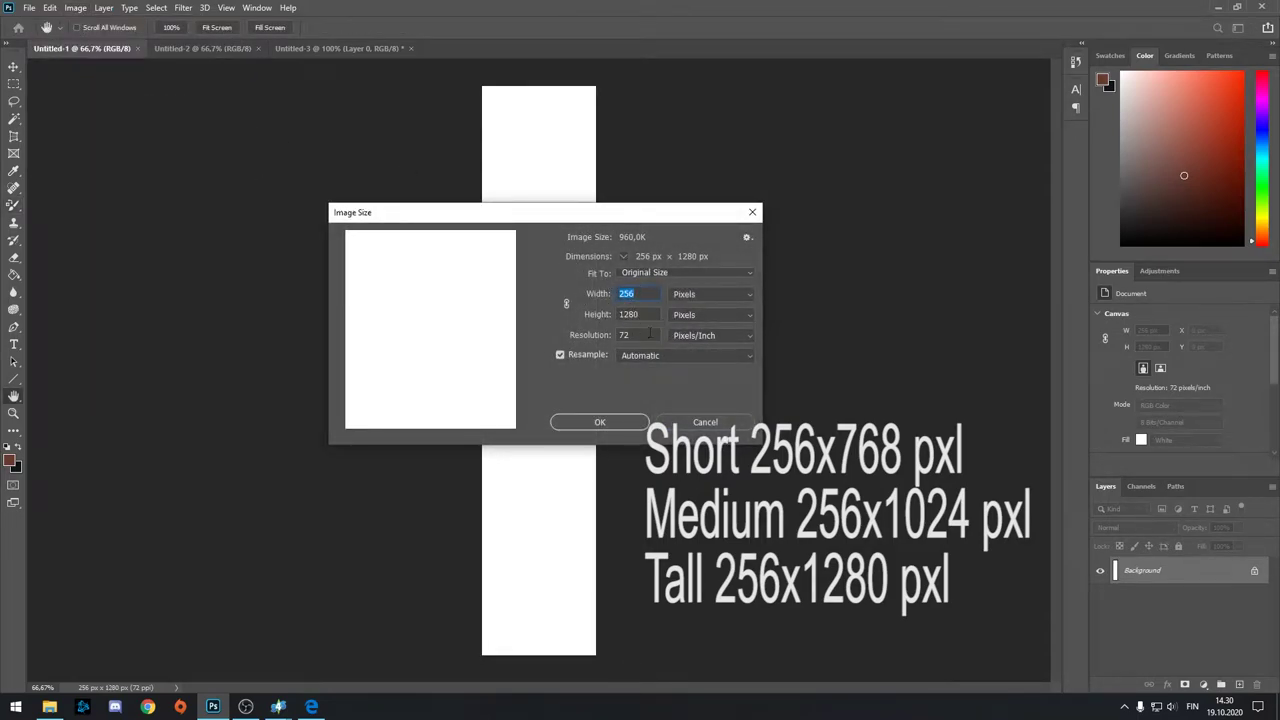
click(715, 426)
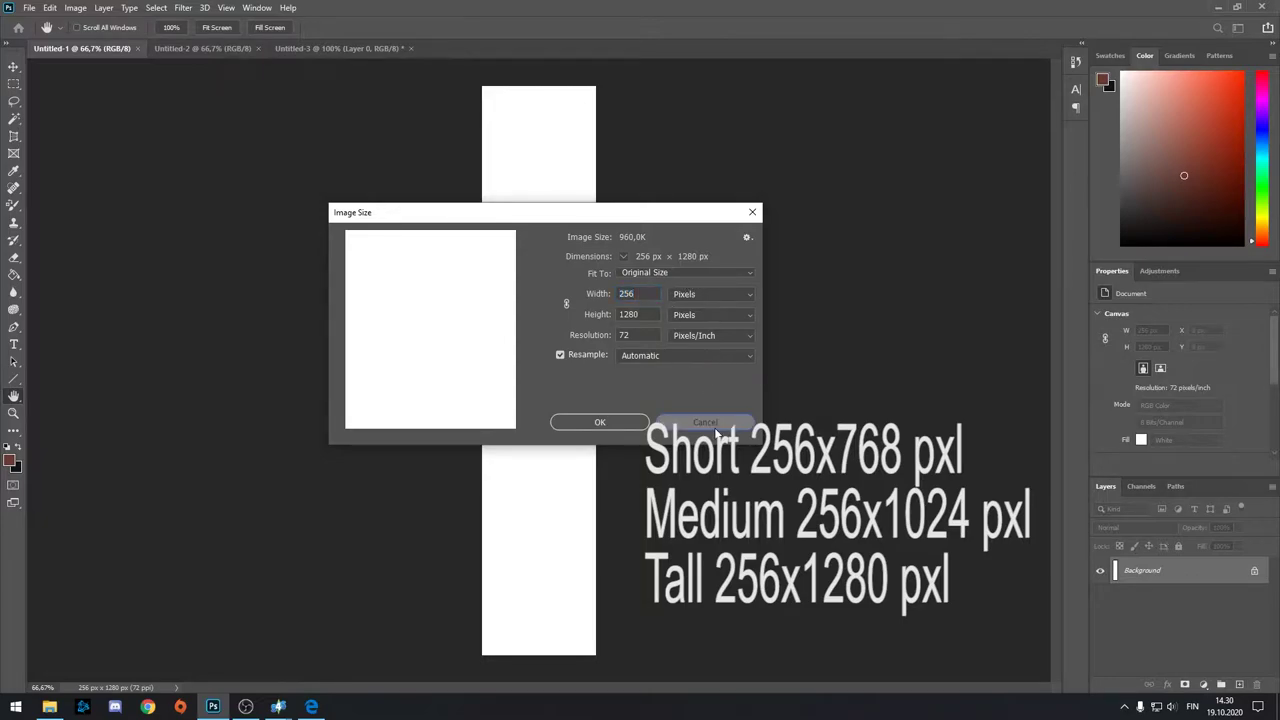
key(b)
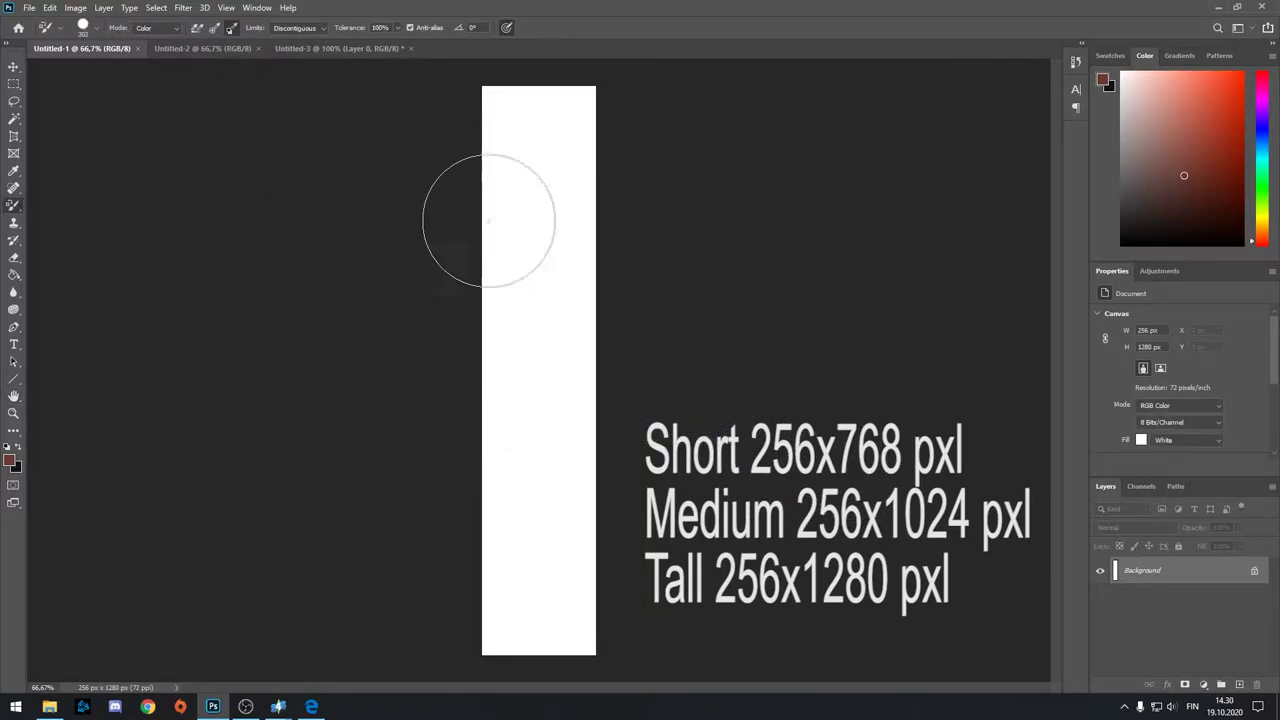
- Close the tree-pattern document Untitled-3 without saving its changes
click(202, 48)
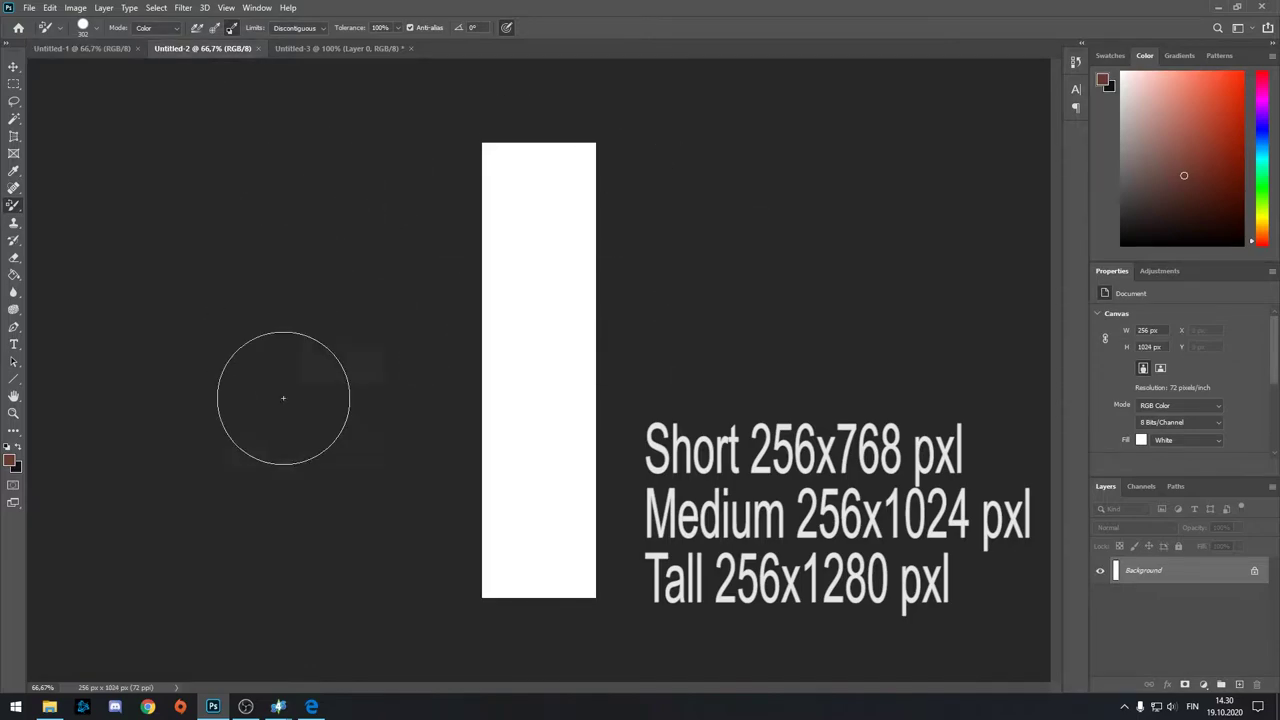
click(326, 48)
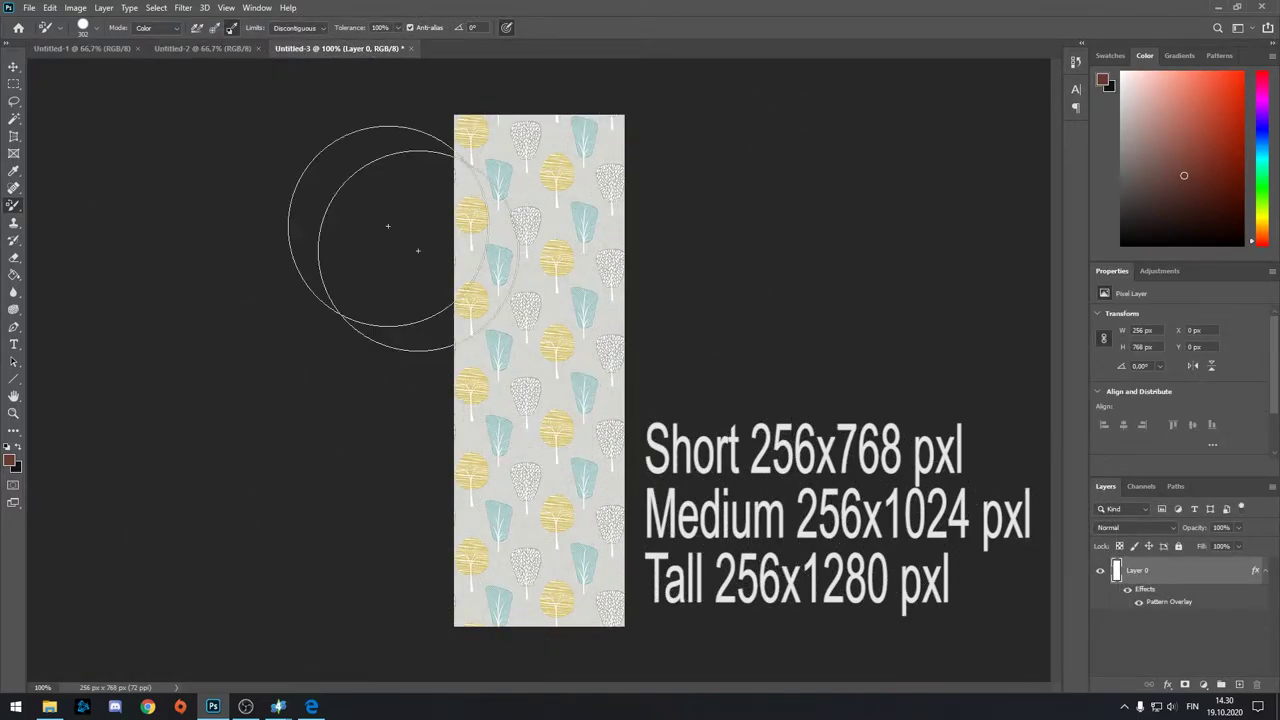
click(410, 48)
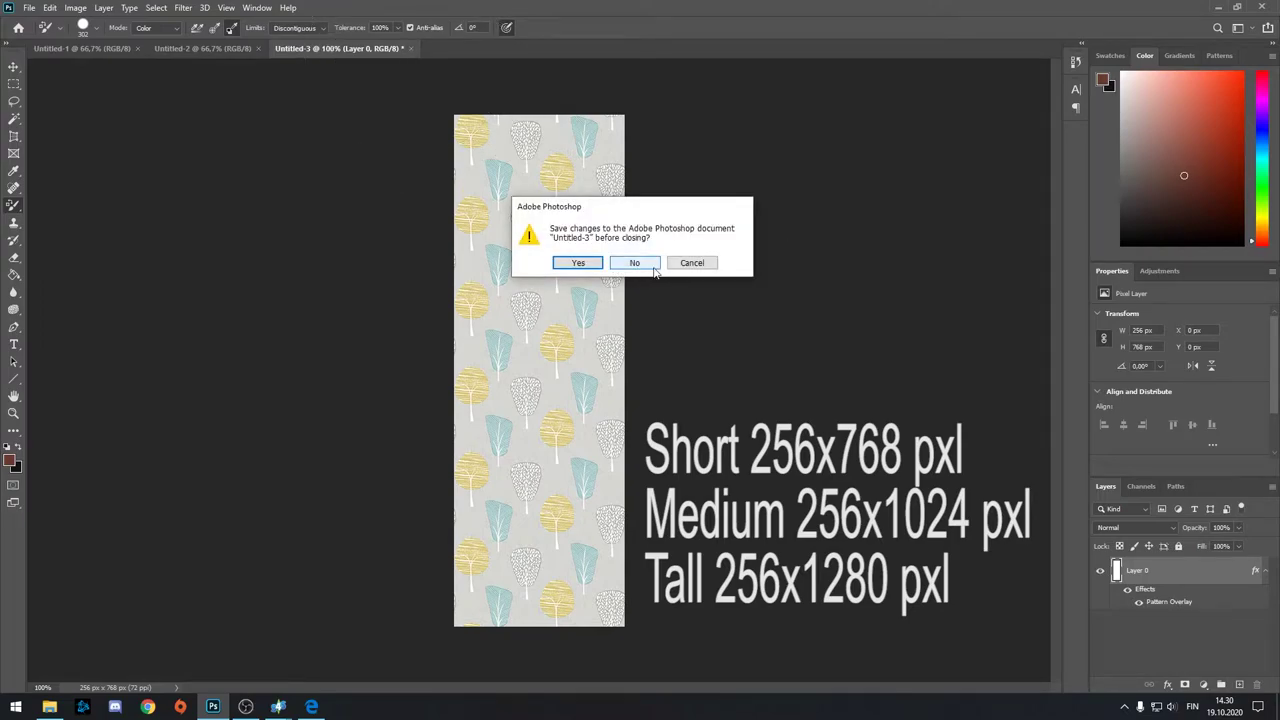
click(634, 262)
- Create a new 256 x 768 pixel document at 72 pixels/inch in 8-bit RGB Color with a white background
click(30, 8)
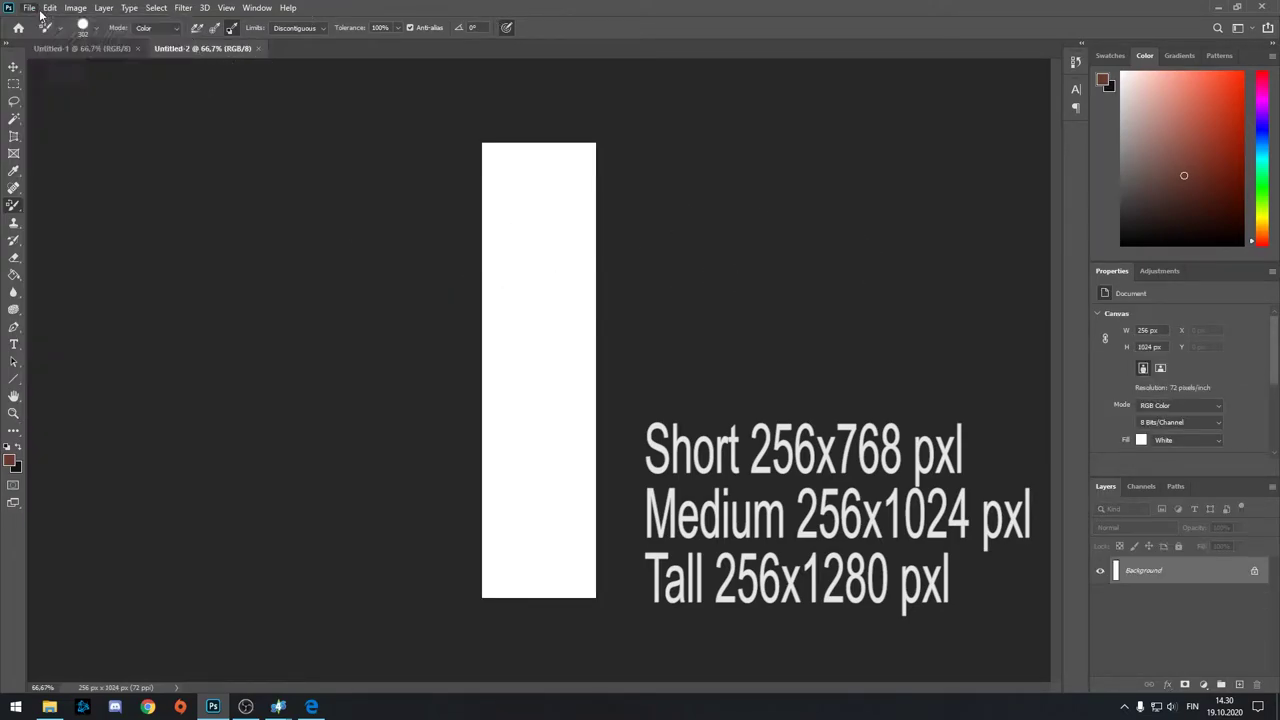
click(40, 21)
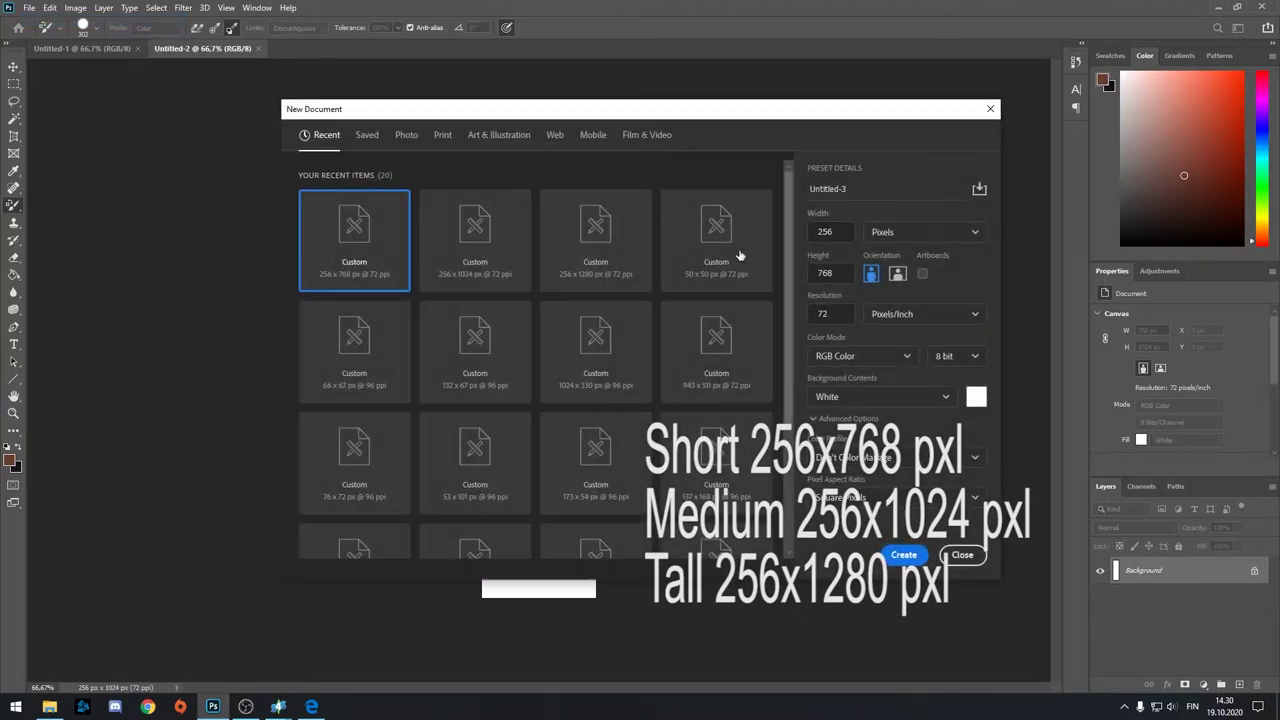
scroll(550, 320, down, 1)
scroll(545, 350, up, 1)
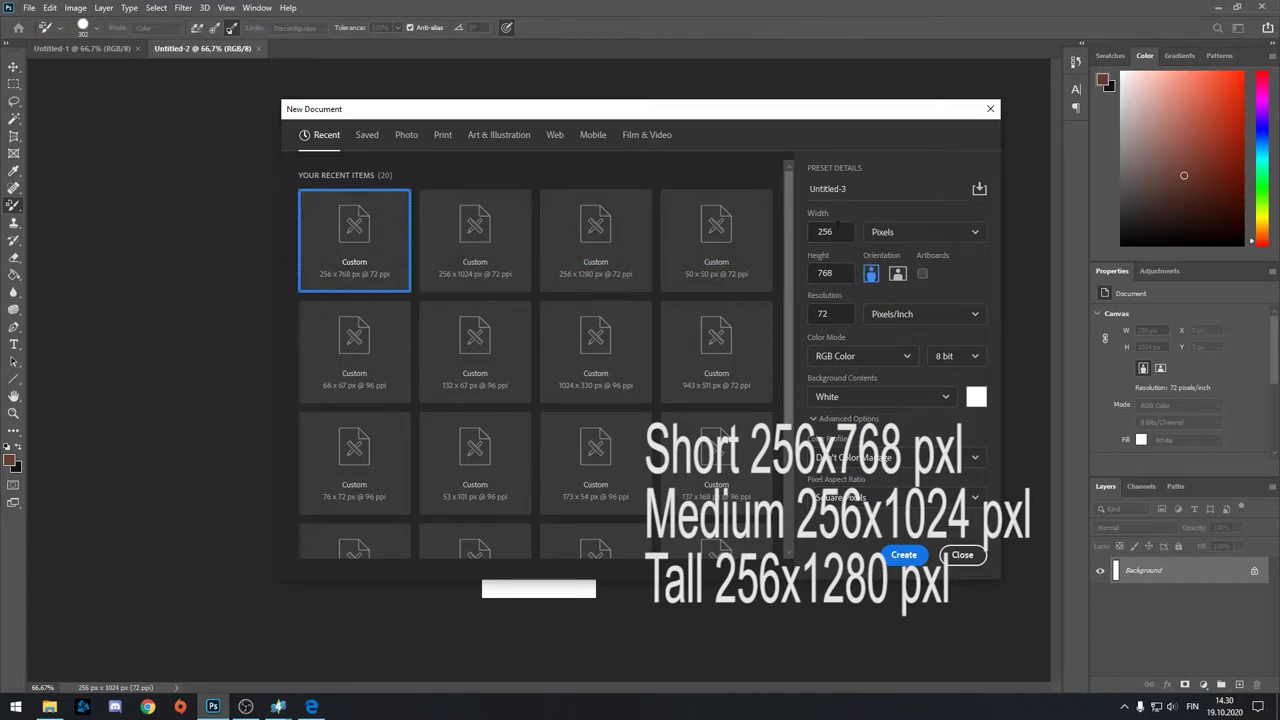
click(903, 554)
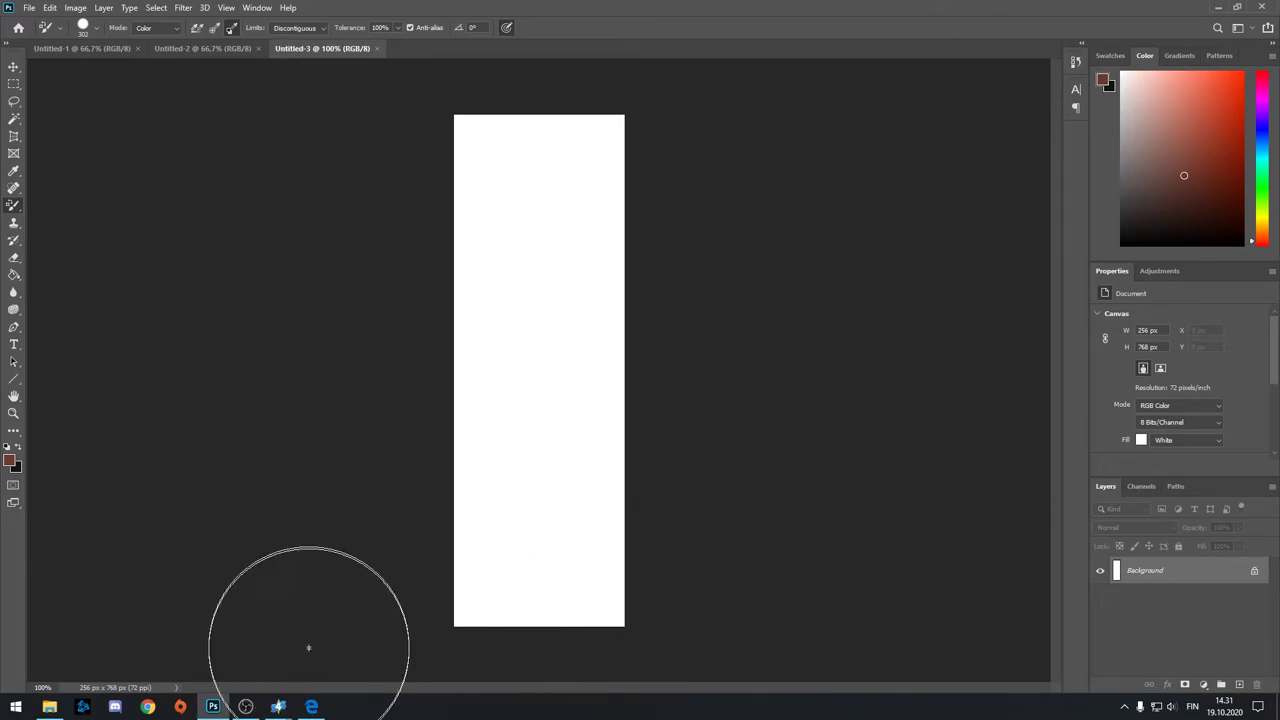
- Switch to Edge and examine Freepik's "seamless pattern" results with the free-licence and square-orientation filters
click(311, 706)
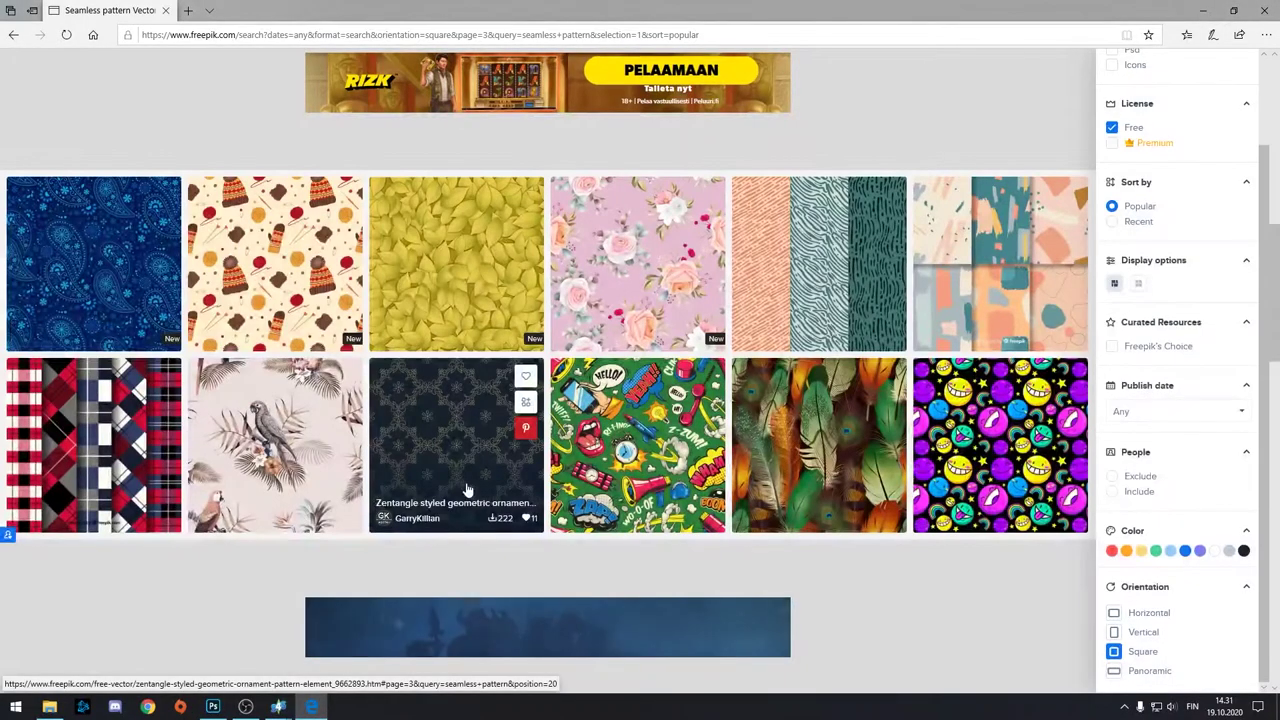
scroll(856, 424, up, 3)
scroll(856, 424, up, 5)
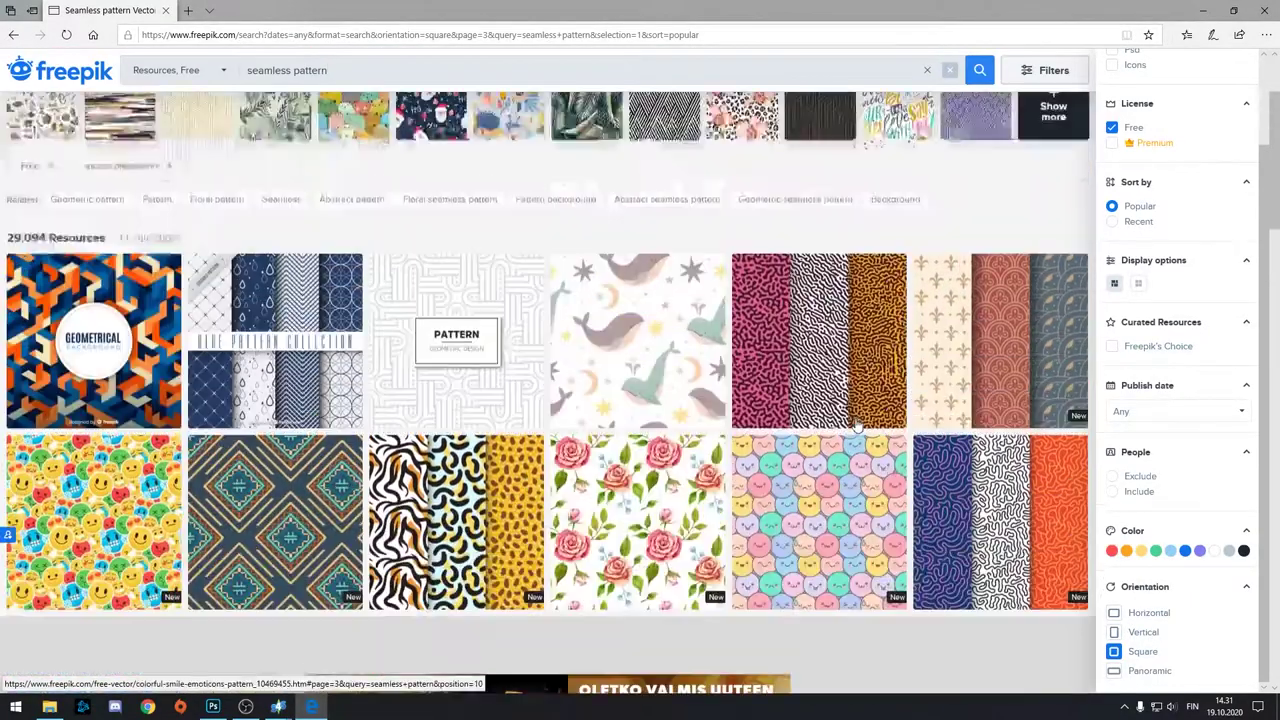
click(403, 106)
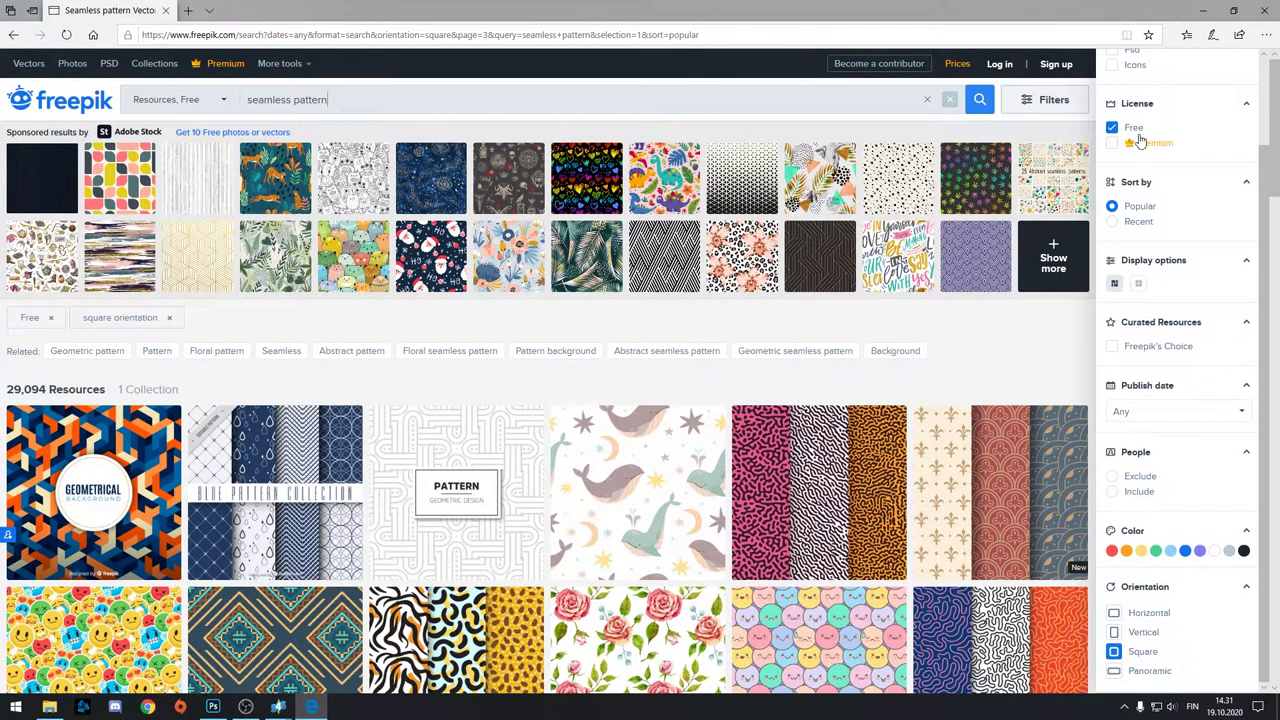
scroll(1120, 105, up, 1)
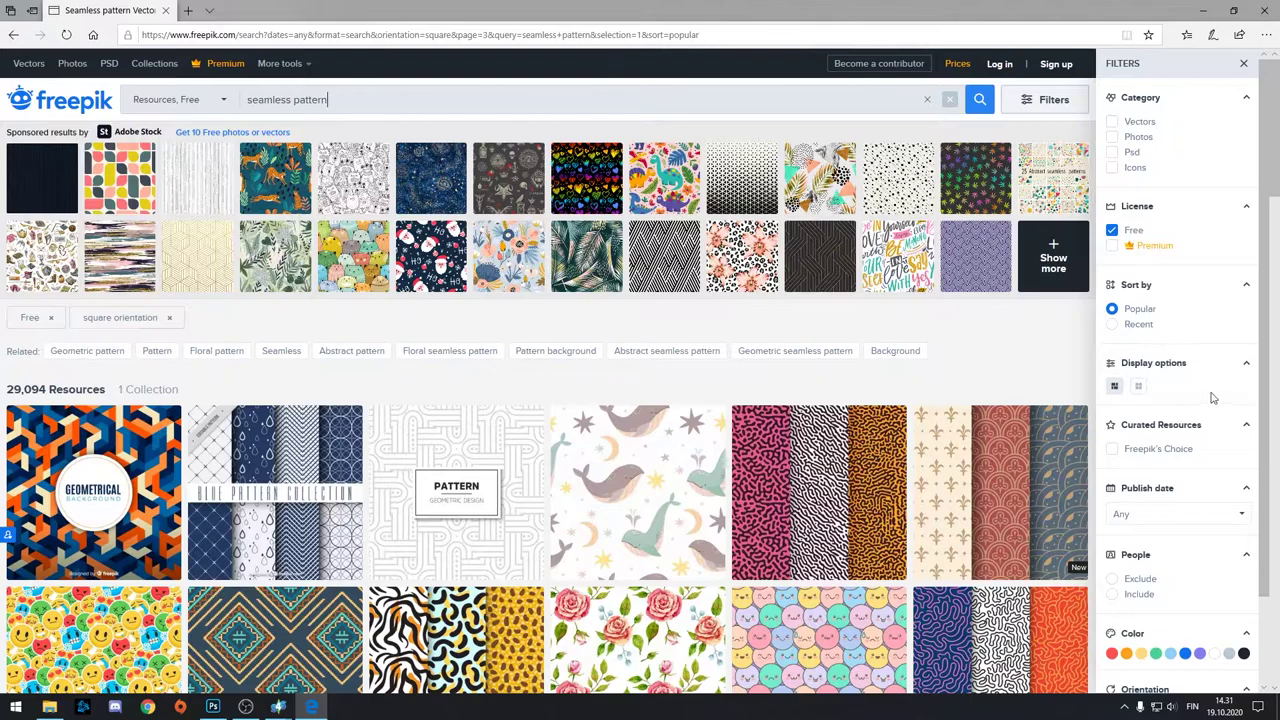
scroll(1205, 400, down, 1)
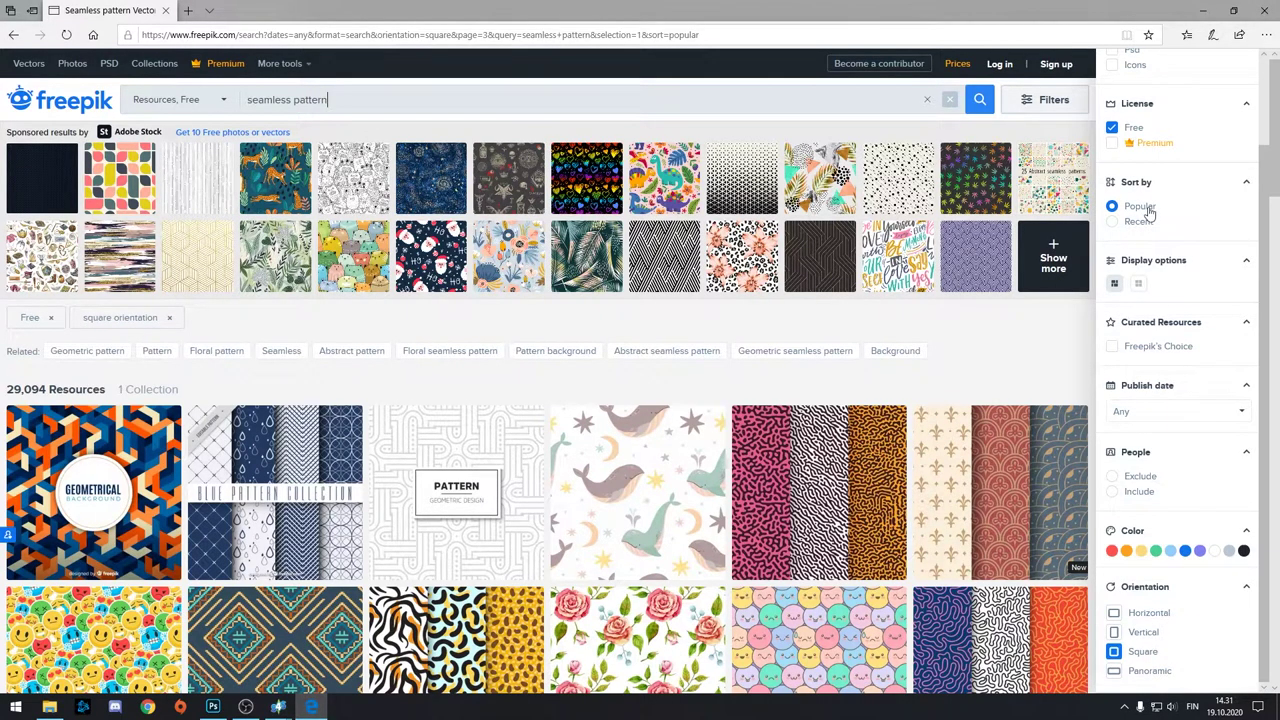
scroll(850, 480, down, 4)
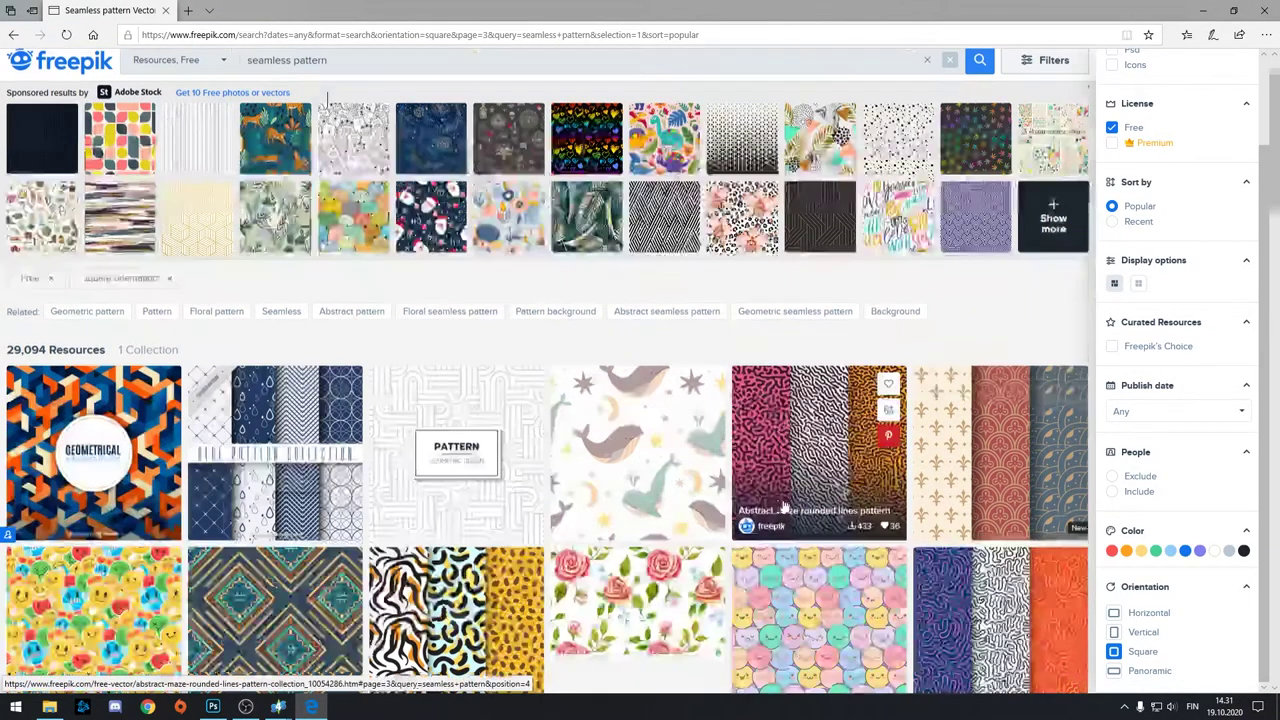
scroll(930, 615, down, 5)
scroll(1000, 420, up, 1)
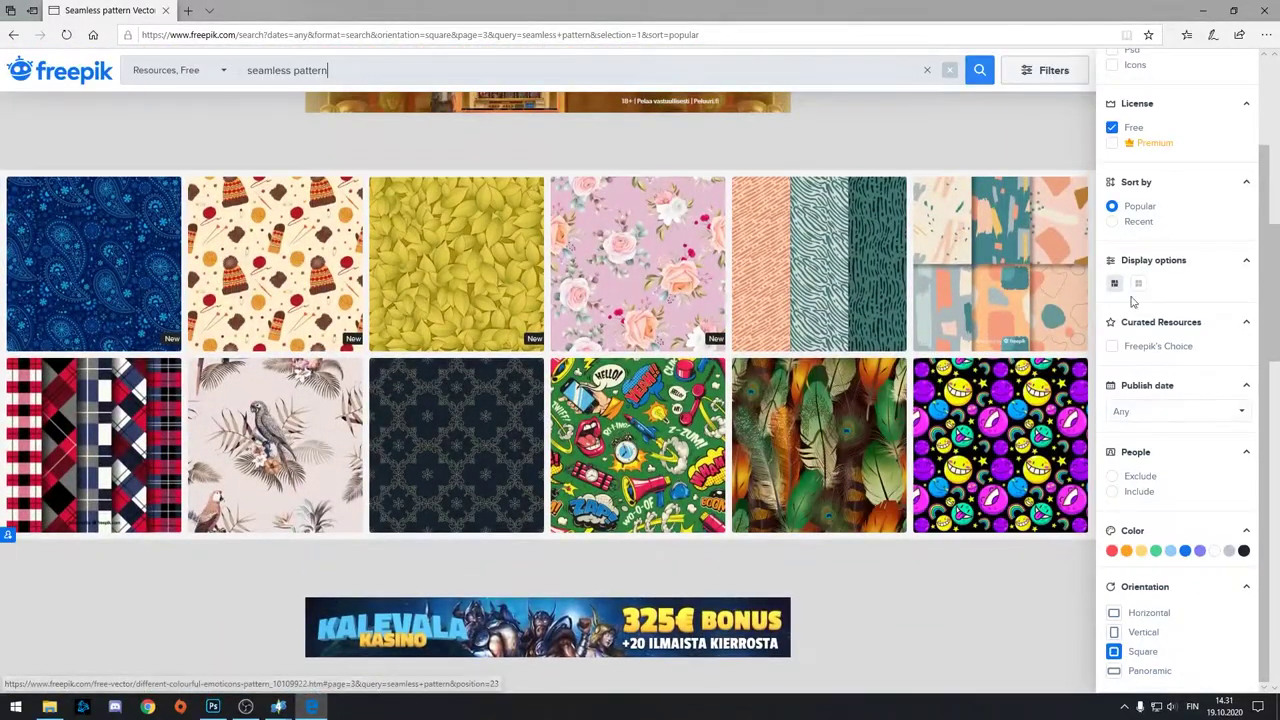
- Open Google in a new tab and run an image search for "seamless pattern"
click(189, 11)
text(goog)
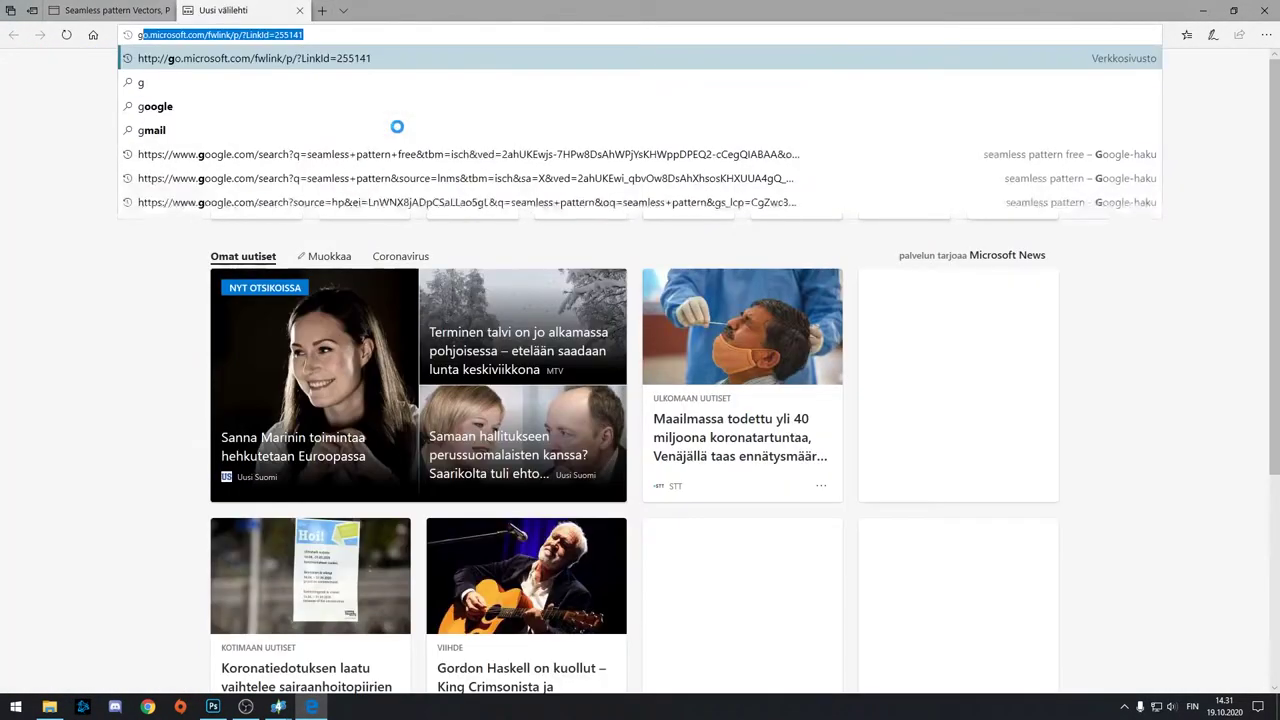
text(le)
key(Return)
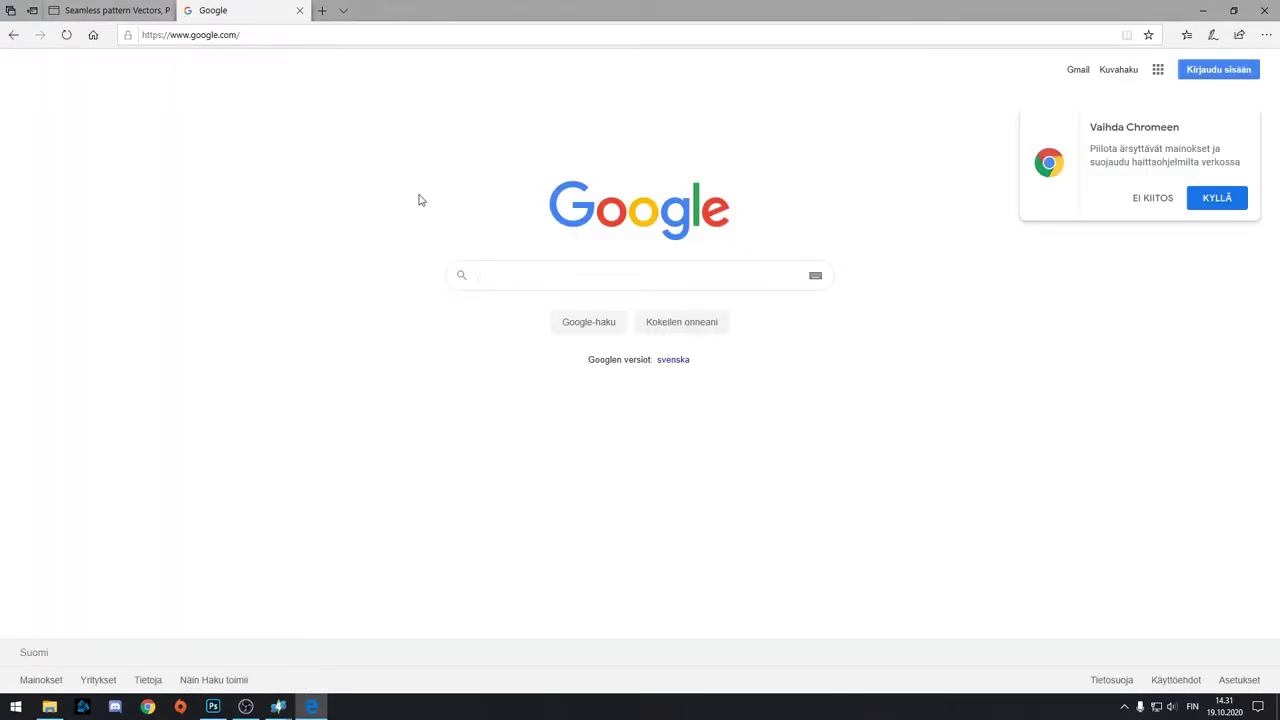
text(seamless pattern)
key(Return)
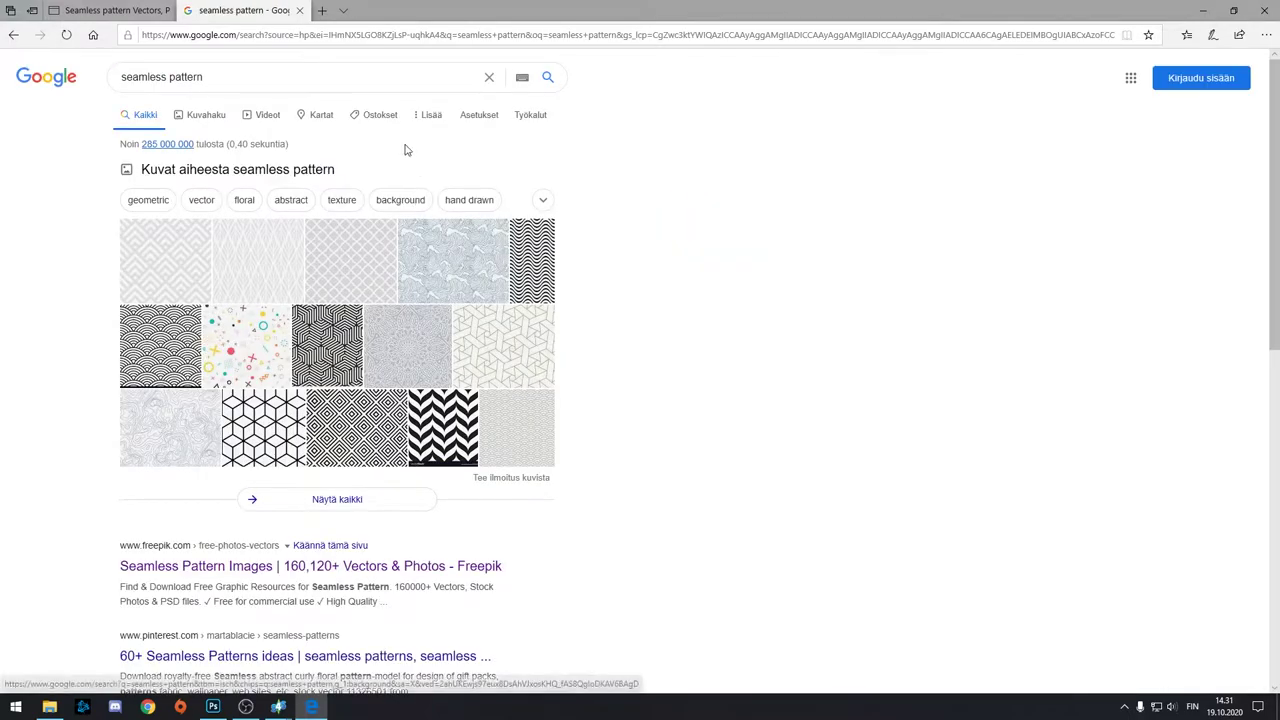
click(200, 116)
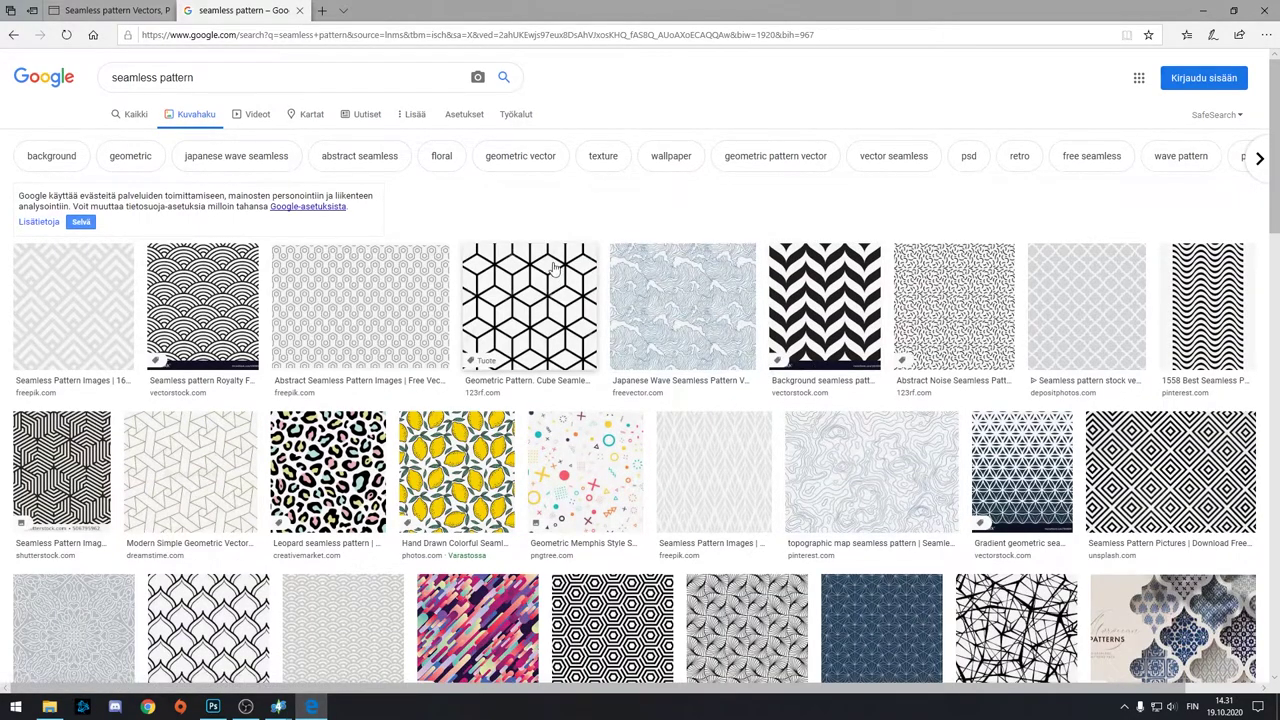
- Preview the black-and-white cube, pale grey chevron and hexagon patterns among the image results, closing each preview
click(529, 346)
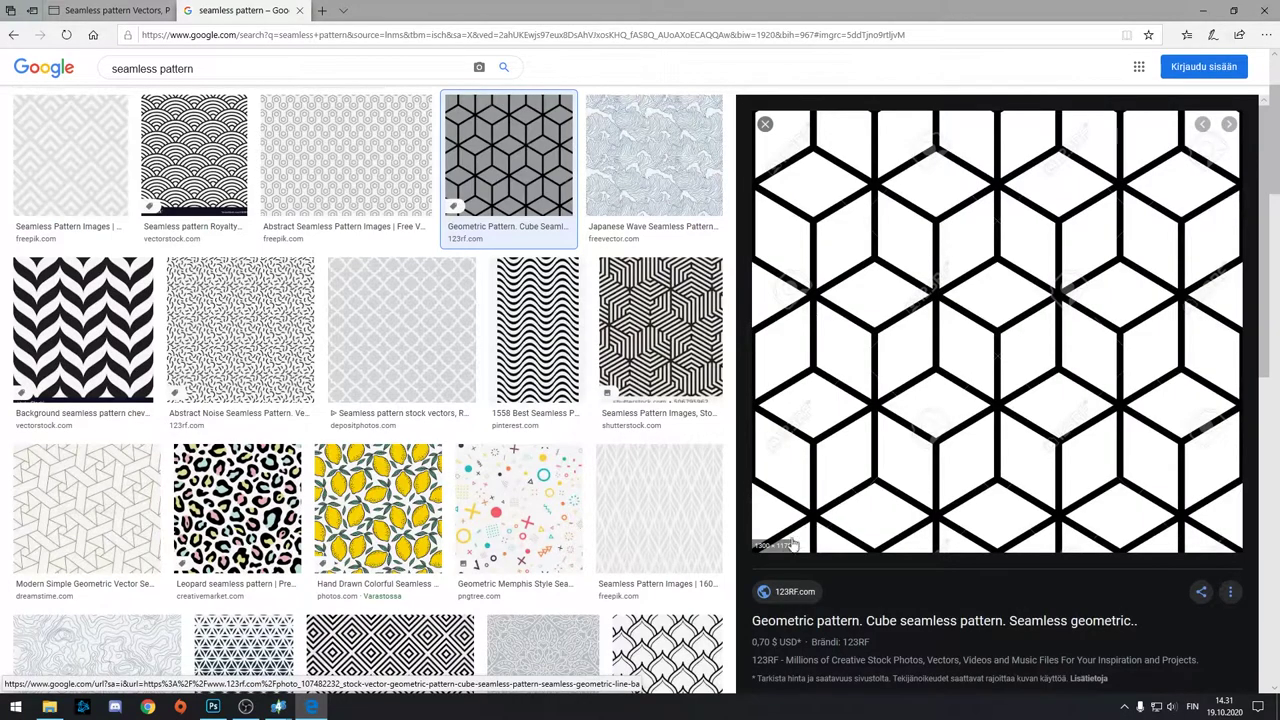
click(765, 124)
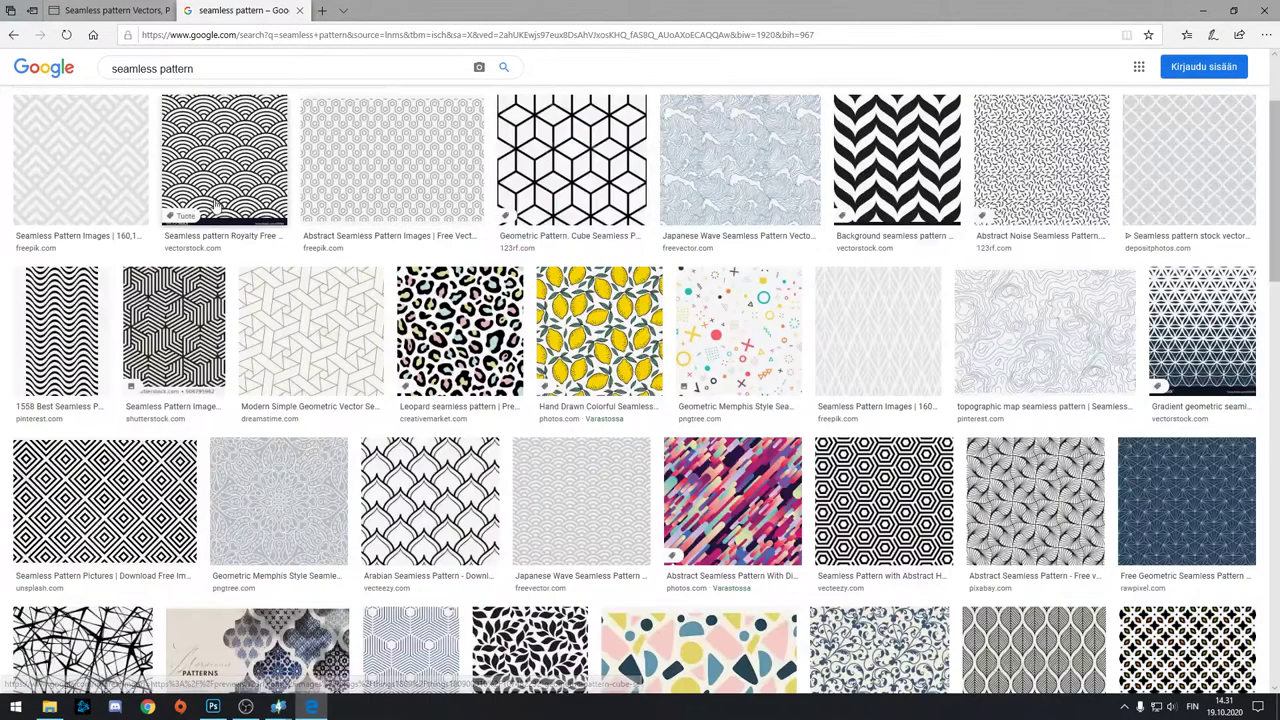
click(72, 148)
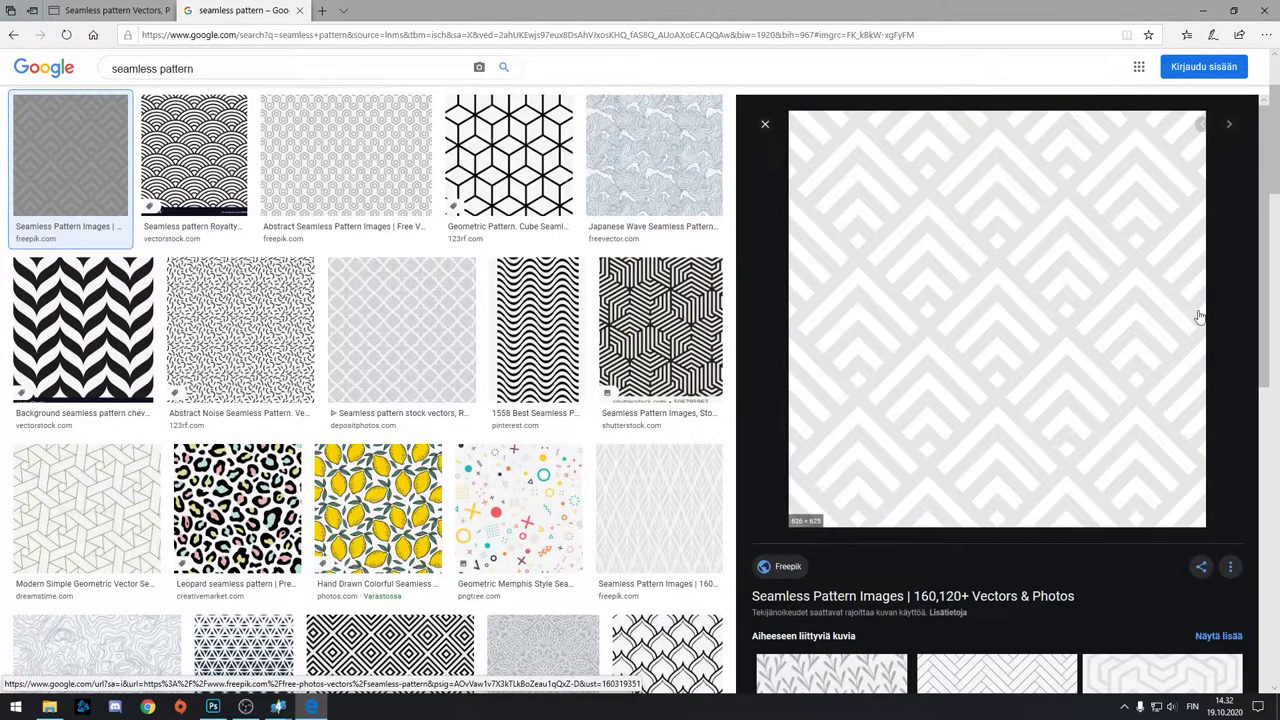
click(766, 125)
click(394, 120)
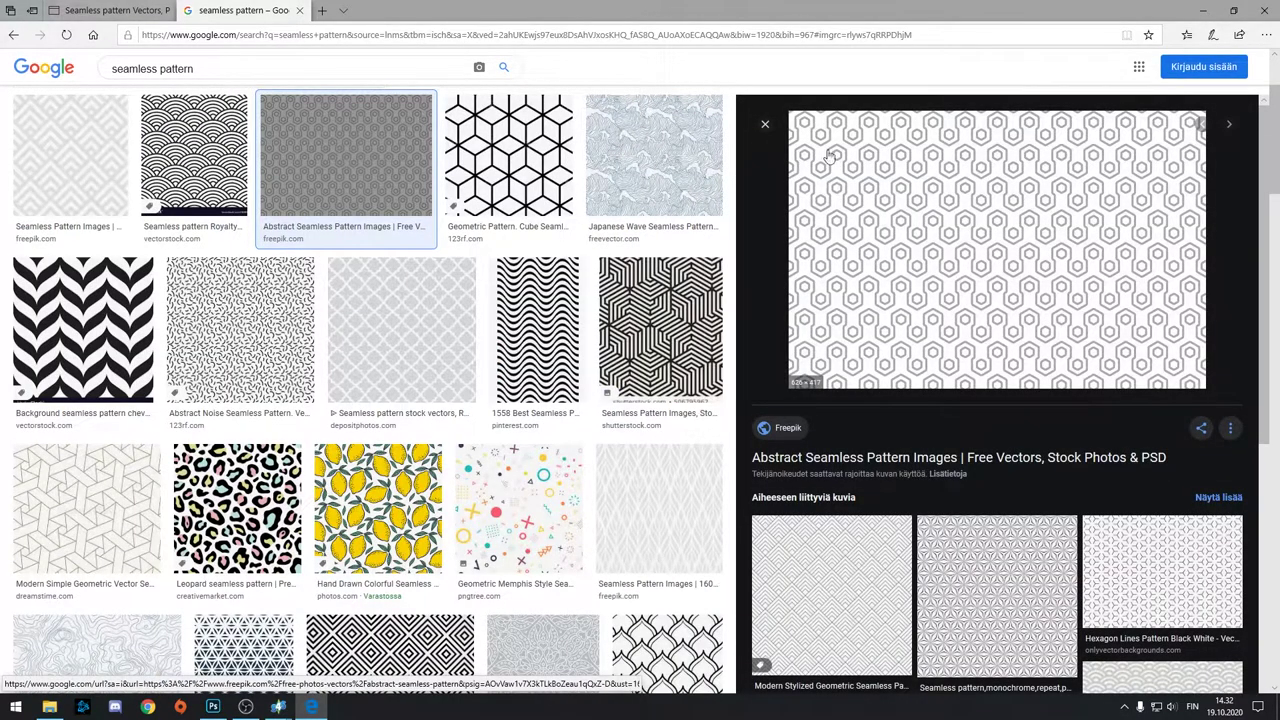
click(765, 128)
- Preview the Vectips floral leaf pattern further down the image results, and close the Google tab
scroll(851, 391, down, 5)
scroll(851, 392, down, 10)
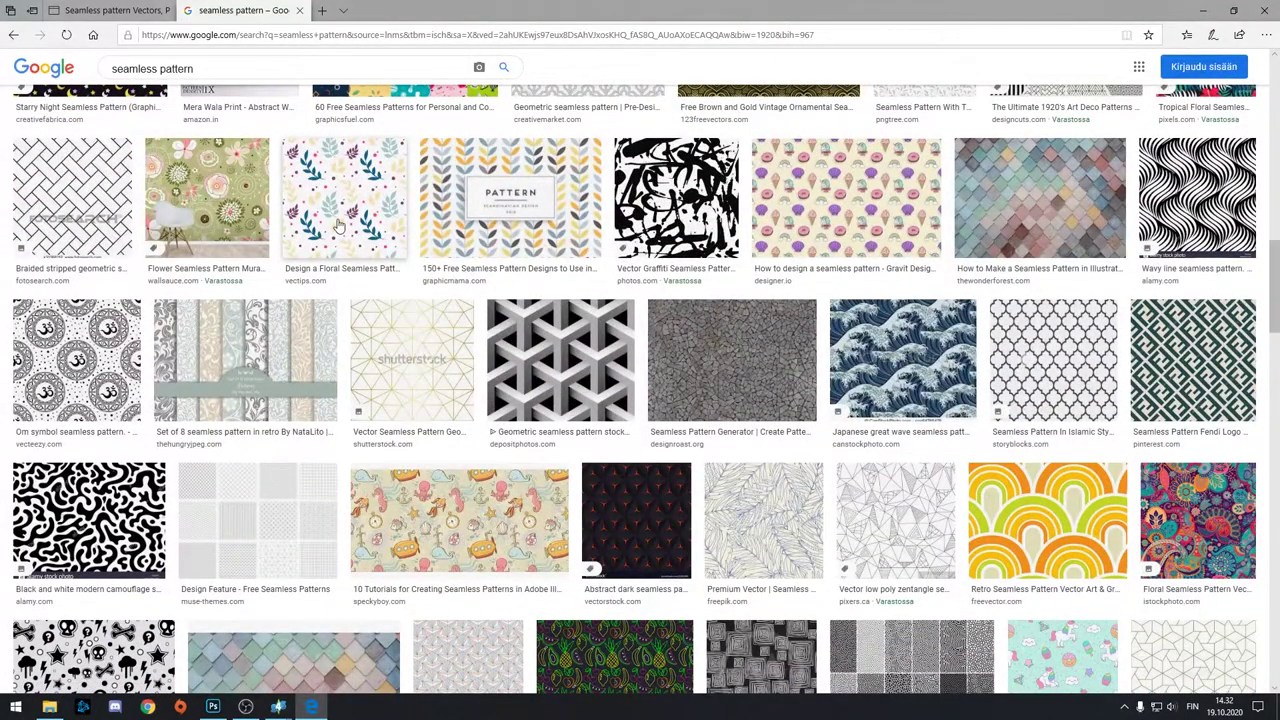
click(339, 226)
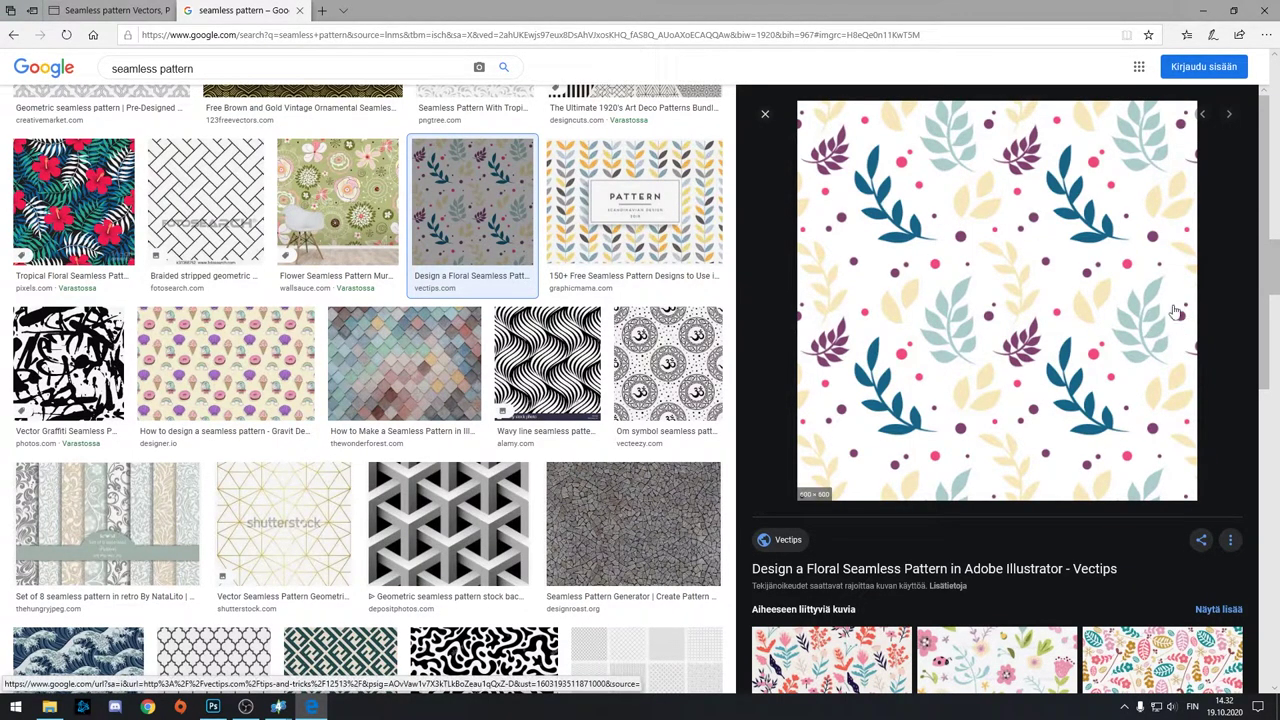
click(765, 116)
click(299, 11)
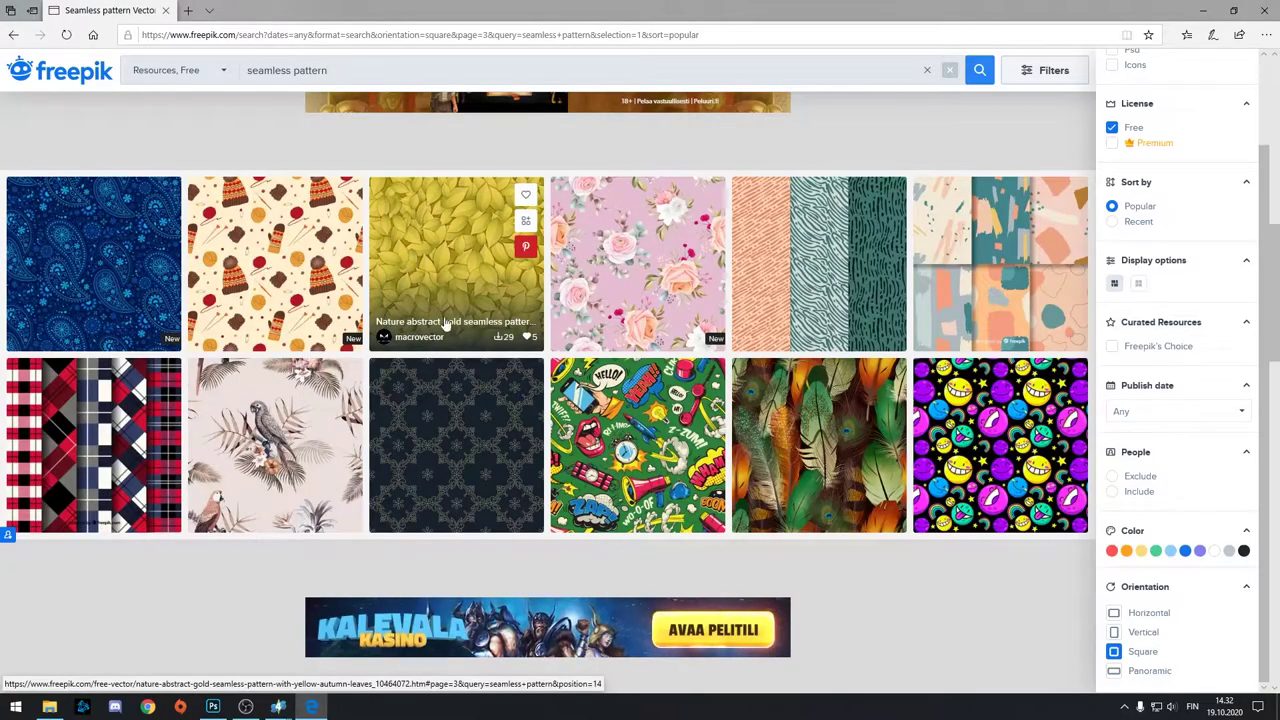
- Open Freepik's dark zentangle-styled geometric ornament pattern and save its image as a JPEG in the downloads folder (Ladatut tiedostot)
click(483, 455)
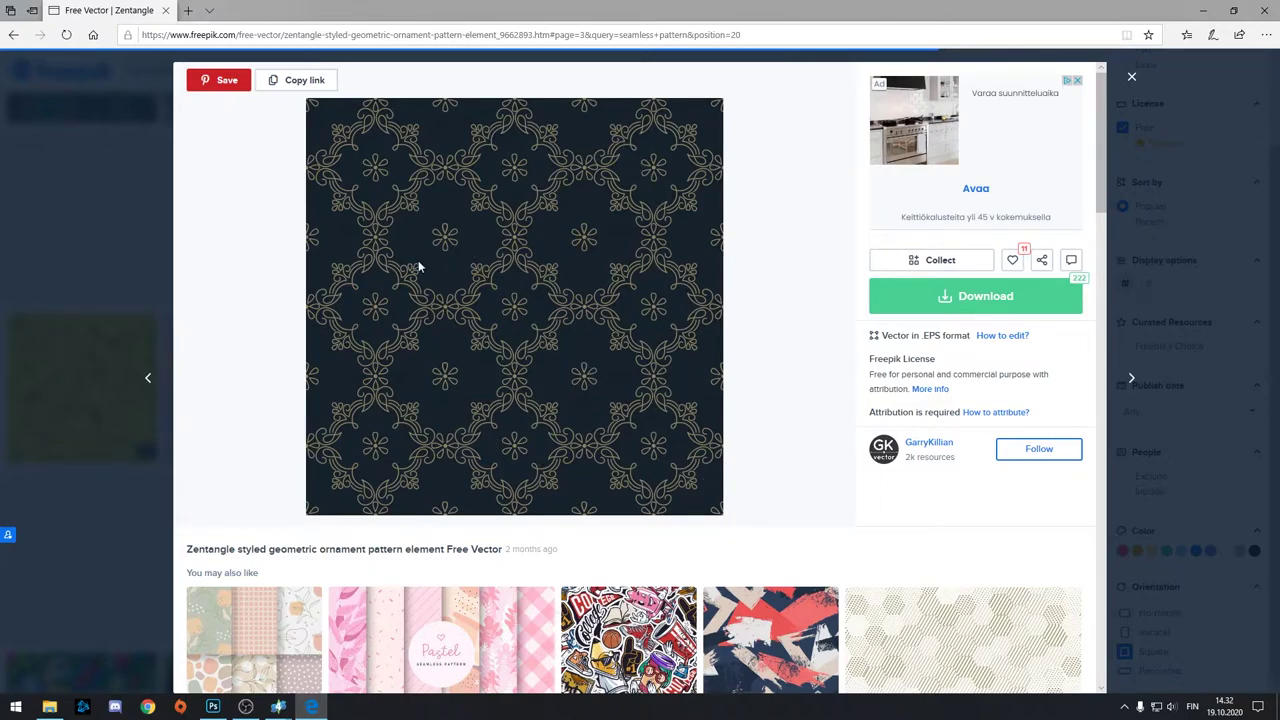
right_click(481, 245)
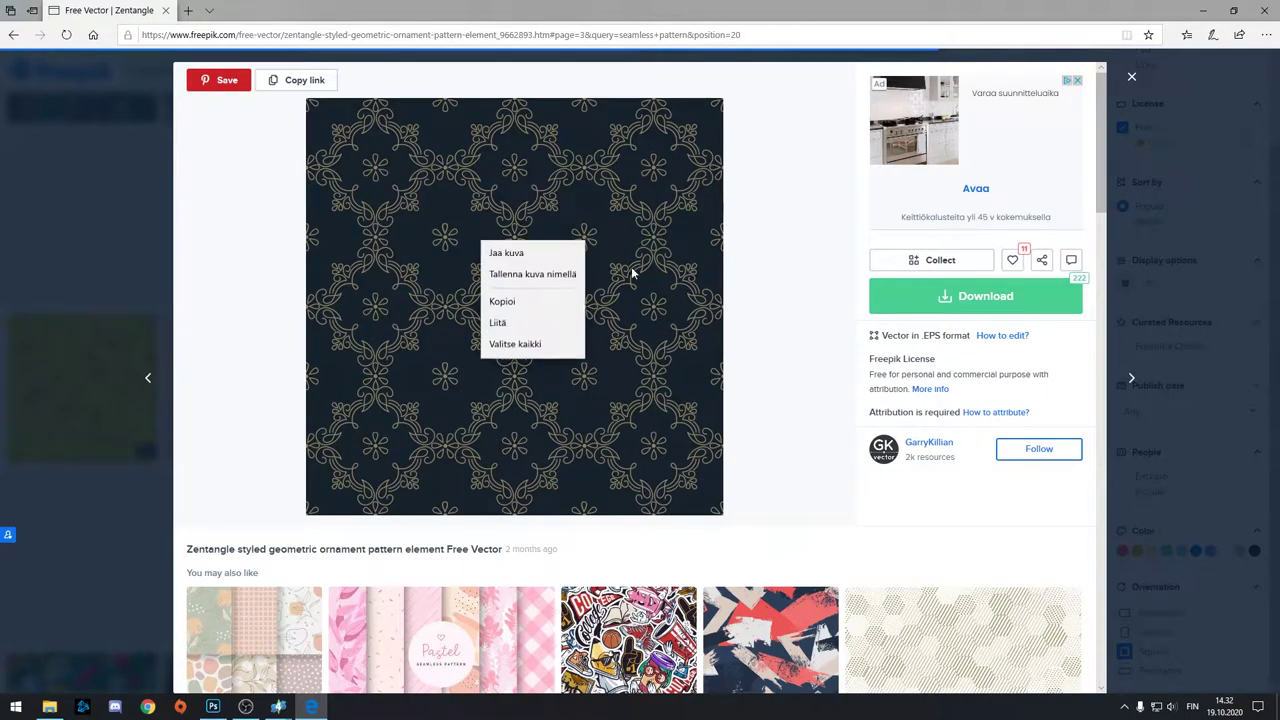
click(530, 272)
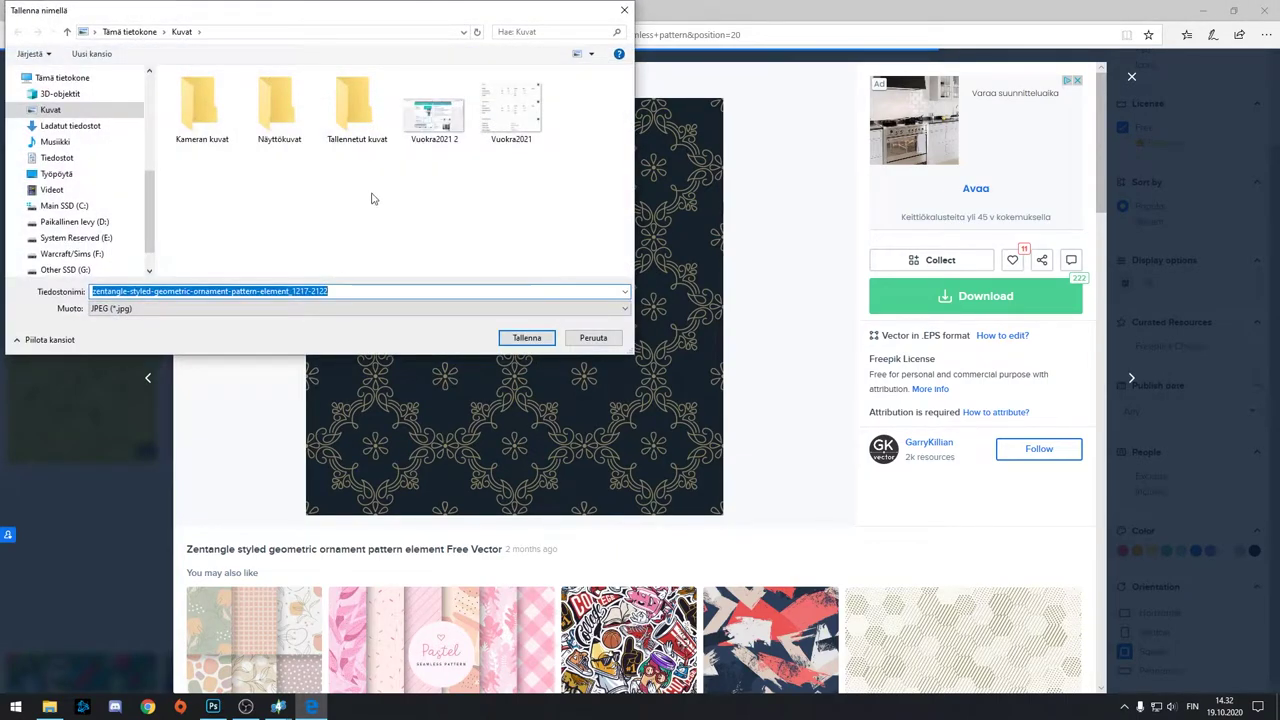
click(107, 308)
click(107, 320)
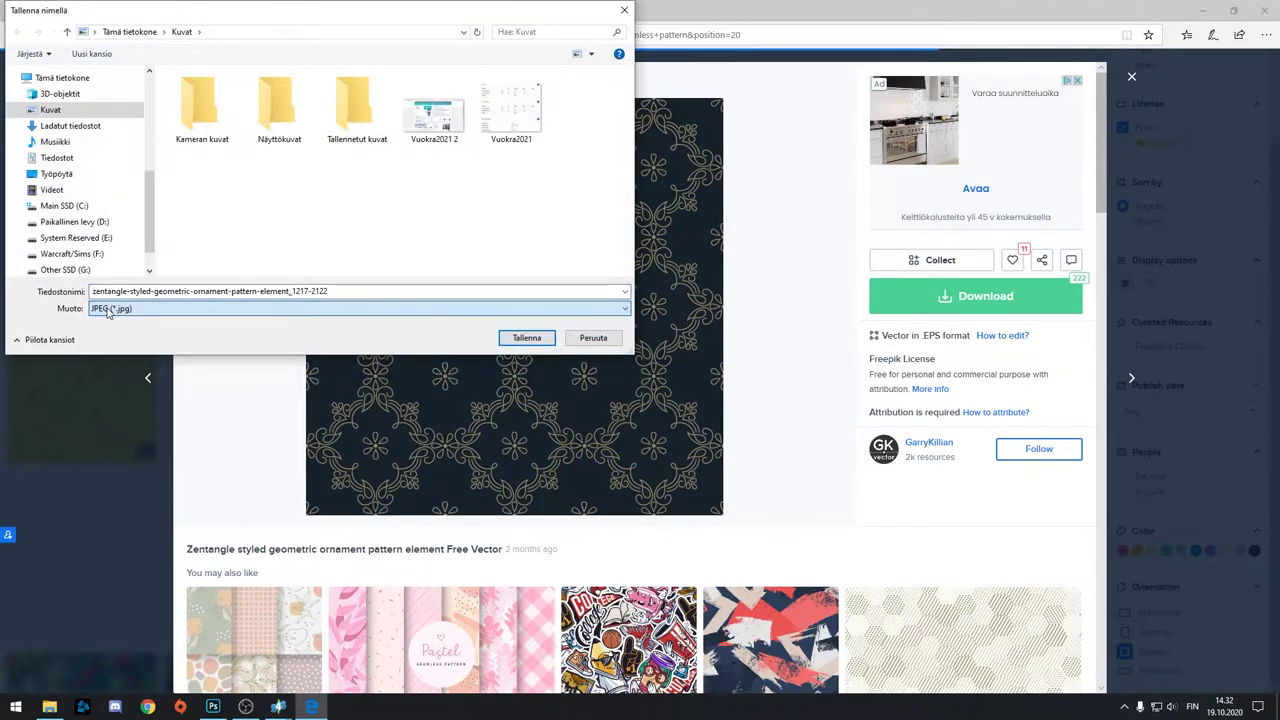
scroll(78, 148, up, 4)
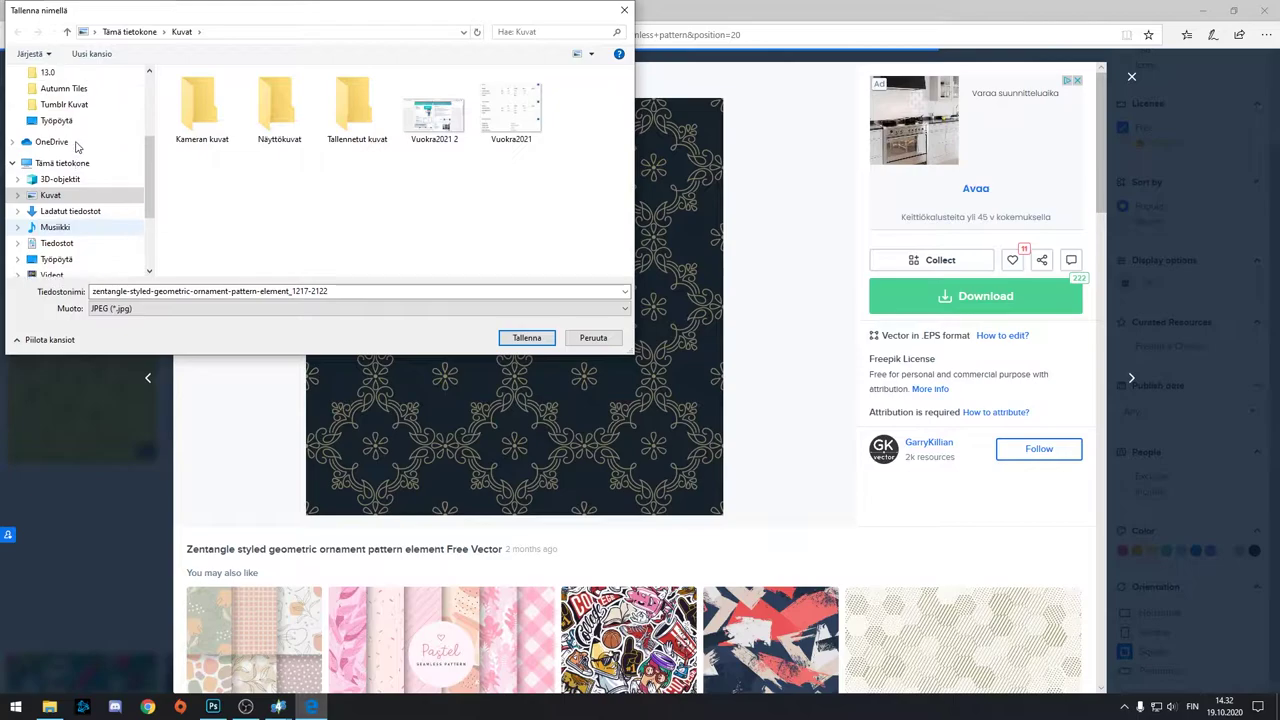
click(55, 121)
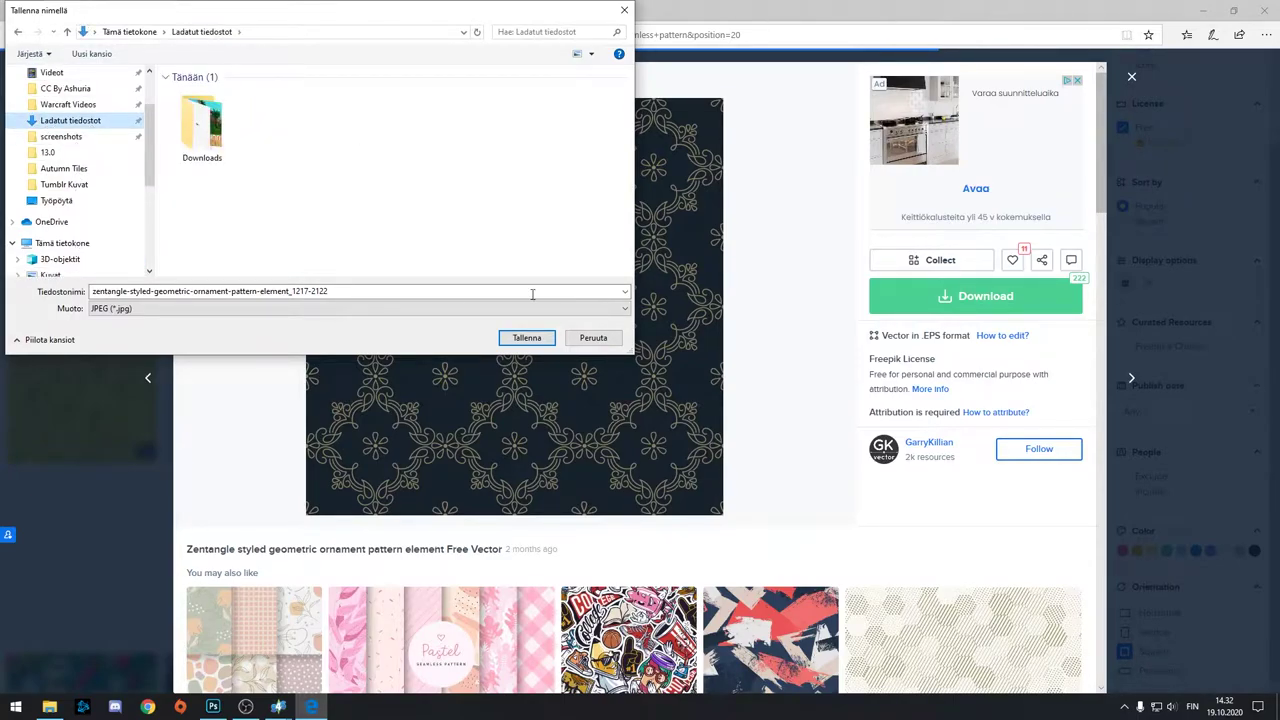
click(526, 337)
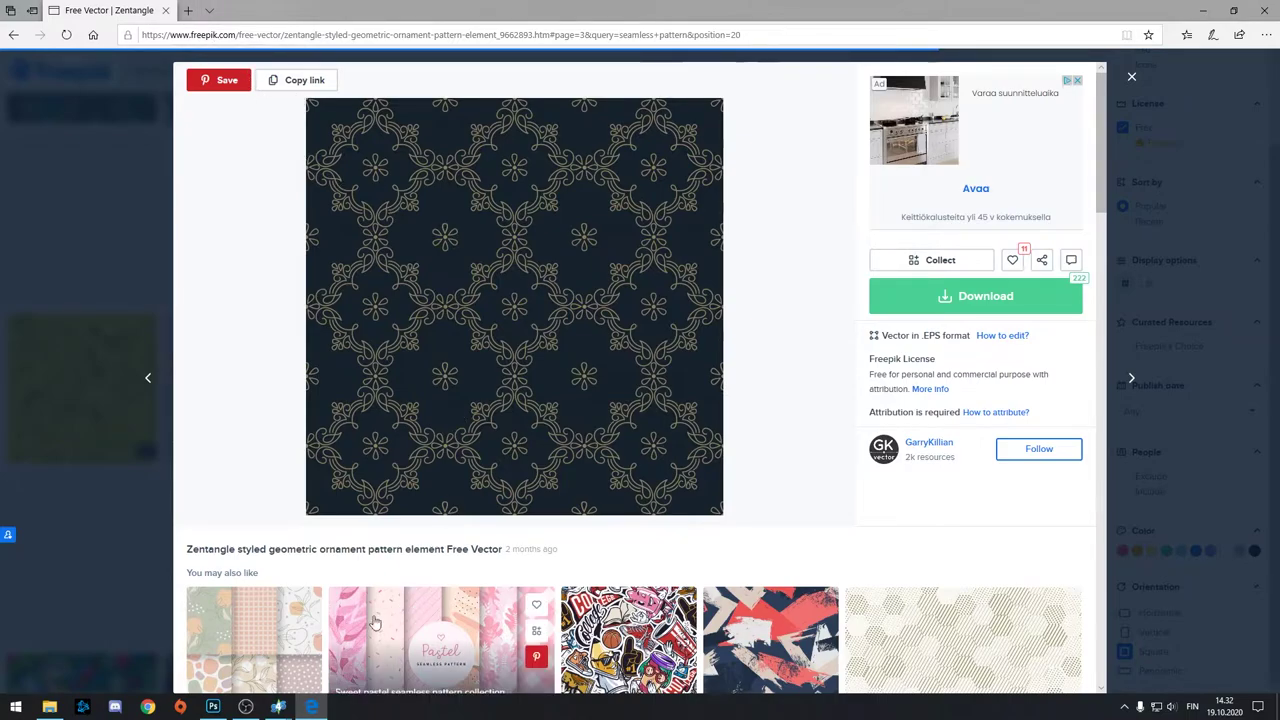
- Open the saved zentangle pattern JPEG in Photoshop as its own document and unlock its Background layer
mouse_move(277, 710)
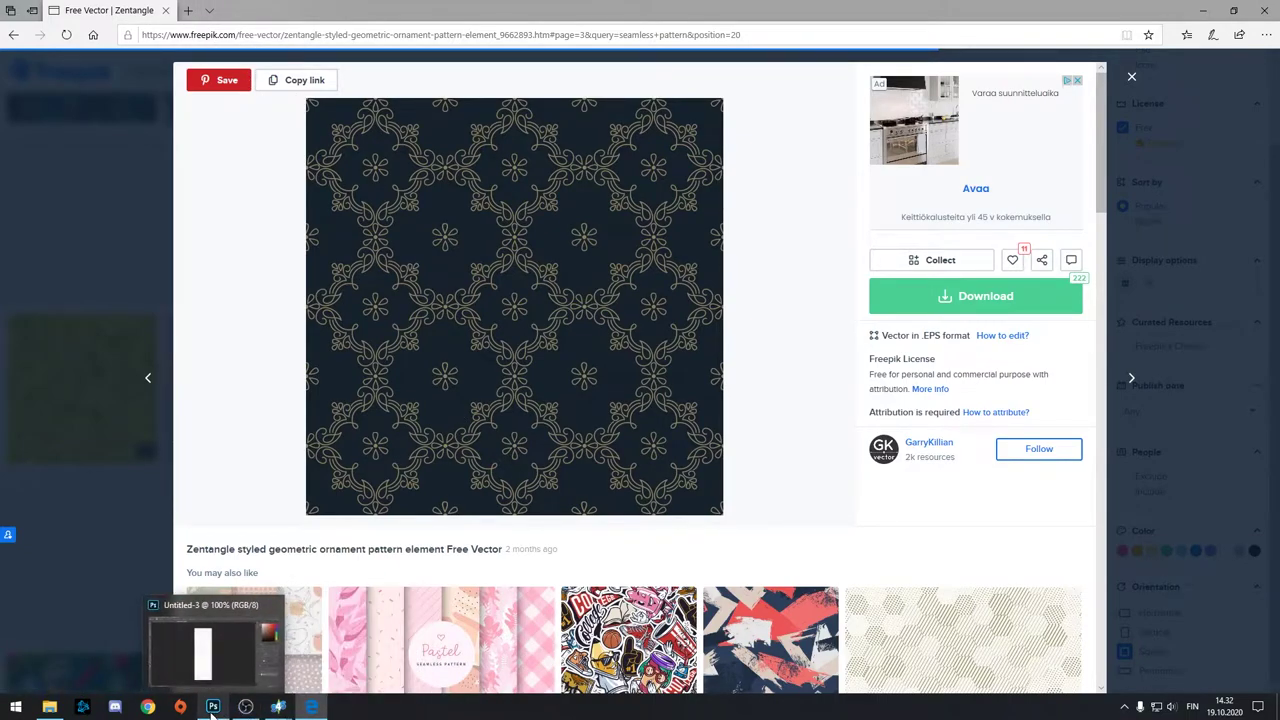
click(213, 707)
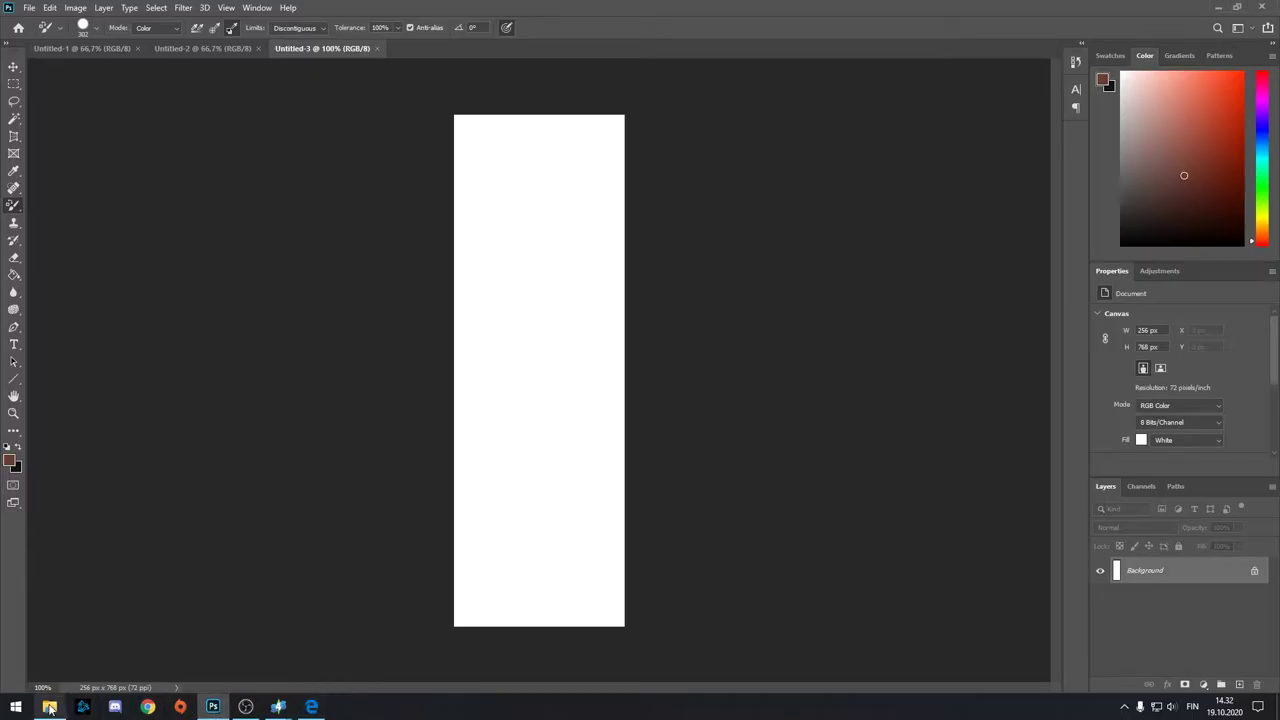
click(49, 707)
drag(463, 238, 656, 48)
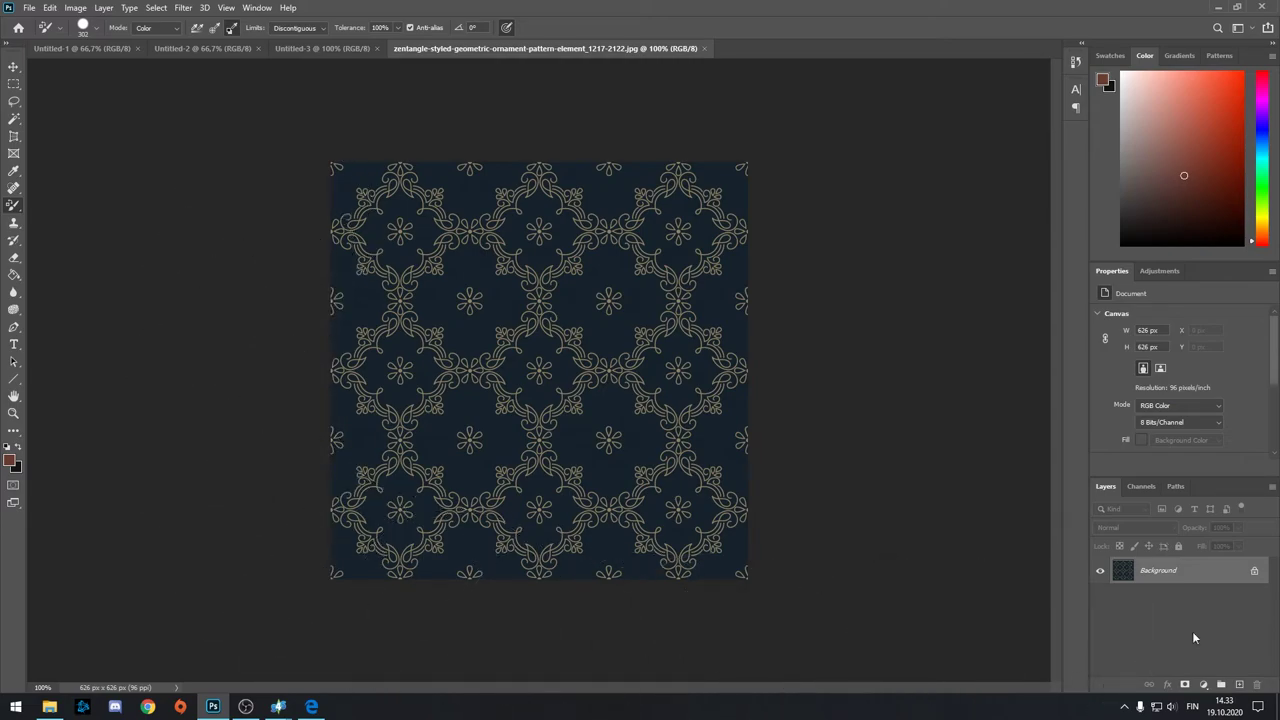
click(1255, 573)
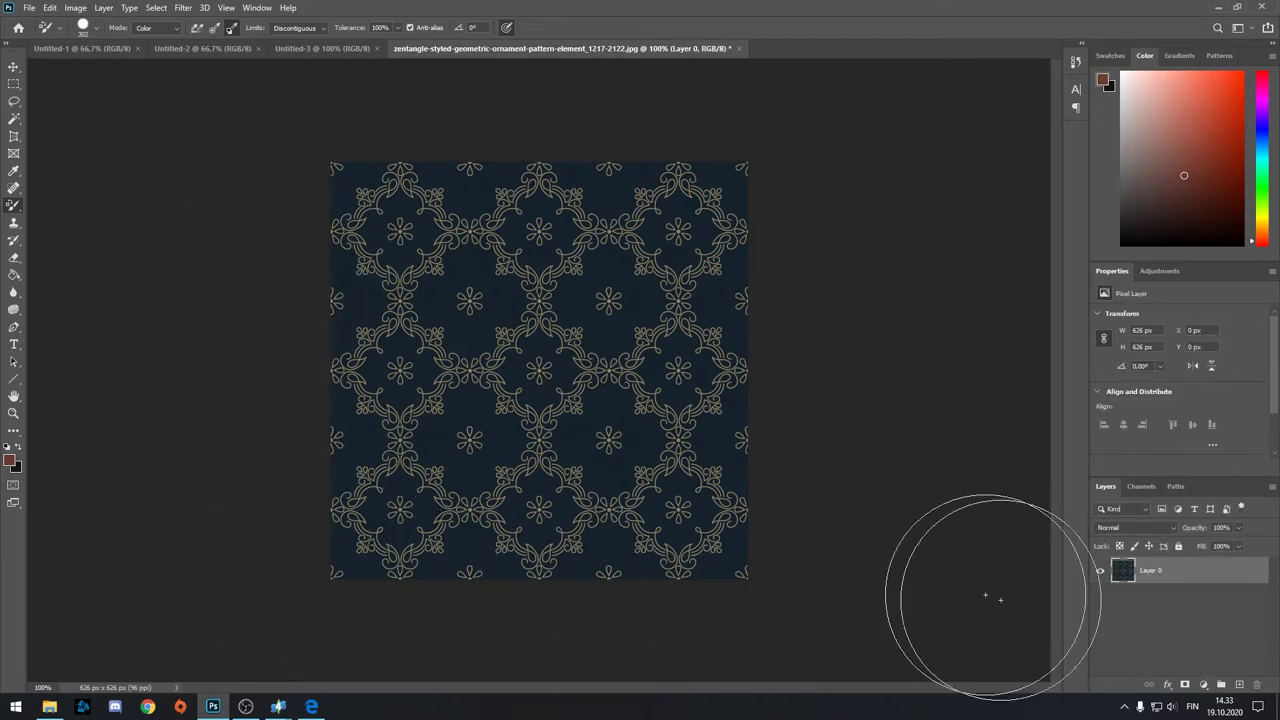
- Resize the pattern image to 256 x 256 pixels
click(80, 8)
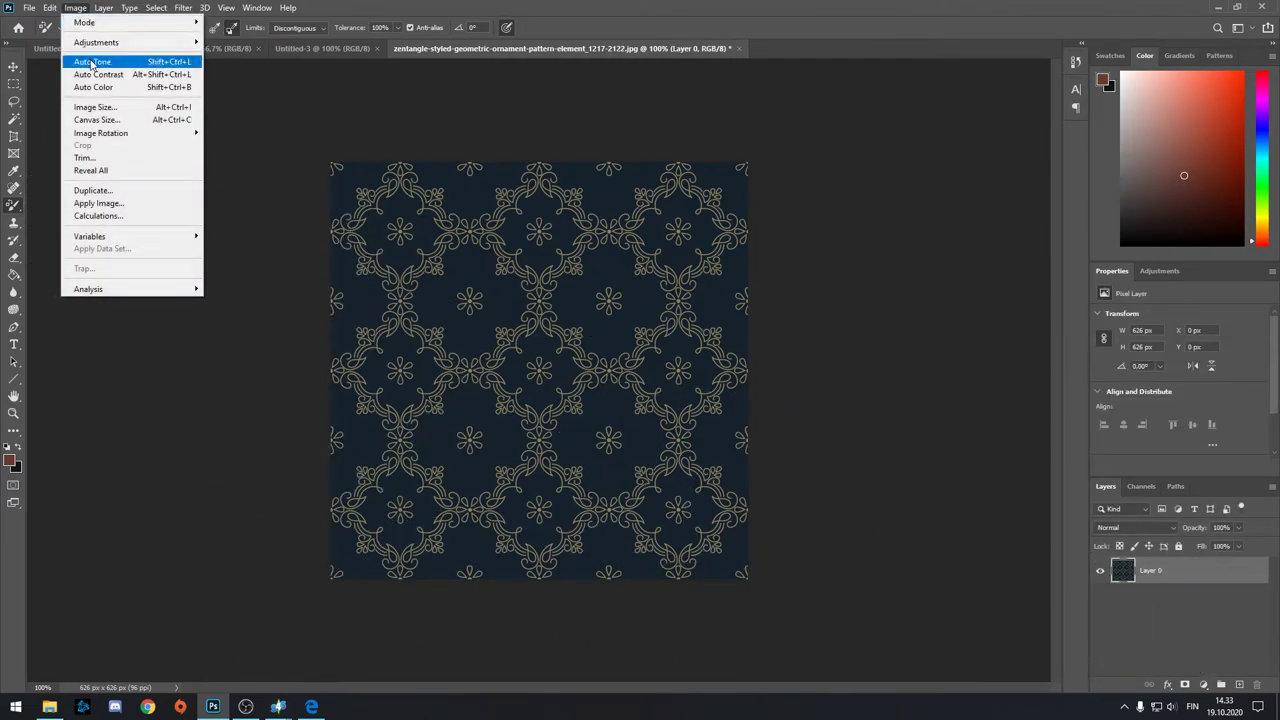
click(92, 108)
text(256)
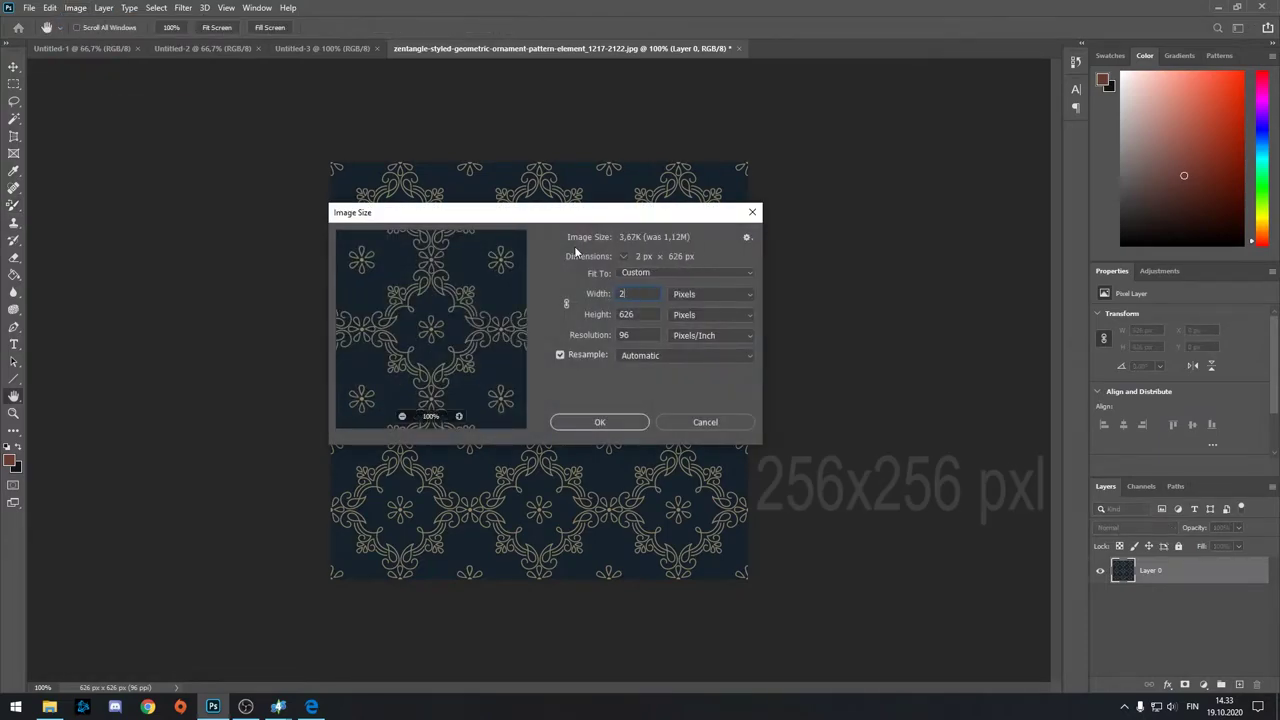
text(256)
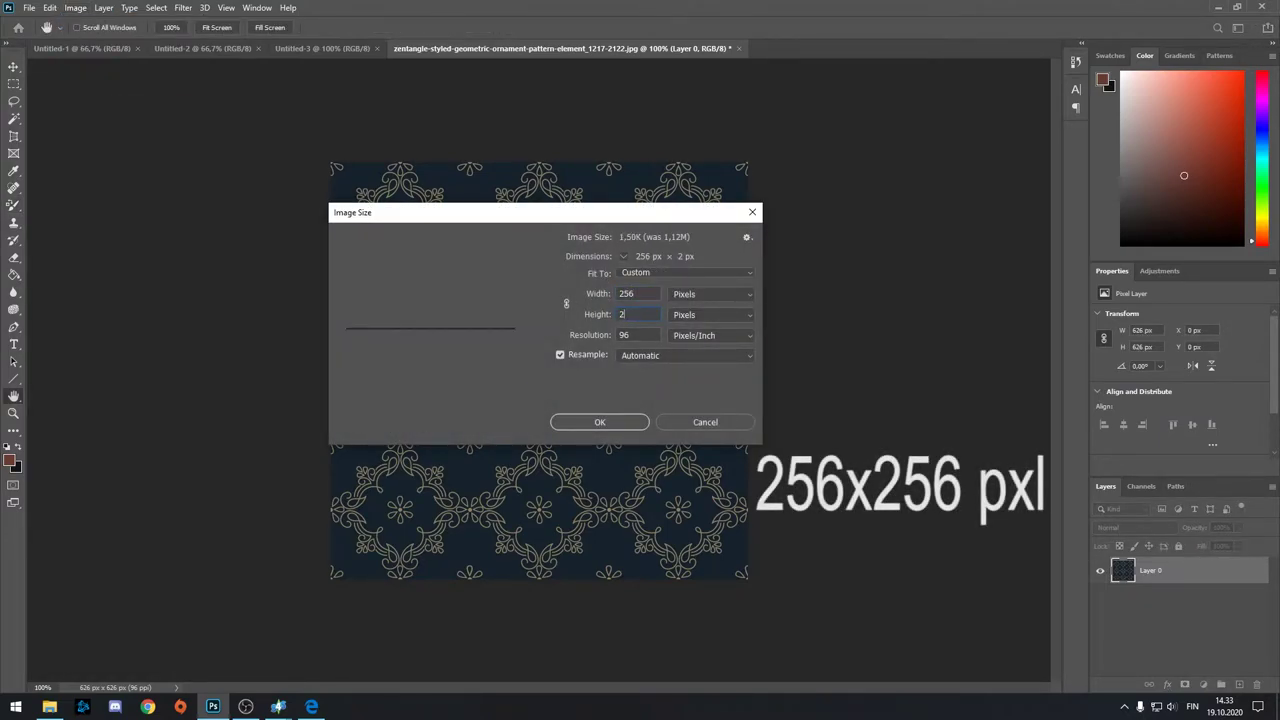
click(598, 422)
key(b)
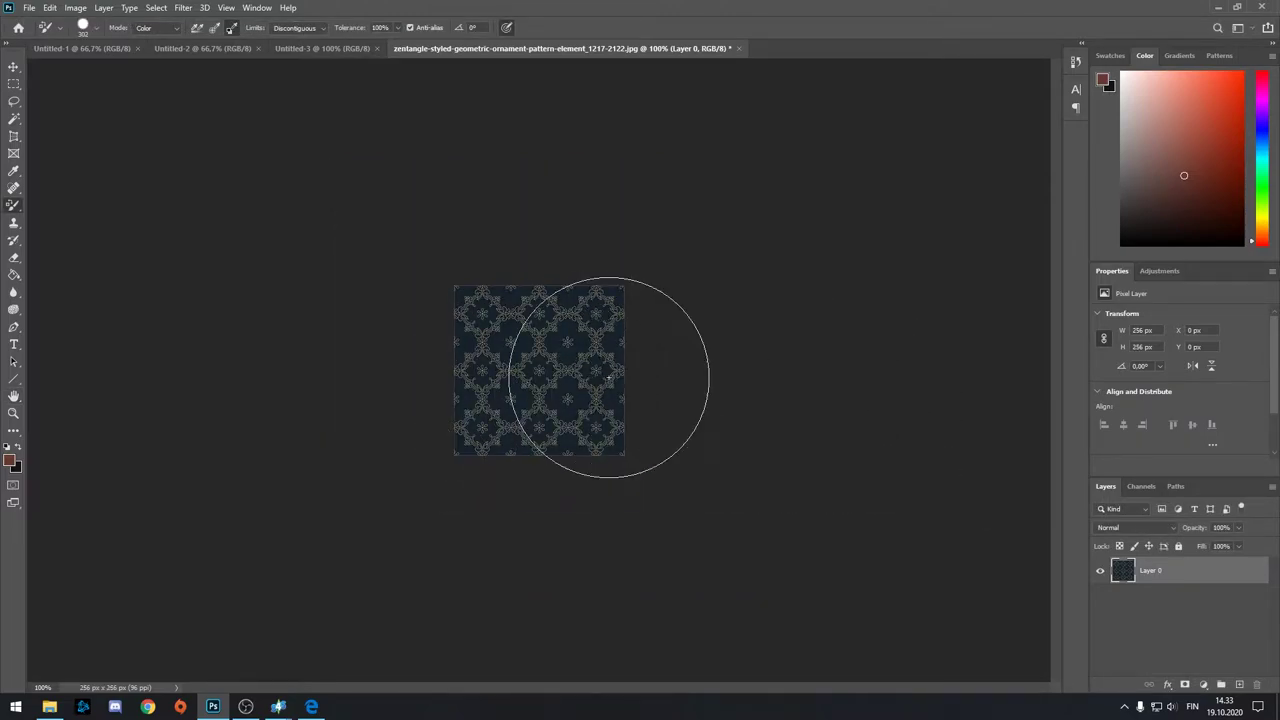
- Preview a +128 pixel horizontal wrap-around Offset on the zentangle pattern, inspect its centre seam, and cancel the filter
click(183, 8)
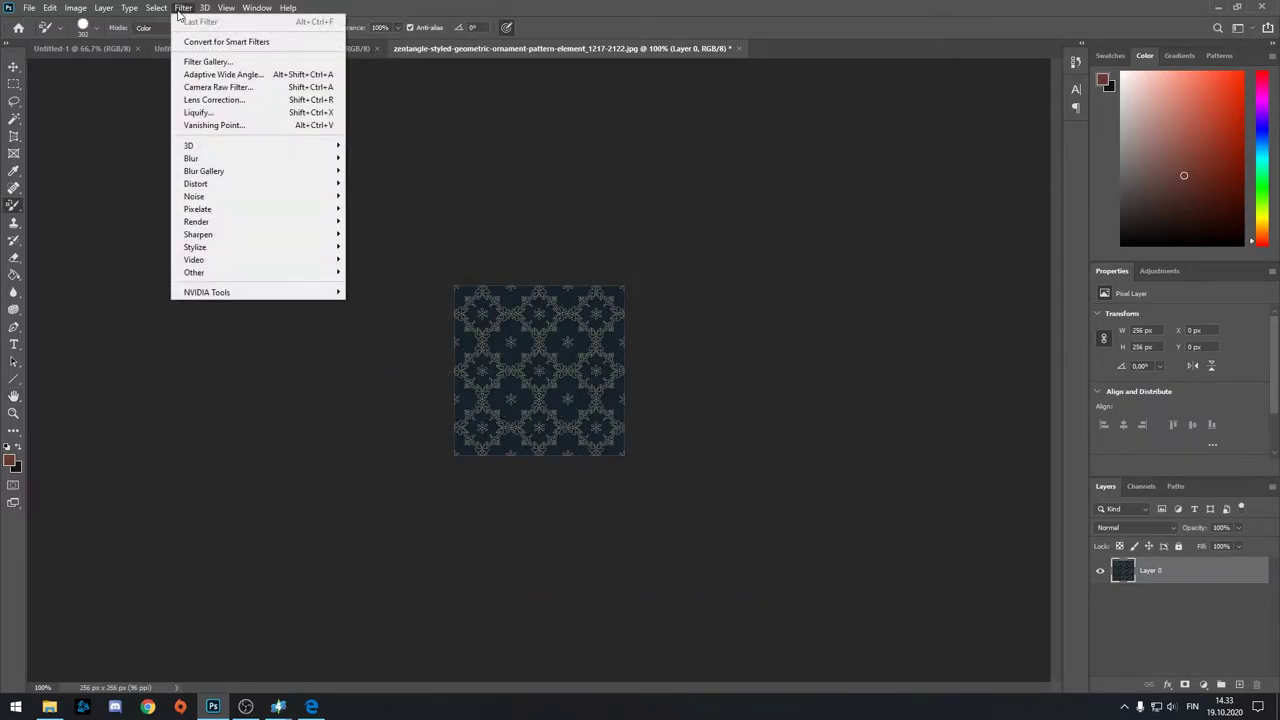
mouse_move(240, 275)
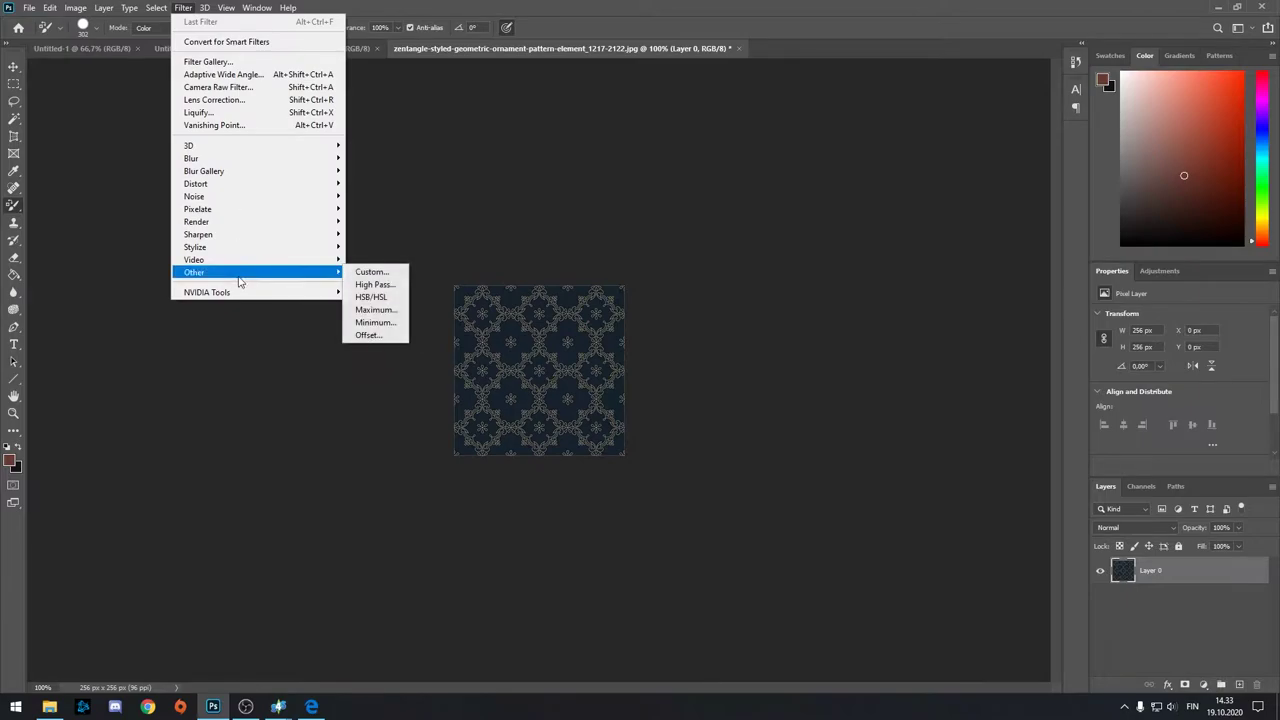
click(398, 335)
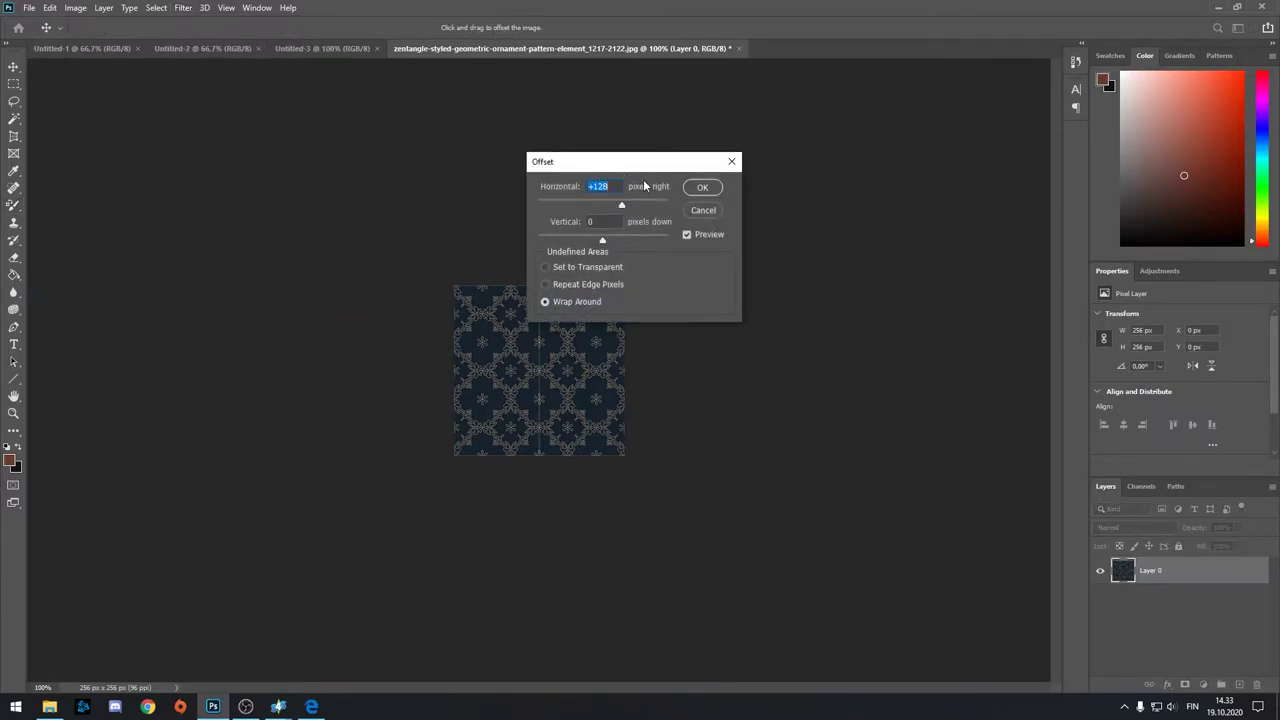
drag(643, 164, 835, 228)
alt+scroll(566, 444, up, 6)
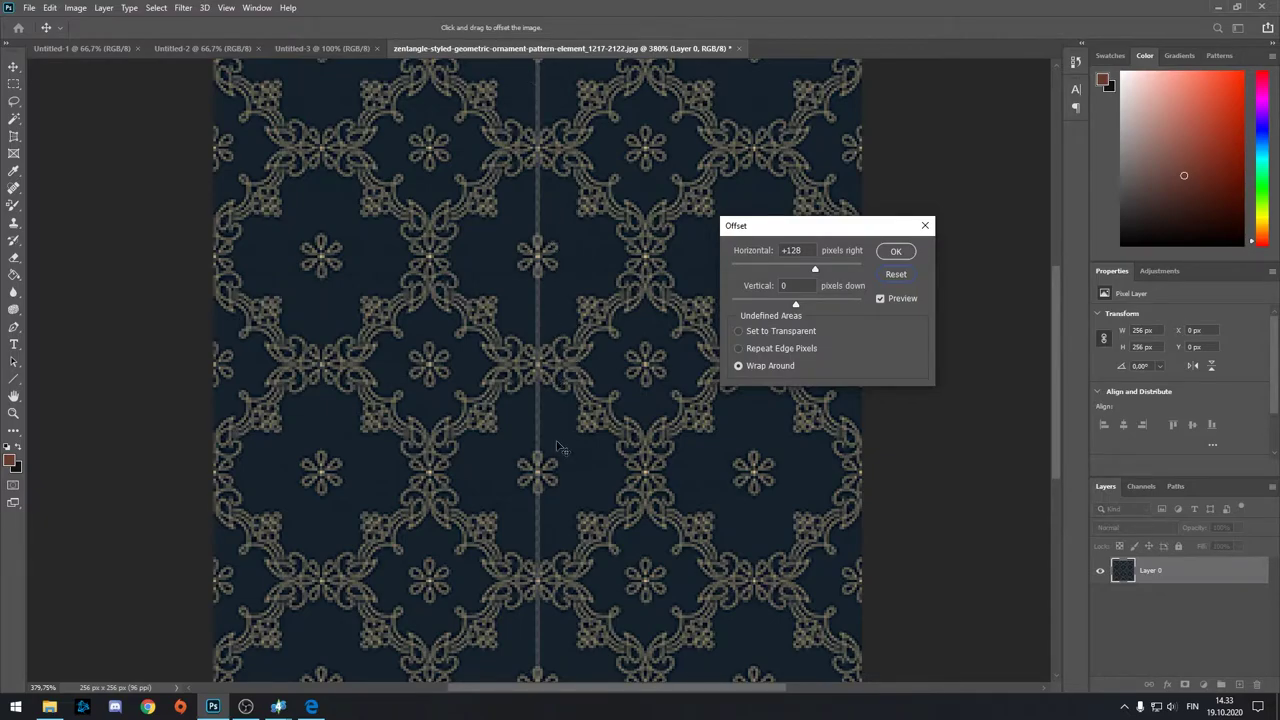
alt+scroll(537, 527, down, 4)
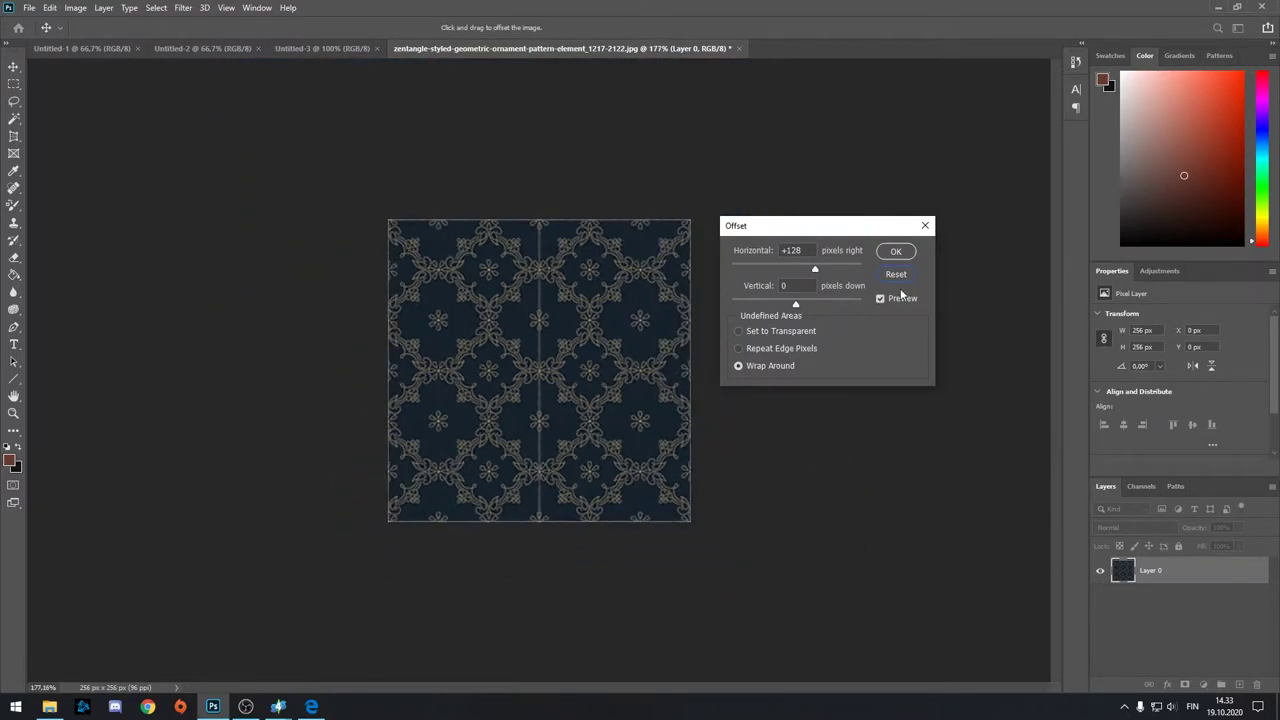
click(906, 278)
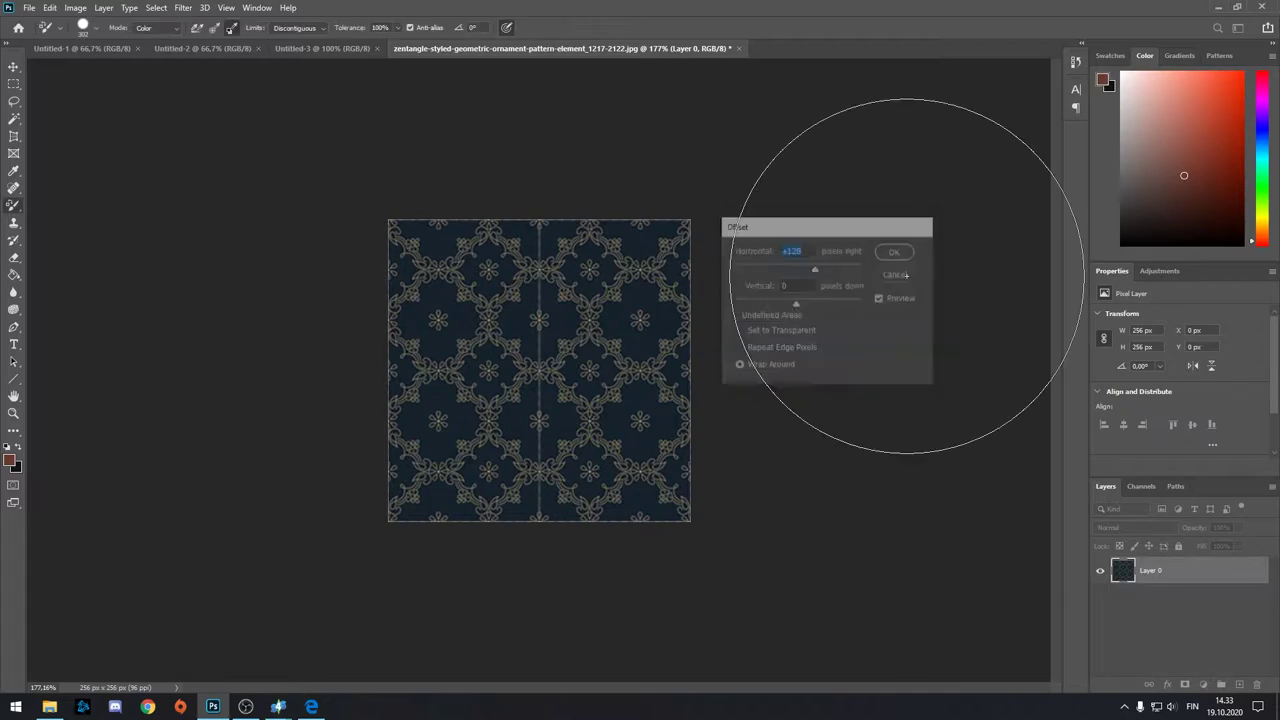
- Close the zentangle pattern without saving, and open the downloaded floral snowdrops JPEG in Photoshop as its own document
click(741, 48)
click(635, 263)
click(311, 706)
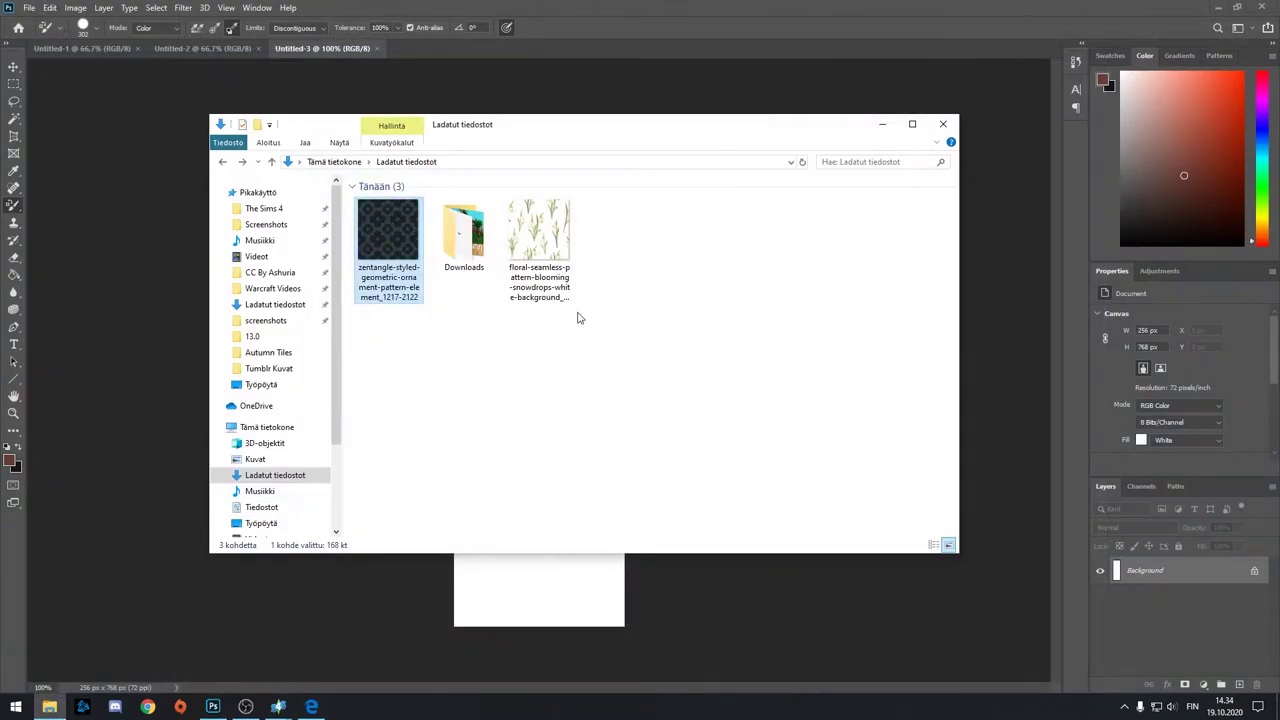
click(545, 280)
drag(614, 52, 620, 40)
- Resize the snowdrops pattern image to 256 x 256 pixels
click(75, 7)
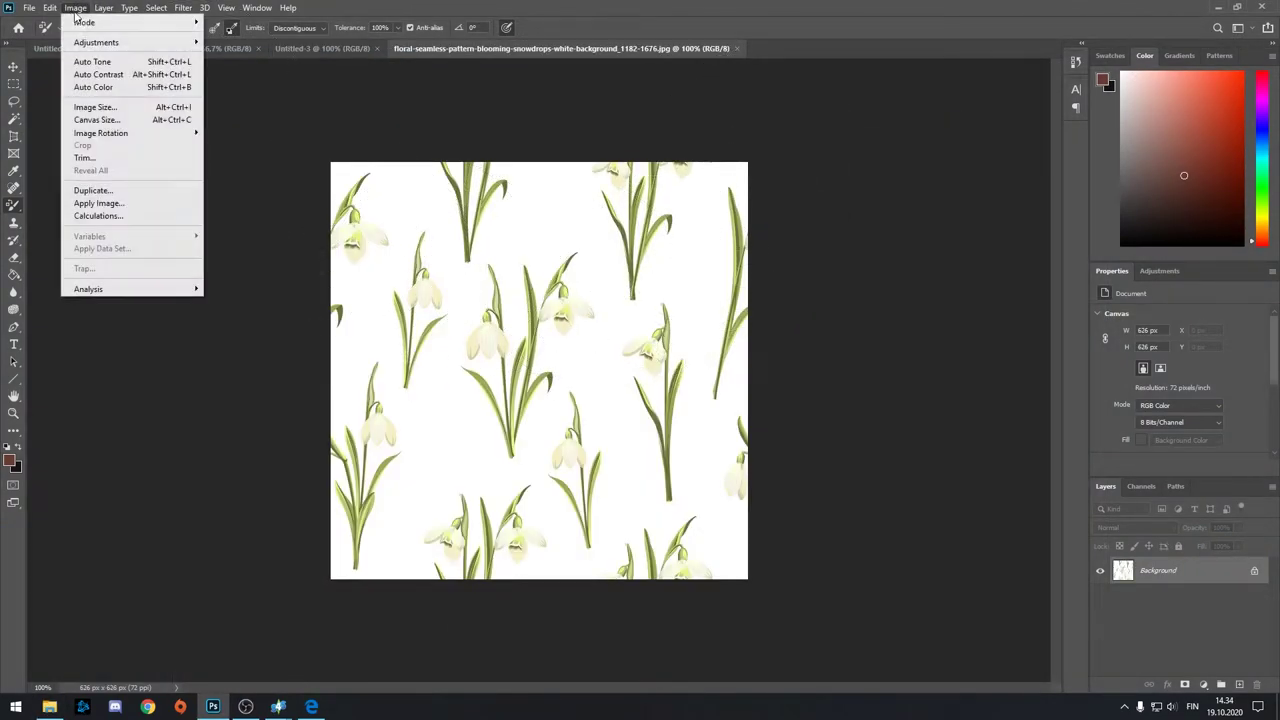
click(88, 107)
text(256)
key(Tab)
click(565, 303)
text(256)
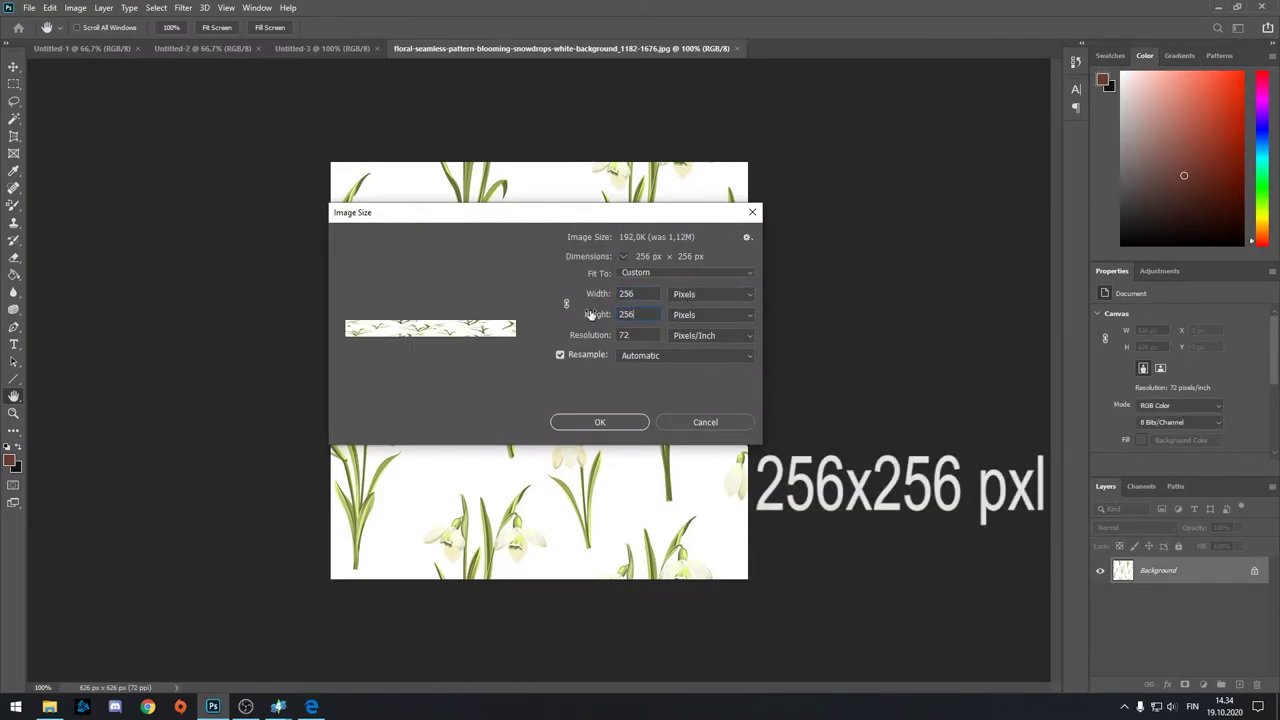
click(600, 422)
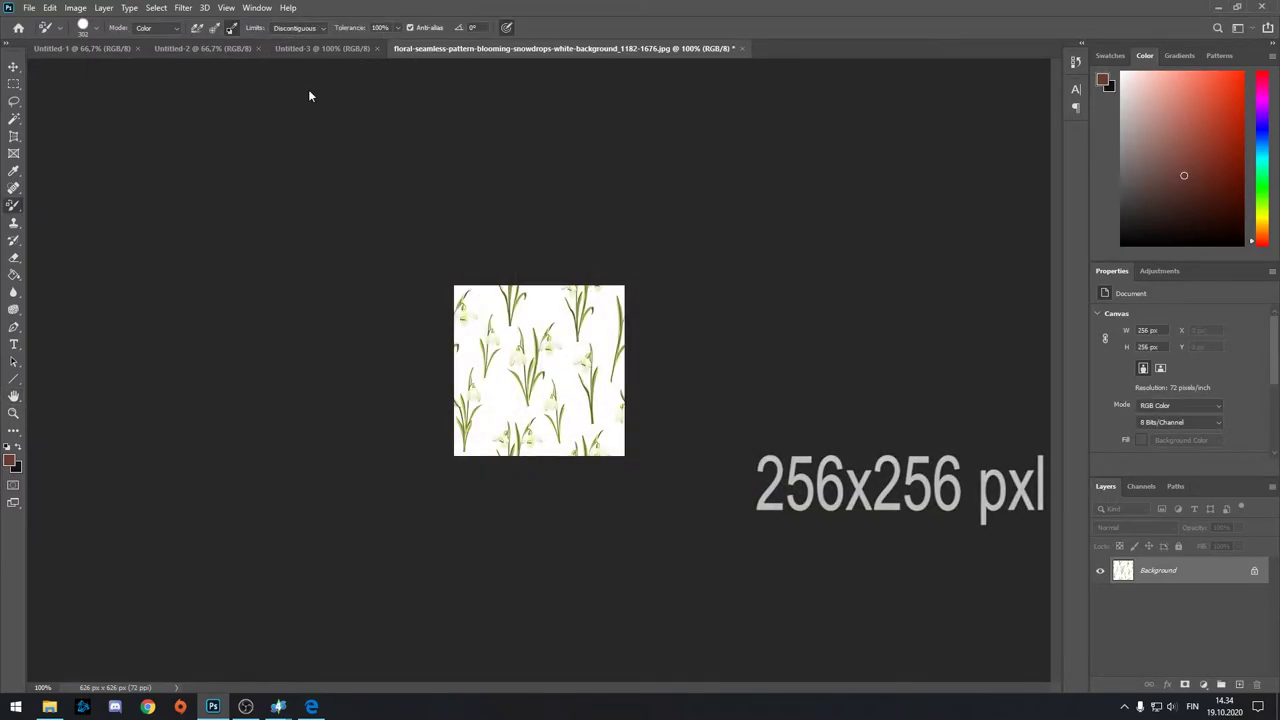
- Offset the snowdrops pattern by +128 pixels horizontally with Wrap Around, and inspect it for a seam
click(183, 8)
mouse_move(260, 272)
click(366, 335)
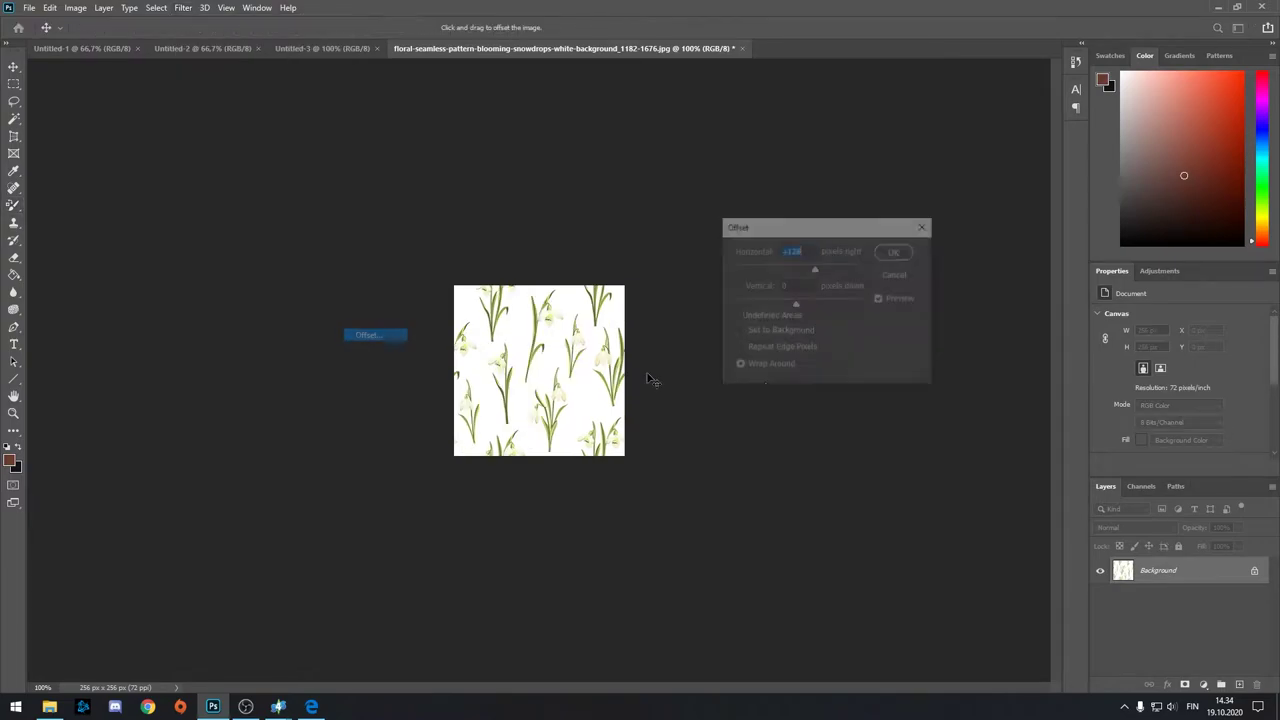
click(897, 252)
key(ctrl+0)
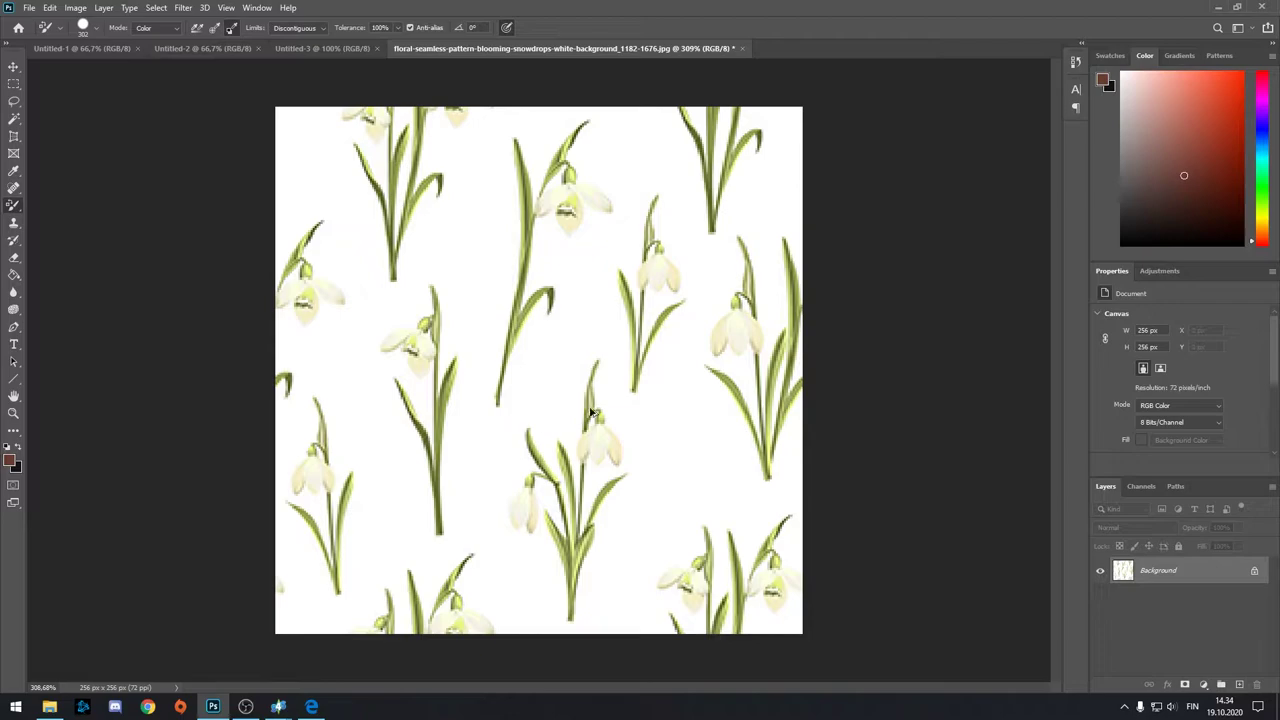
- Apply Auto Contrast to the snowdrops pattern and switch to the Move tool
click(75, 7)
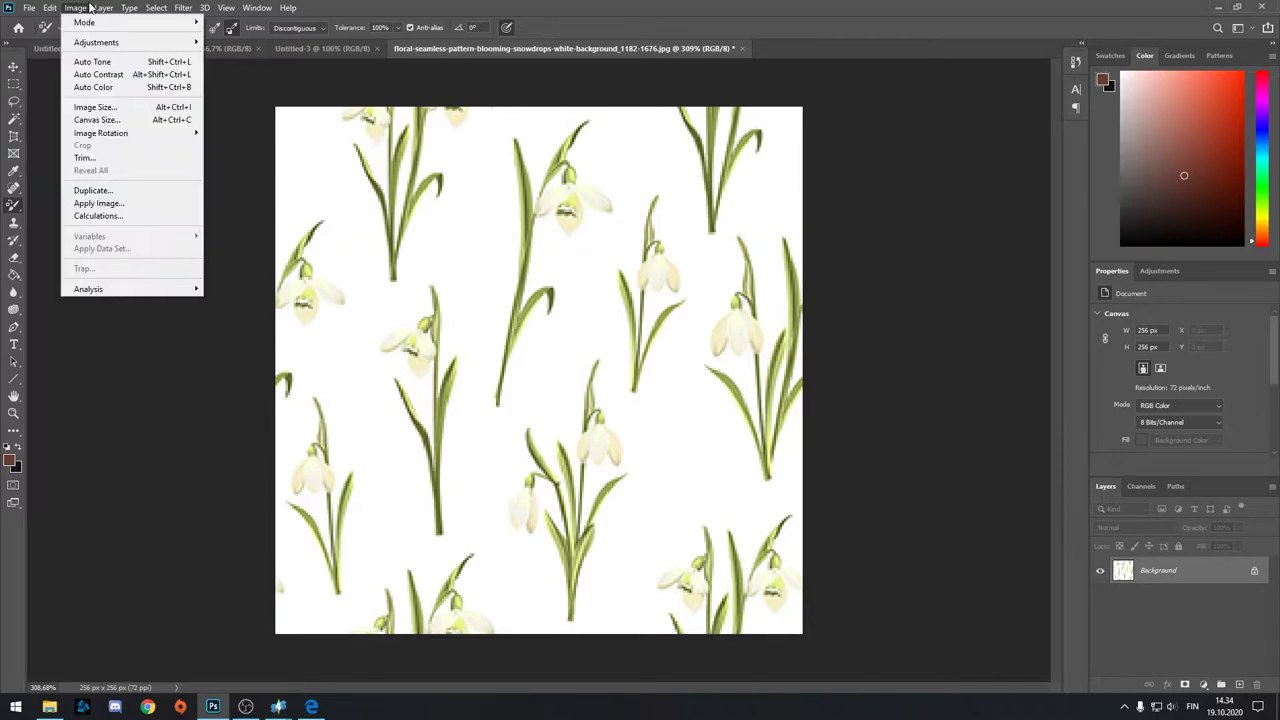
click(98, 74)
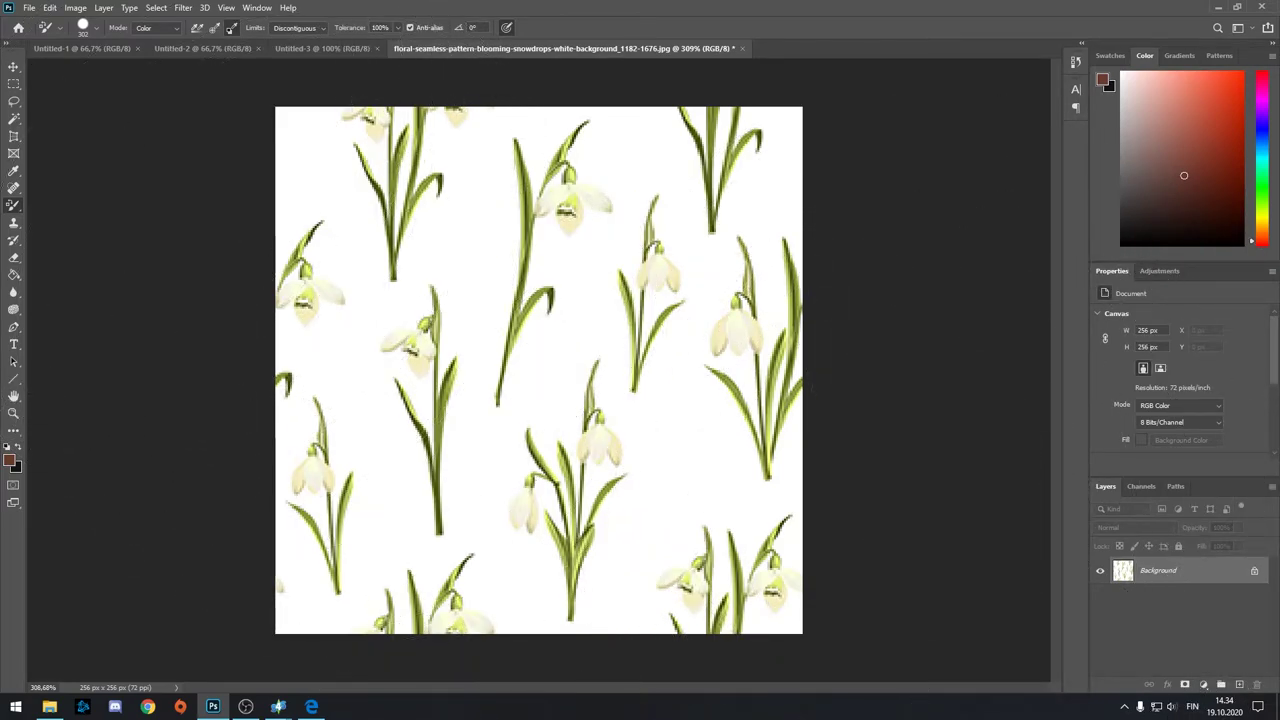
click(13, 66)
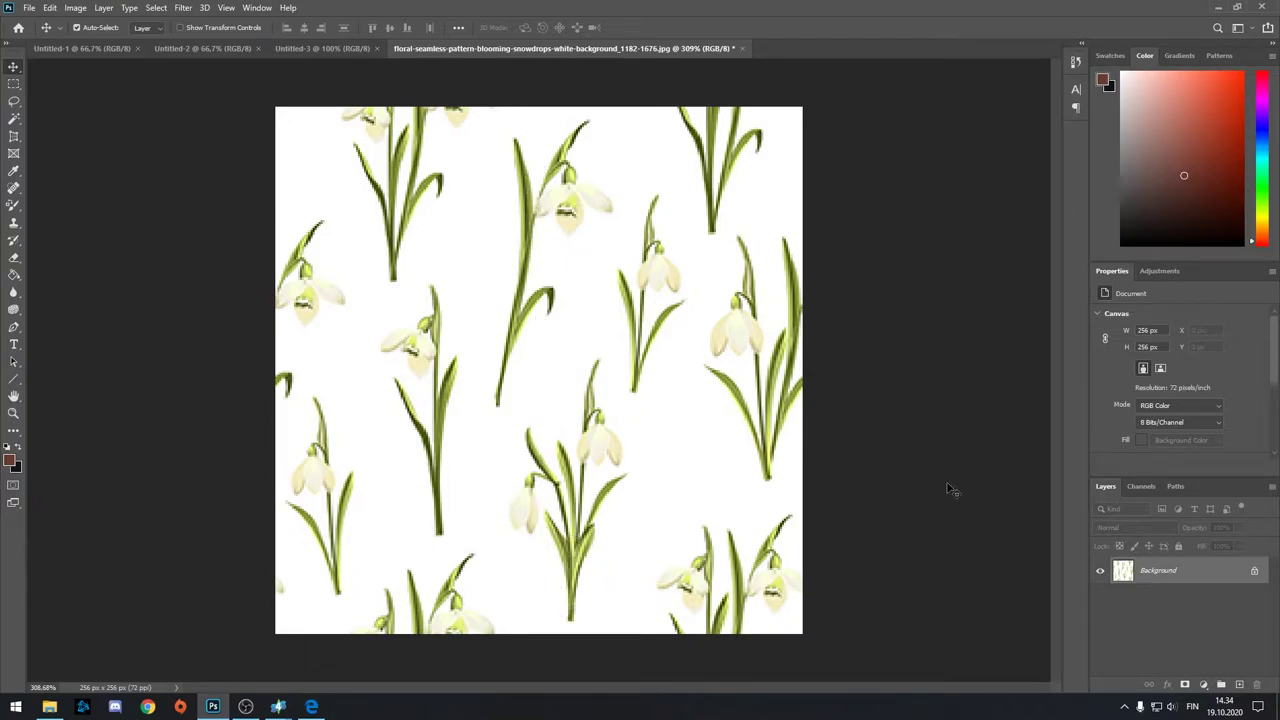
alt+scroll(895, 476, down, 8)
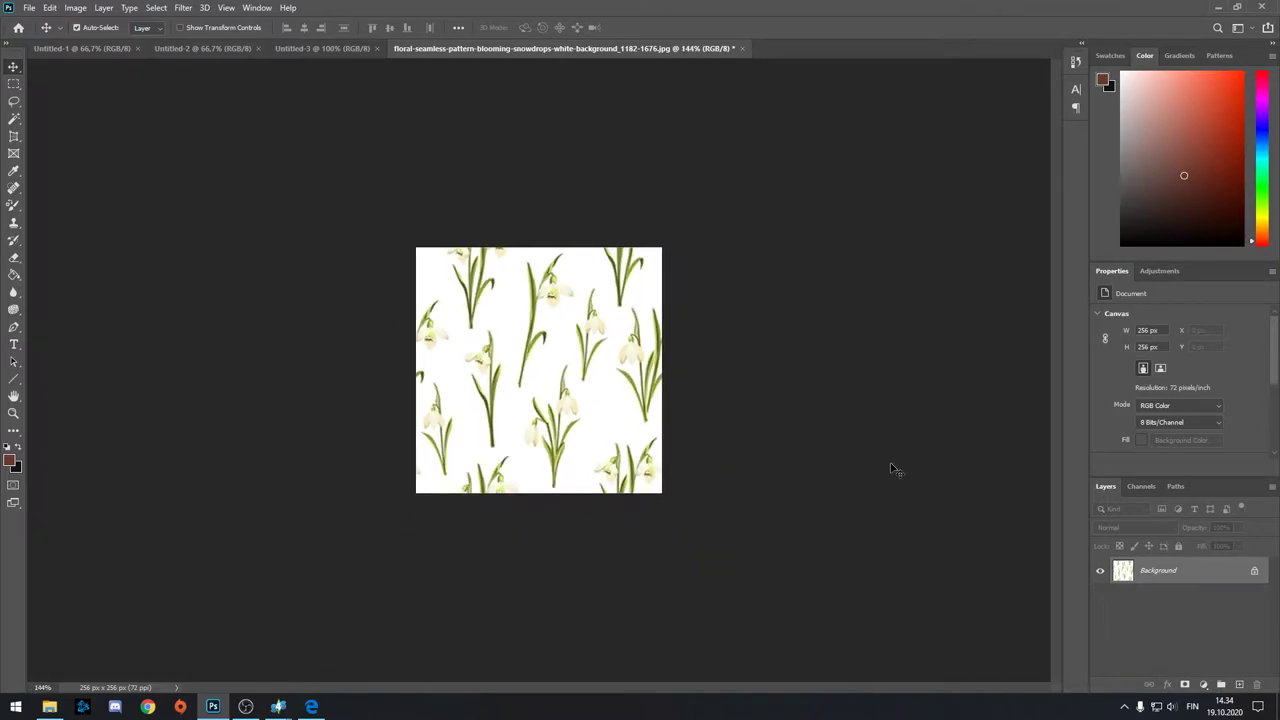
- Define the snowdrops image as a pattern named 1458, and close its document without saving
click(50, 8)
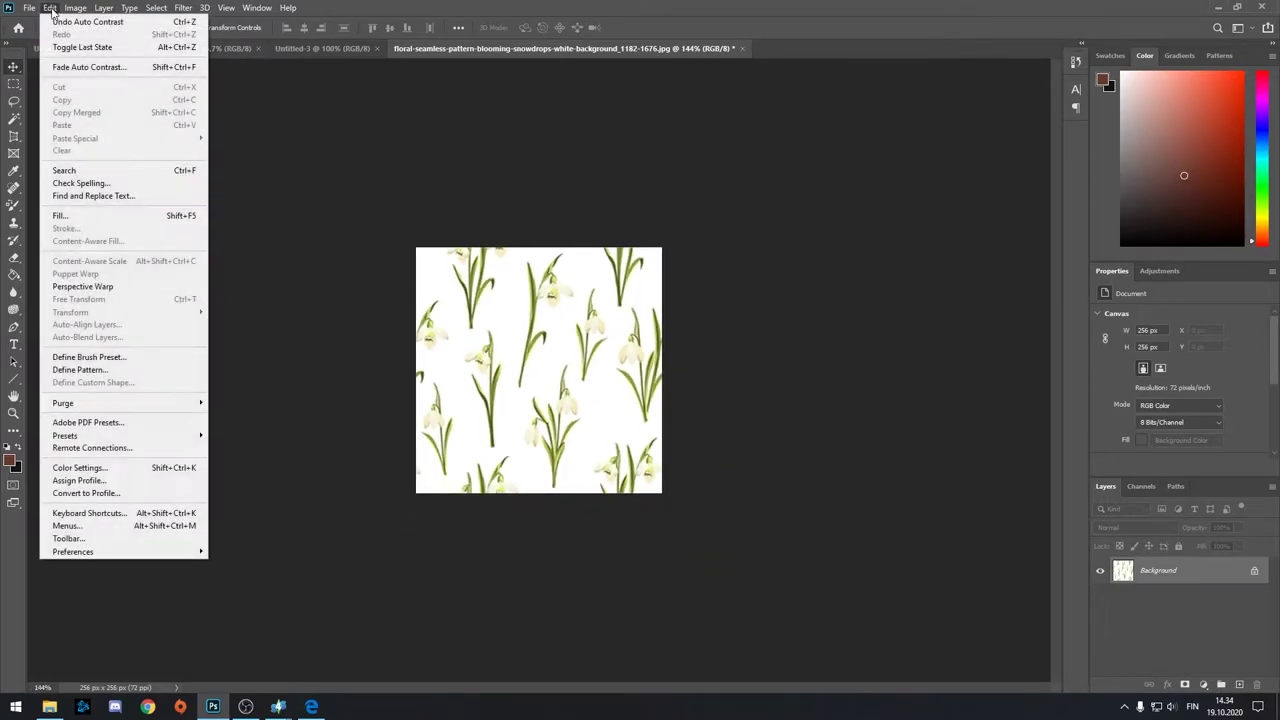
click(84, 372)
text(1458)
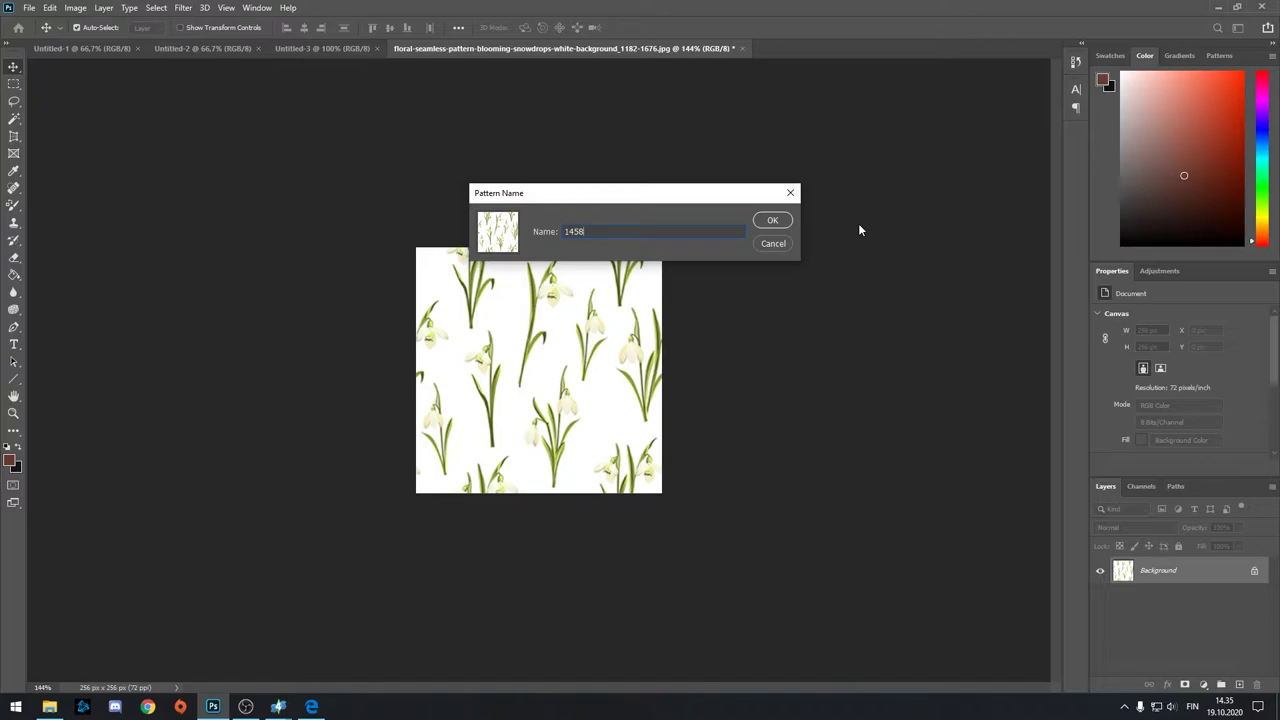
click(772, 220)
click(743, 49)
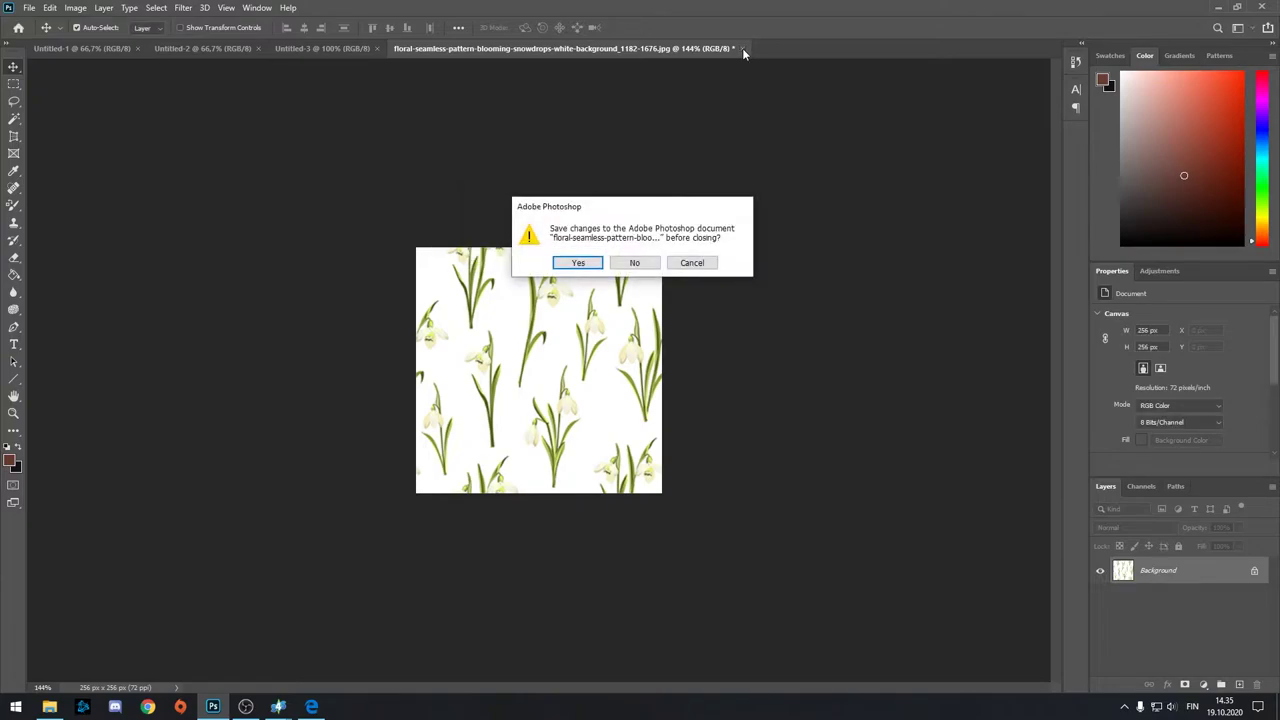
click(633, 264)
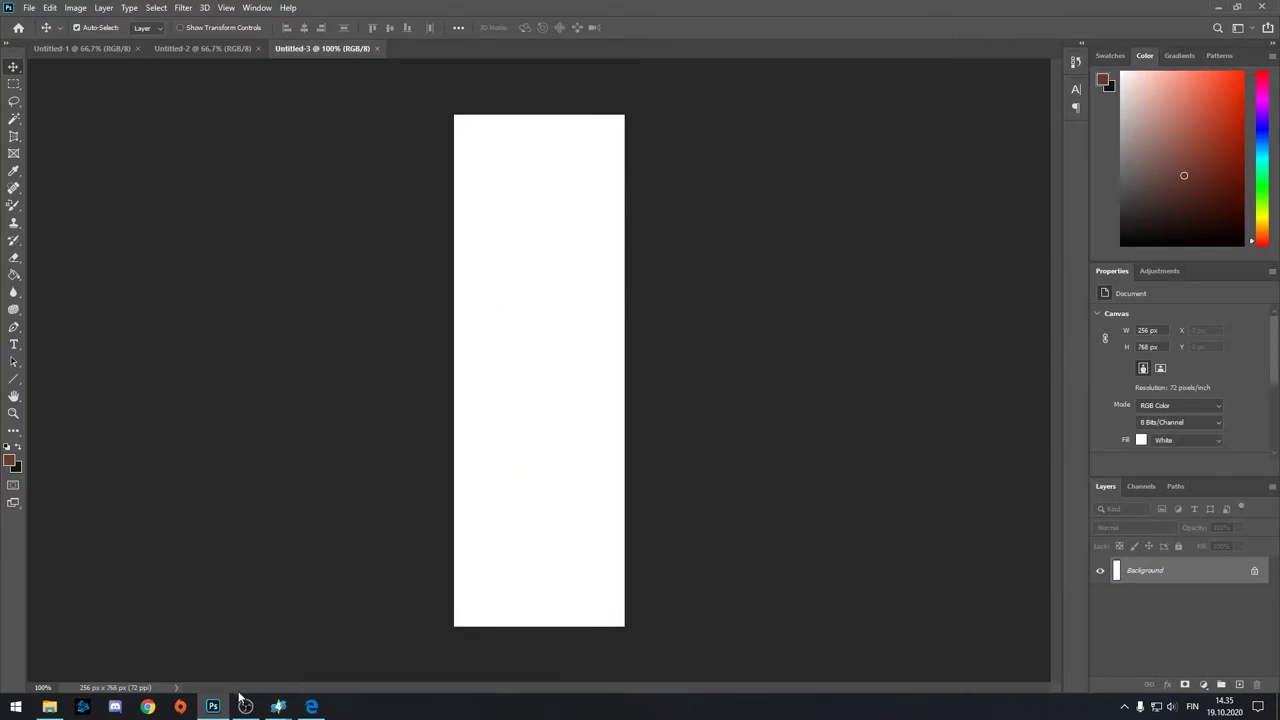
- Switch to Sims 4 Studio, close the Pyramid wallpaper project window and bring up the start screen
mouse_move(278, 706)
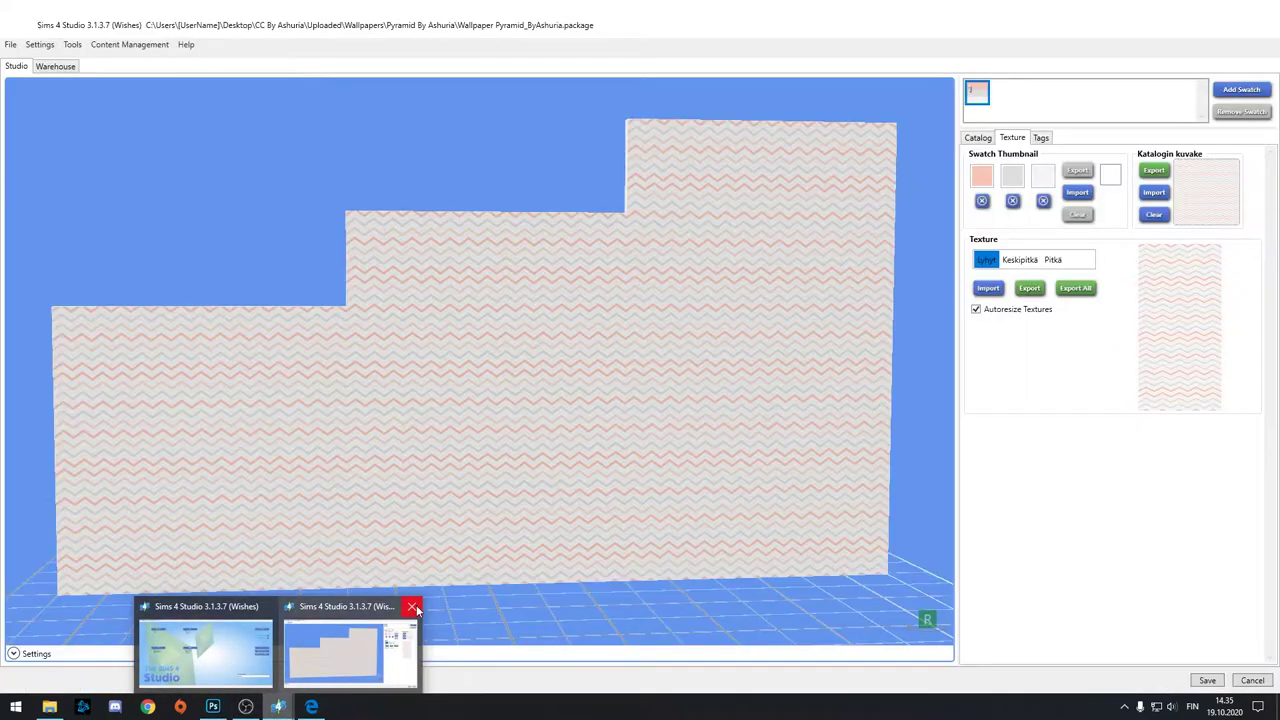
click(413, 608)
click(286, 655)
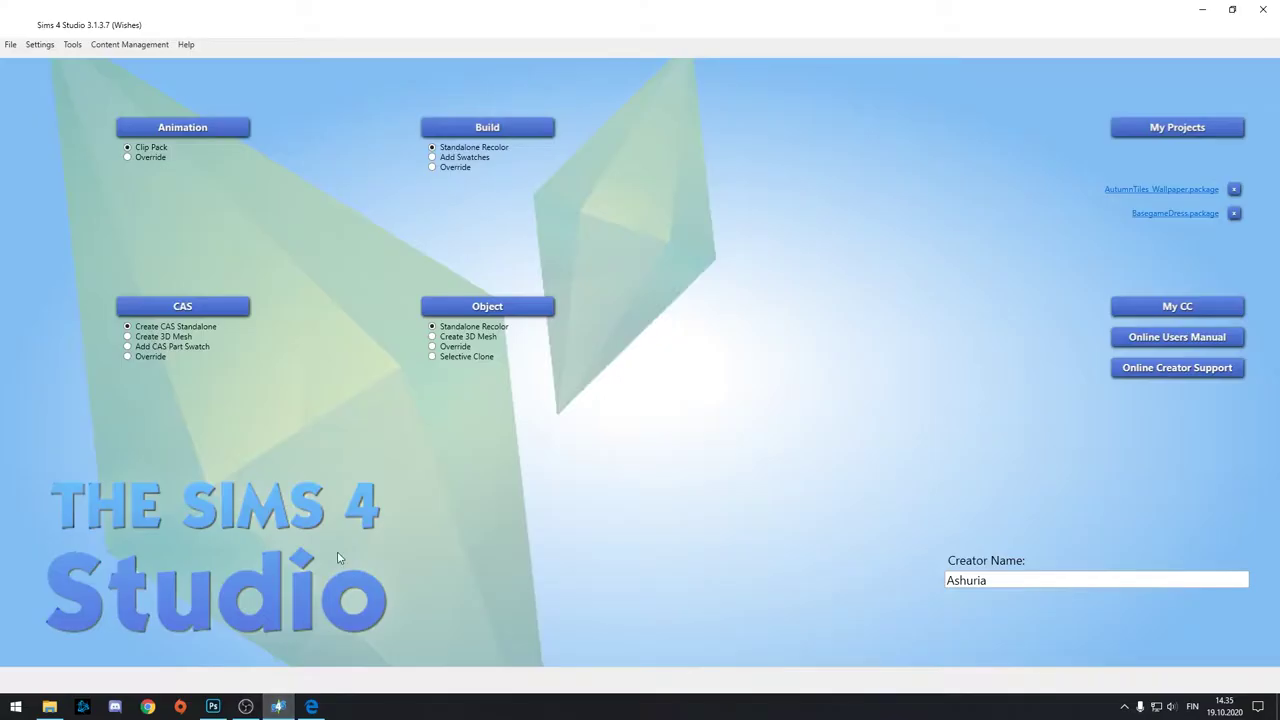
- Open the Build catalog for a Standalone Recolor with type Seinä, and look through the game packs, keeping Kaikki
click(520, 127)
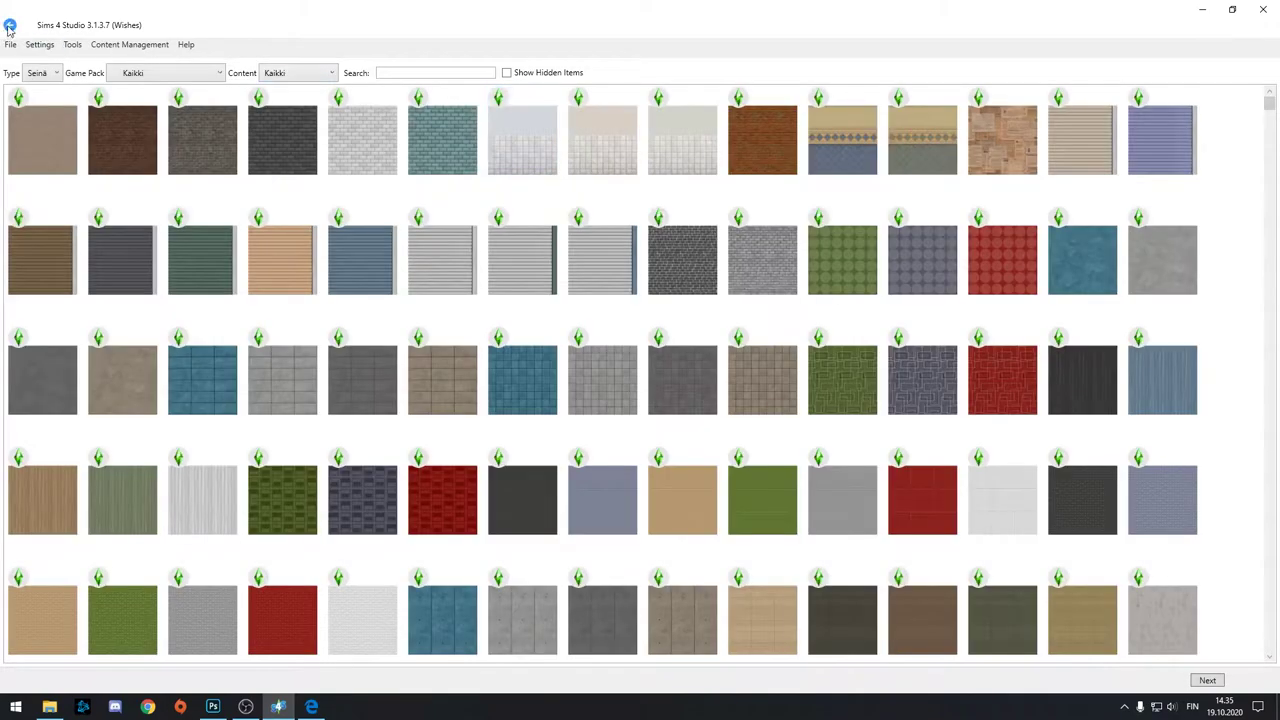
click(10, 25)
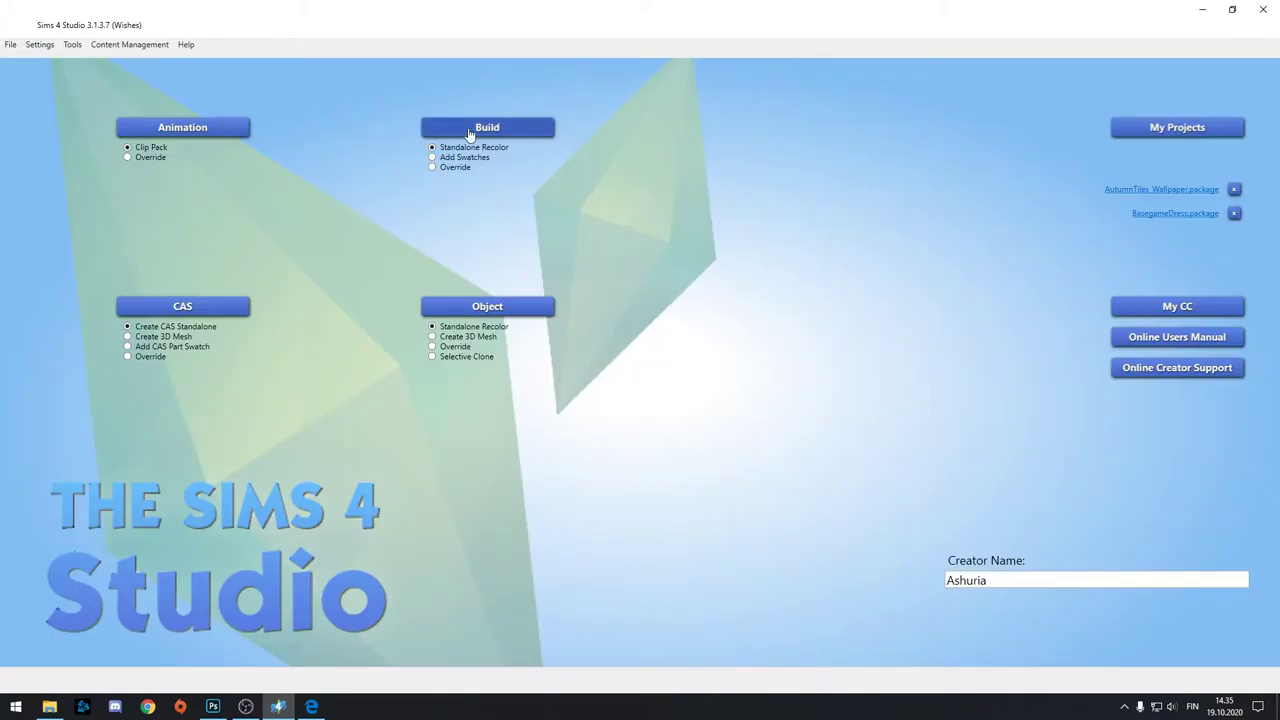
click(497, 129)
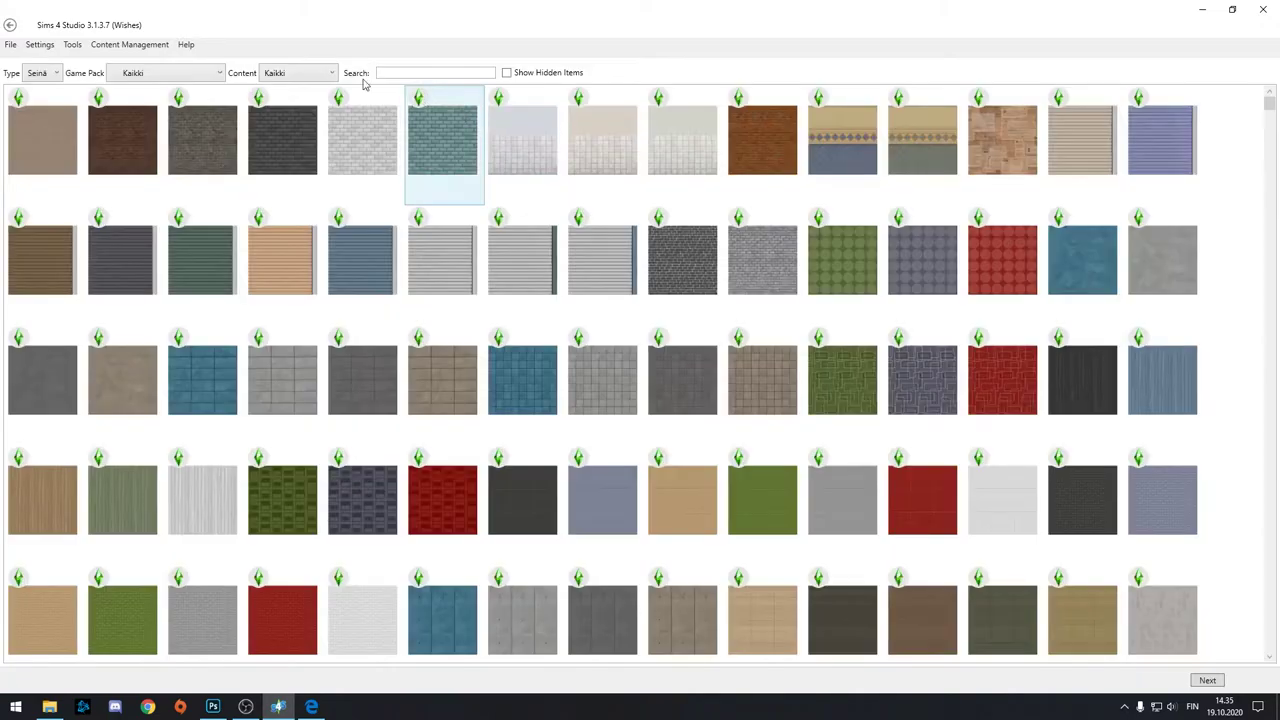
click(48, 74)
click(44, 88)
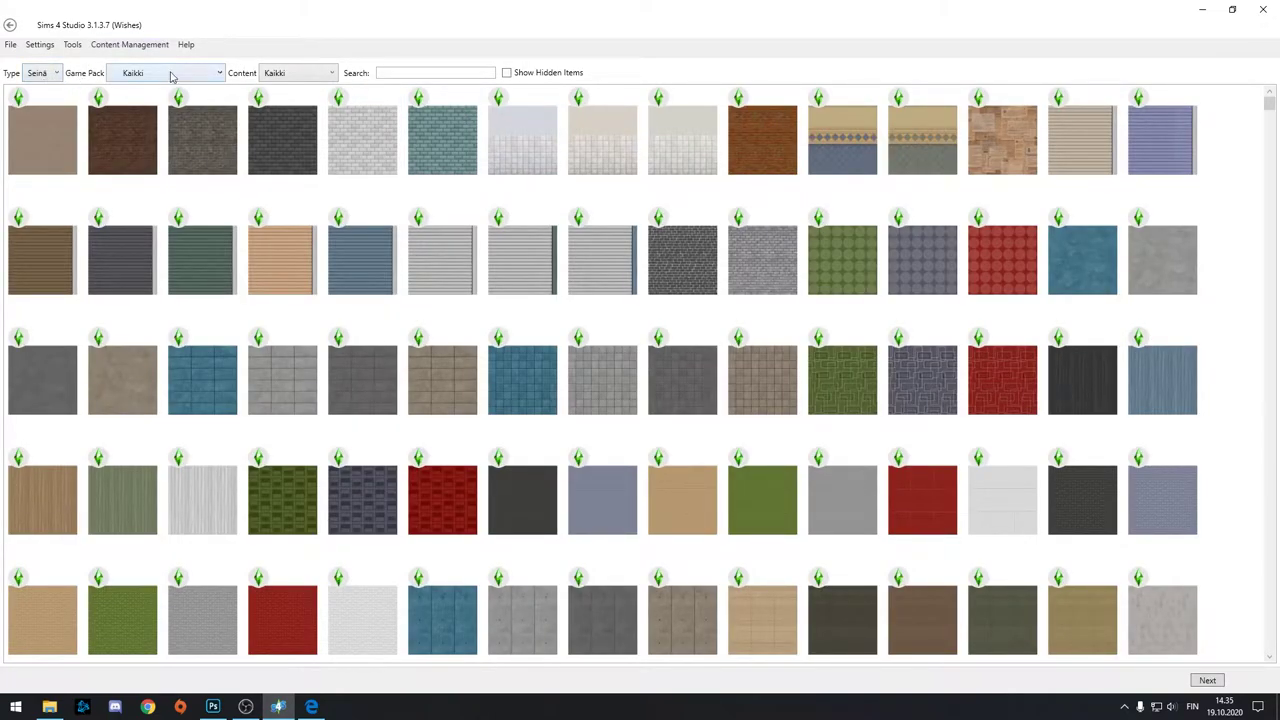
click(170, 80)
scroll(175, 235, down, 4)
scroll(172, 230, up, 4)
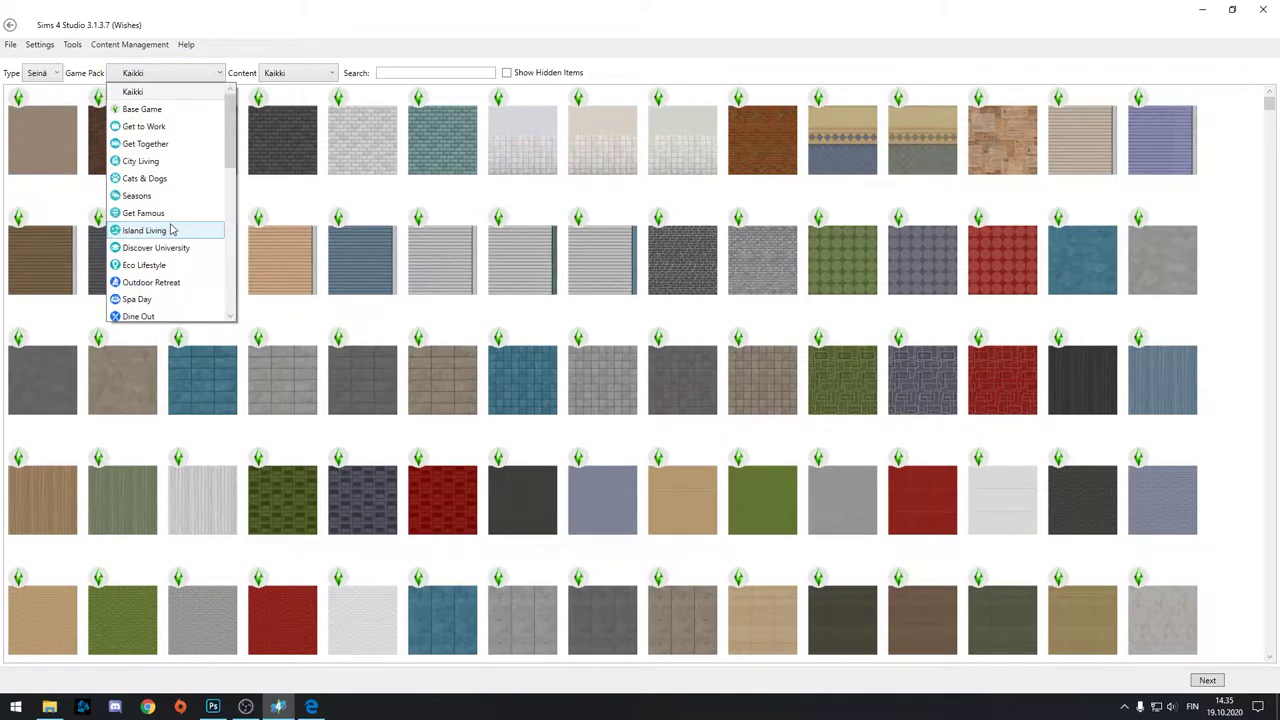
click(212, 76)
- Choose the first plain brown wall as the base and save the new package as TUTORIAL WALLPAPER in Ladatut tiedostot
click(68, 118)
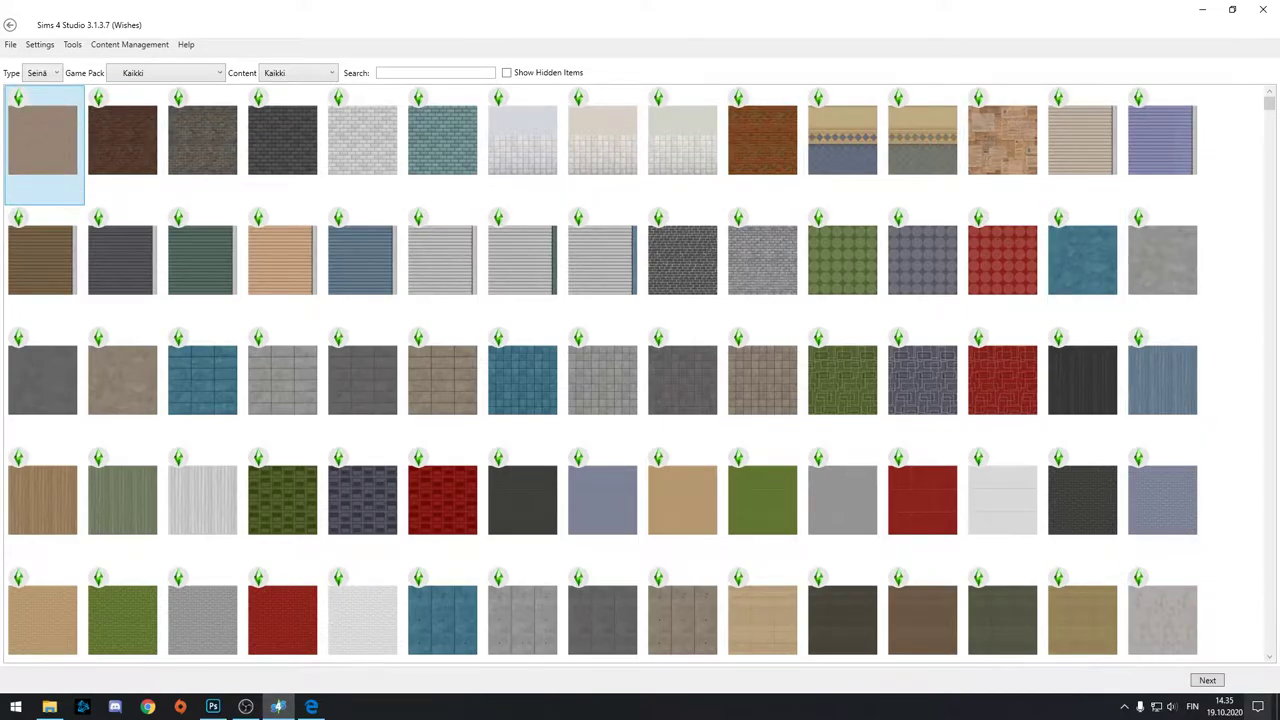
click(1209, 681)
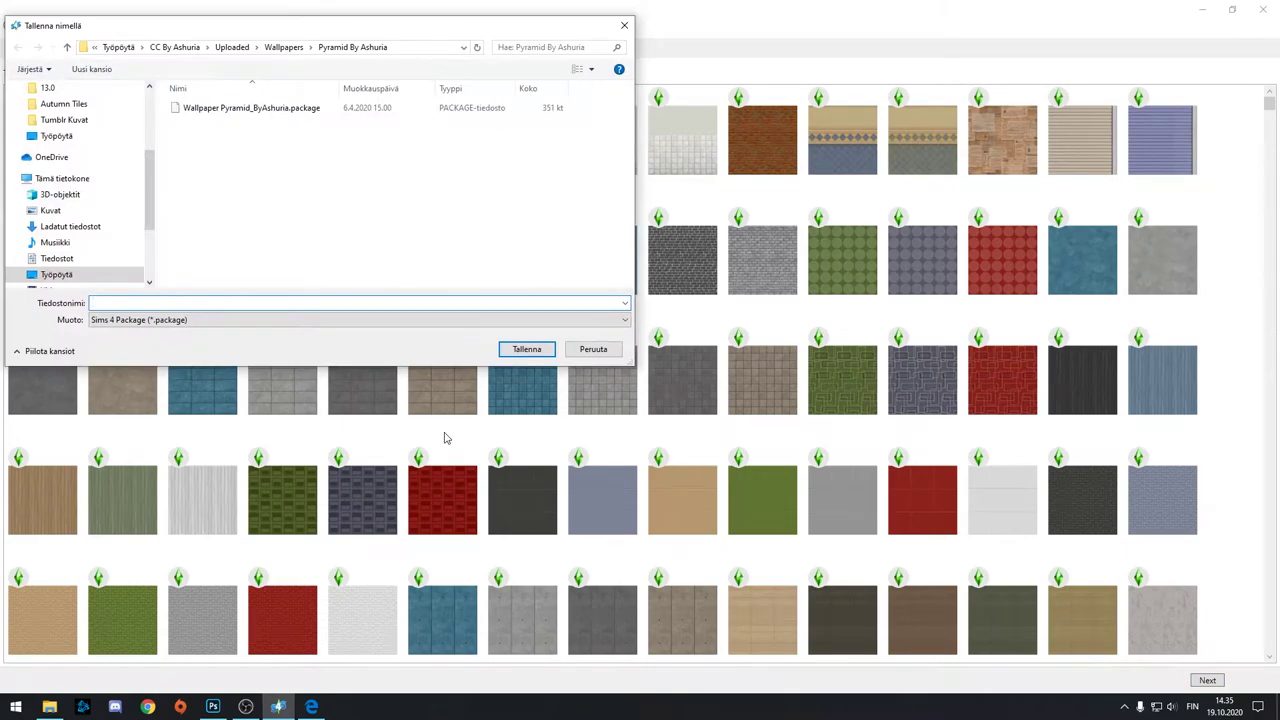
click(174, 47)
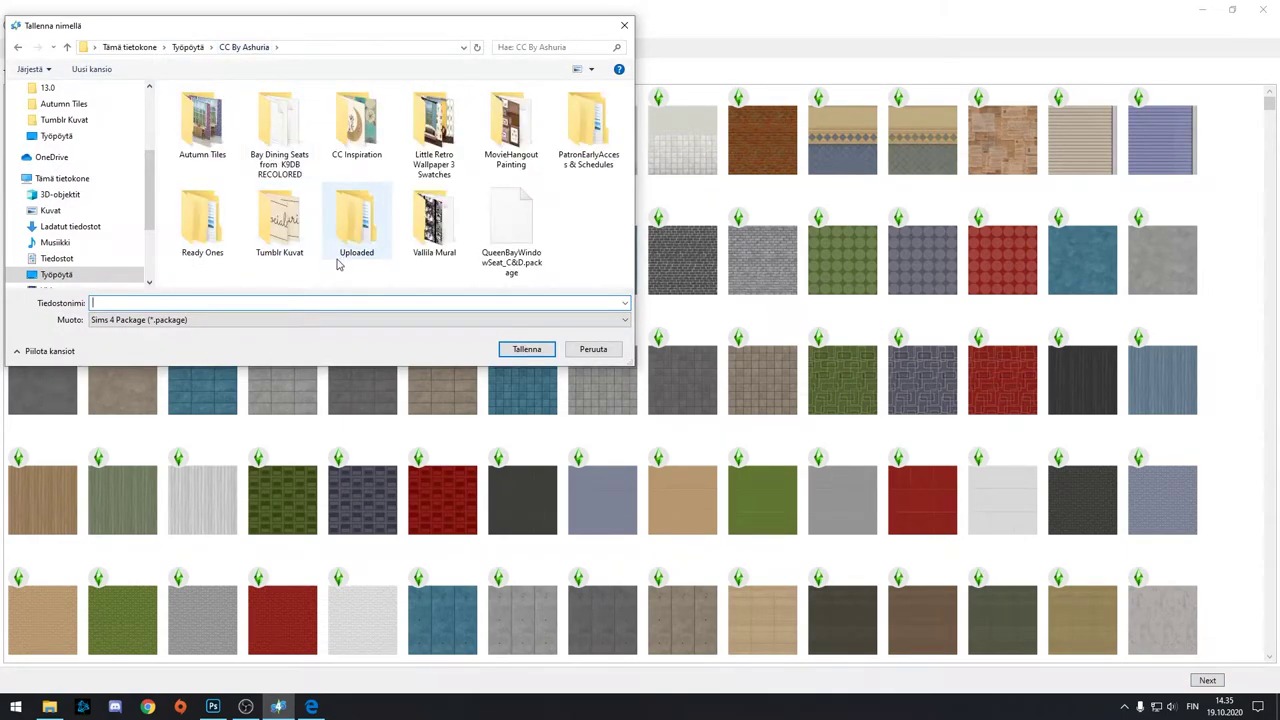
scroll(60, 170, up, 3)
click(70, 119)
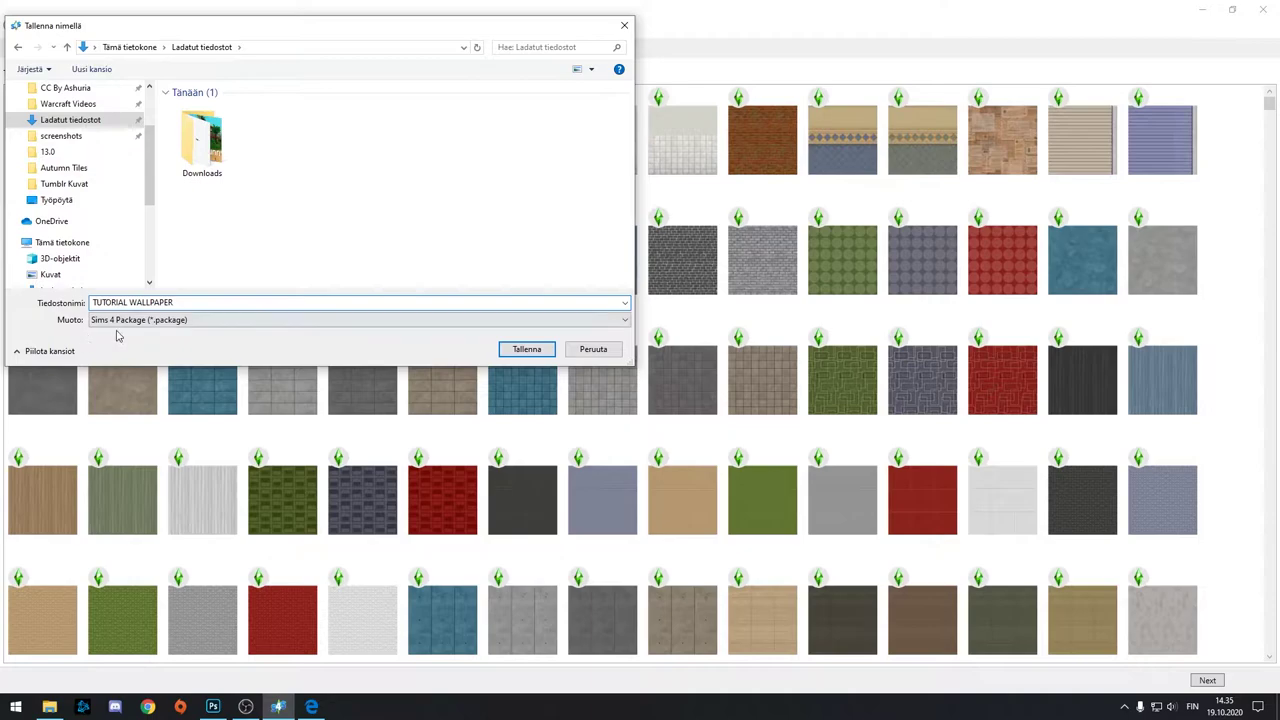
click(522, 351)
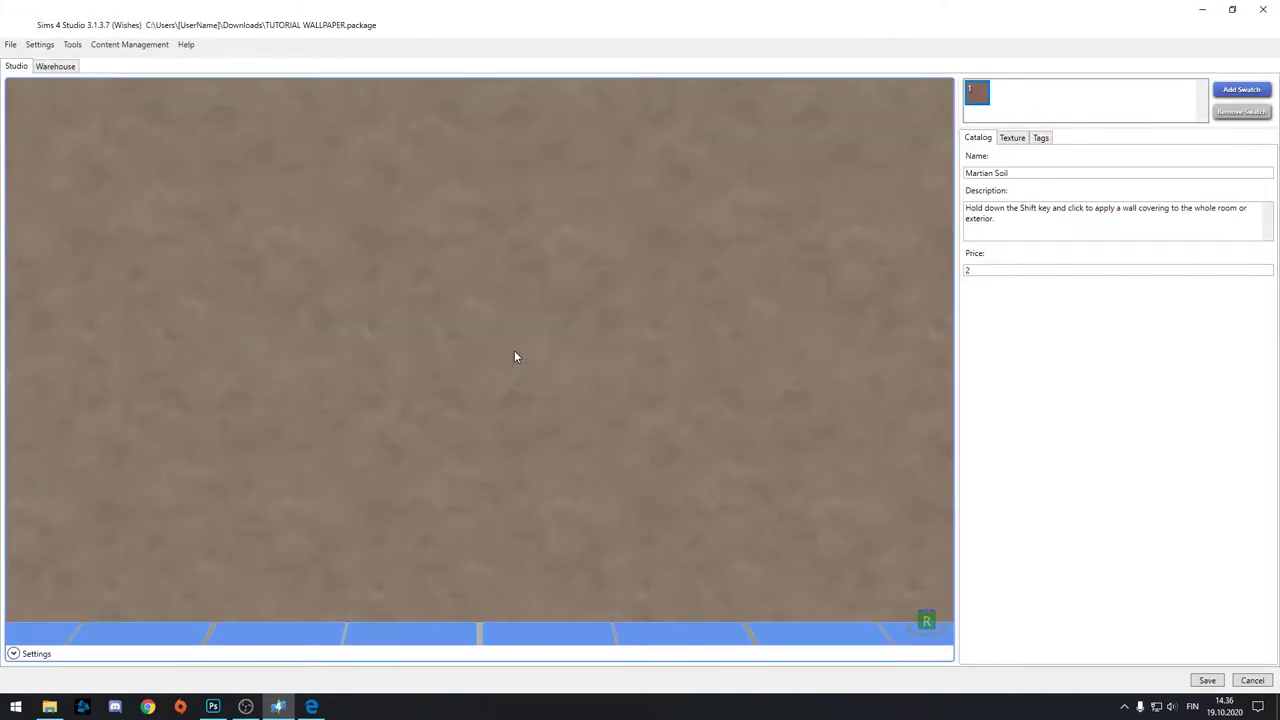
- Name the wallpaper TUTORIAL and replace its description with "sims 4 studio" and the creator's name on a second line
scroll(572, 320, up, 3)
drag(572, 320, 603, 363)
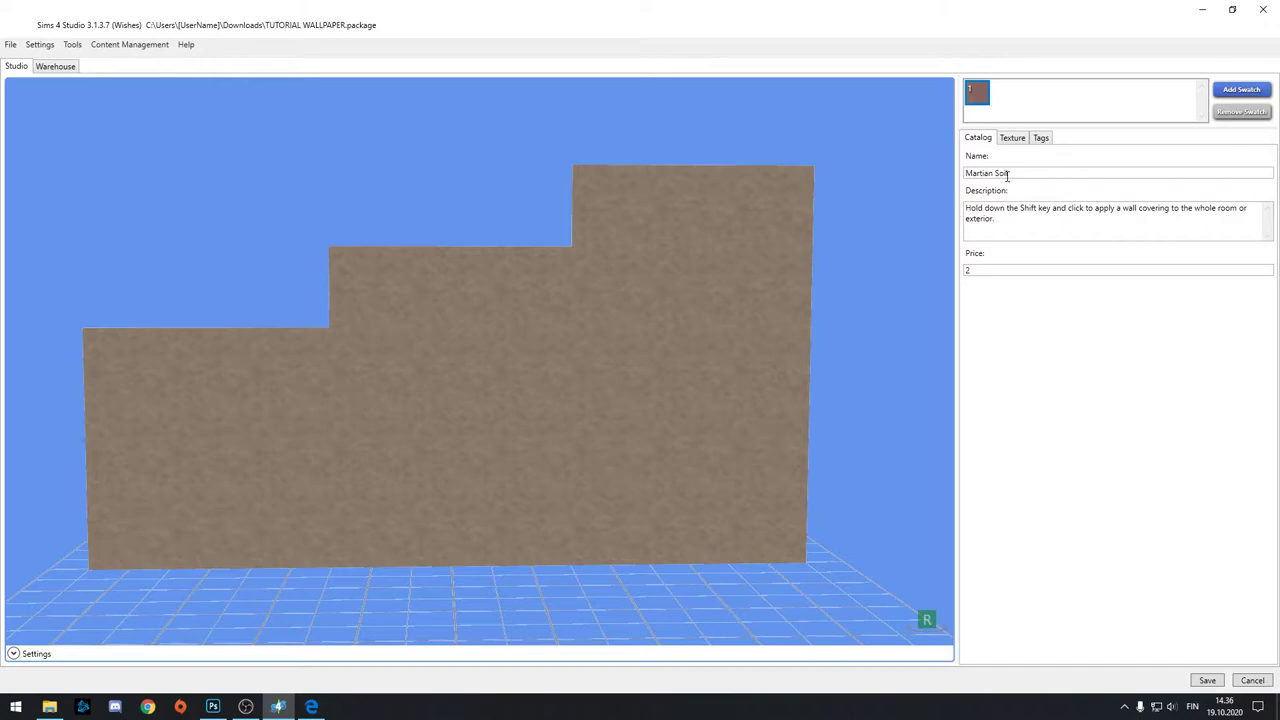
drag(1029, 174, 897, 172)
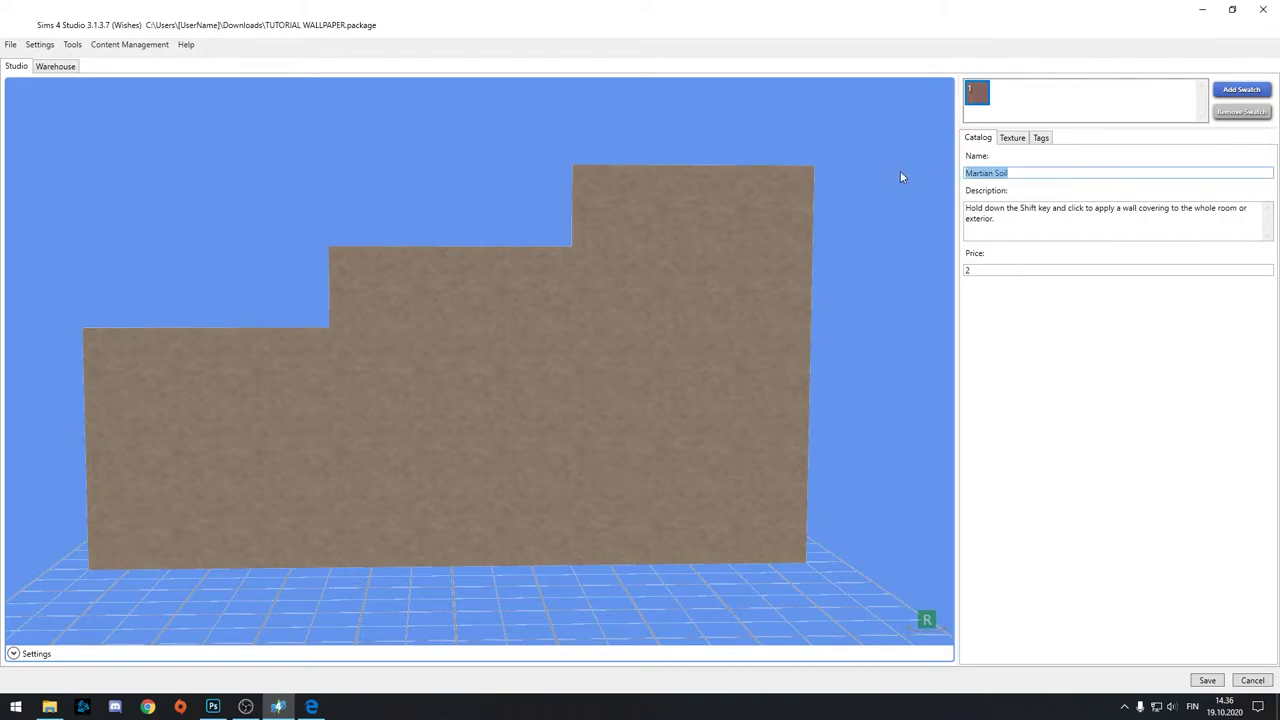
text(TUTORIAL)
click(998, 218)
key(ctrl+a)
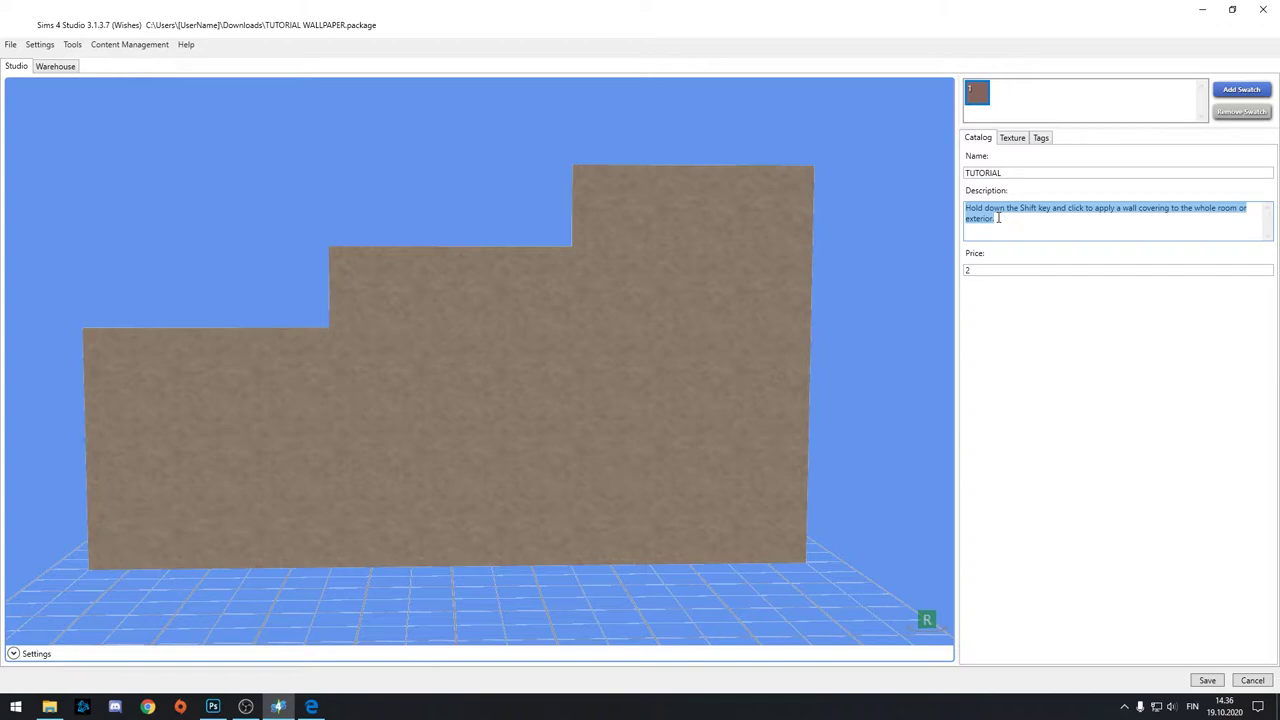
text(sims 4 s)
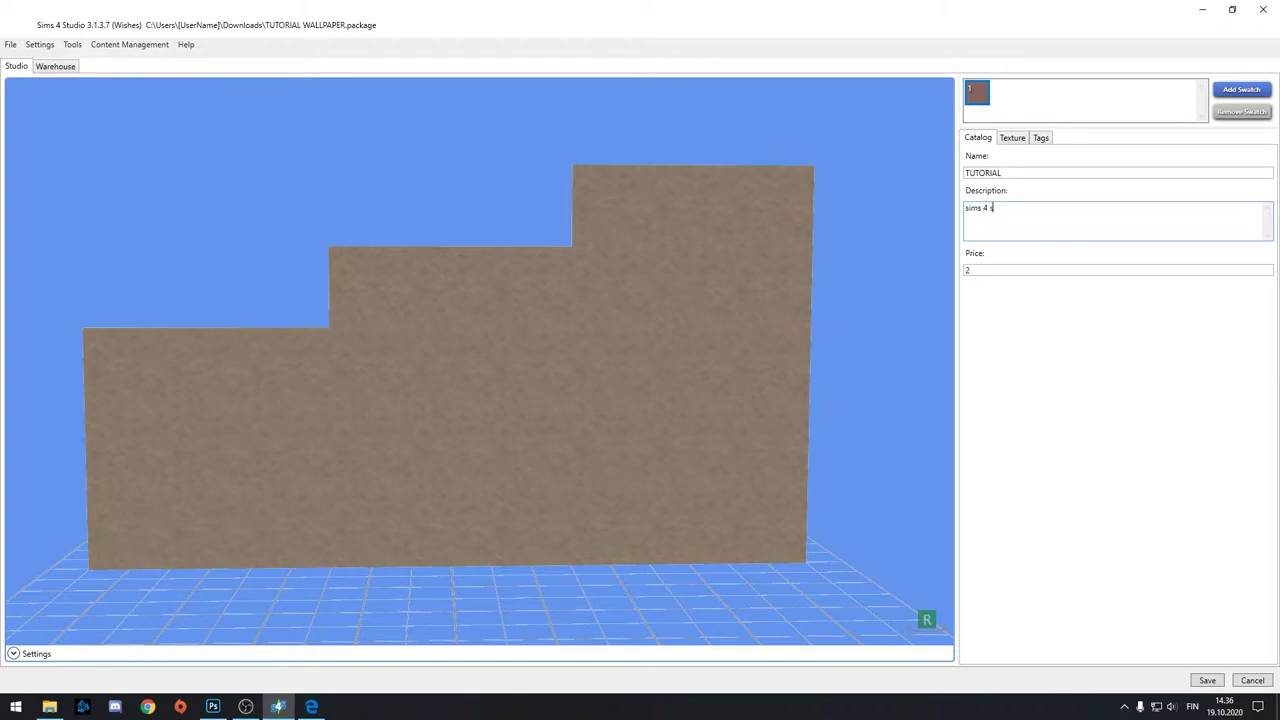
text(ashuria)
double_click(983, 268)
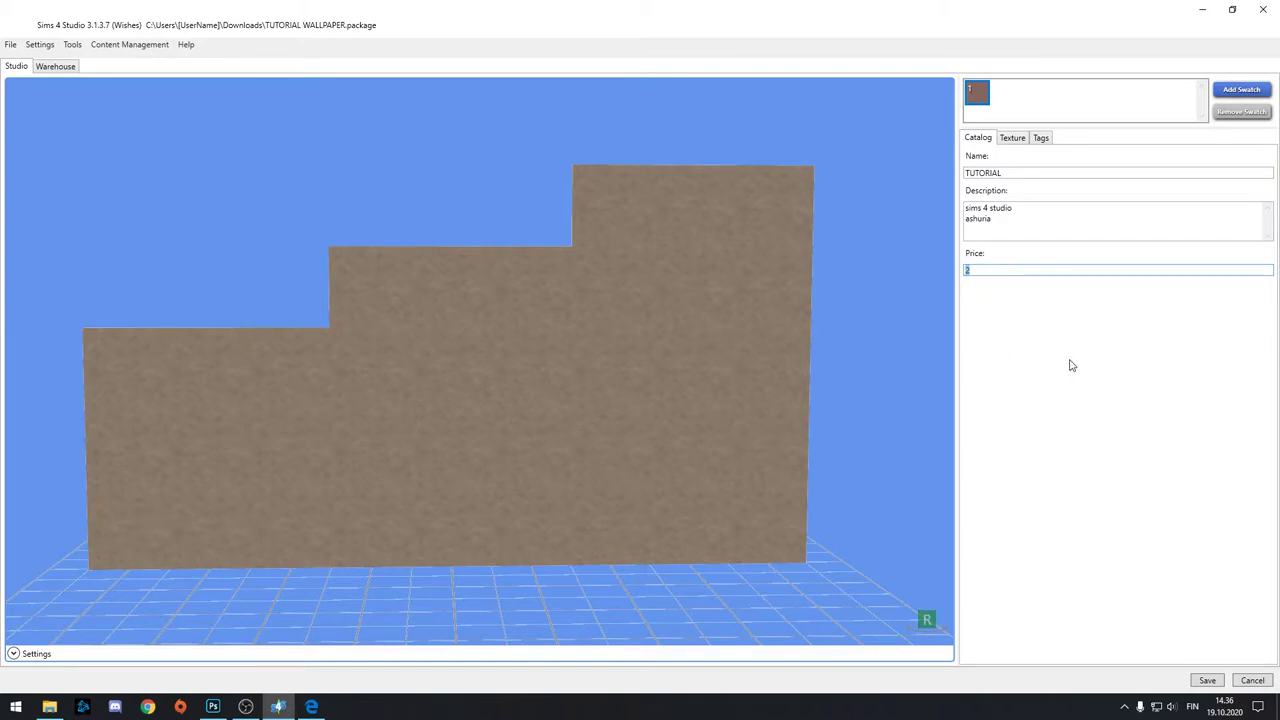
- Show the wallpaper's texture settings, switch to Photoshop and bring up the 256 x 768 px document, Untitled-3
click(1013, 138)
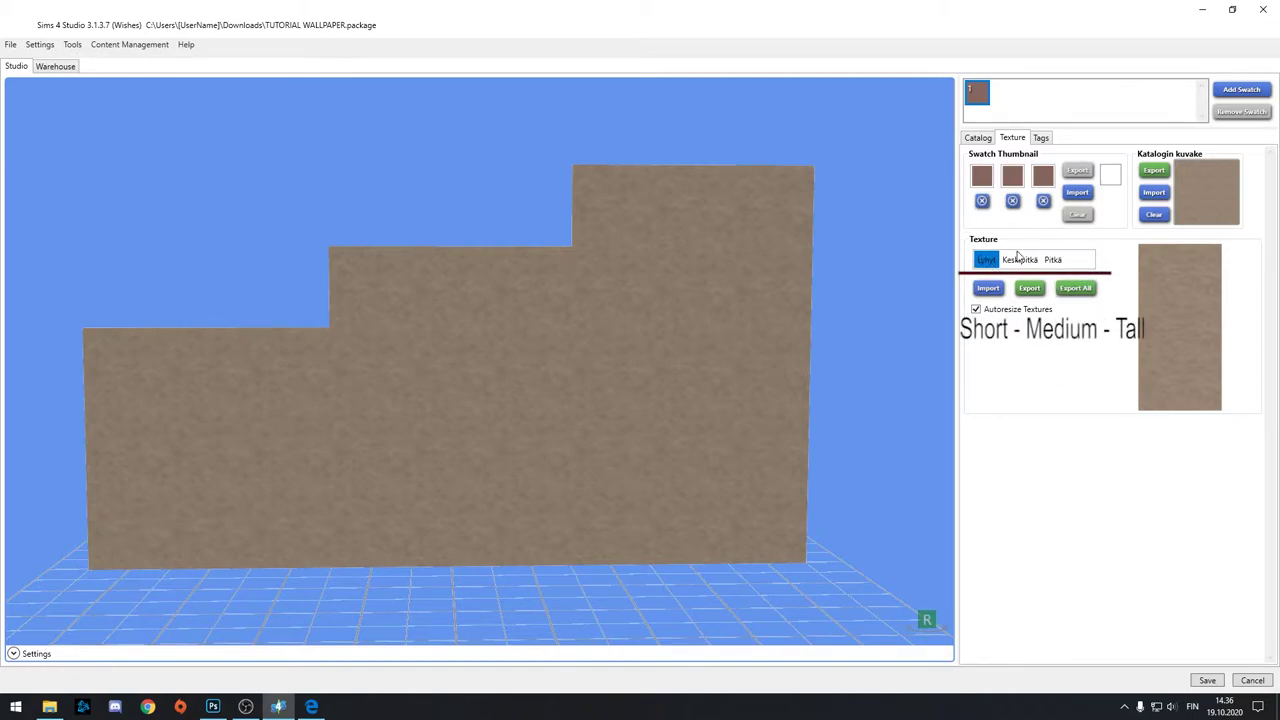
click(211, 709)
click(112, 49)
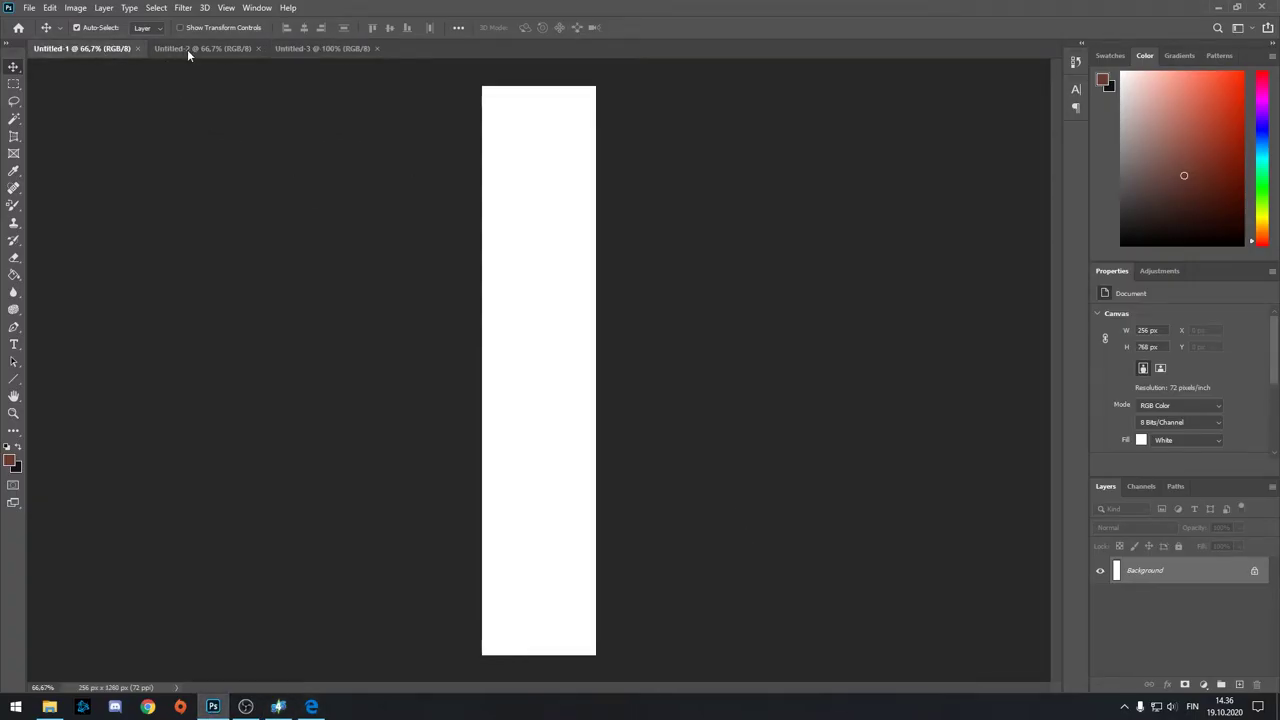
click(231, 48)
click(310, 49)
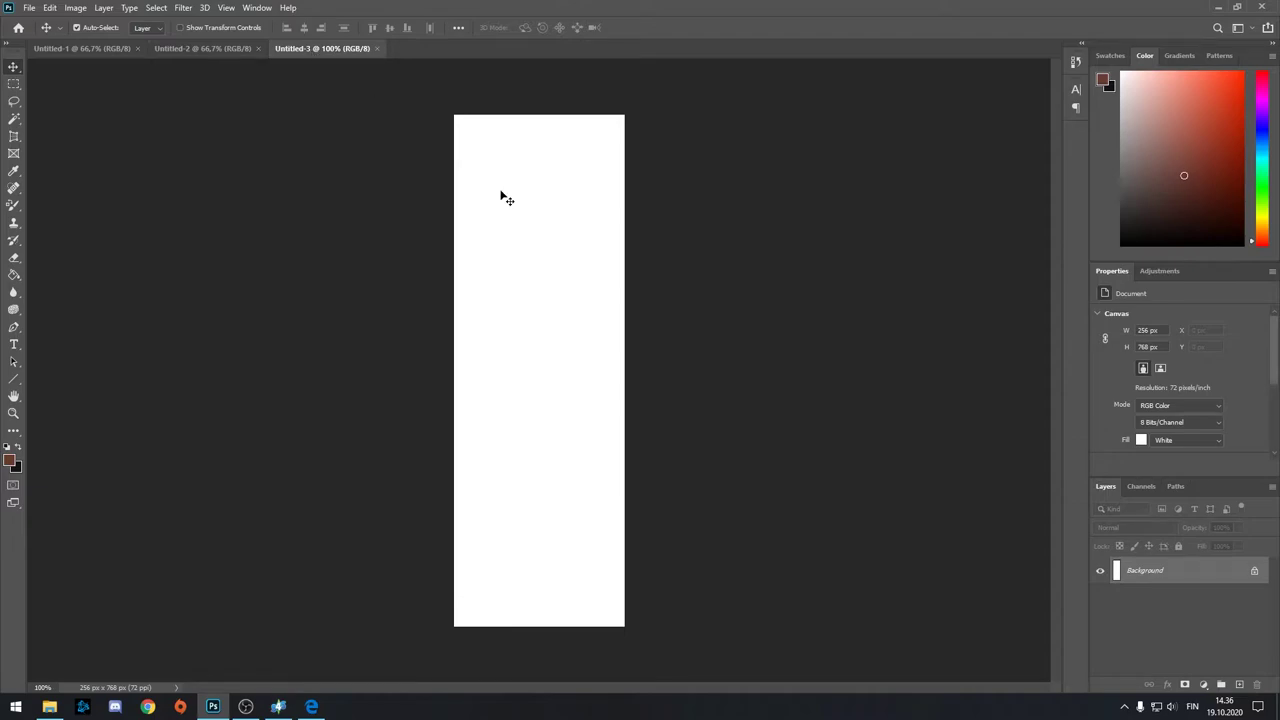
- Unlock the background of Untitled-3 and apply a Pattern Overlay with the snowdrops pattern at 100% scale and opacity
click(1255, 573)
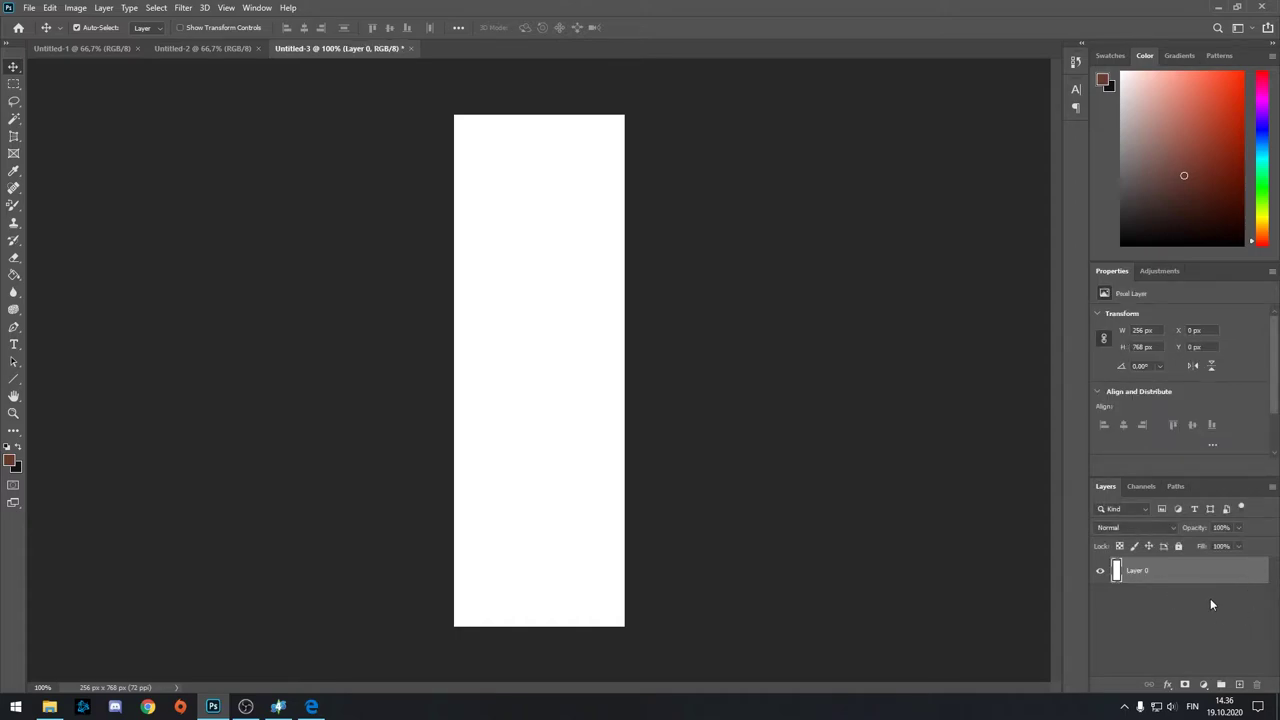
key(h)
double_click(1200, 571)
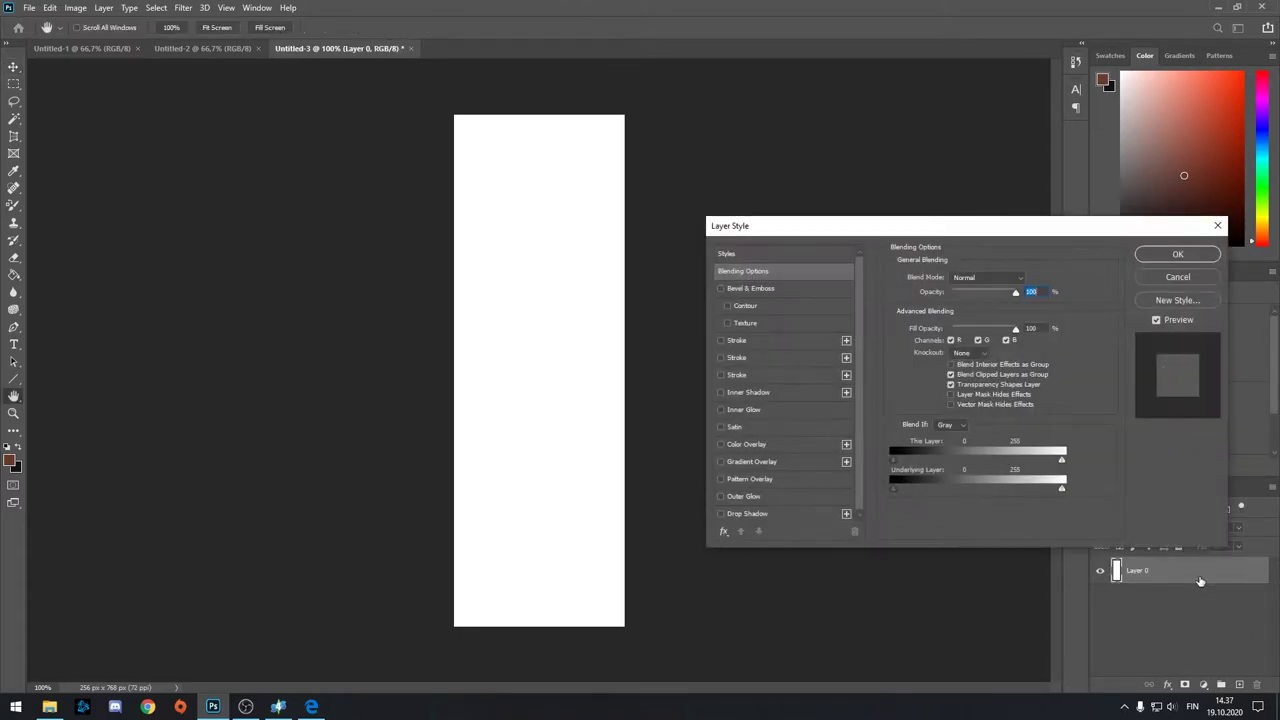
click(728, 478)
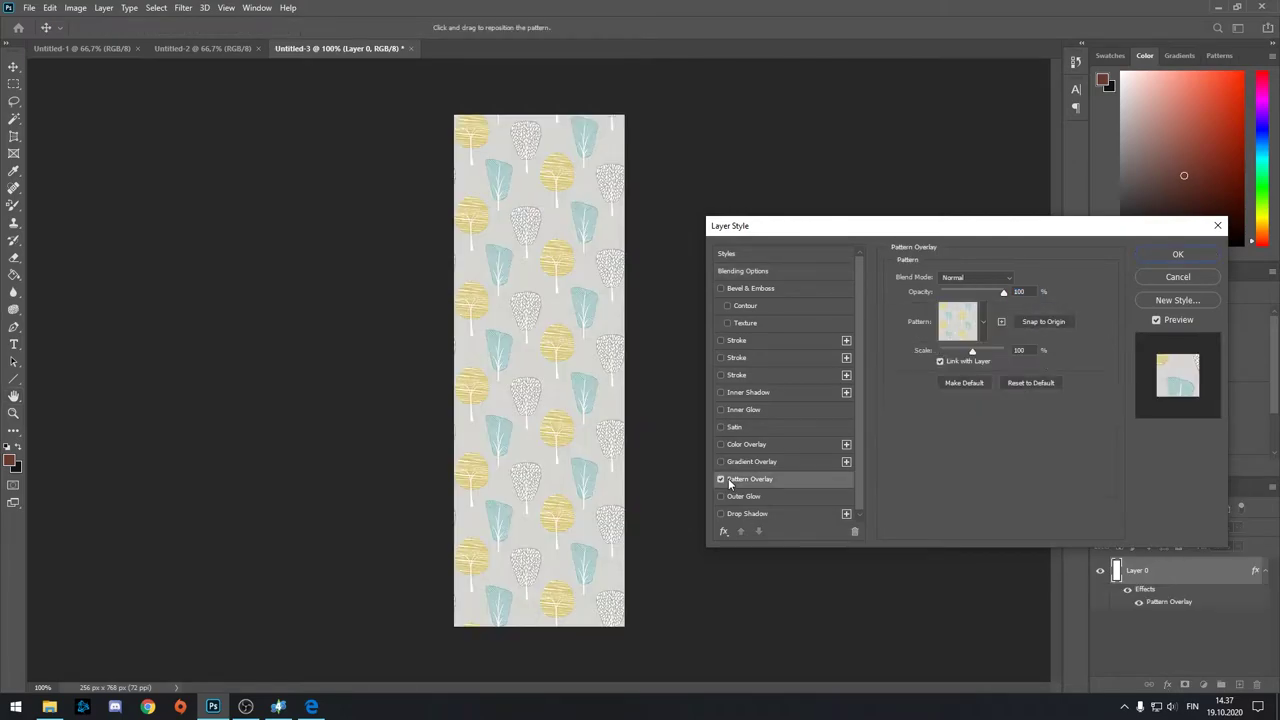
click(987, 322)
drag(1019, 384, 1024, 428)
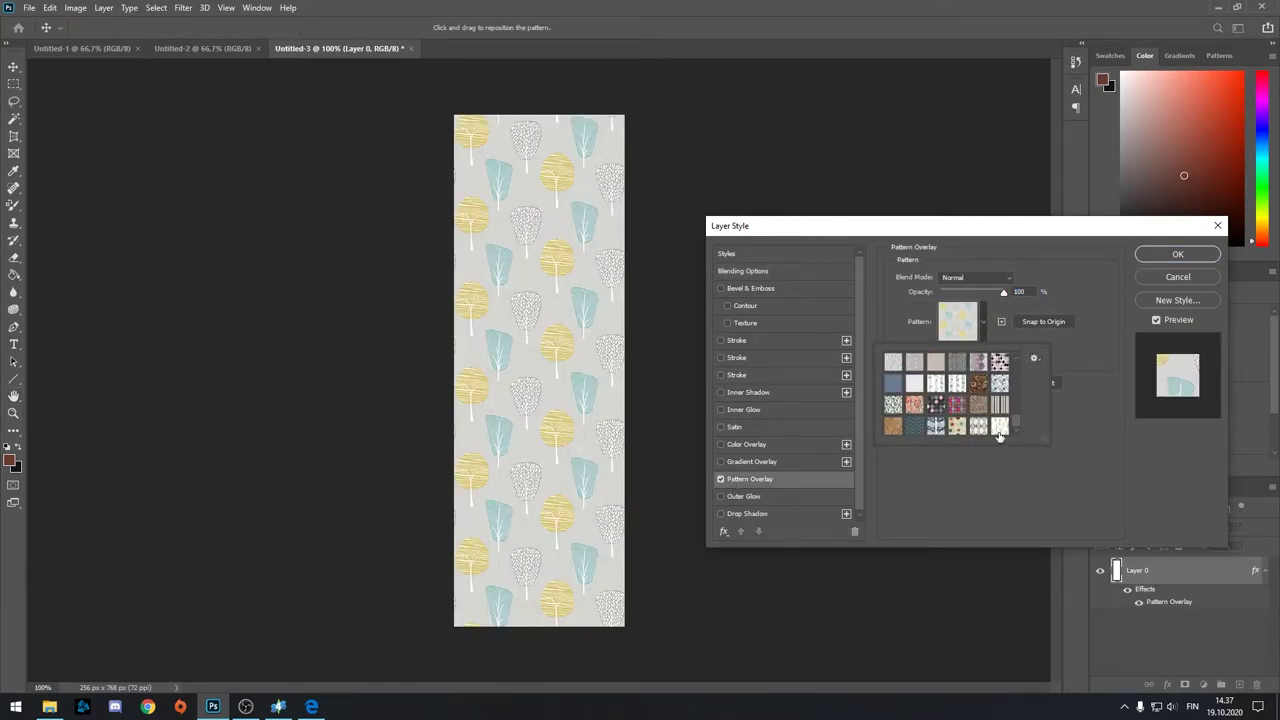
click(1000, 427)
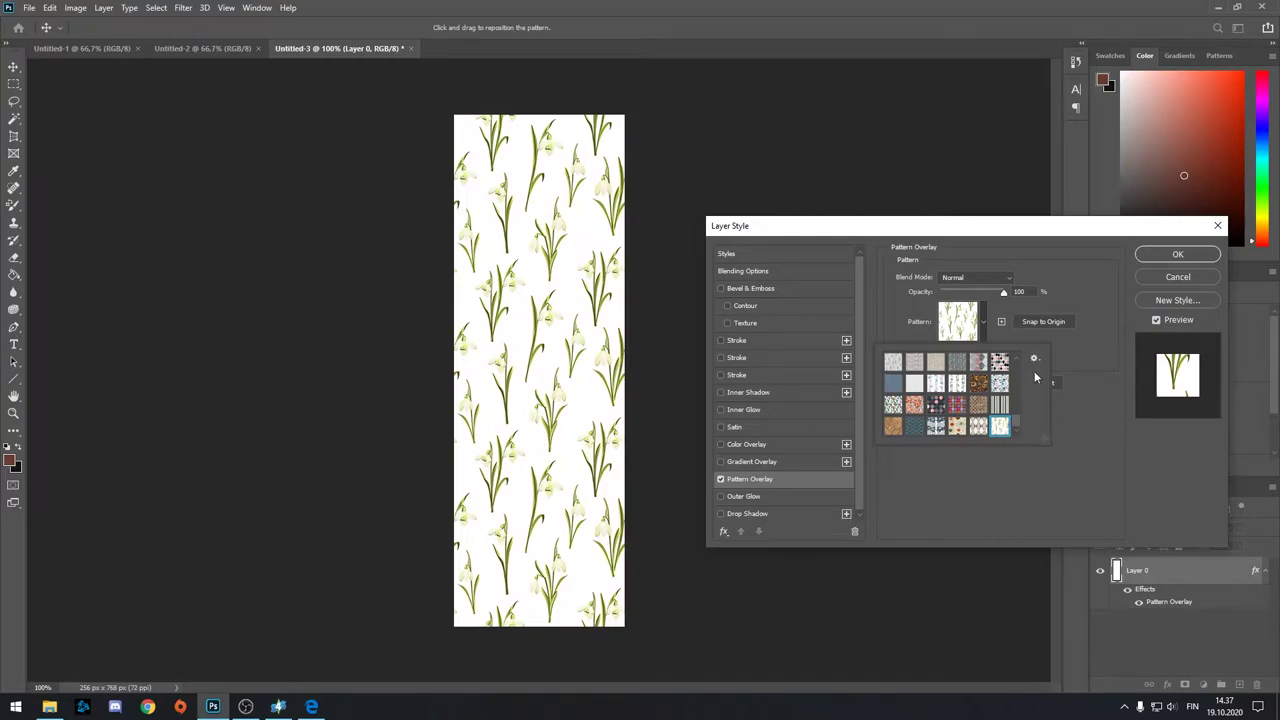
click(987, 322)
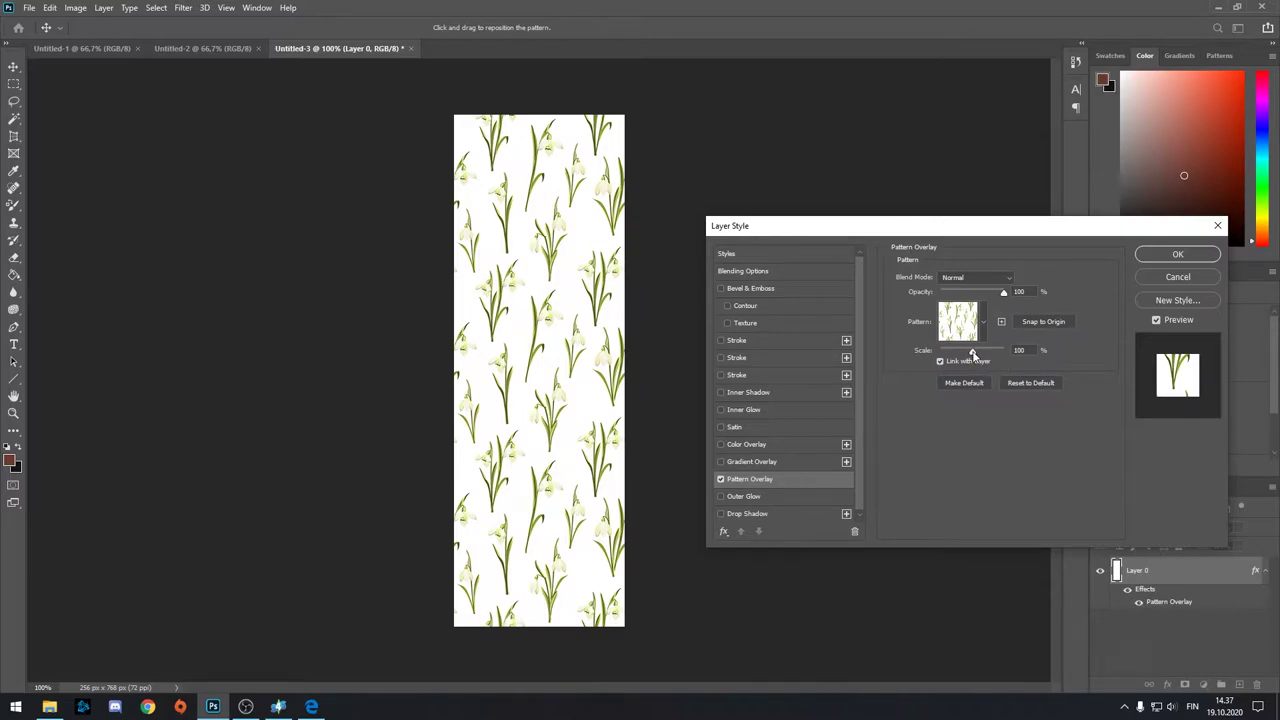
mouse_move(971, 355)
mouse_down()
mouse_move(942, 355)
mouse_move(972, 355)
mouse_up()
mouse_move(1003, 291)
mouse_down()
mouse_move(956, 294)
mouse_move(1004, 292)
mouse_up()
mouse_move(1004, 292)
mouse_down()
mouse_move(979, 293)
mouse_move(1018, 293)
mouse_up()
click(1145, 256)
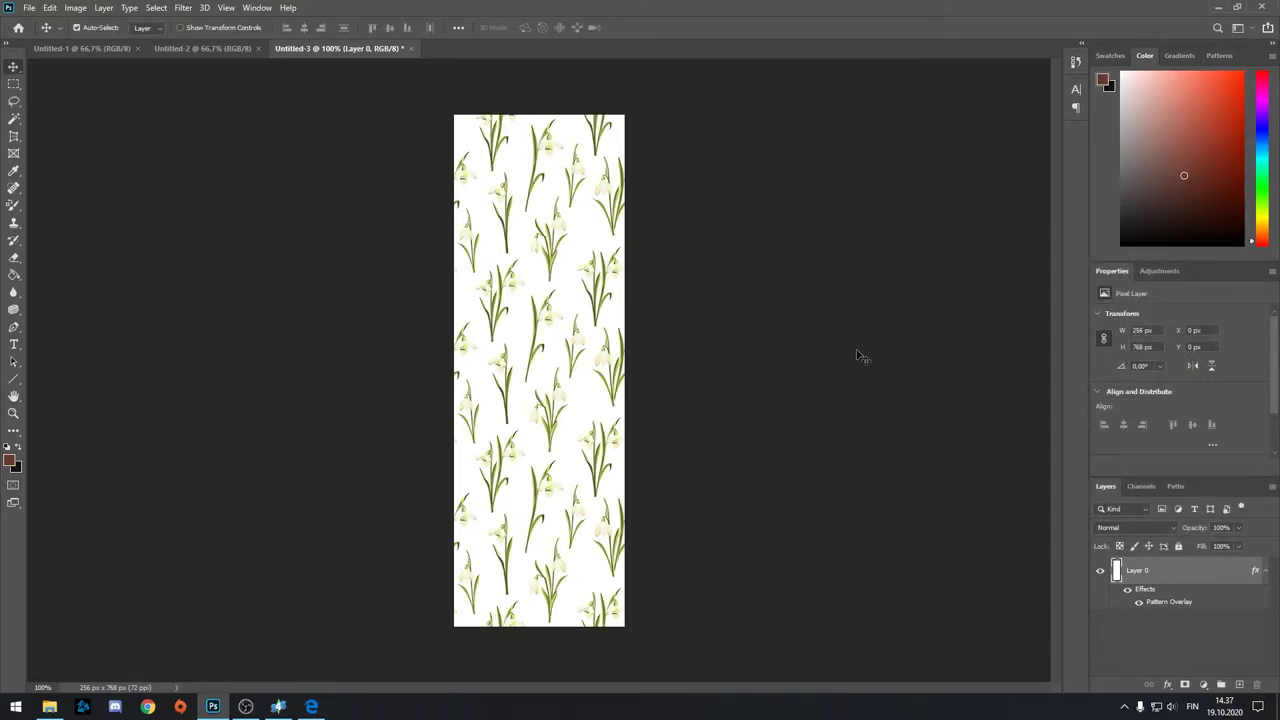
- Flatten the Untitled-3 image so the pattern overlay merges into the background
click(77, 9)
click(103, 8)
right_click(1184, 576)
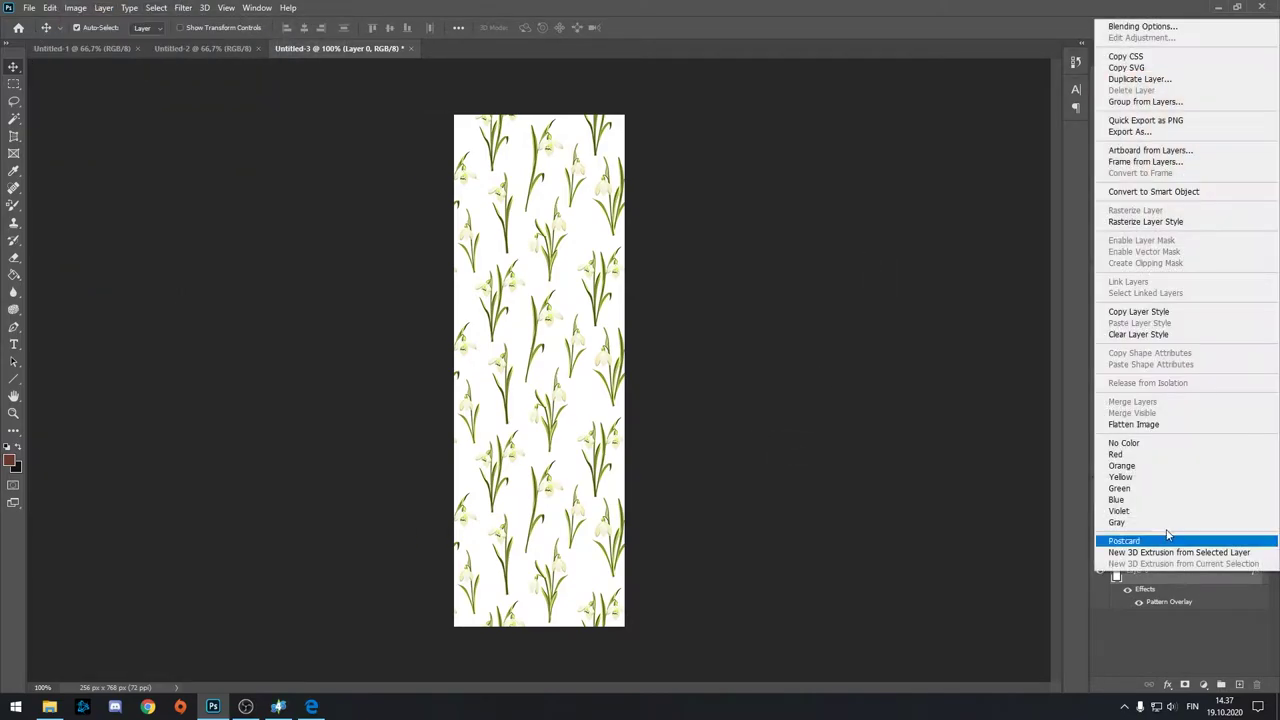
click(1166, 426)
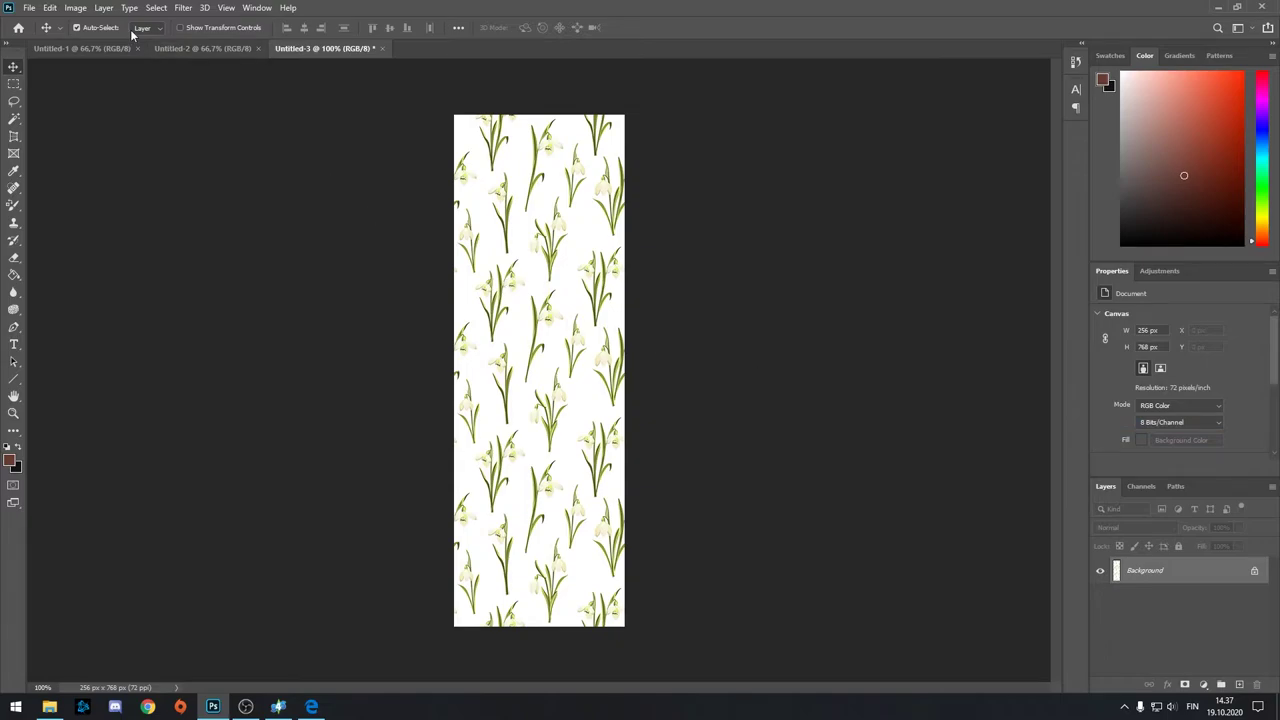
- Resize the Untitled-3 image to a height of 512 pixels, keeping the width at 256
click(76, 8)
click(100, 110)
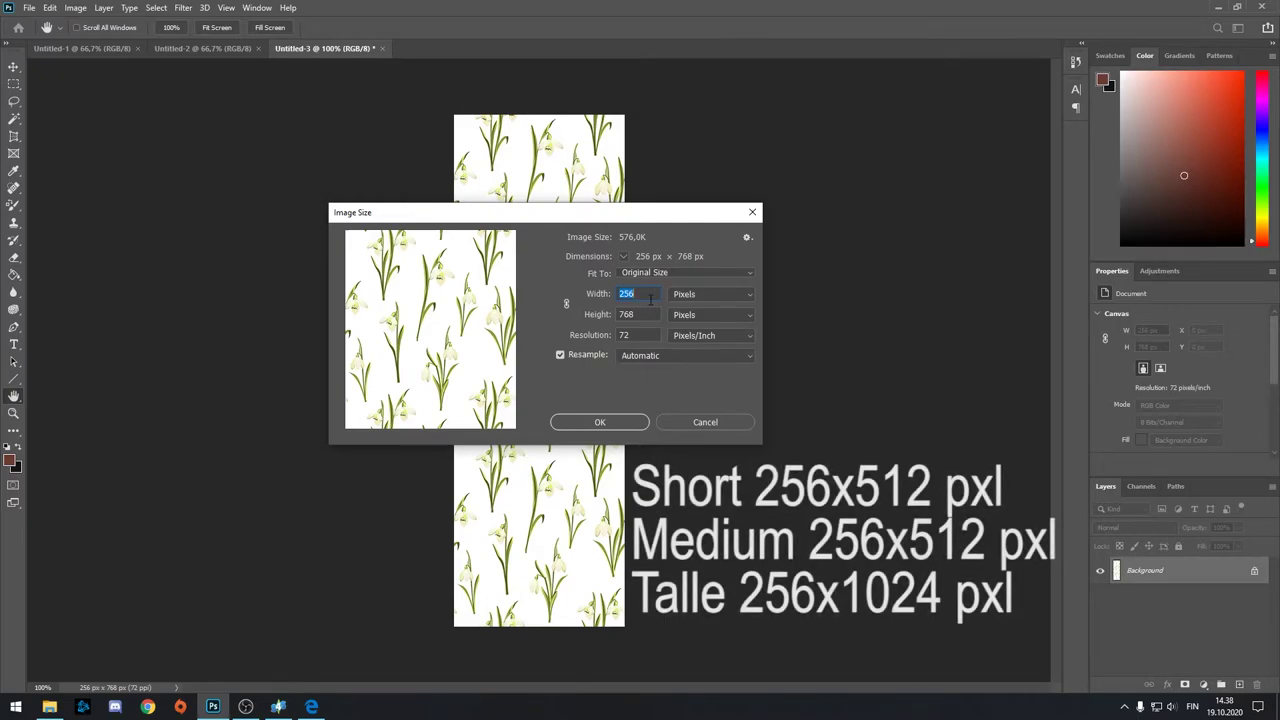
double_click(644, 316)
text(512)
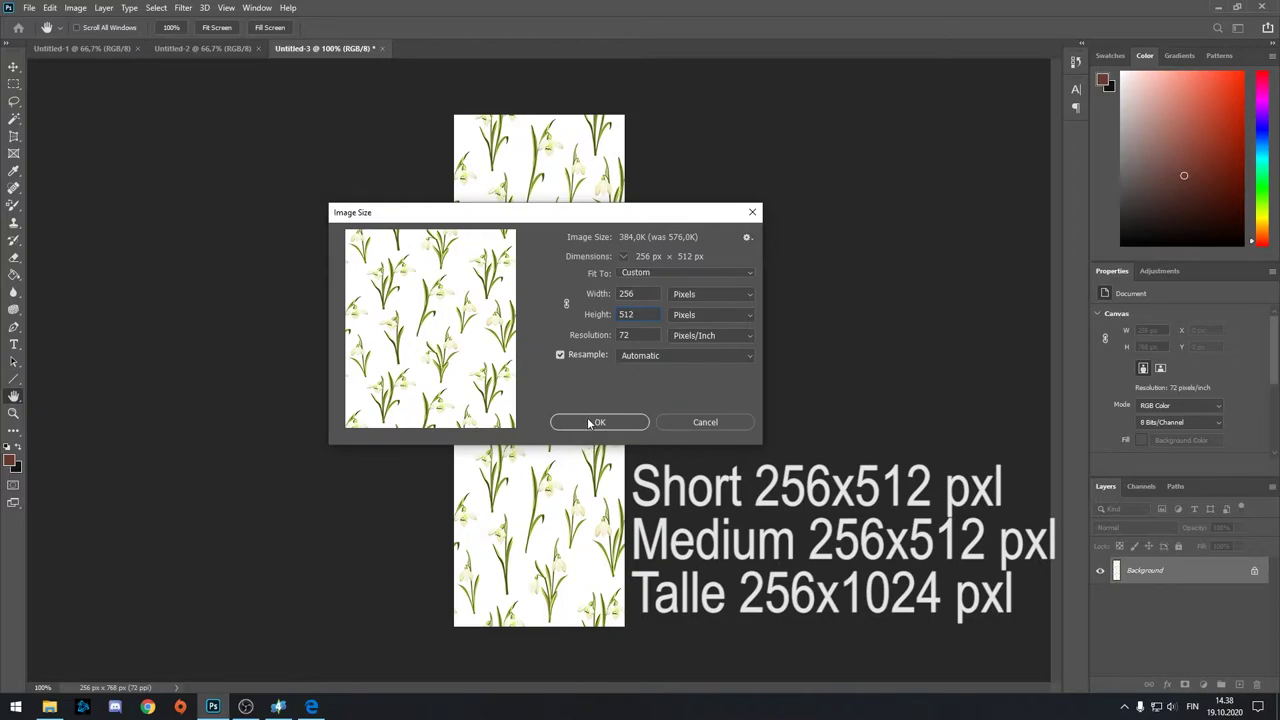
click(592, 422)
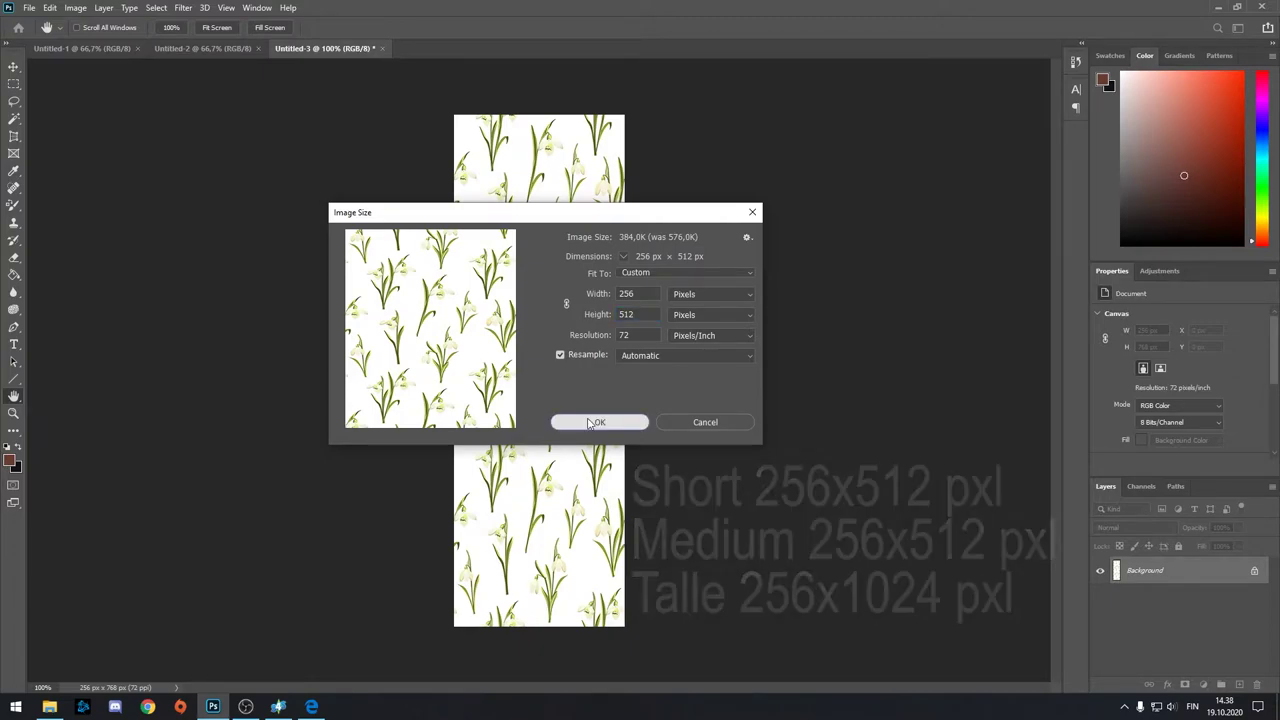
- Unlock the background of Untitled-2 and apply the snowdrops Pattern Overlay to it
click(190, 49)
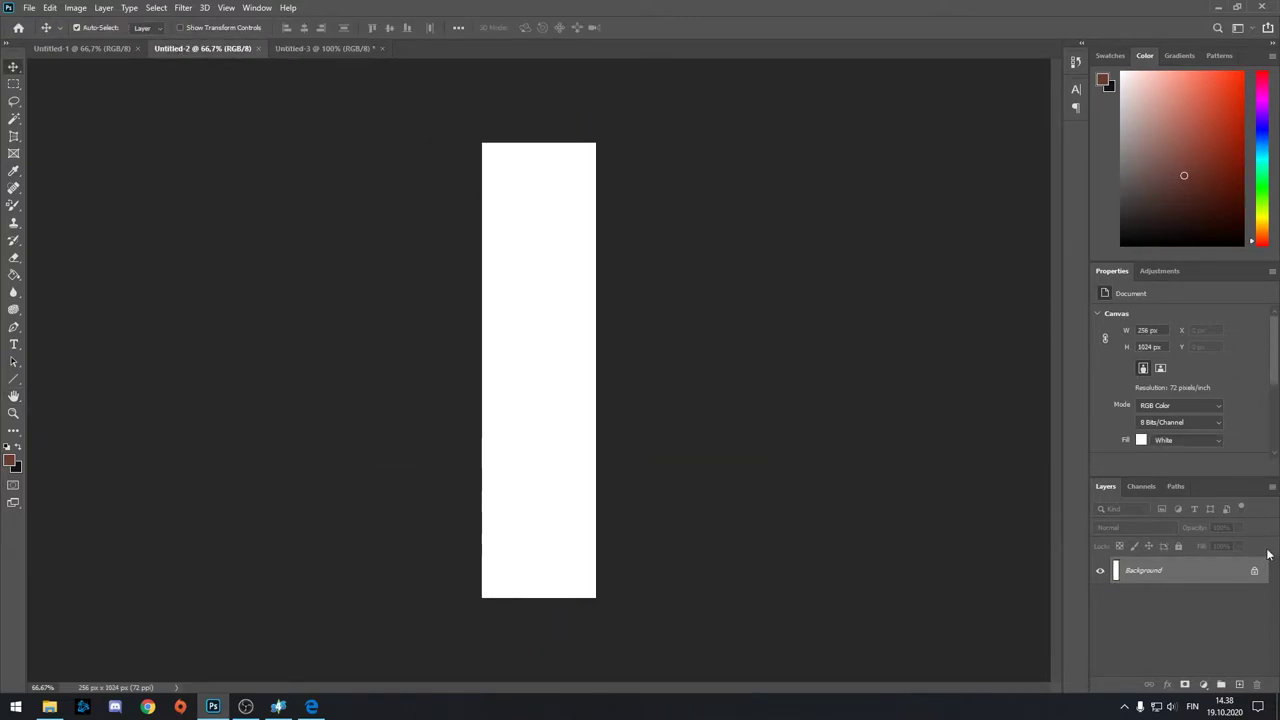
click(1191, 574)
double_click(1191, 574)
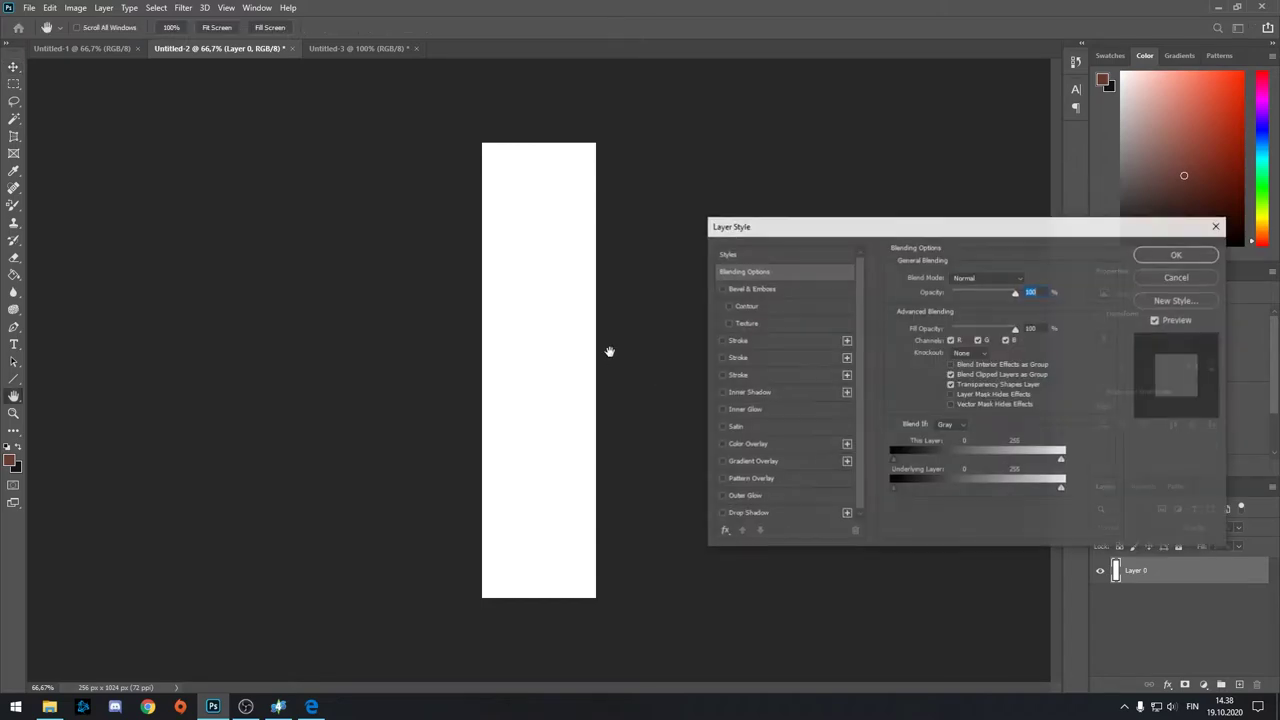
click(747, 479)
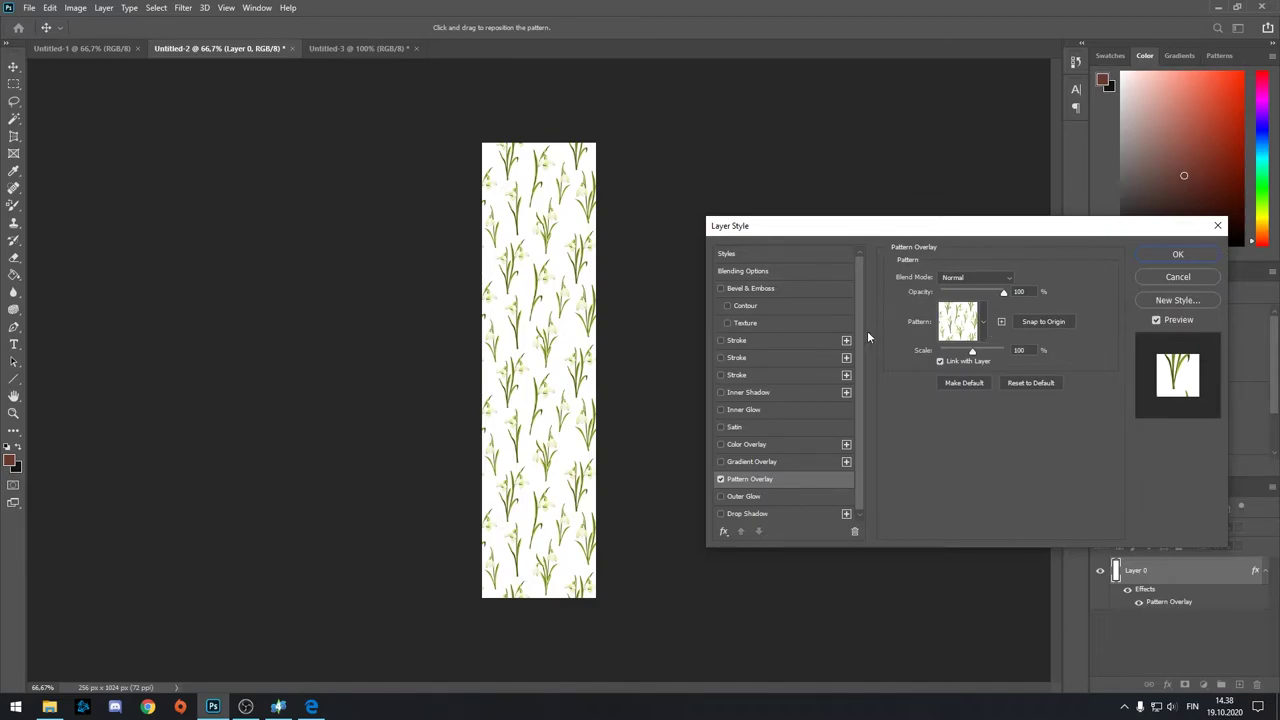
click(1178, 253)
- Flatten Untitled-2 and resize it to 512 pixels high, keeping the width at 256
right_click(1188, 570)
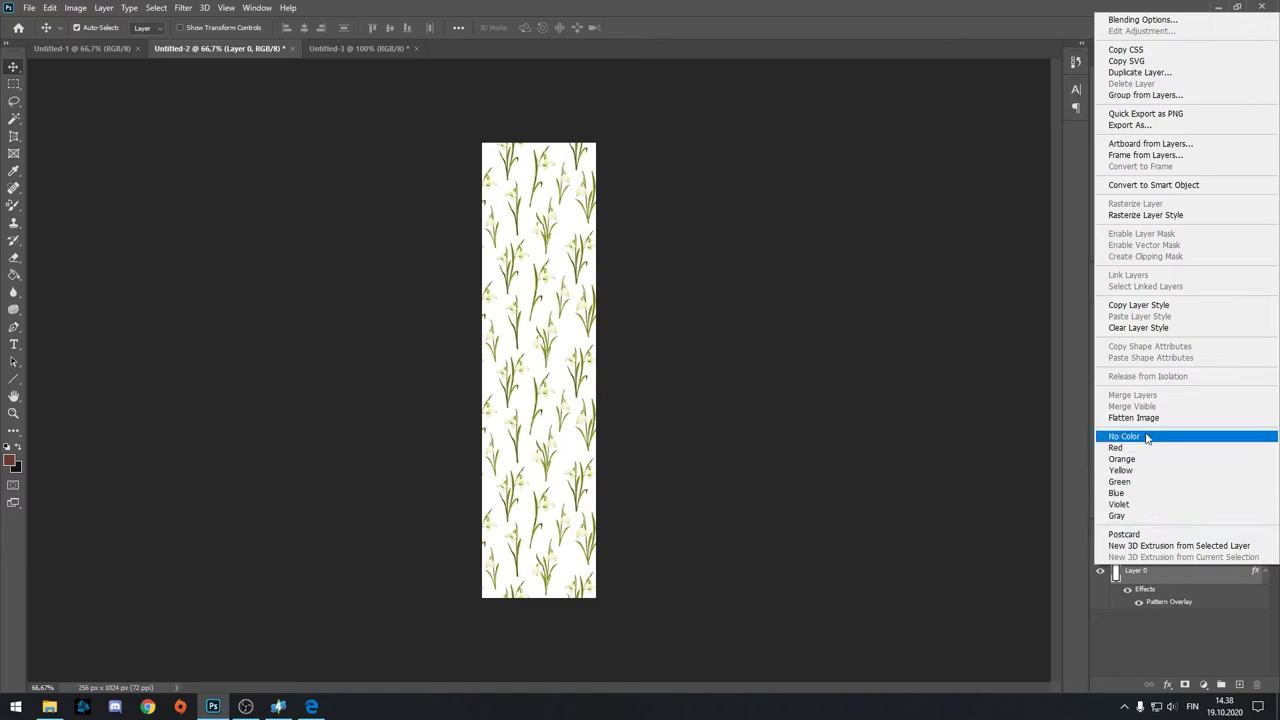
click(1135, 417)
click(75, 8)
click(88, 108)
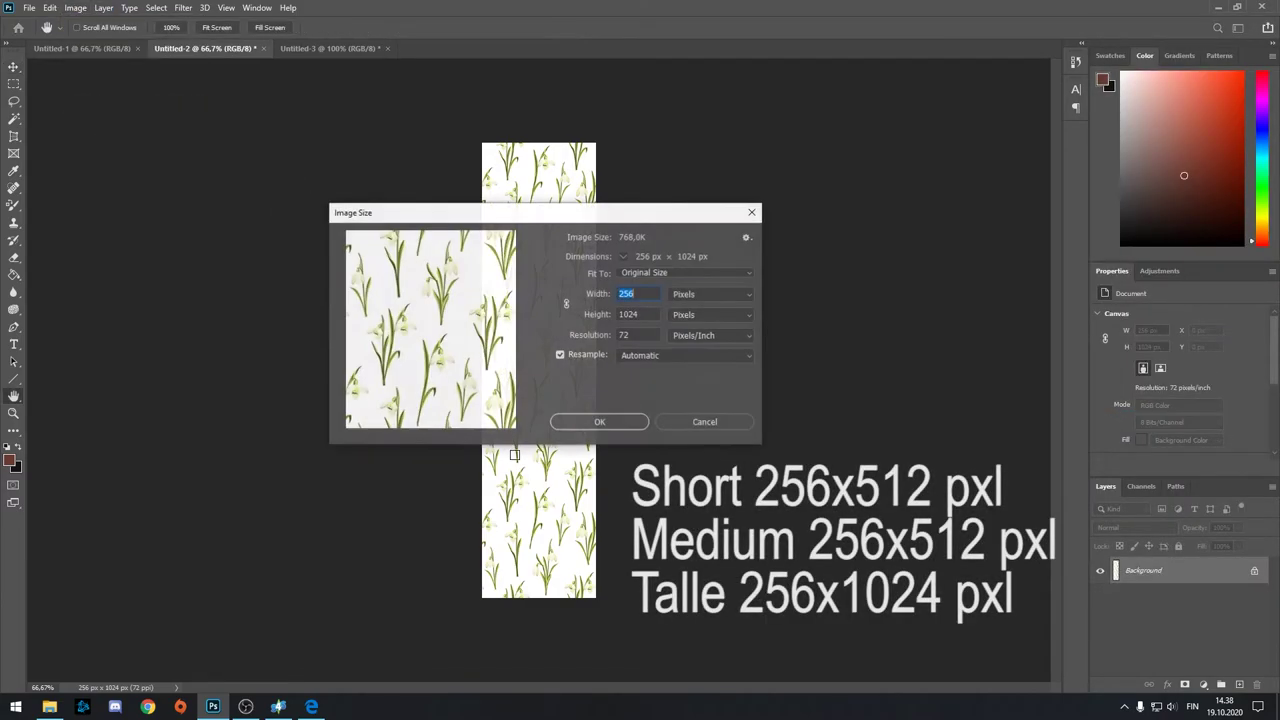
key(Tab)
text(512)
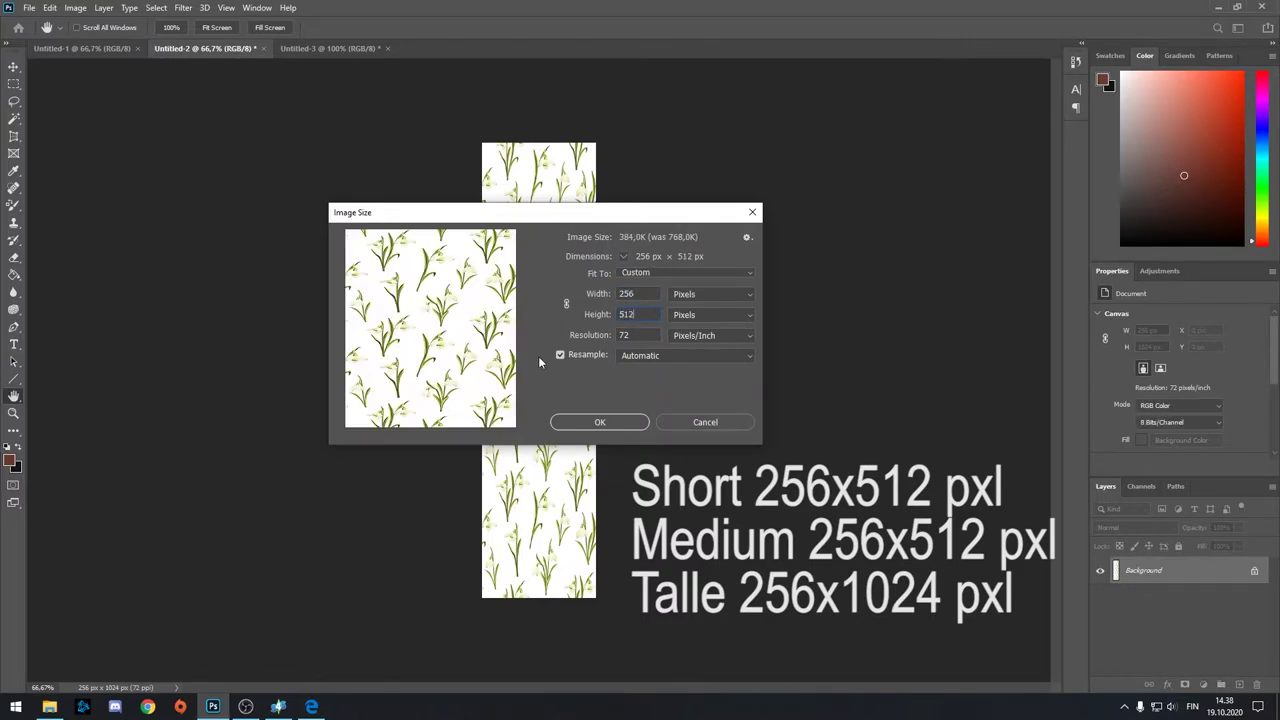
click(600, 422)
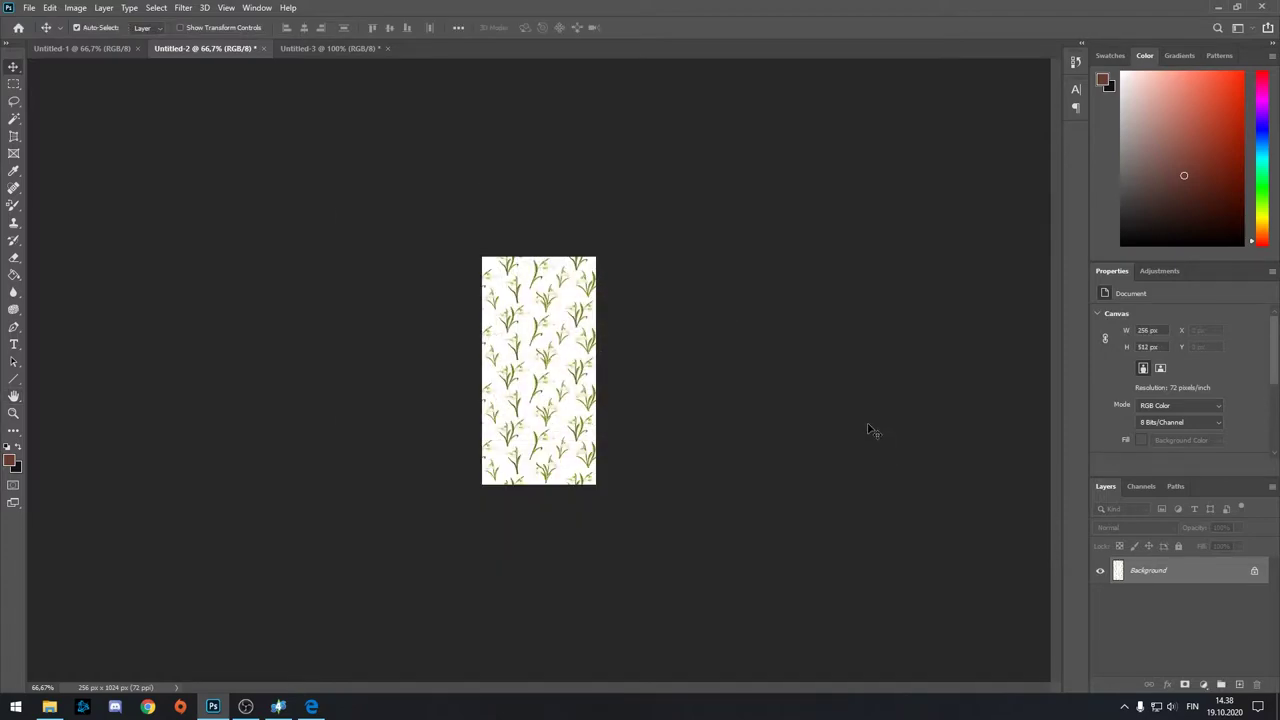
- Unlock the background of Untitled-1 and apply the snowdrops Pattern Overlay to it
click(72, 48)
click(1254, 571)
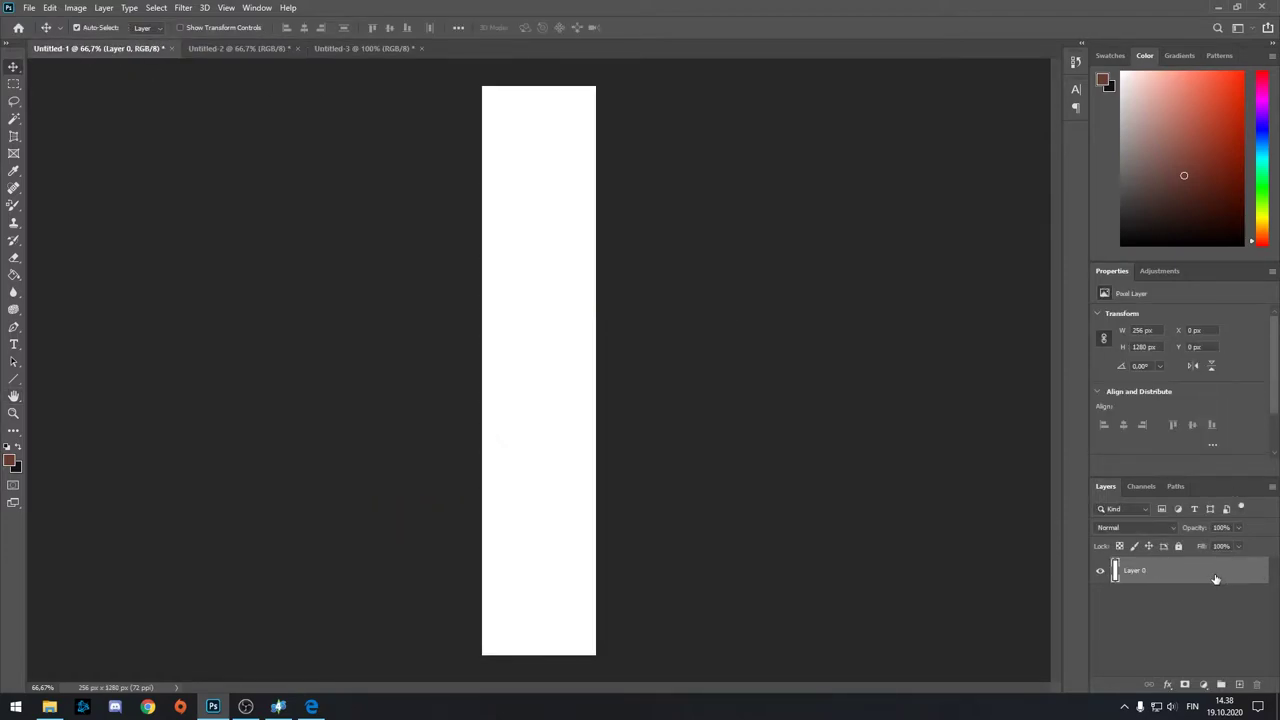
double_click(1215, 578)
click(820, 479)
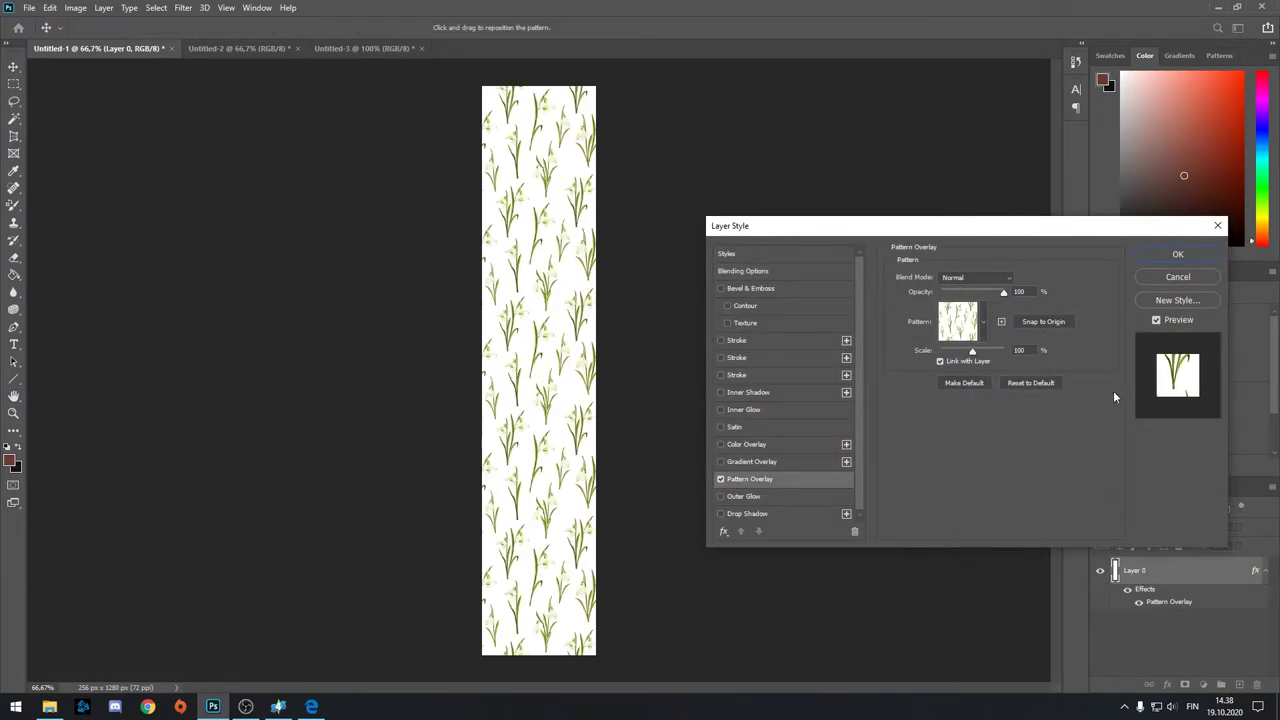
click(1160, 256)
- Resize the Untitled-1 image to a height of 1024 pixels, keeping the width at 256
click(72, 9)
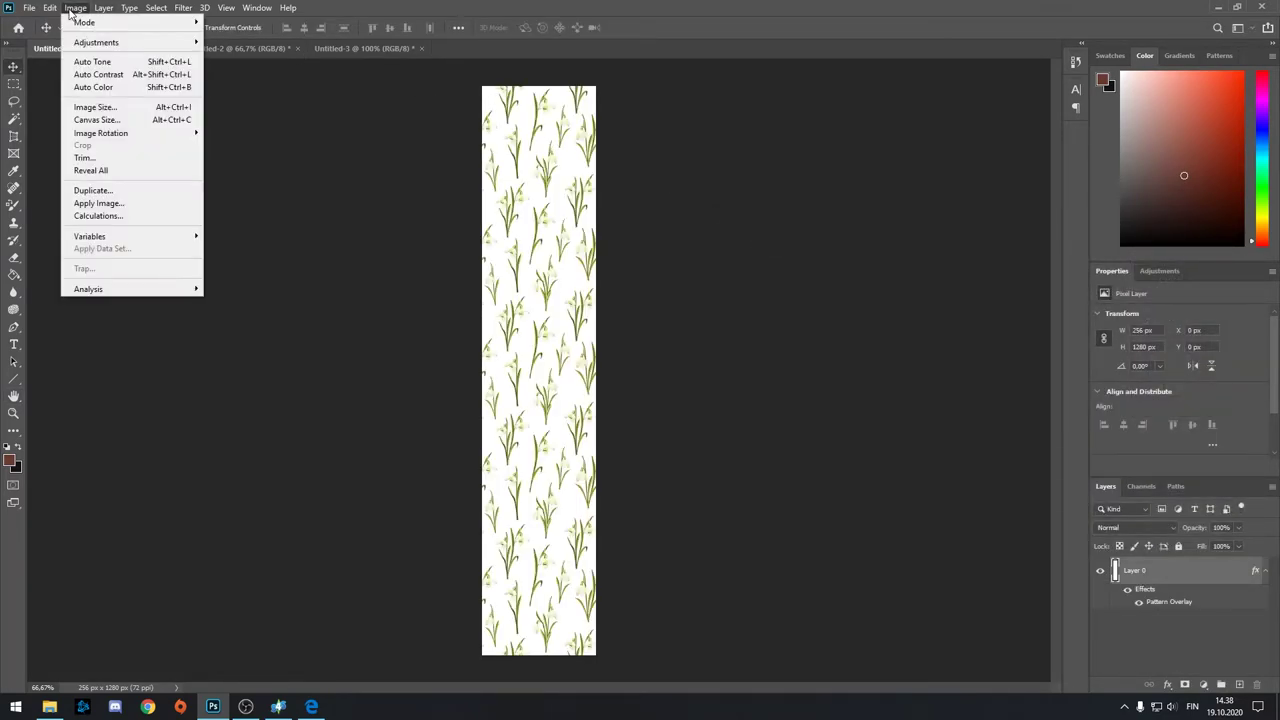
click(95, 107)
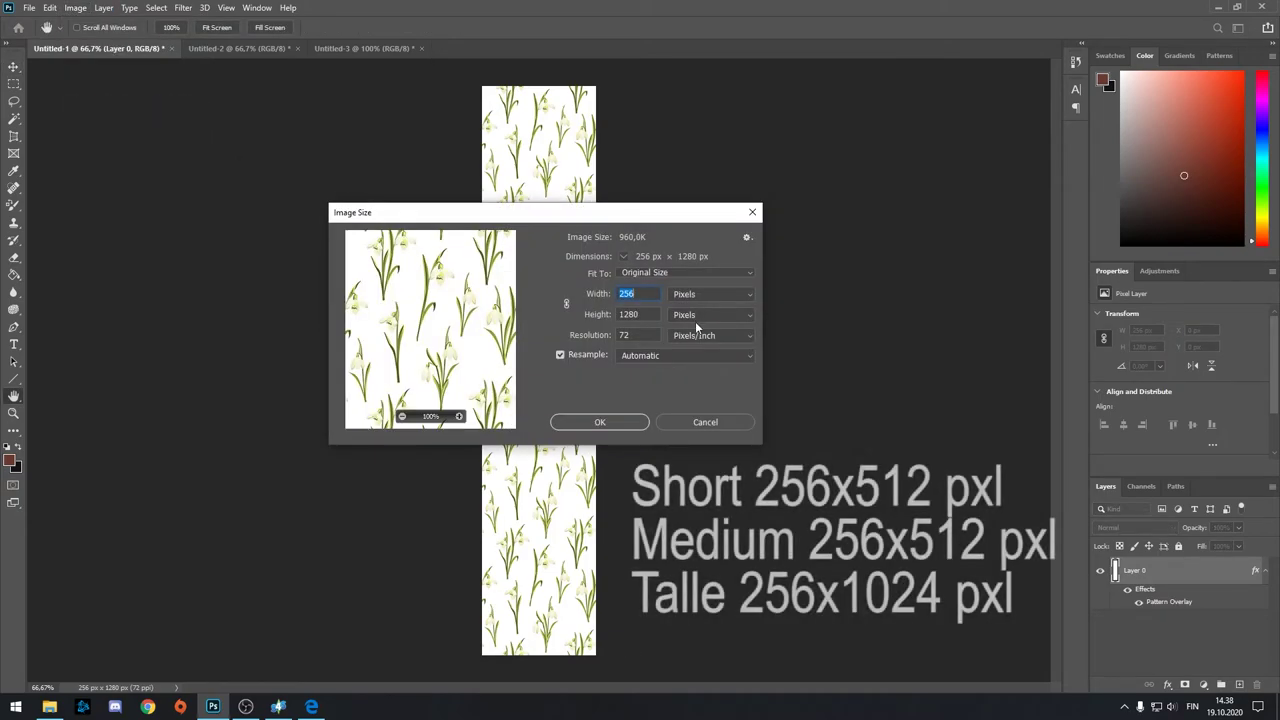
click(646, 294)
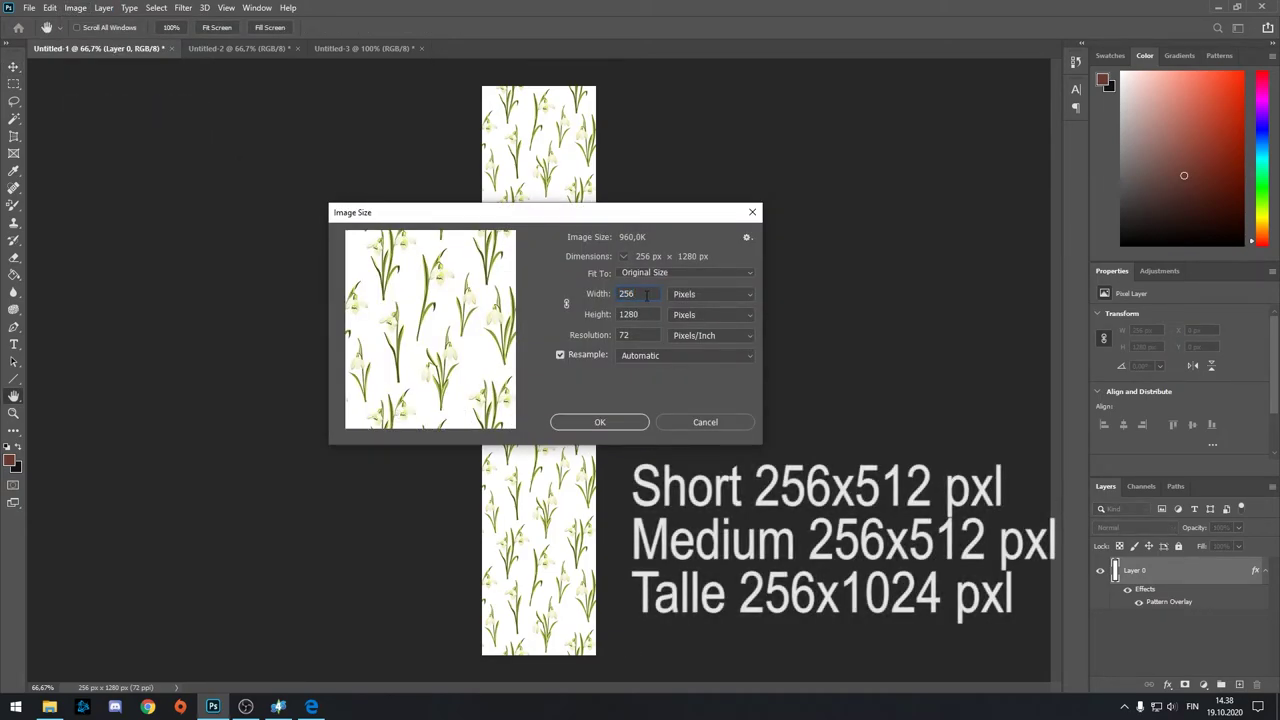
double_click(646, 315)
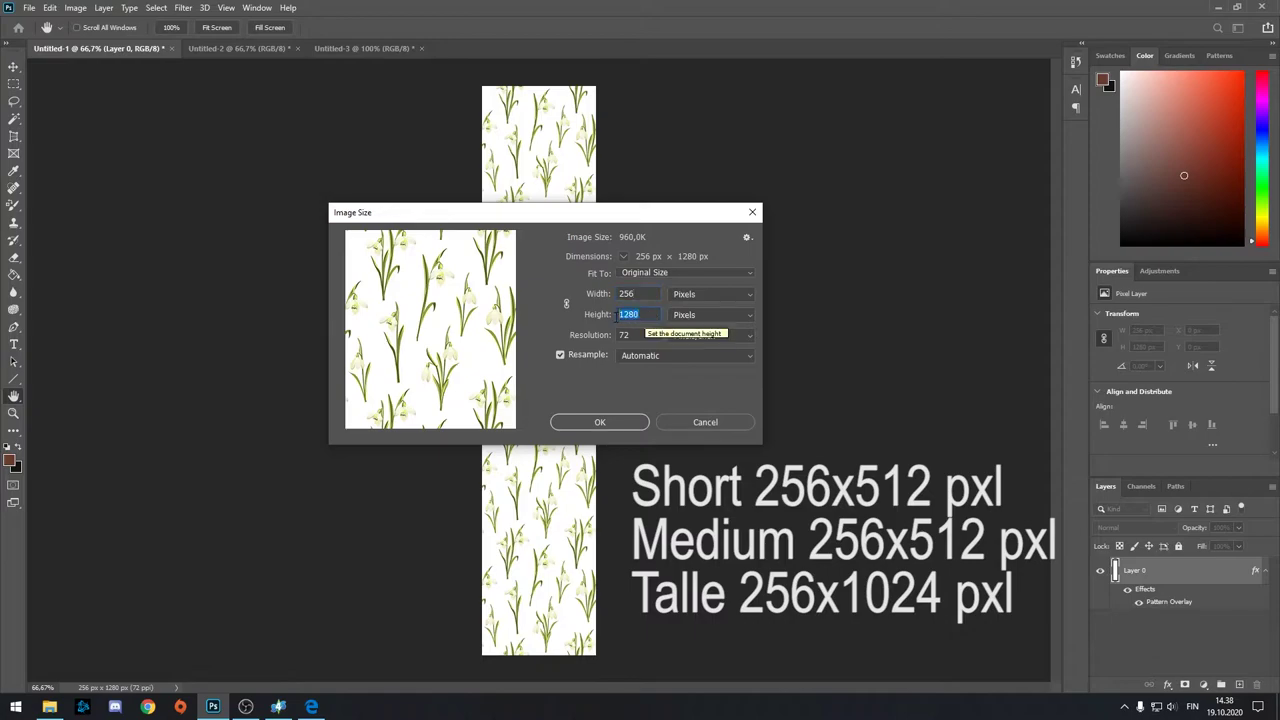
text(1024)
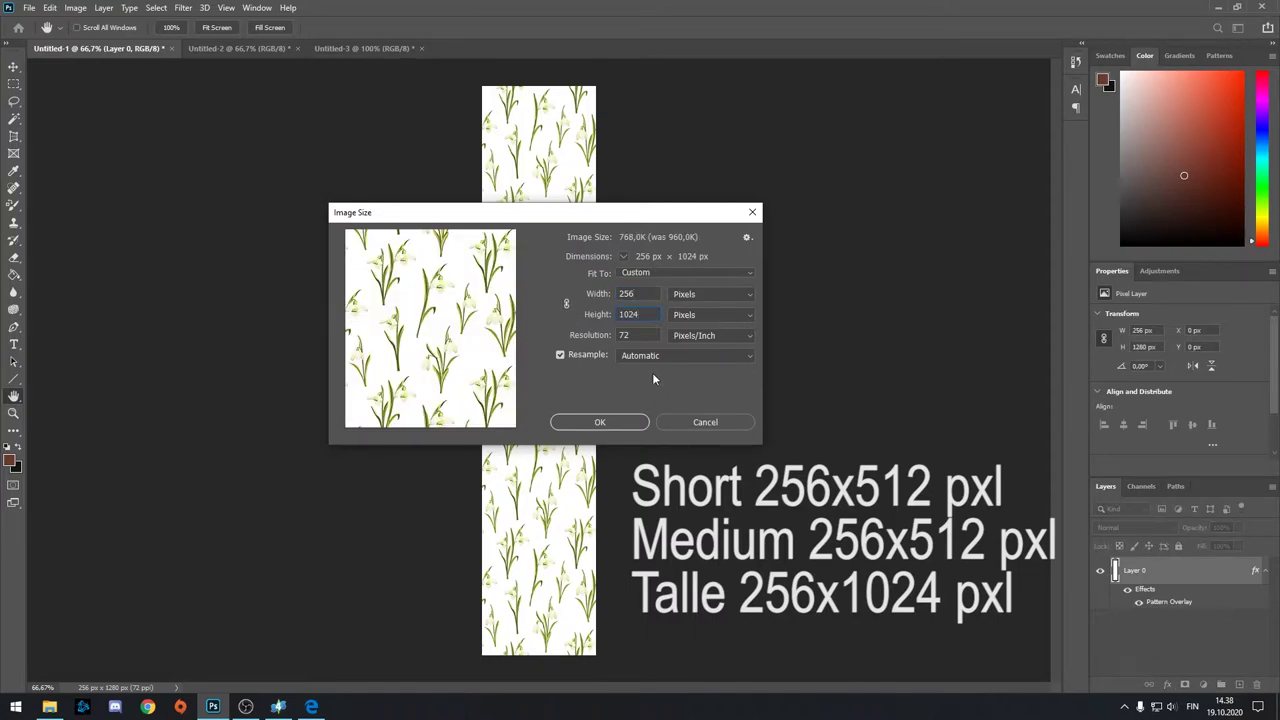
click(600, 422)
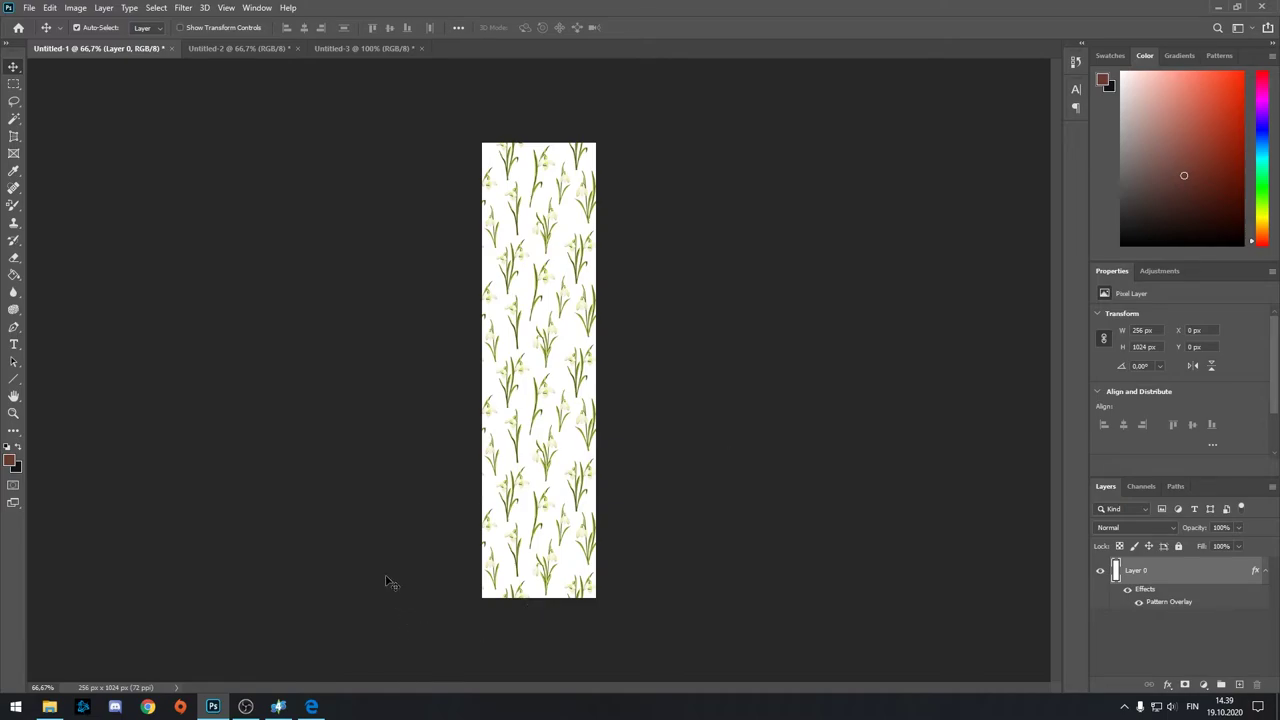
- Flatten Untitled-1 and save it in the Ladatut tiedostot folder as the DDS file Tall1, using DXT5 with interpolated alpha and generated MIP maps
right_click(1189, 580)
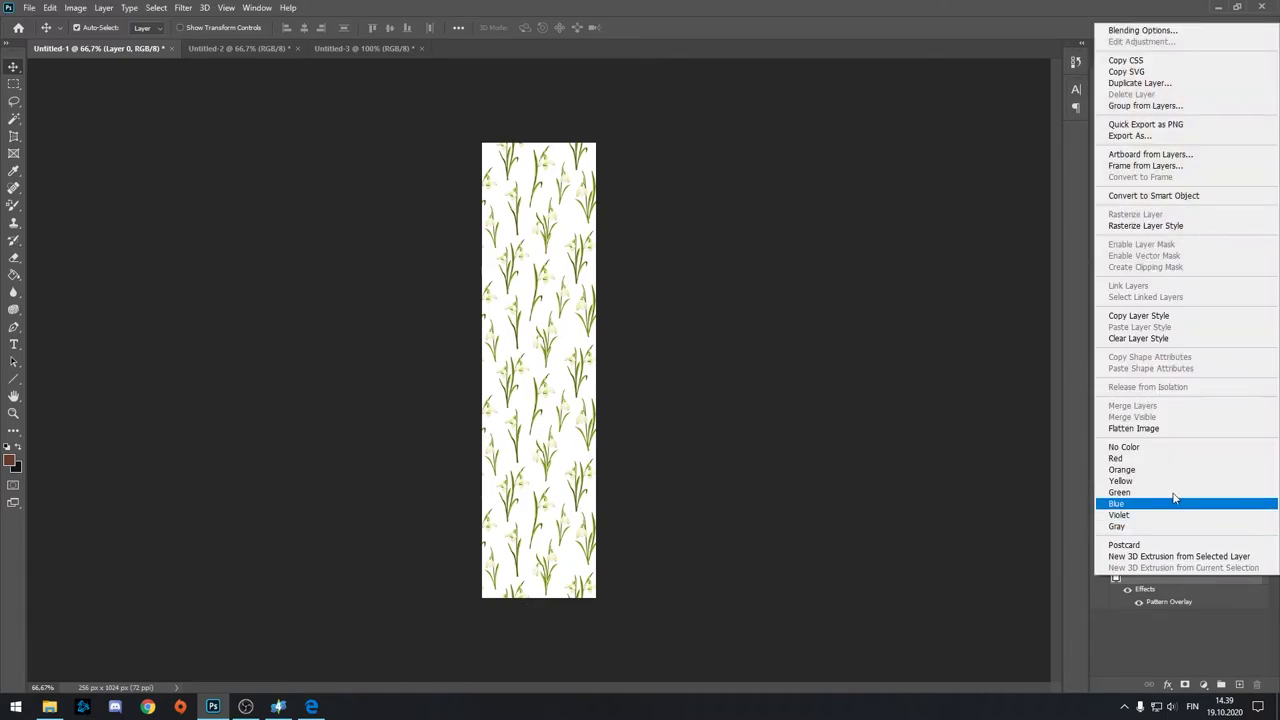
click(1128, 428)
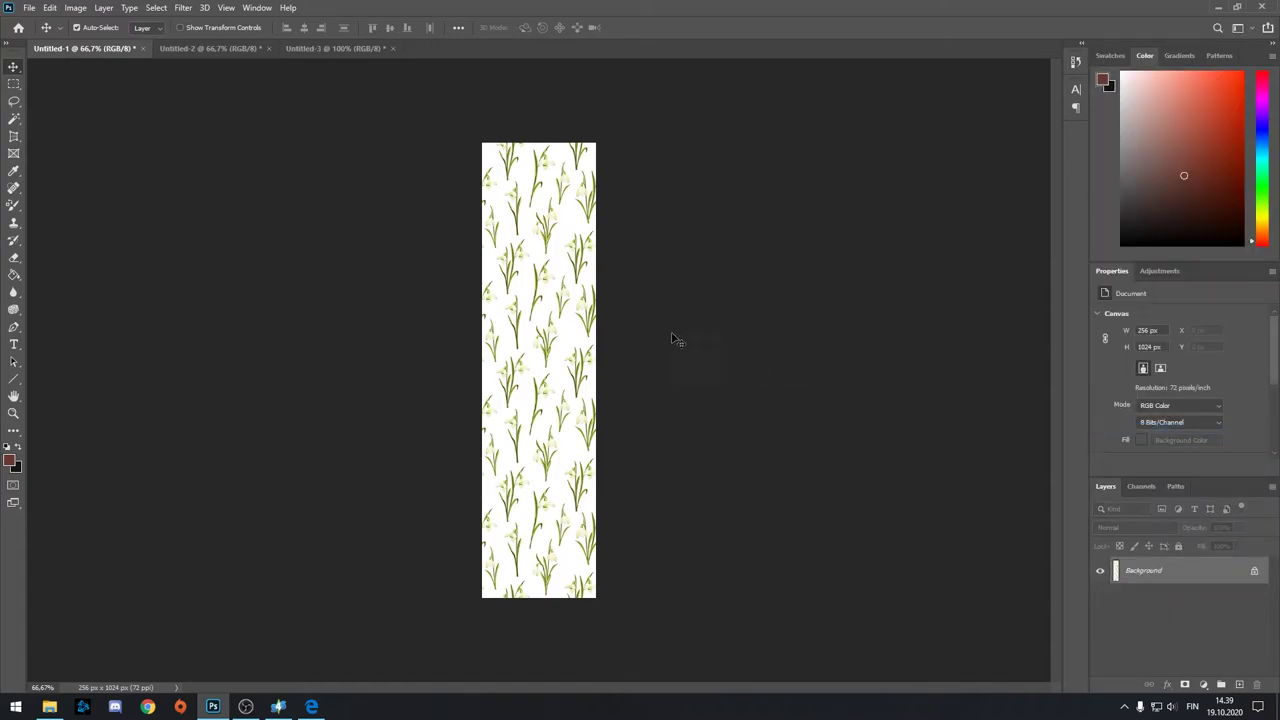
key(ctrl+shift+s)
click(601, 418)
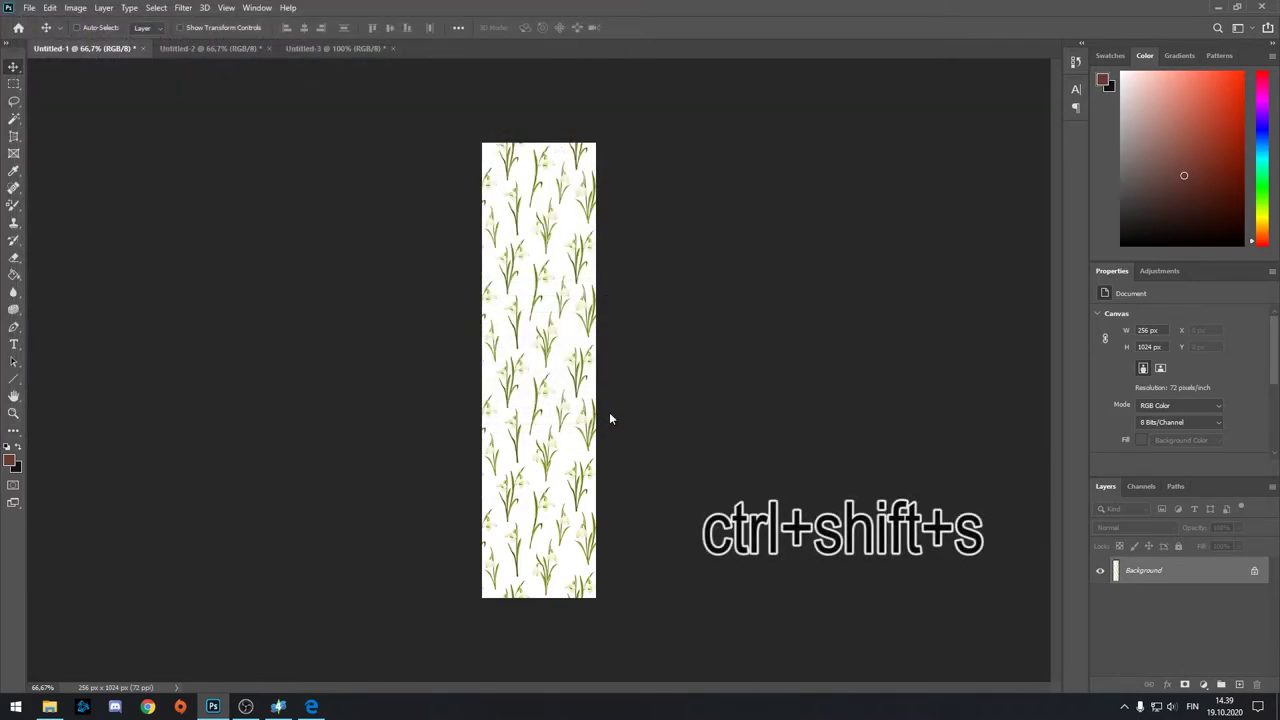
scroll(90, 130, up, 1)
click(78, 90)
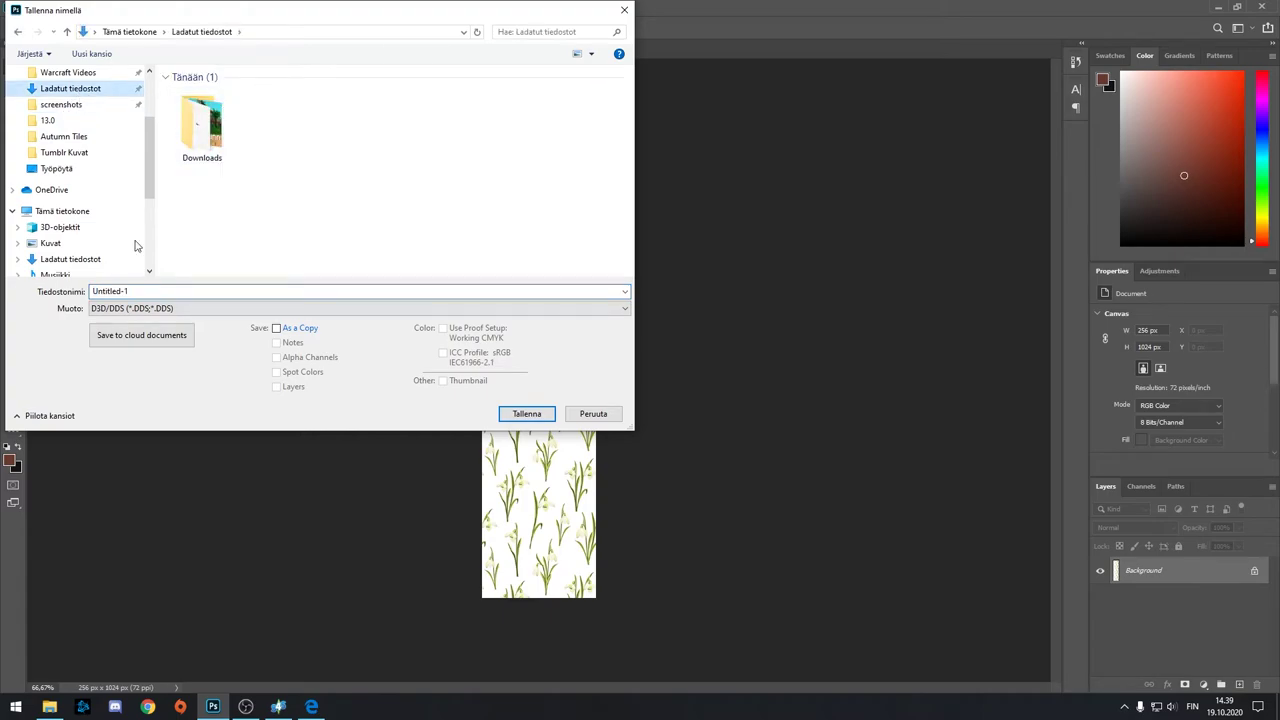
text(Tall1)
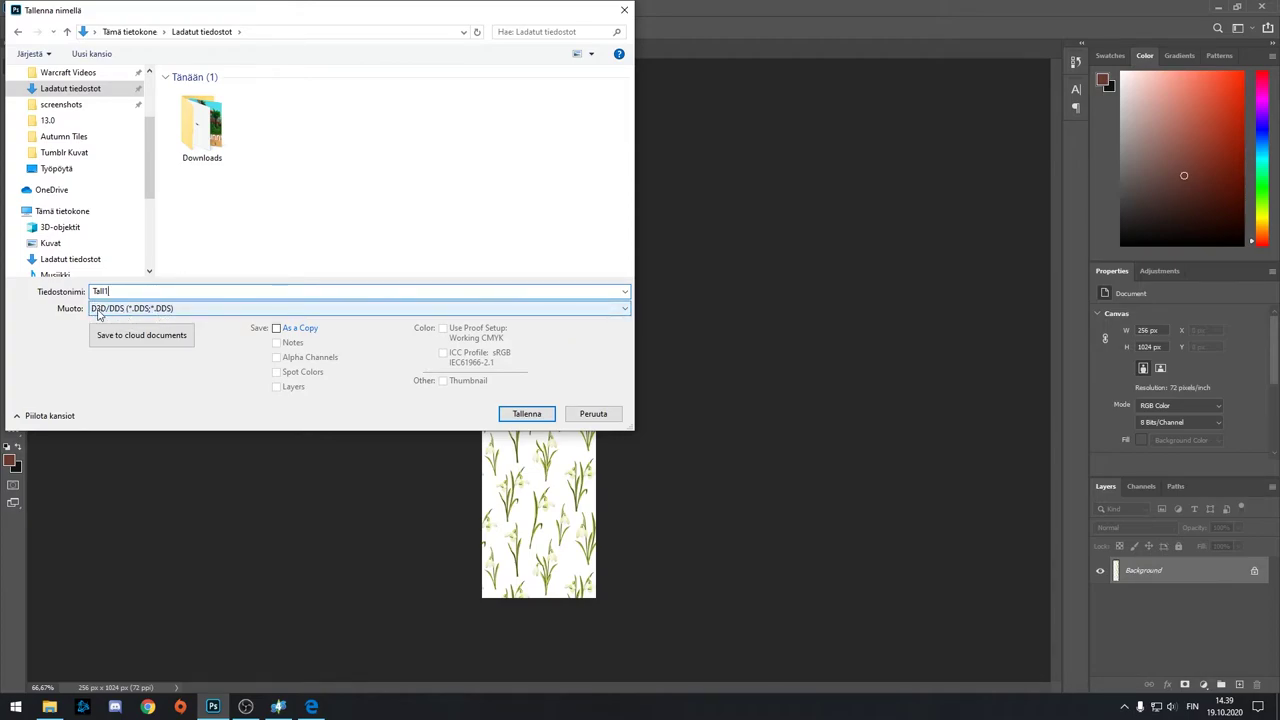
click(527, 415)
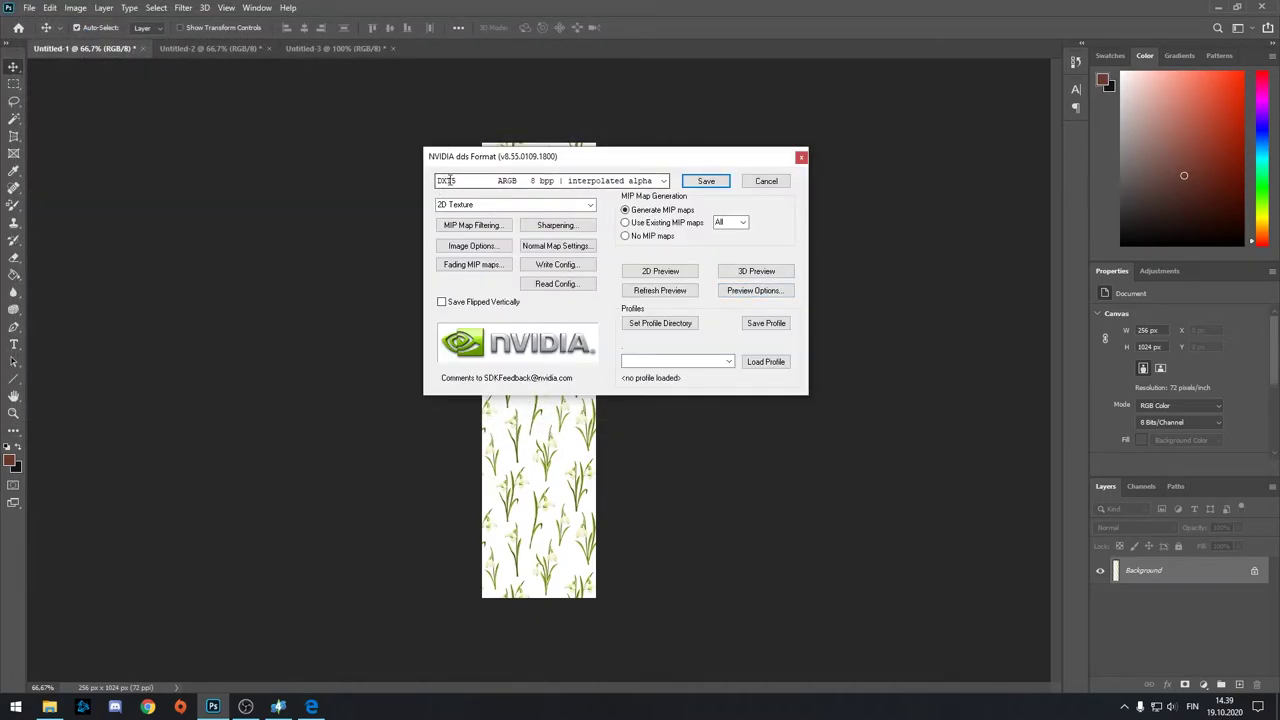
click(713, 186)
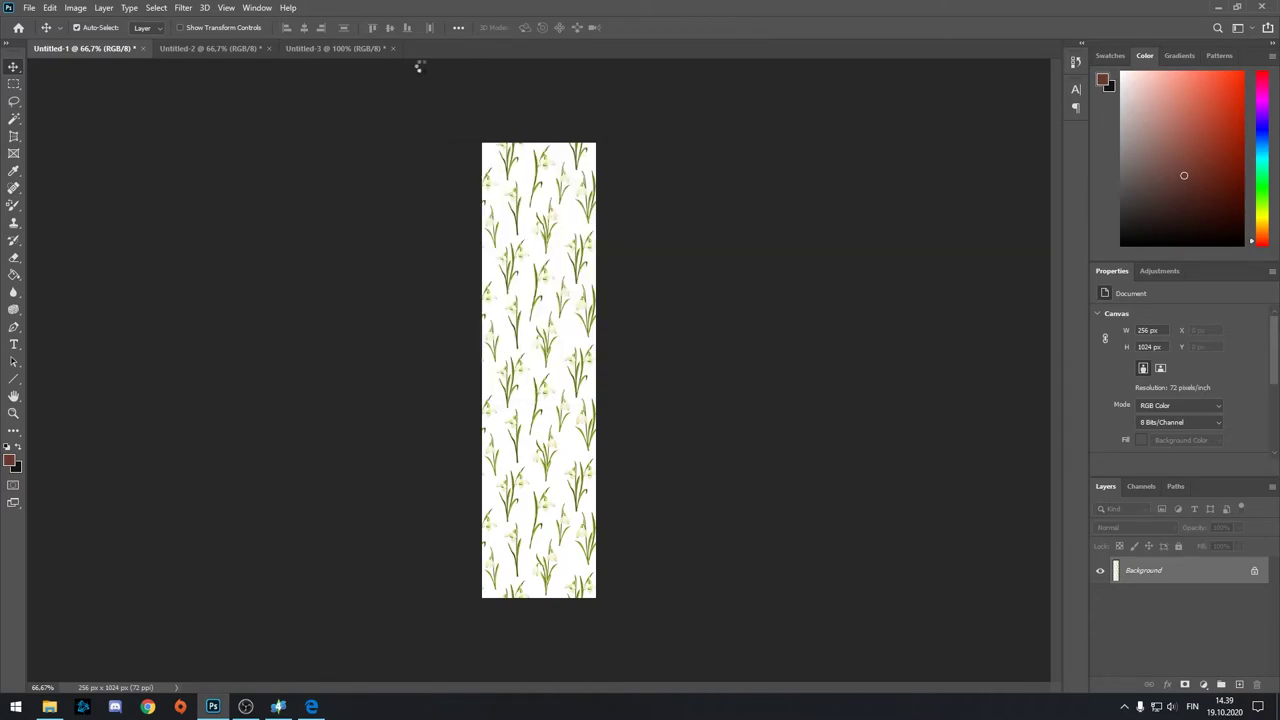
- Save the Untitled-2 image as the DDS file med1 in the same folder with the DXT5 format
click(168, 50)
key(ctrl+s)
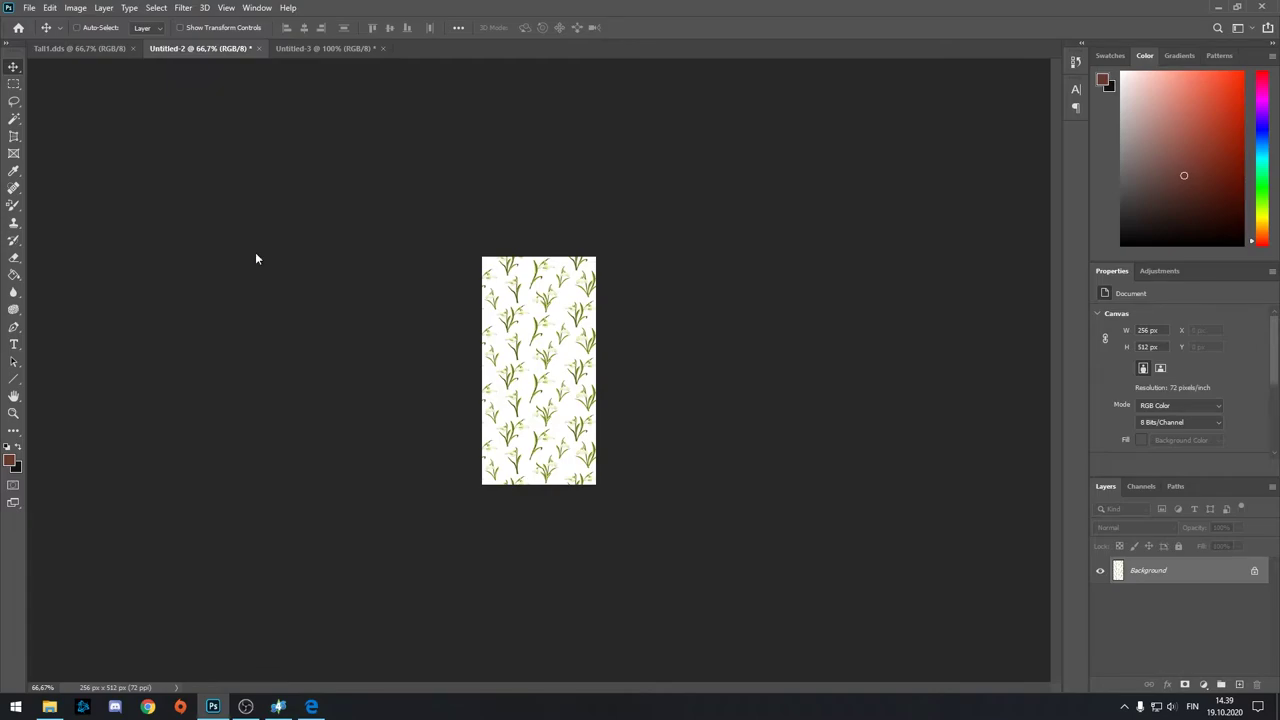
text(med1)
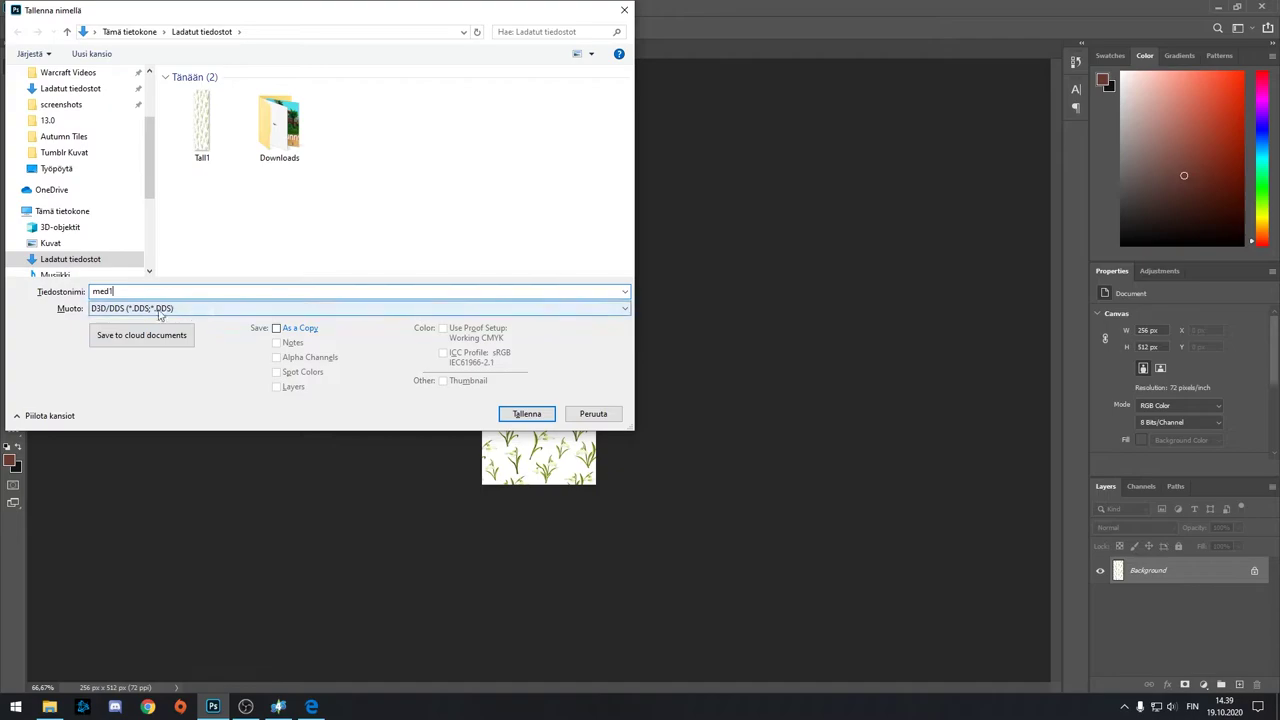
click(527, 414)
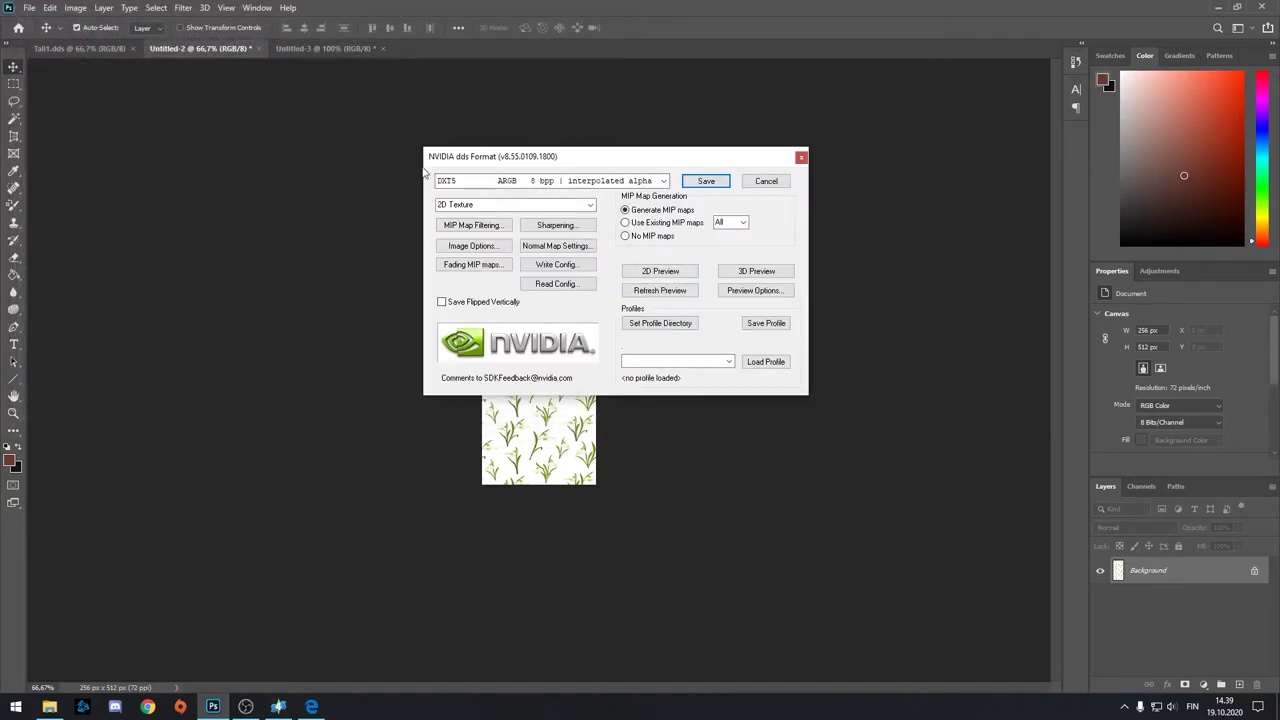
click(703, 181)
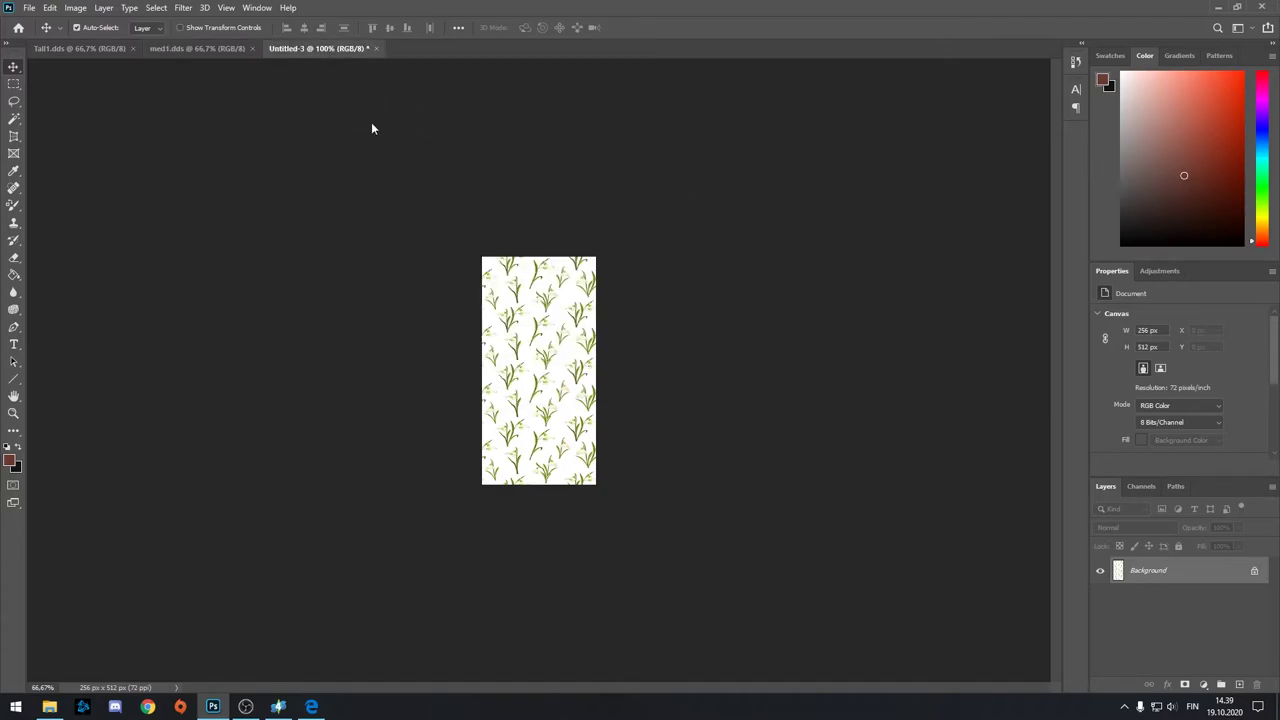
- Save the Untitled-3 image as the DDS file short1 alongside the other textures
click(330, 48)
key(ctrl+shift+s)
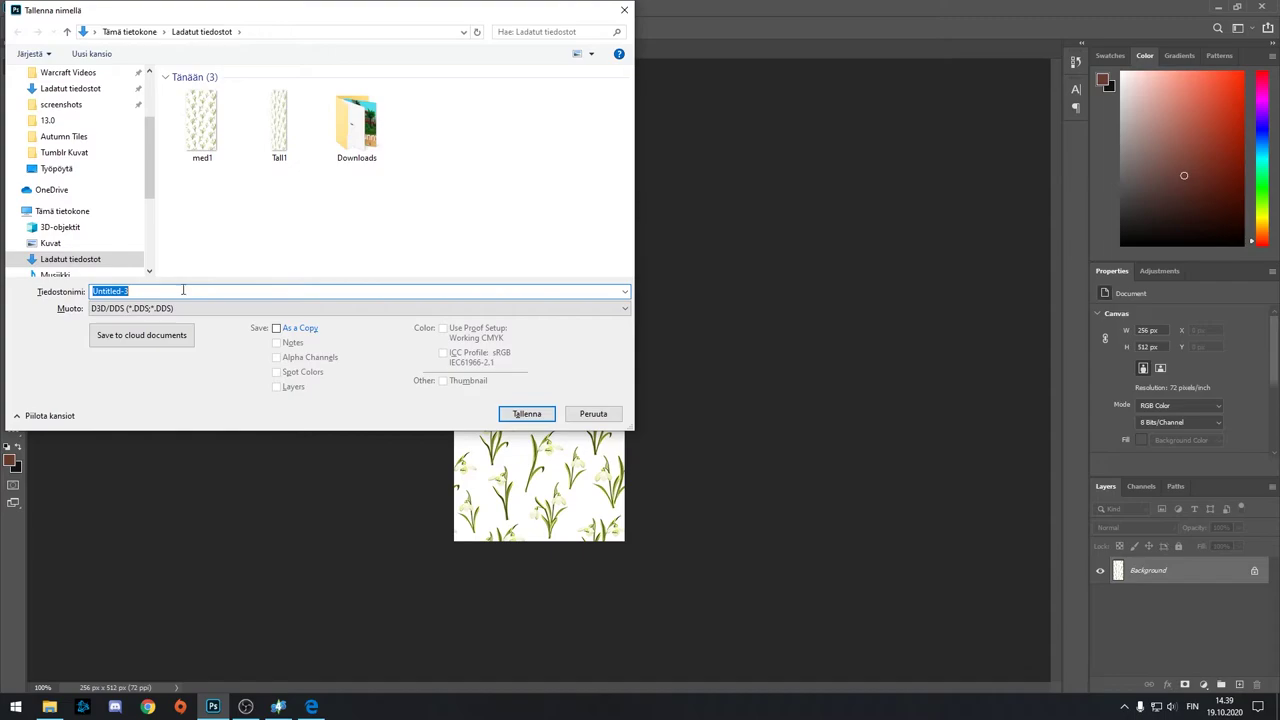
text(short1)
click(527, 413)
click(718, 184)
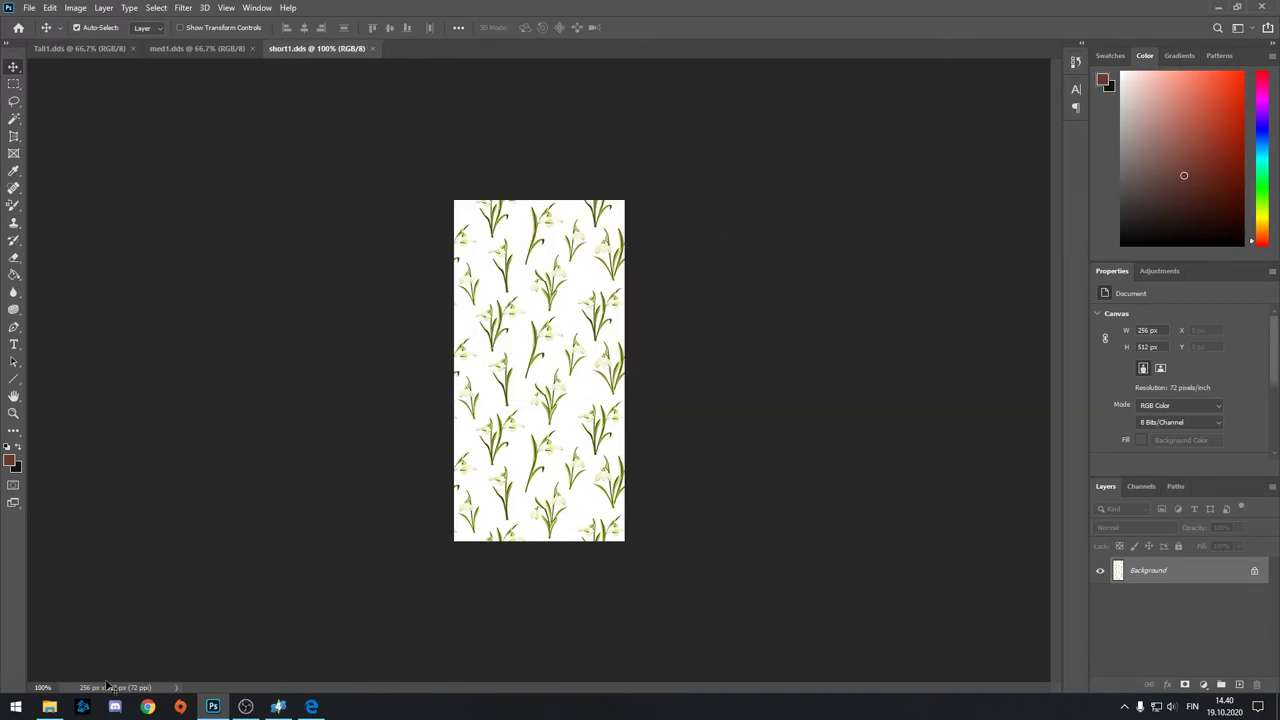
- Switch to File Explorer and check the Tall1, med1 and short1 textures in the Ladatut tiedostot folder
click(52, 708)
click(785, 334)
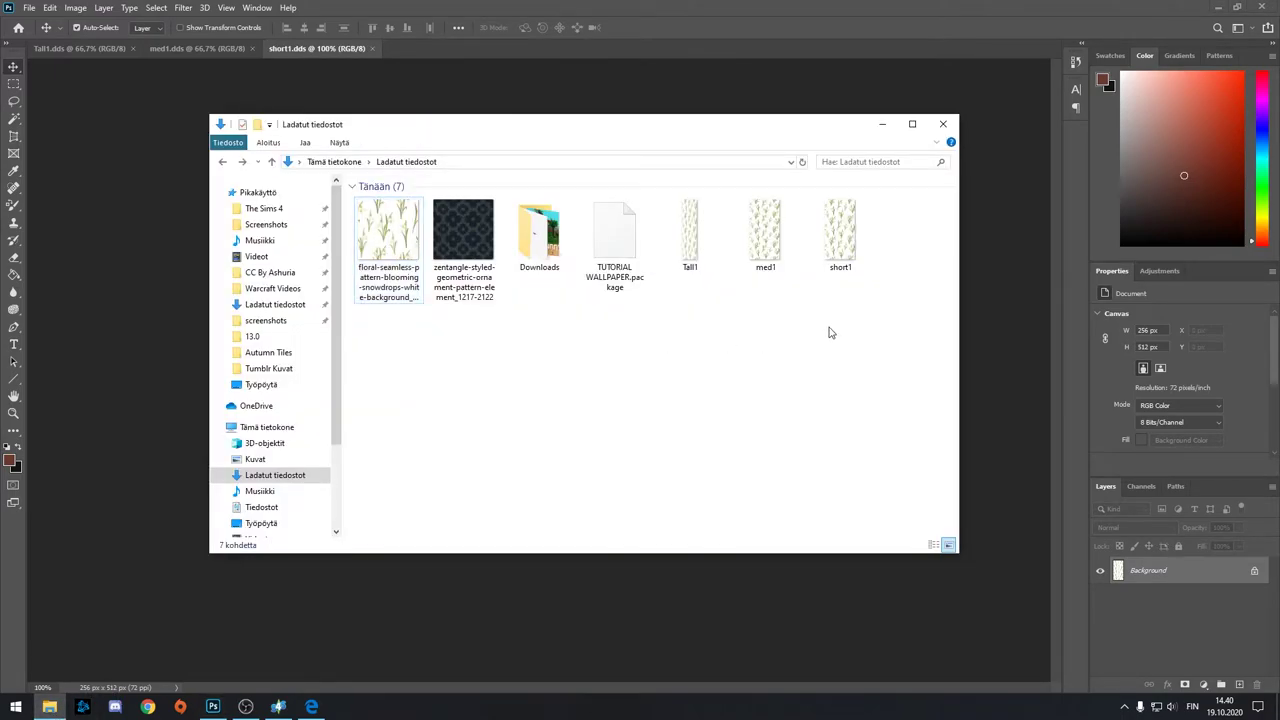
drag(842, 304, 656, 199)
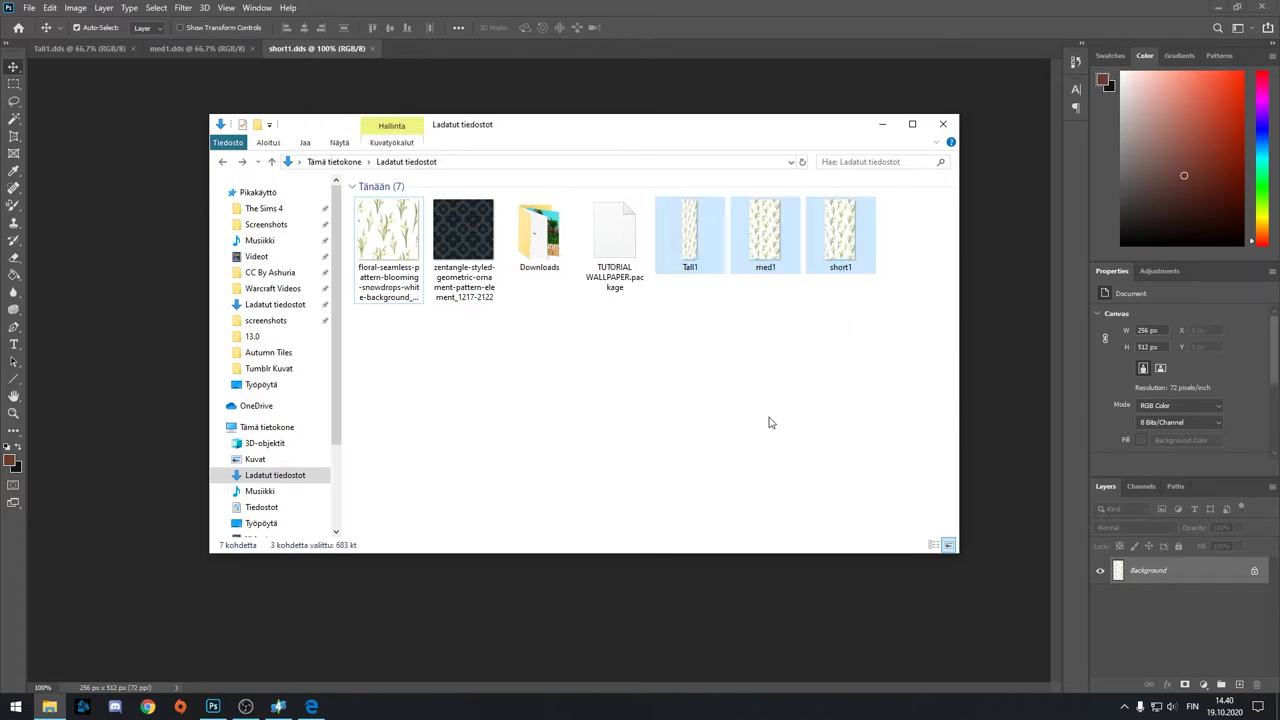
click(694, 294)
drag(694, 294, 862, 270)
click(829, 394)
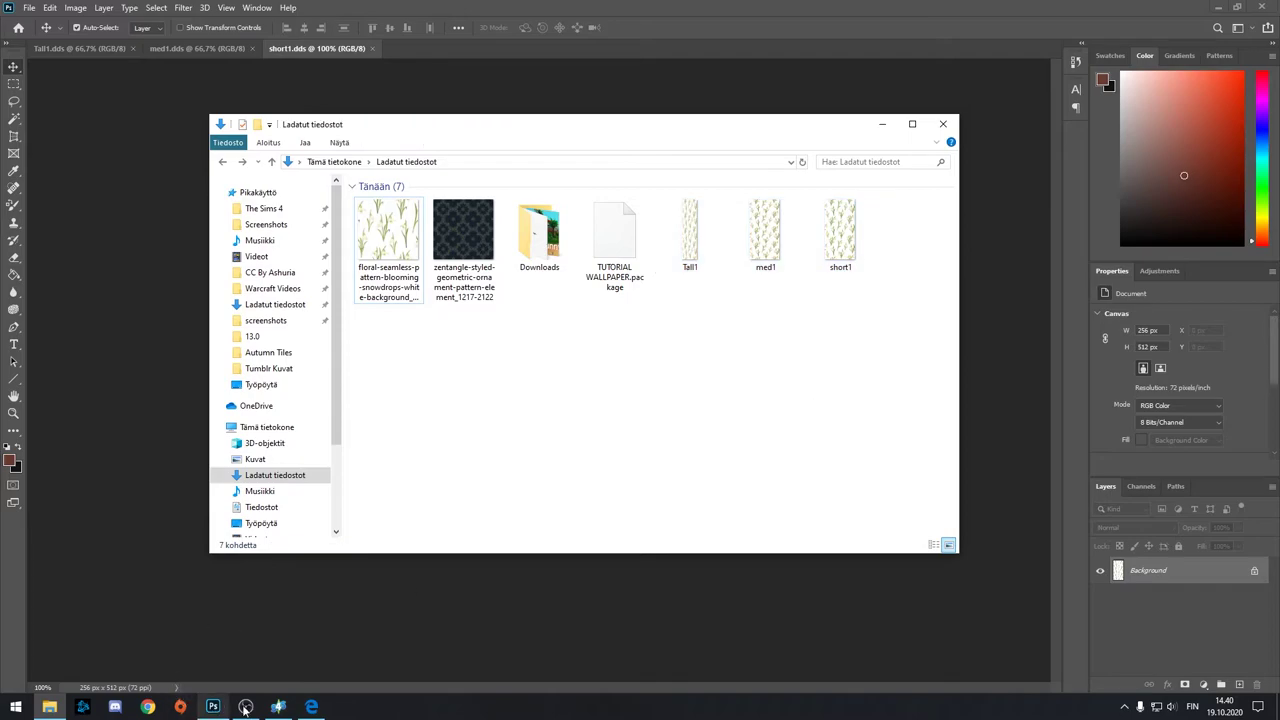
- Switch to Sims 4 Studio and import short1 as the wallpaper's Lyhyt (short) texture
click(288, 714)
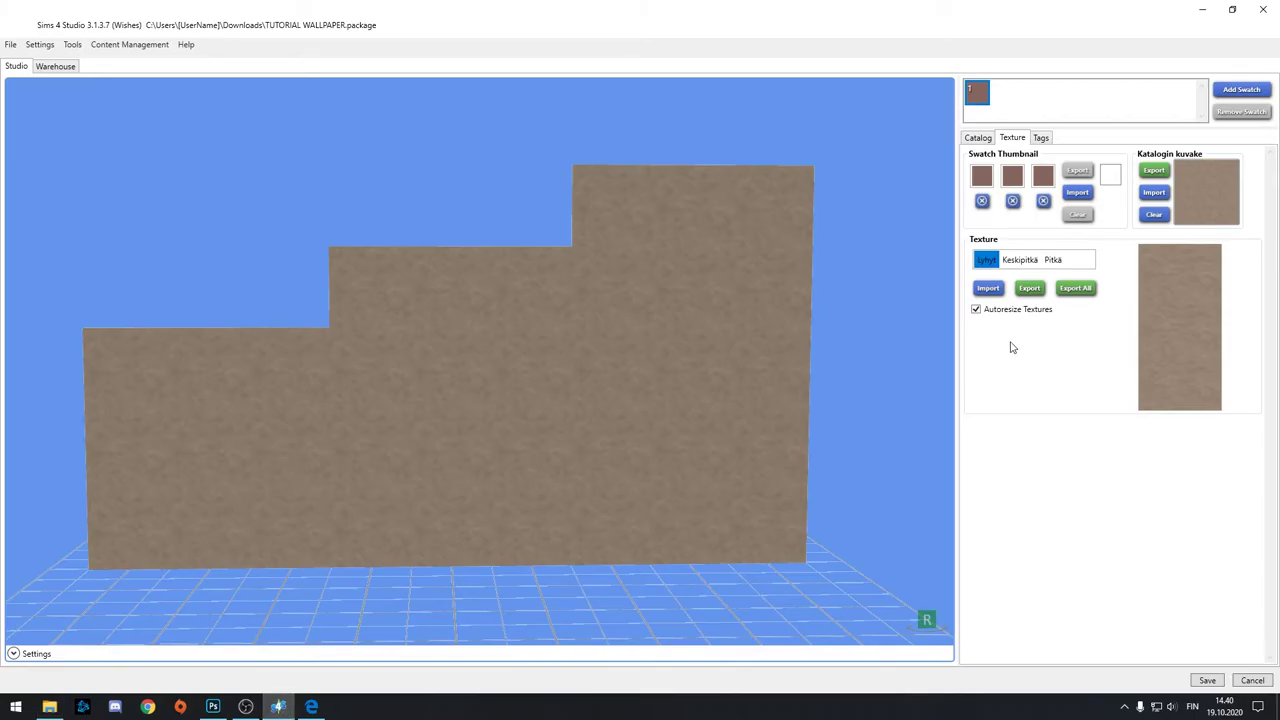
click(988, 288)
double_click(225, 140)
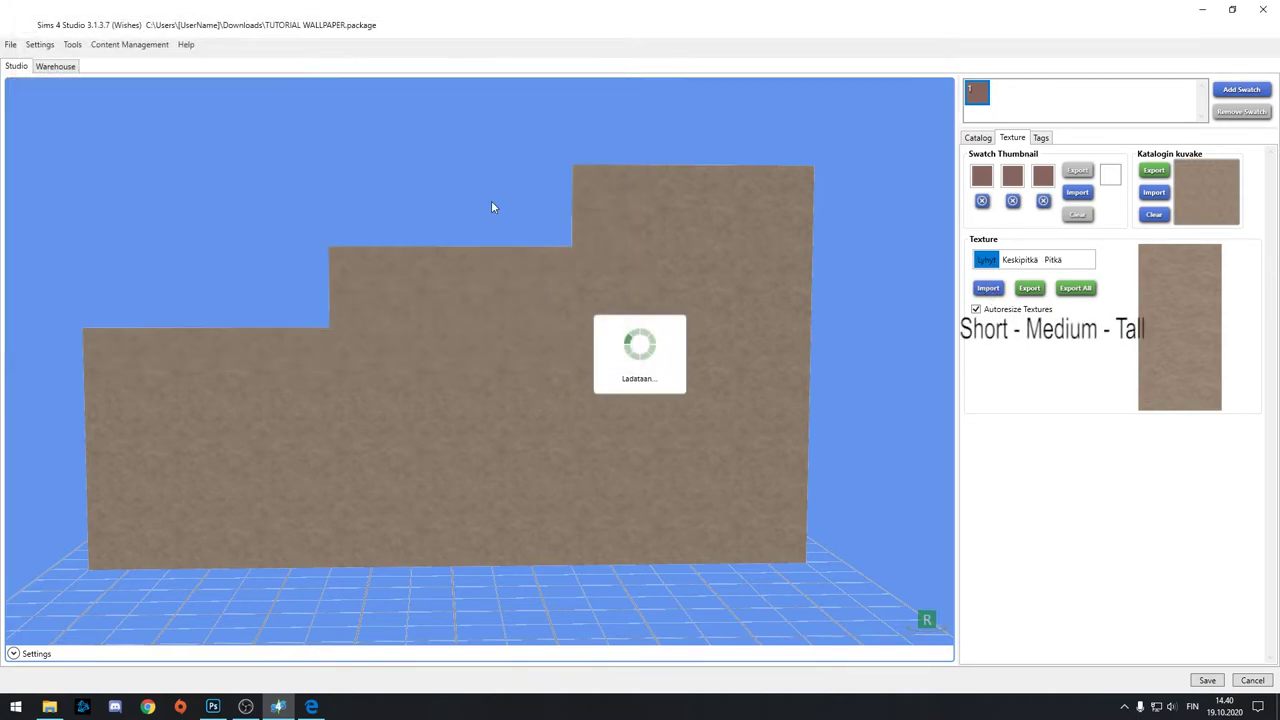
- Import med1 as the wallpaper's Keskipitkä (medium) texture
click(1022, 261)
click(988, 288)
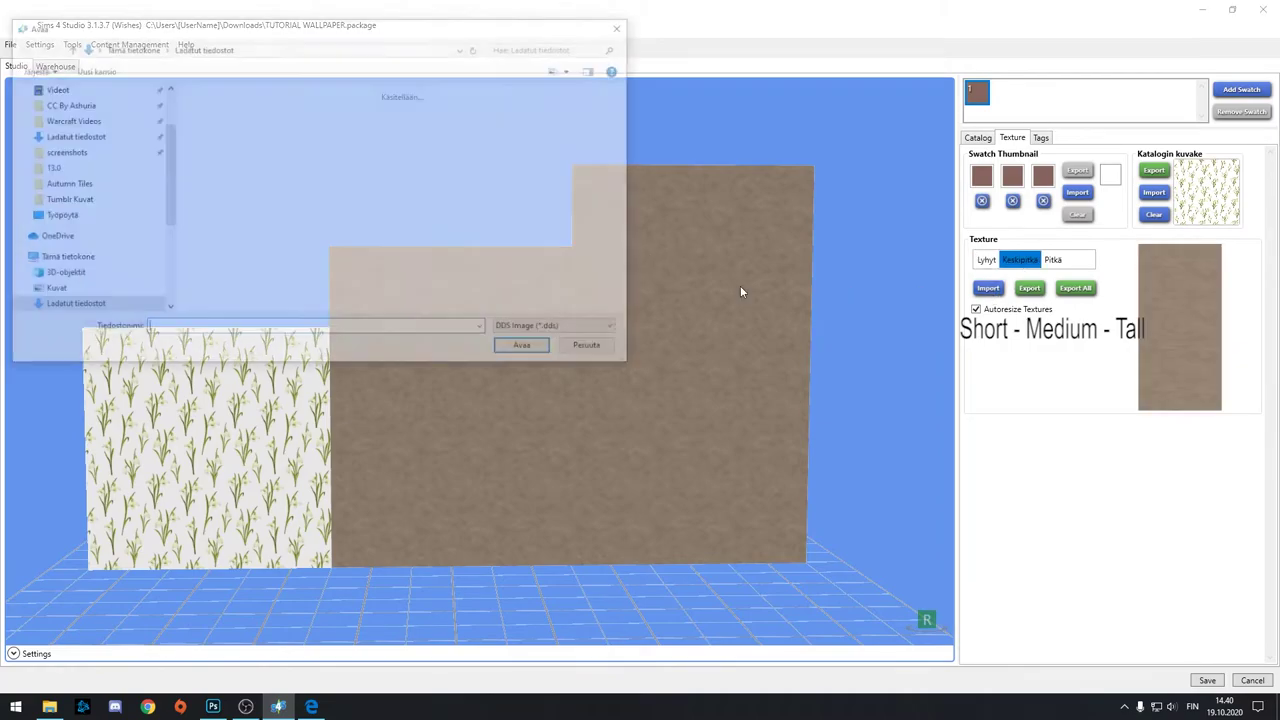
click(296, 140)
double_click(300, 163)
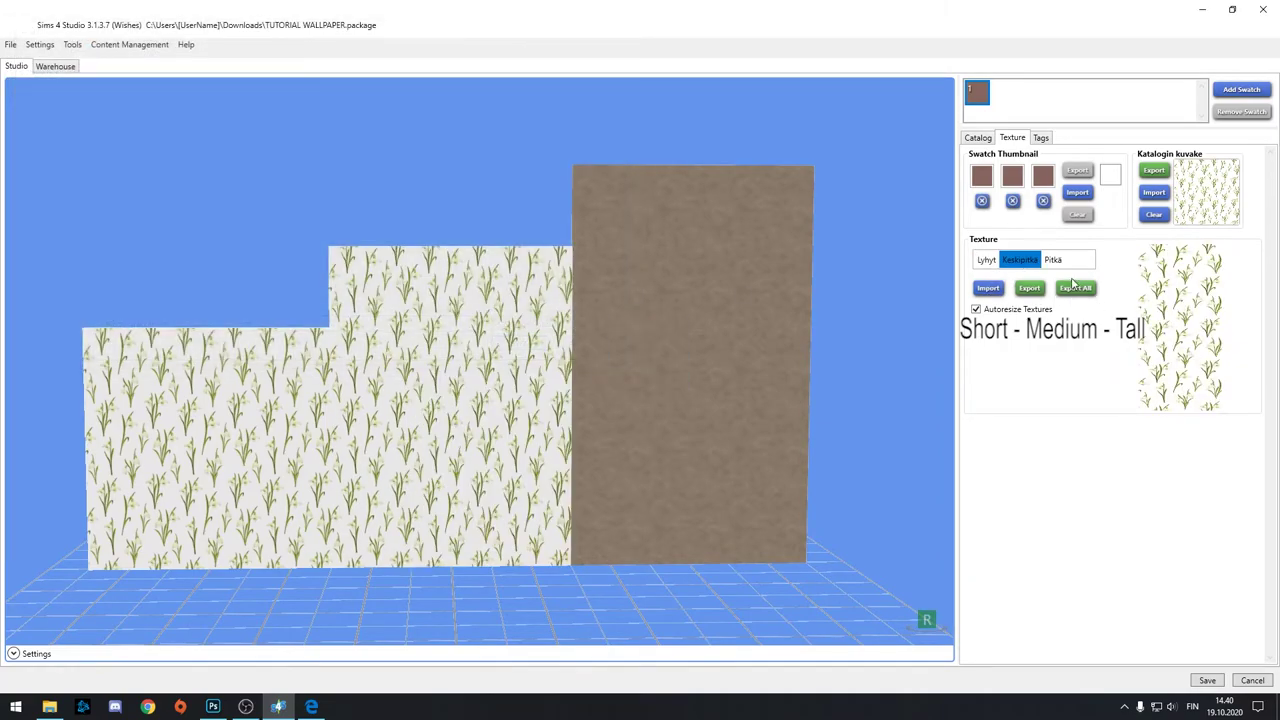
- Import Tall1 as the wallpaper's Pitkä (tall) texture and inspect the pattern on the preview walls
click(1053, 260)
click(988, 288)
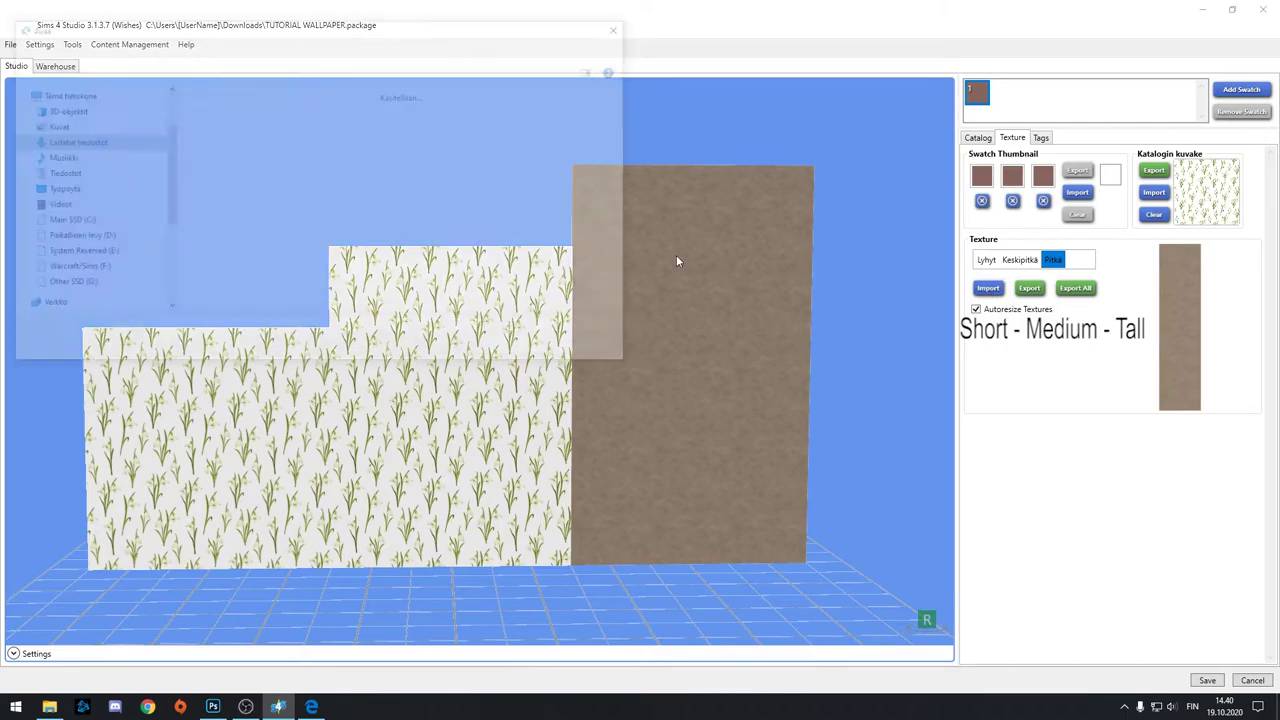
click(372, 150)
double_click(372, 150)
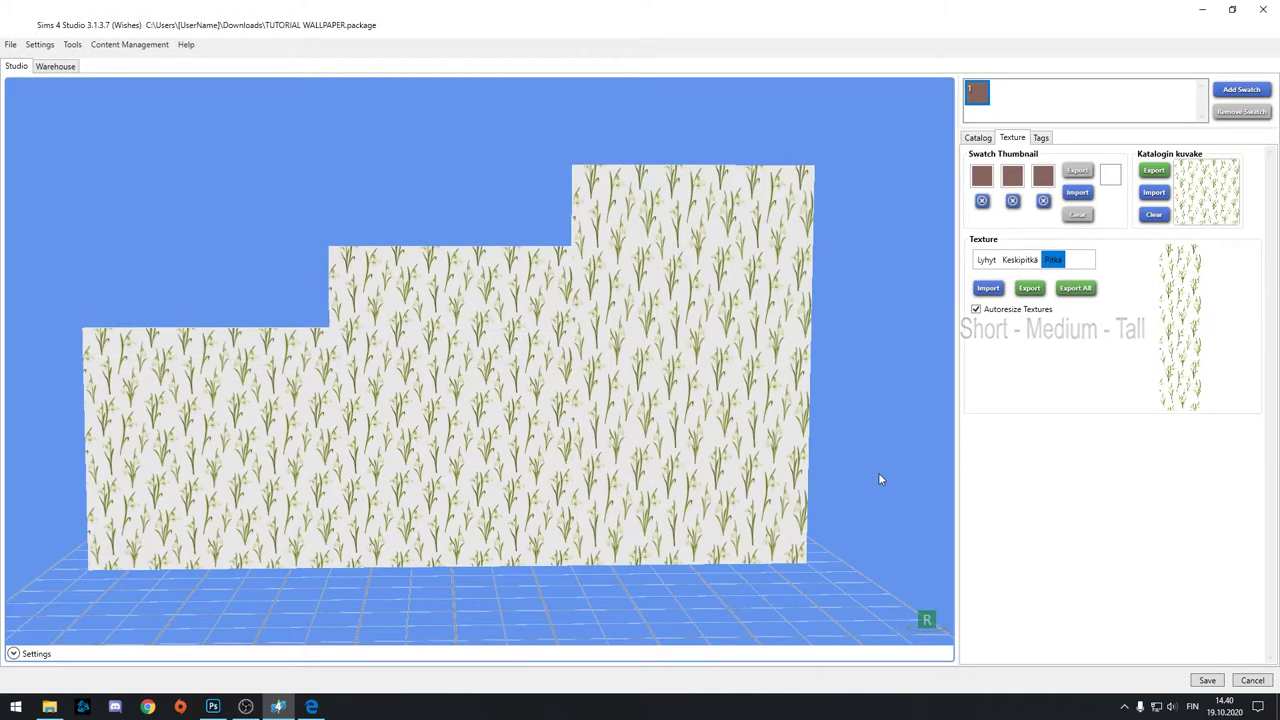
scroll(840, 455, up, 5)
scroll(830, 450, down, 3)
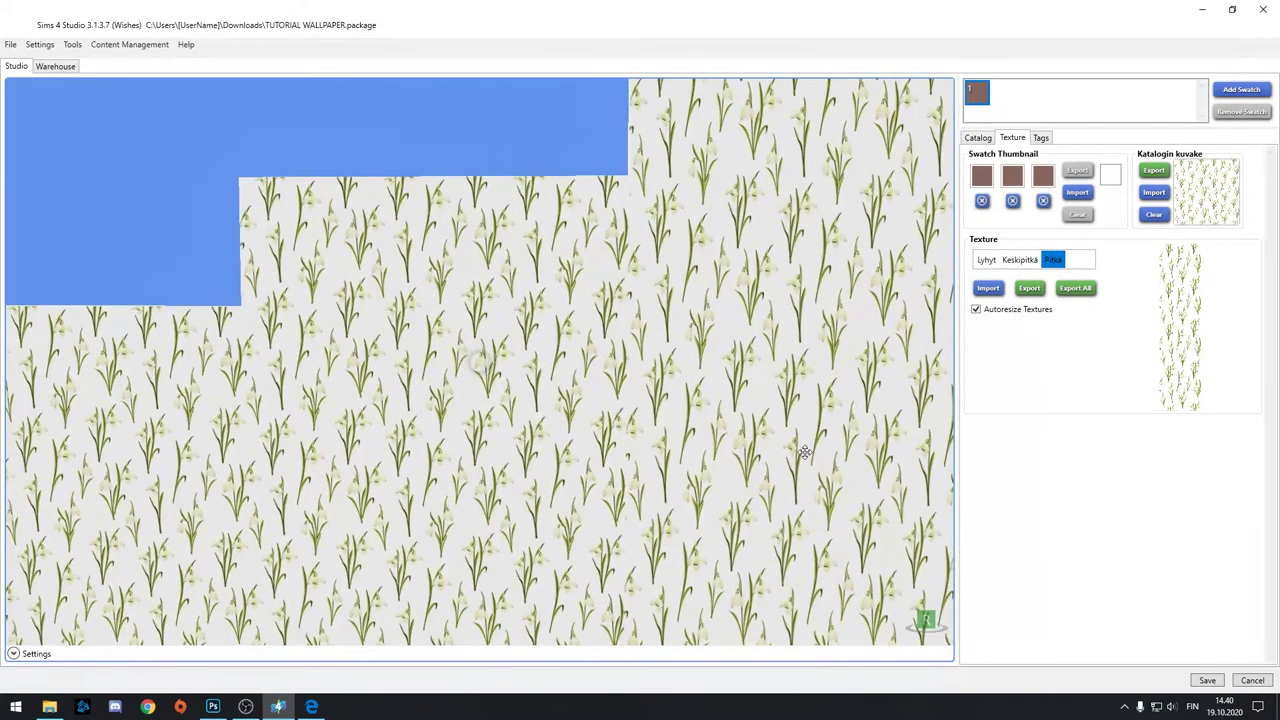
drag(824, 440, 795, 462)
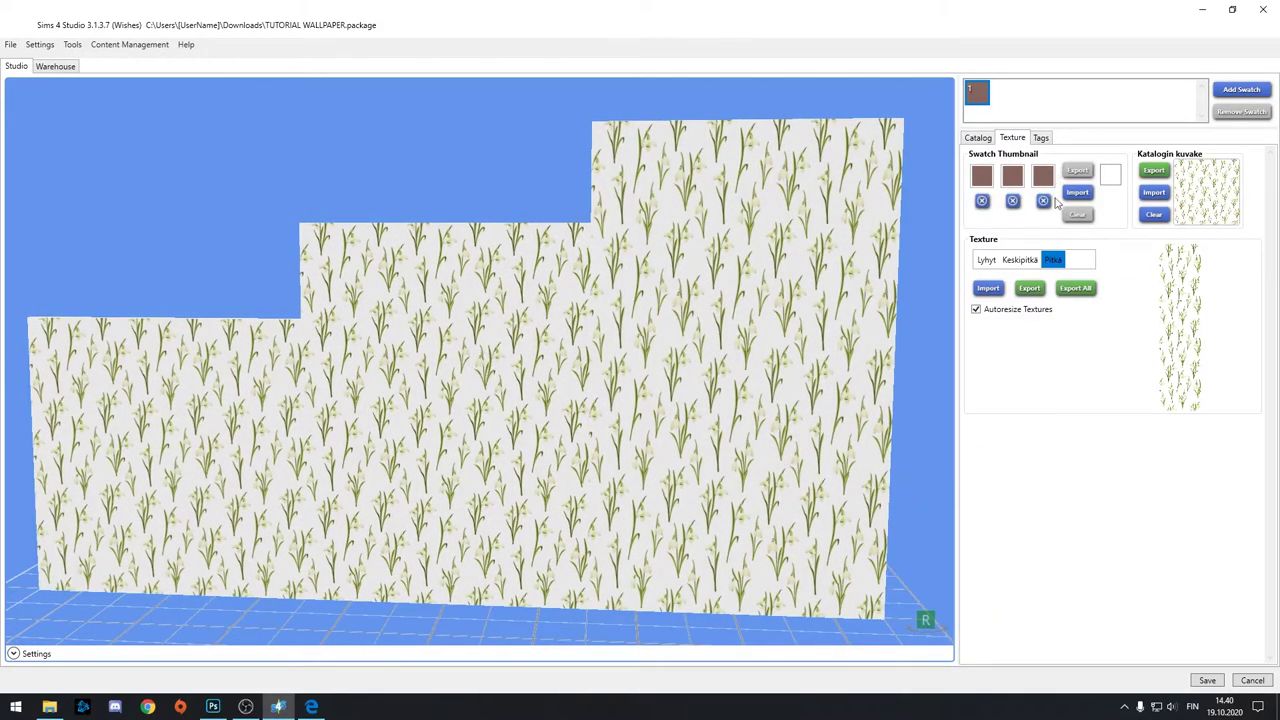
- Remove the second and third swatch thumbnail colours and set the first one to white
click(1043, 201)
click(1012, 201)
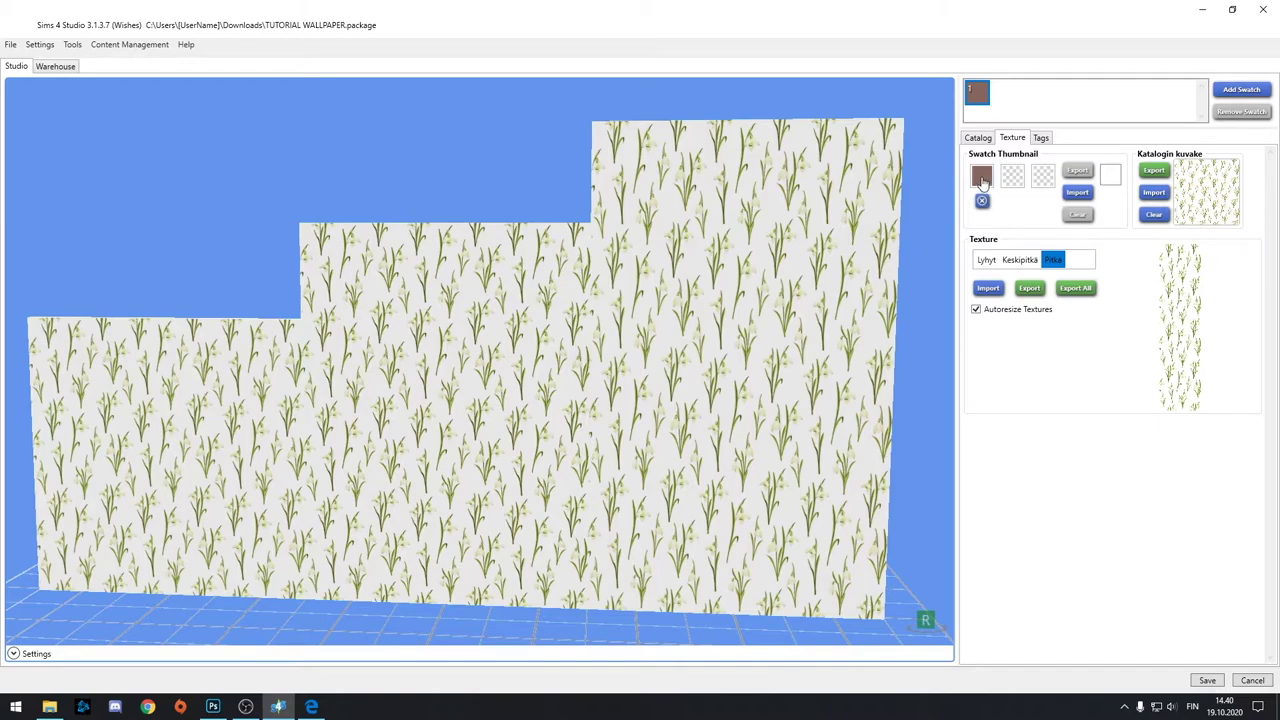
click(982, 178)
drag(1000, 200, 880, 140)
click(1094, 495)
- Switch to Photoshop, sample the green of a snowdrop leaf in short1 with the Eyedropper, and copy its hex code 69732f
click(213, 706)
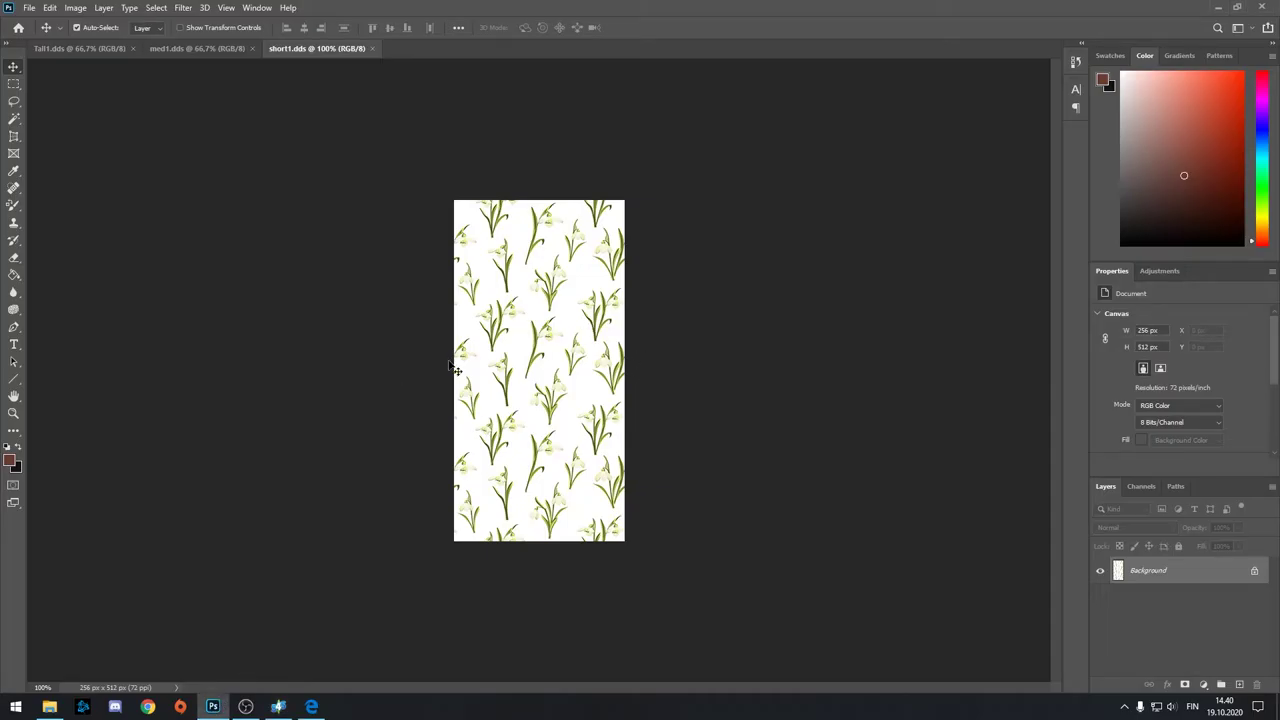
alt+scroll(536, 370, up, 3)
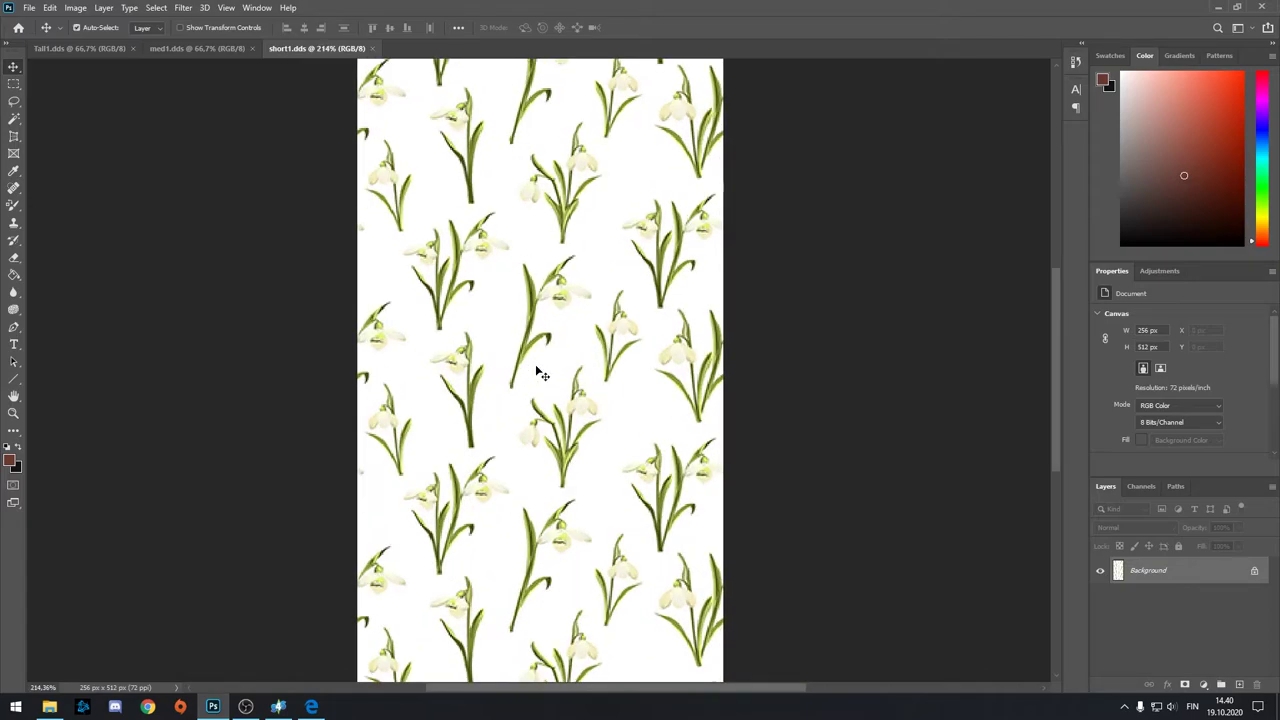
key(i)
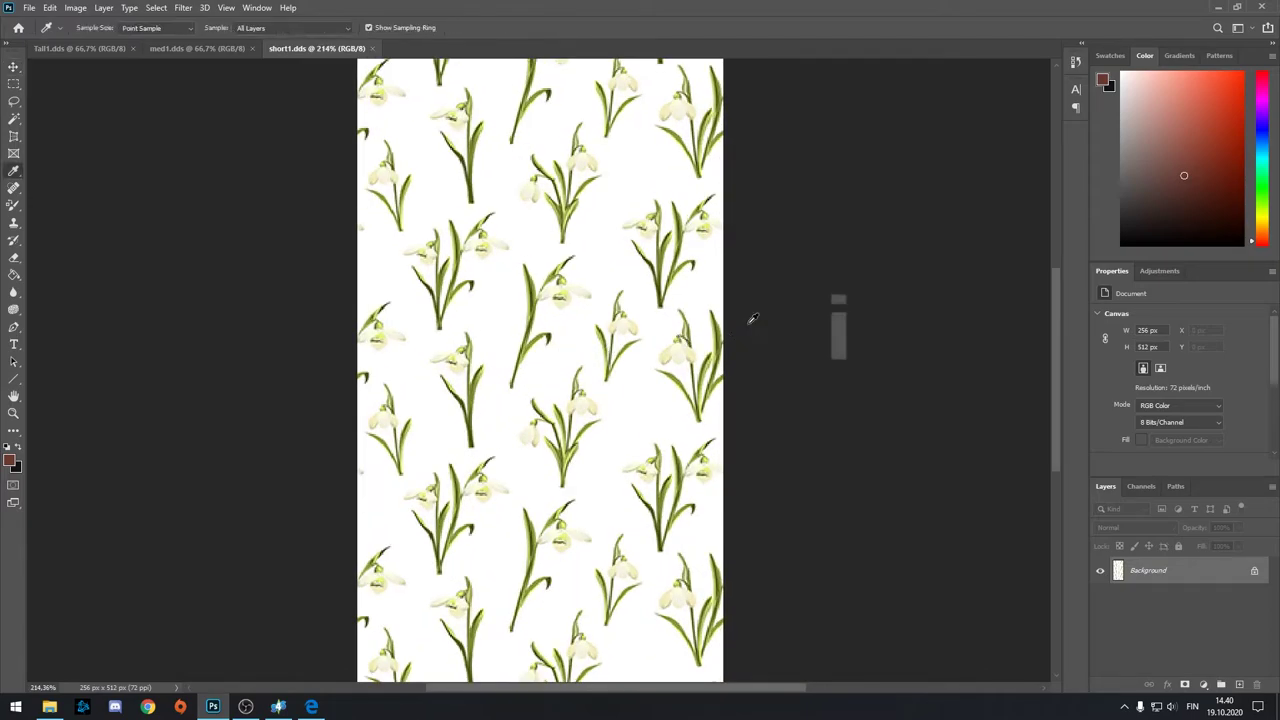
click(537, 291)
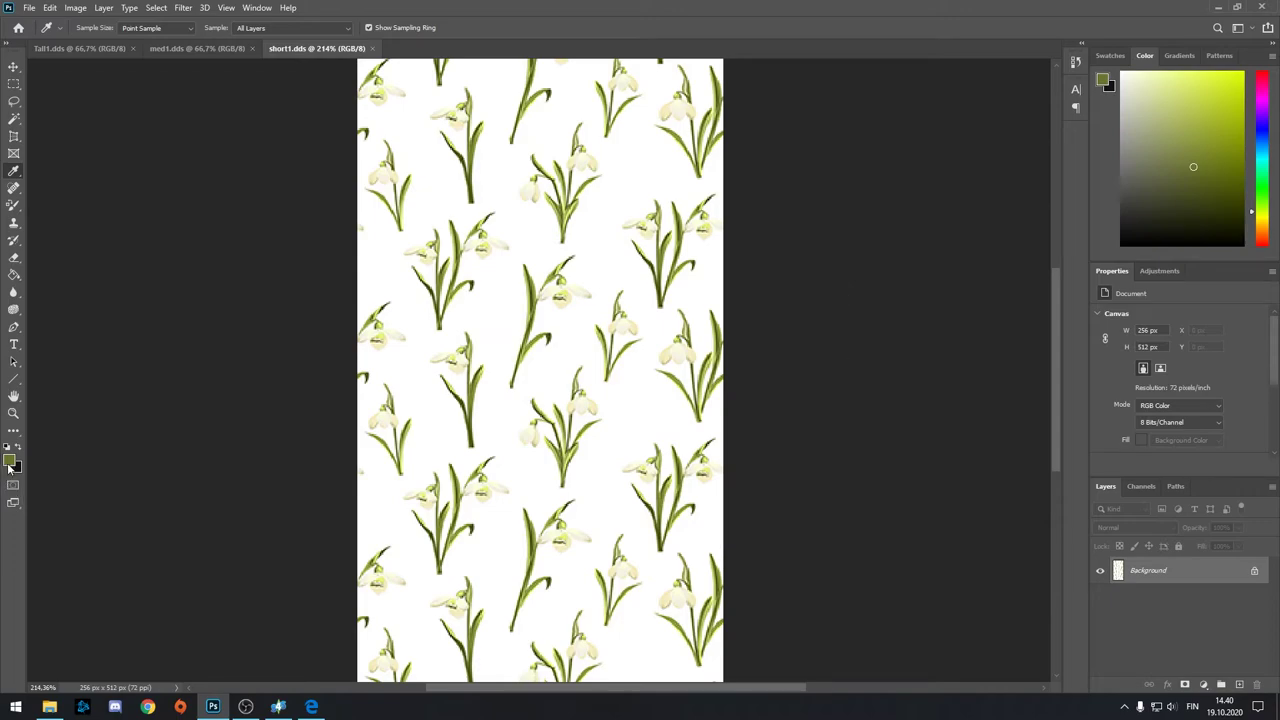
click(10, 461)
key(ctrl+c)
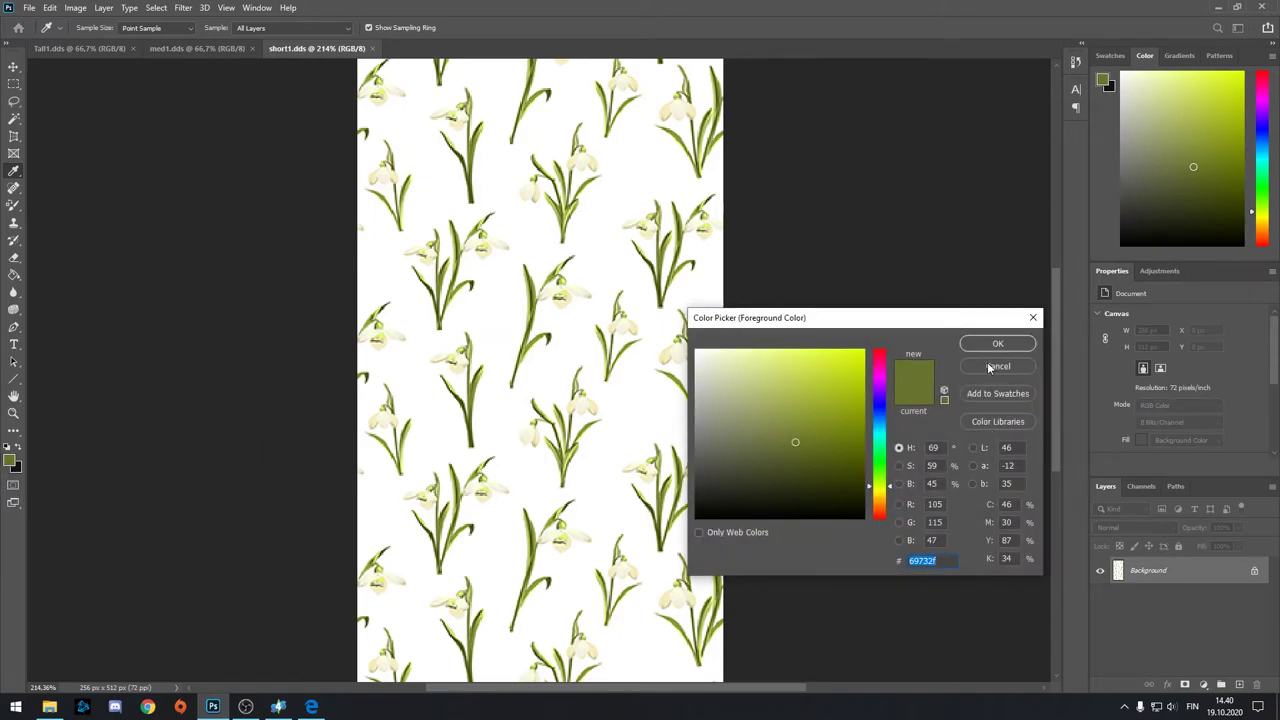
- Return to Sims 4 Studio and set the second swatch thumbnail colour to the copied green, 69732f
key(alt+Tab)
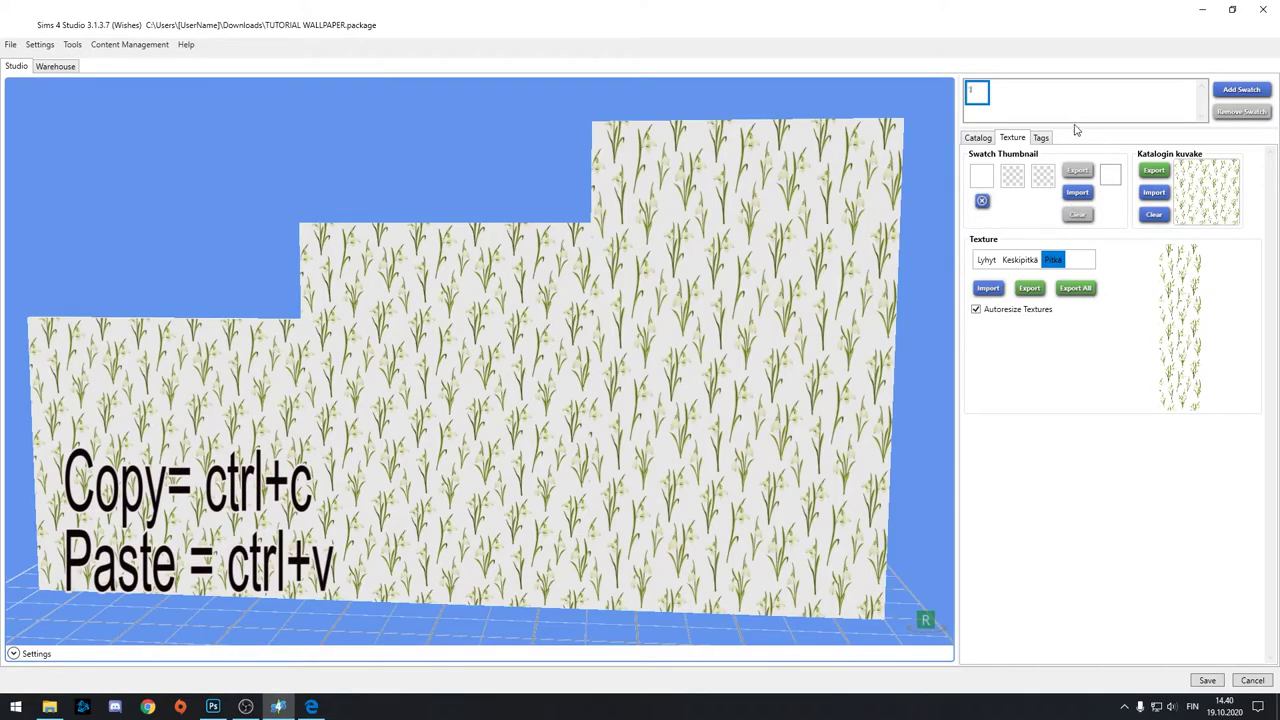
click(1012, 176)
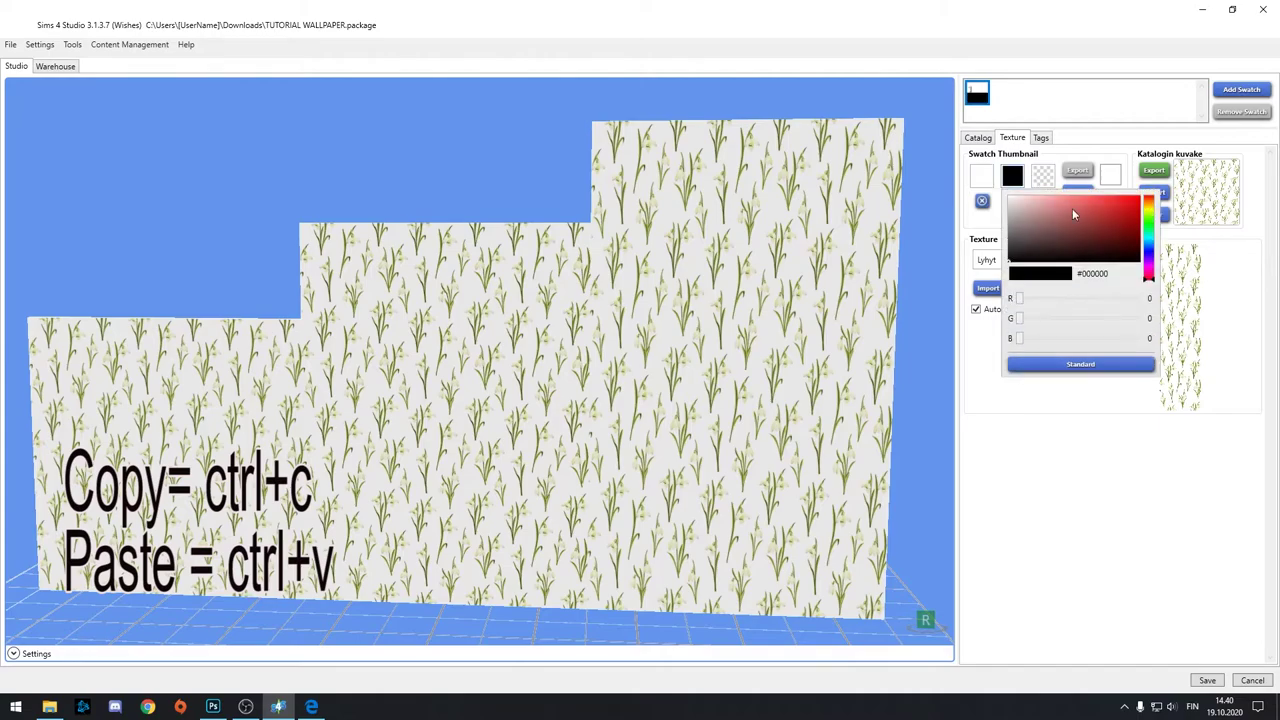
double_click(1100, 274)
key(ctrl+v)
click(1103, 590)
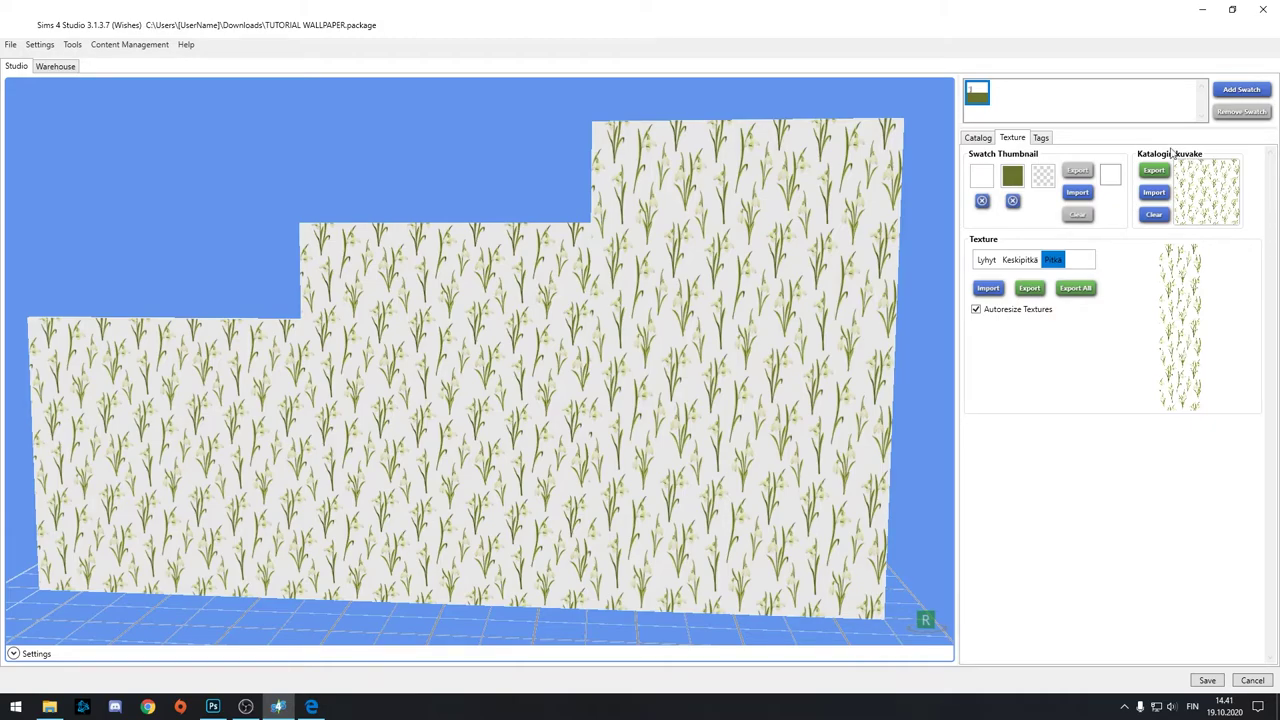
- Tag the wallpaper swatch with the colours Valkoinen (white) and Vihreä (green)
click(1041, 138)
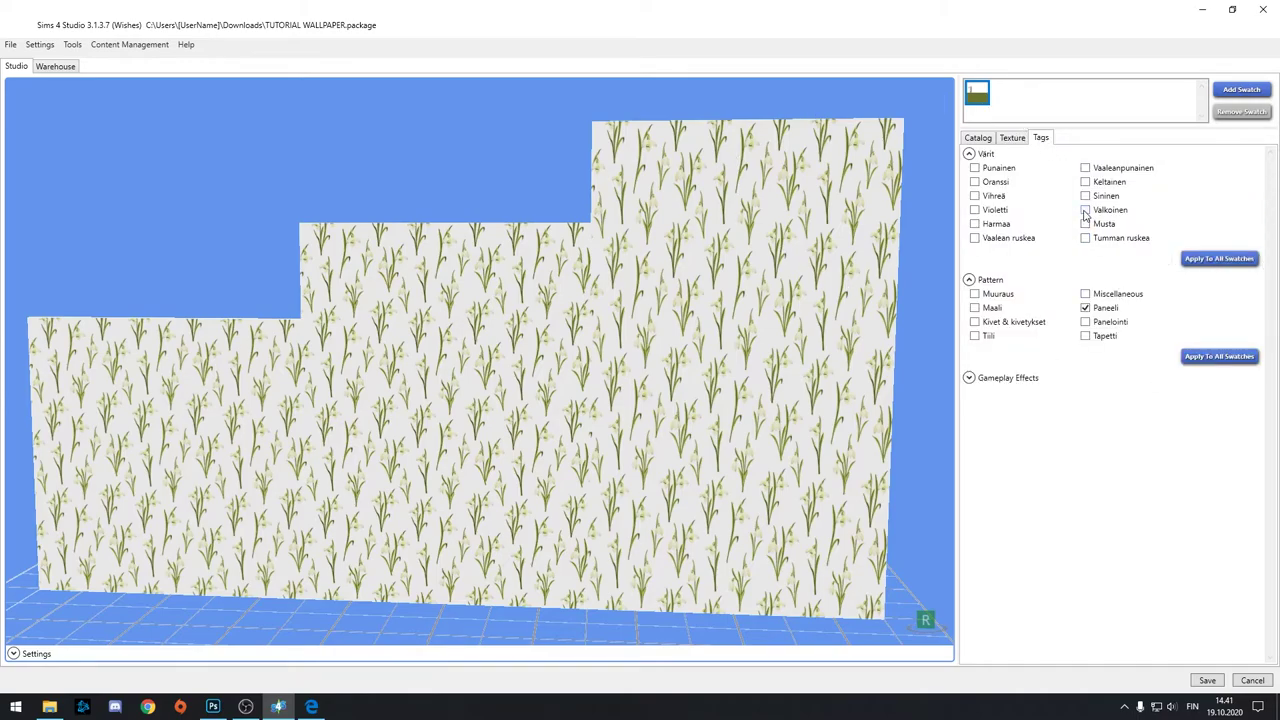
click(1086, 212)
click(975, 197)
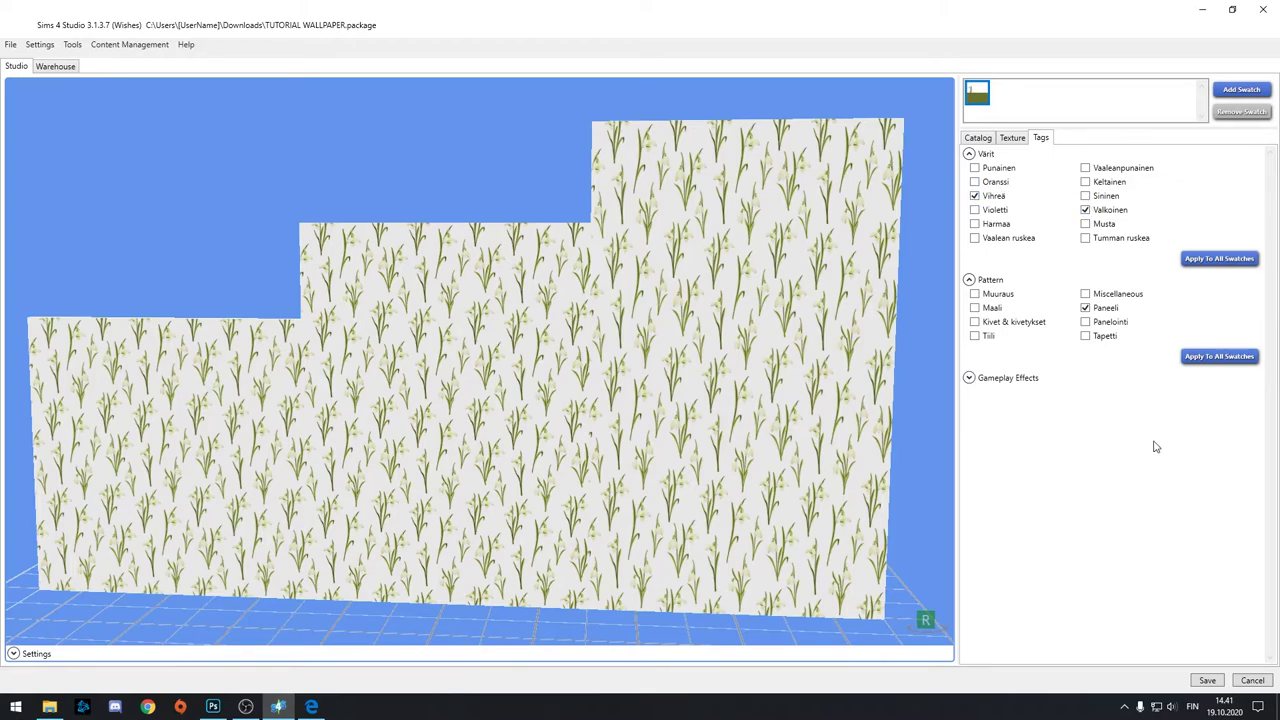
- Replace the swatch's Paneeli (panel) pattern tag with Tapetti (wallpaper)
click(969, 154)
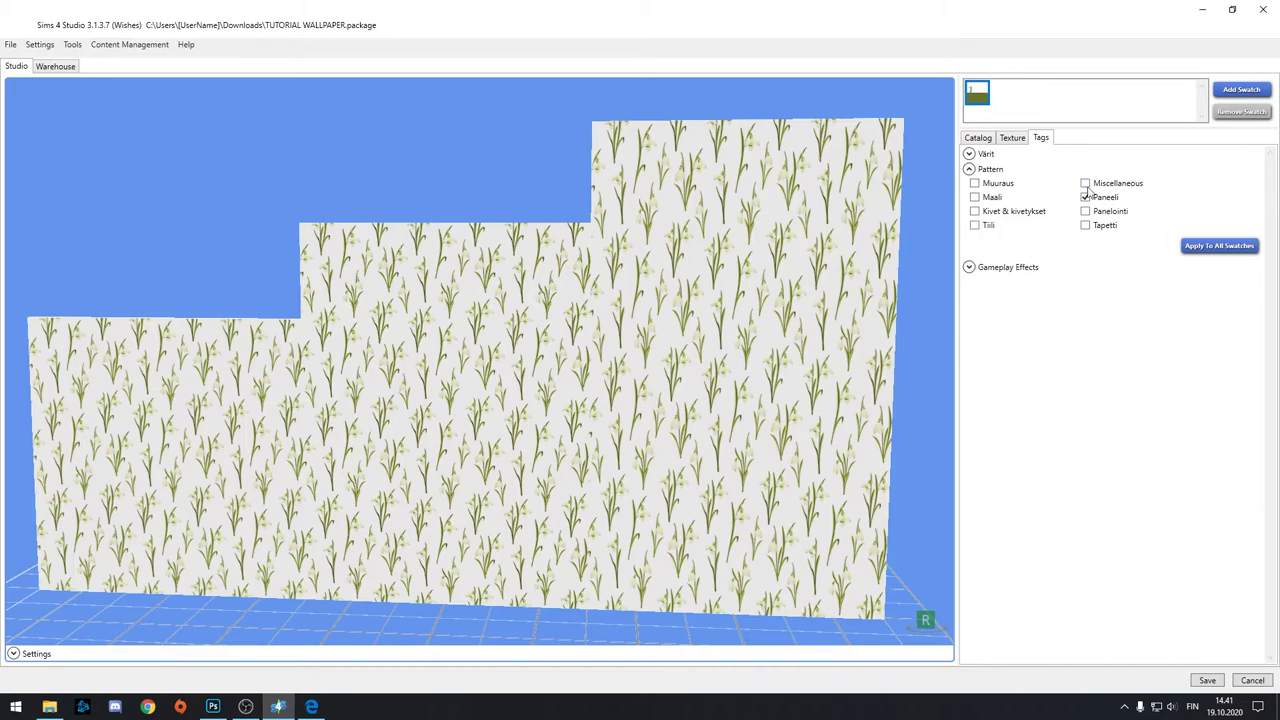
click(1087, 198)
click(1086, 226)
click(968, 170)
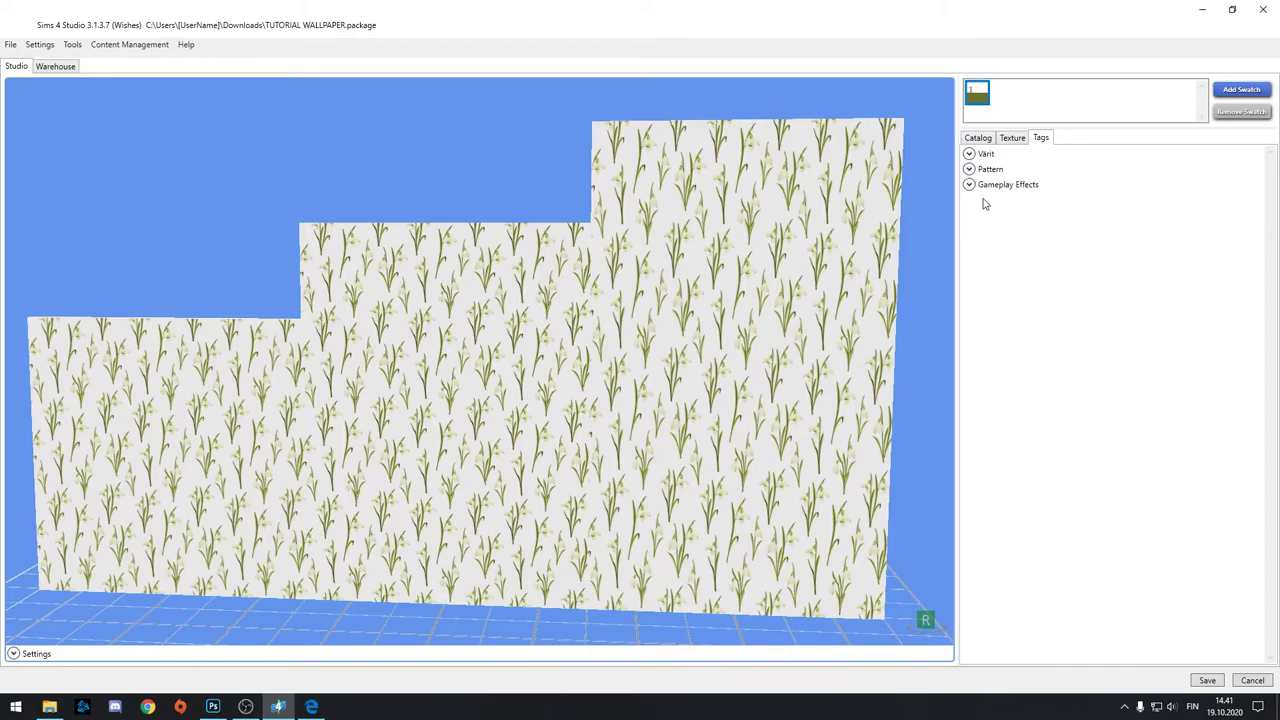
- Review the gameplay effect tags and the catalog details, leave them as they are, and save the wallpaper package
click(968, 184)
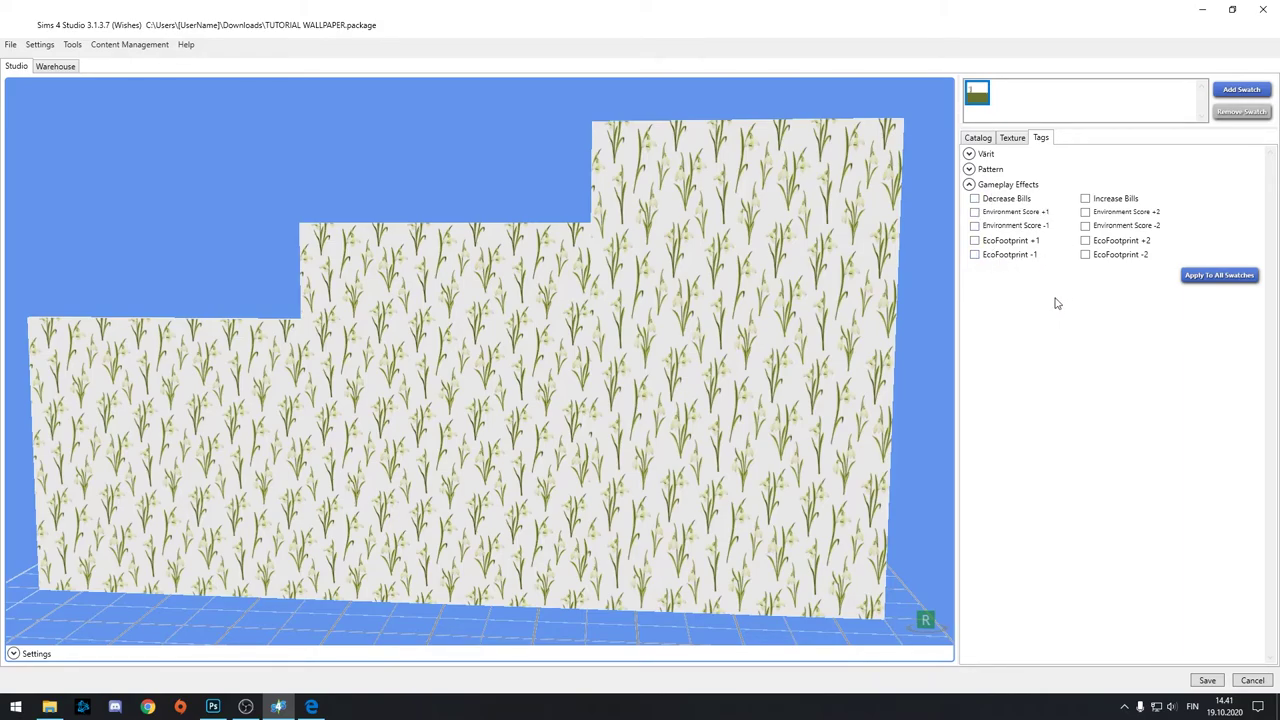
click(968, 184)
click(987, 140)
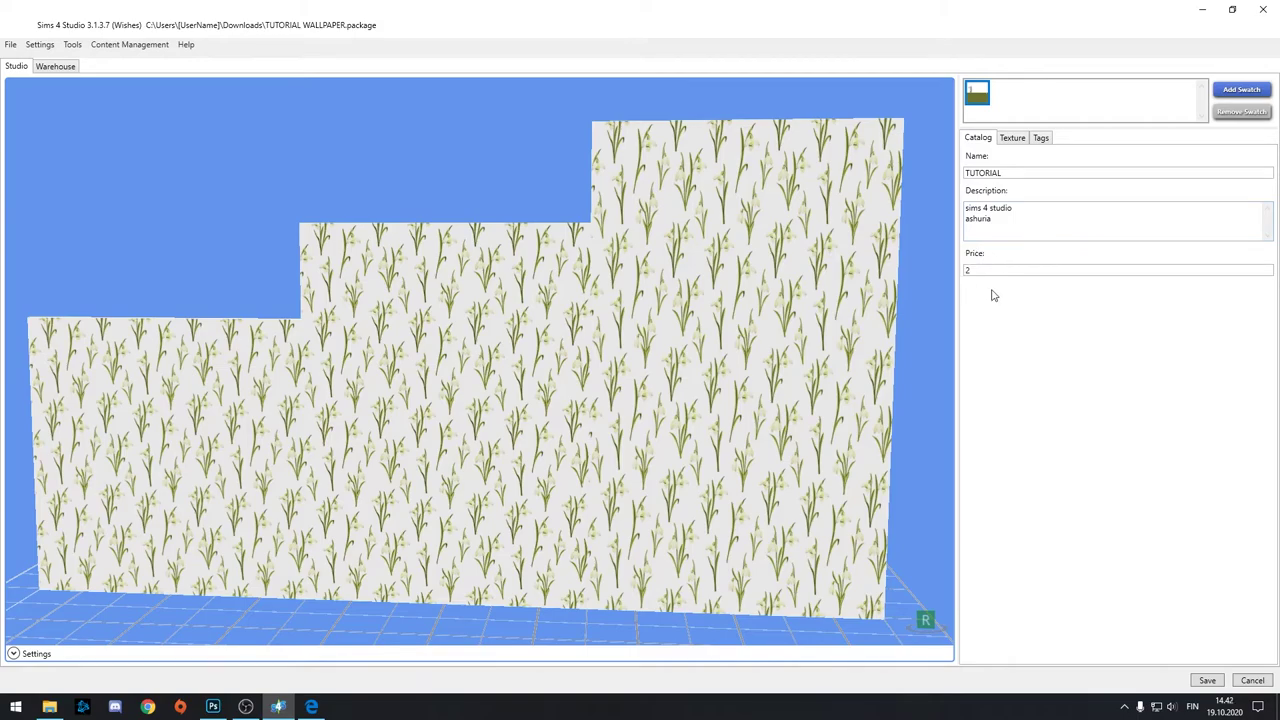
click(1207, 679)
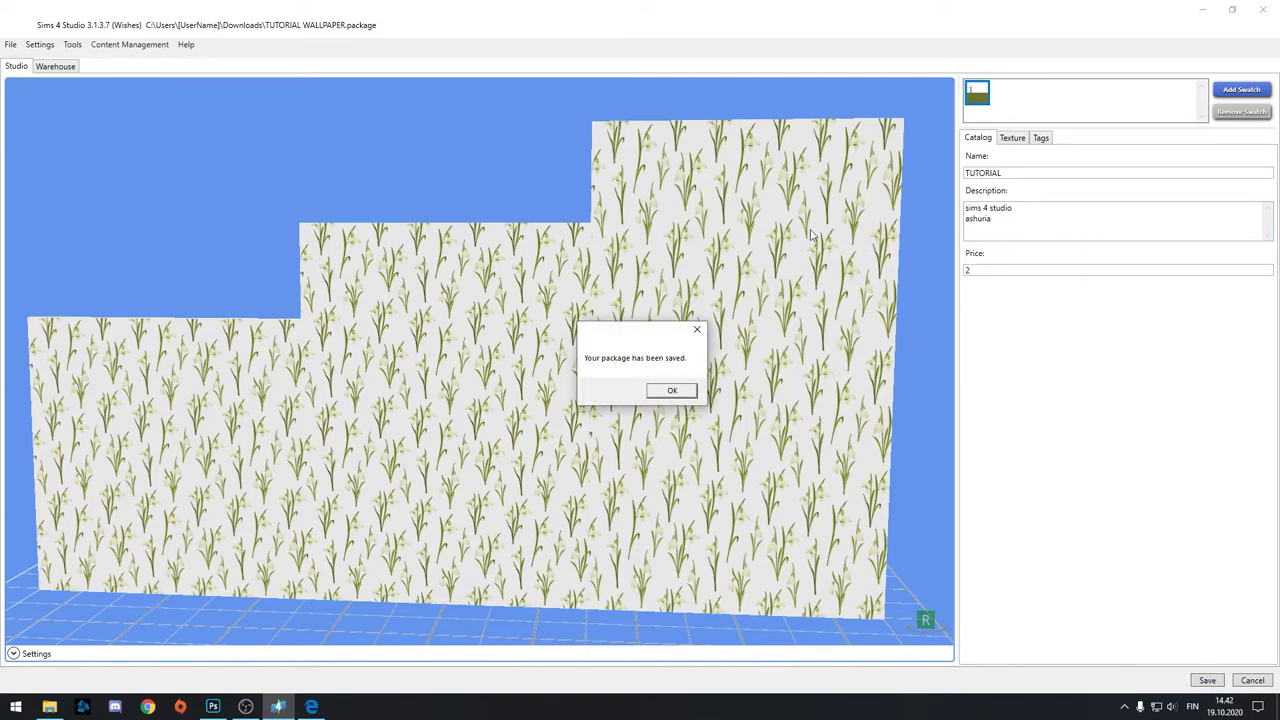
click(670, 392)
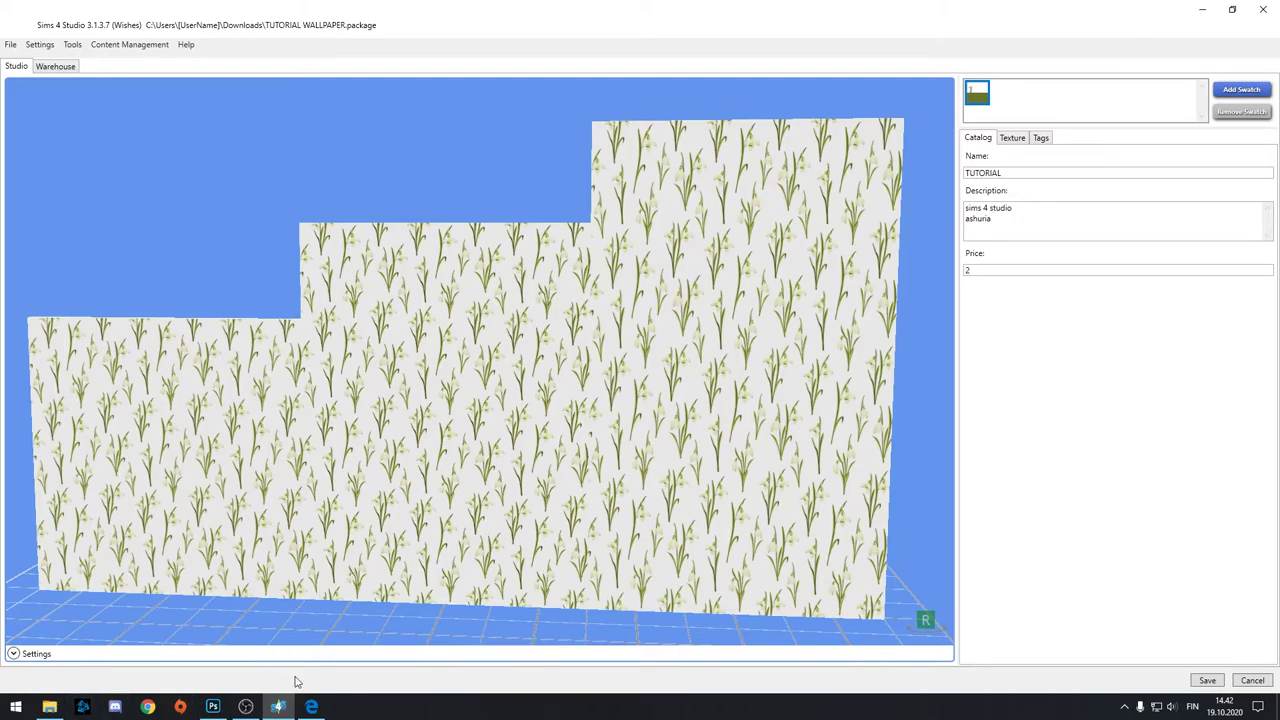
- Switch to File Explorer and copy TUTORIAL WALLPAPER.package from the downloads folder into The Sims 4 Mods folder
click(279, 706)
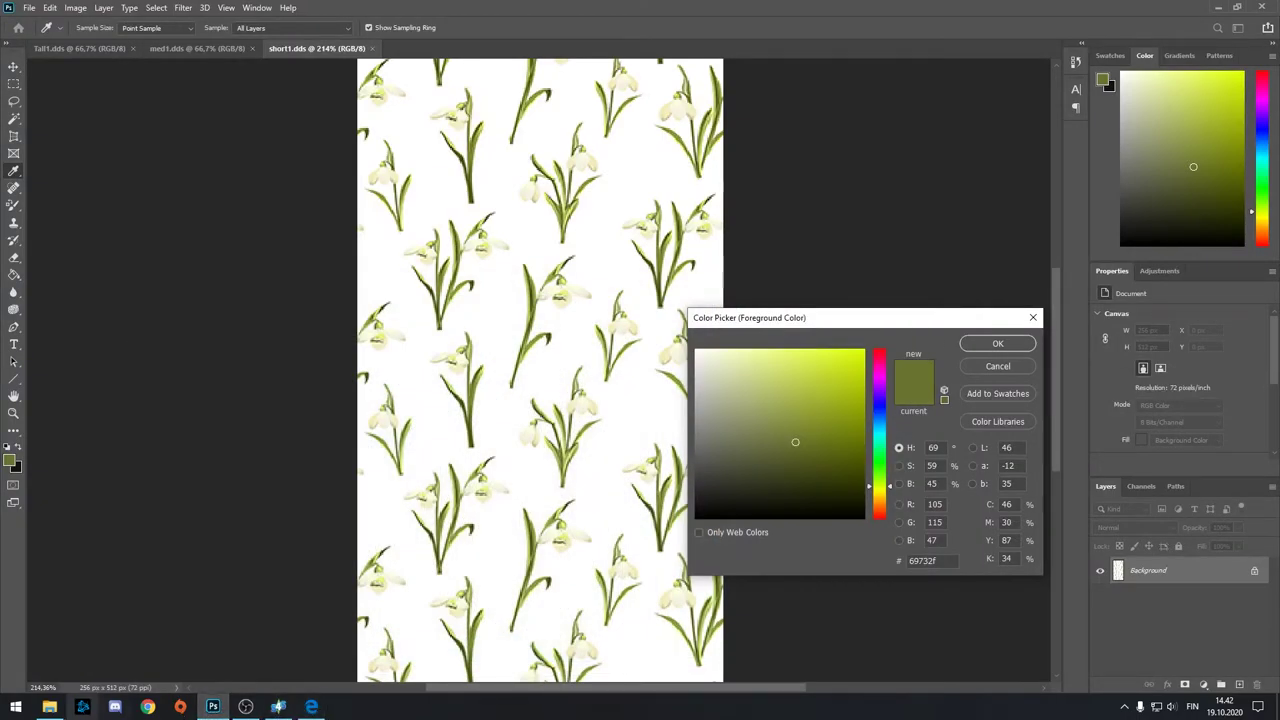
click(49, 706)
click(620, 248)
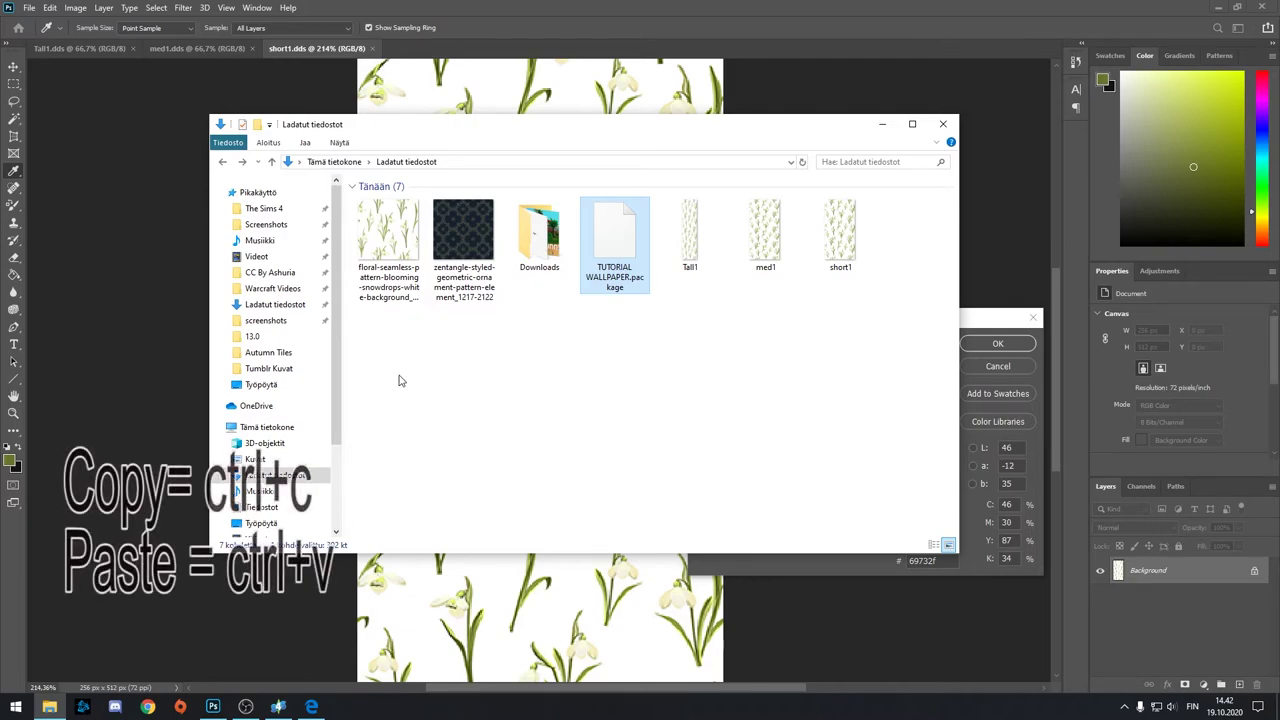
click(264, 208)
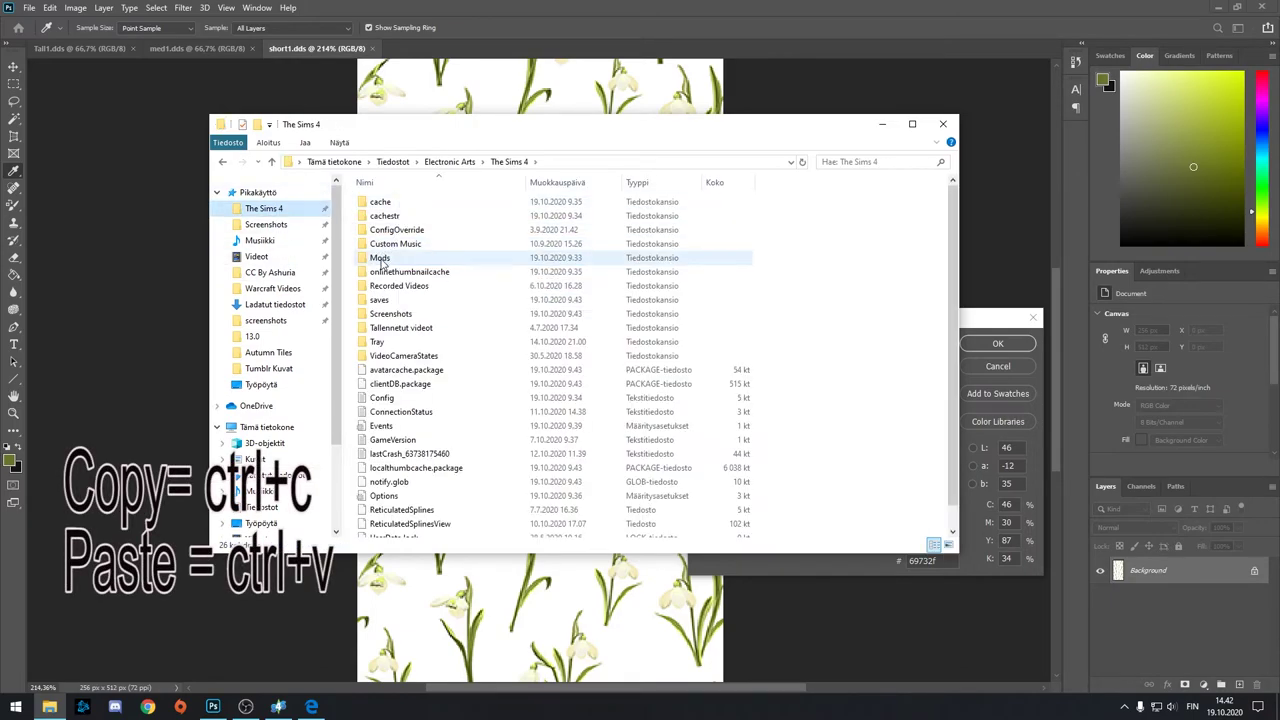
double_click(386, 257)
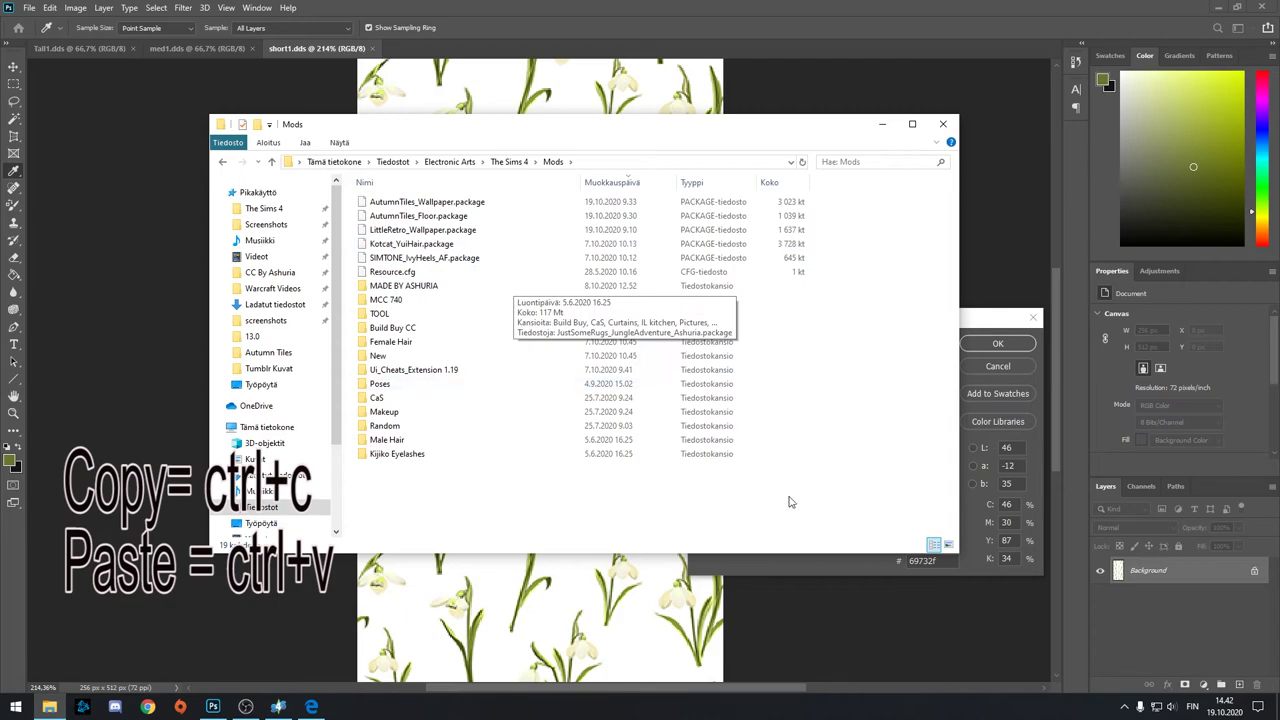
key(ctrl+v)
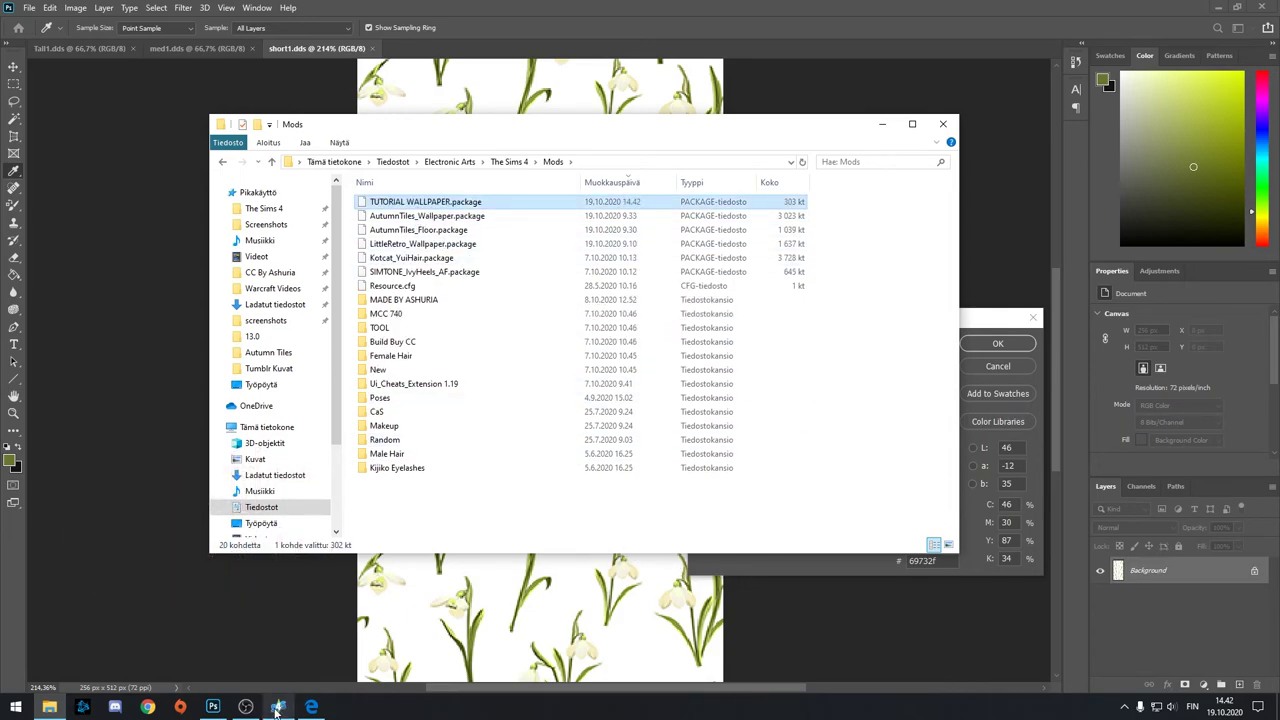
- Launch The Sims 4, dismiss the startup list of custom content, and resume the saved game
click(180, 706)
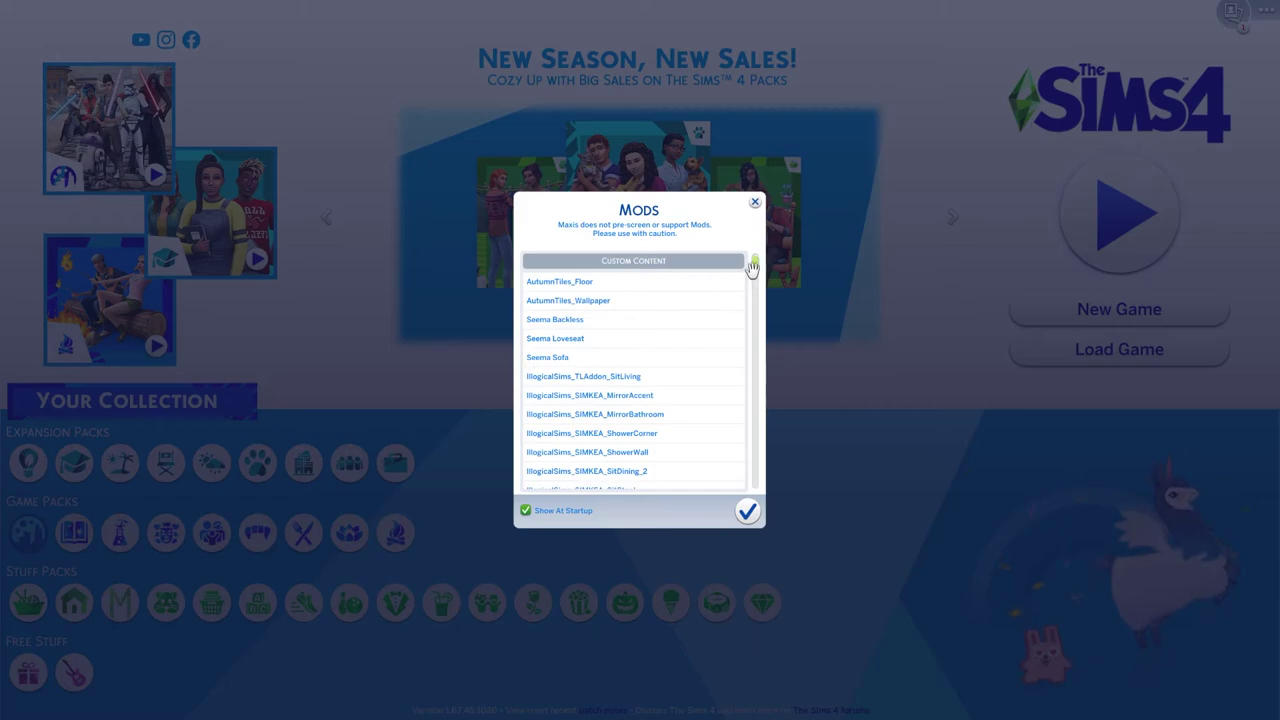
drag(754, 264, 815, 235)
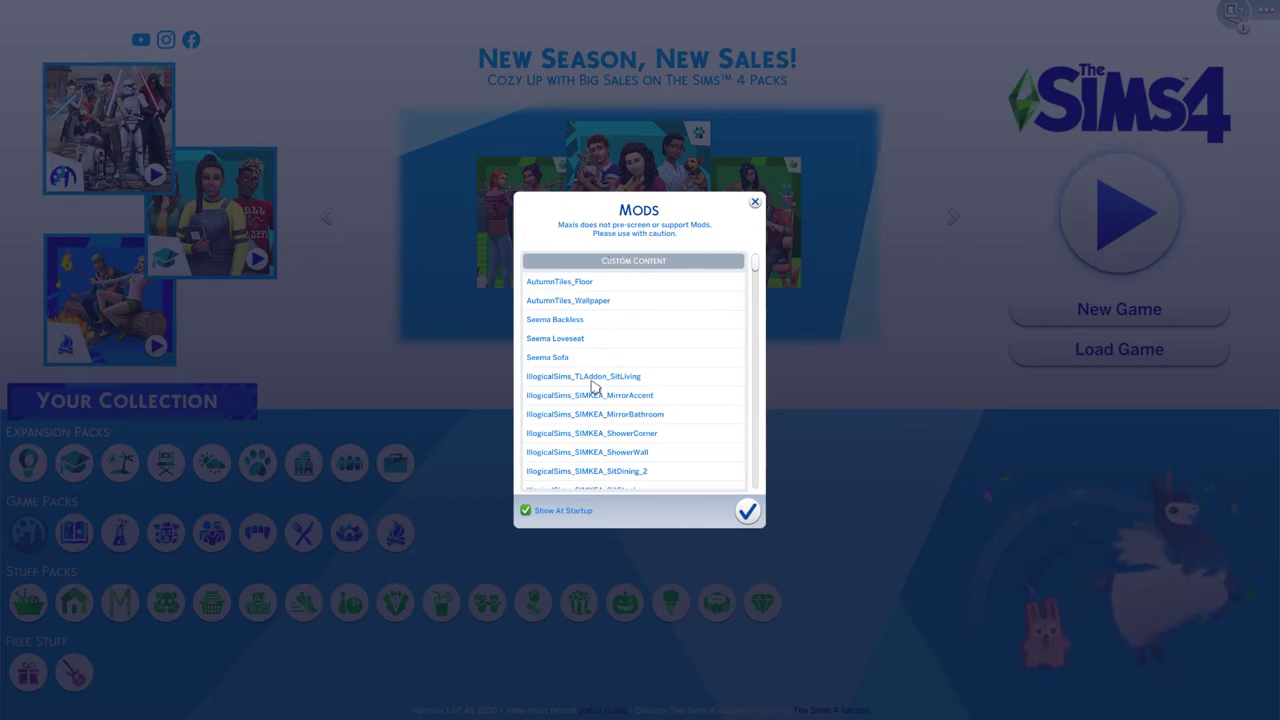
drag(755, 266, 806, 254)
drag(754, 266, 813, 242)
click(748, 511)
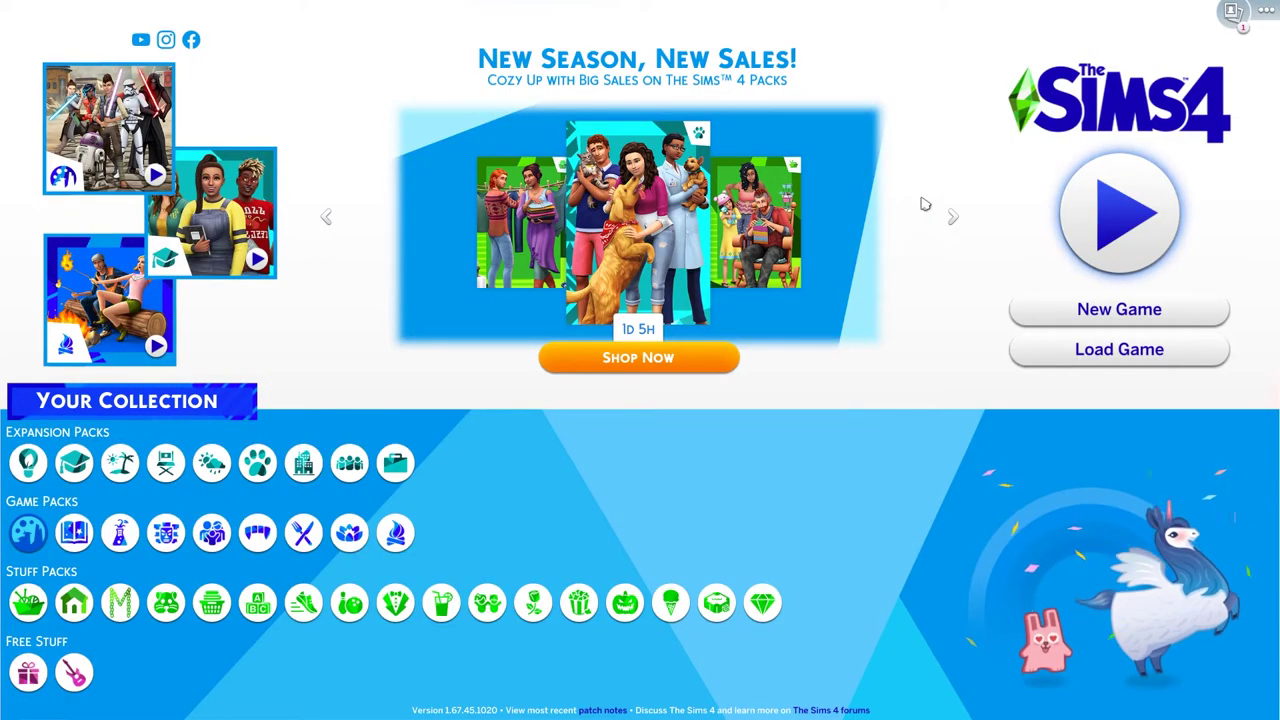
click(1101, 207)
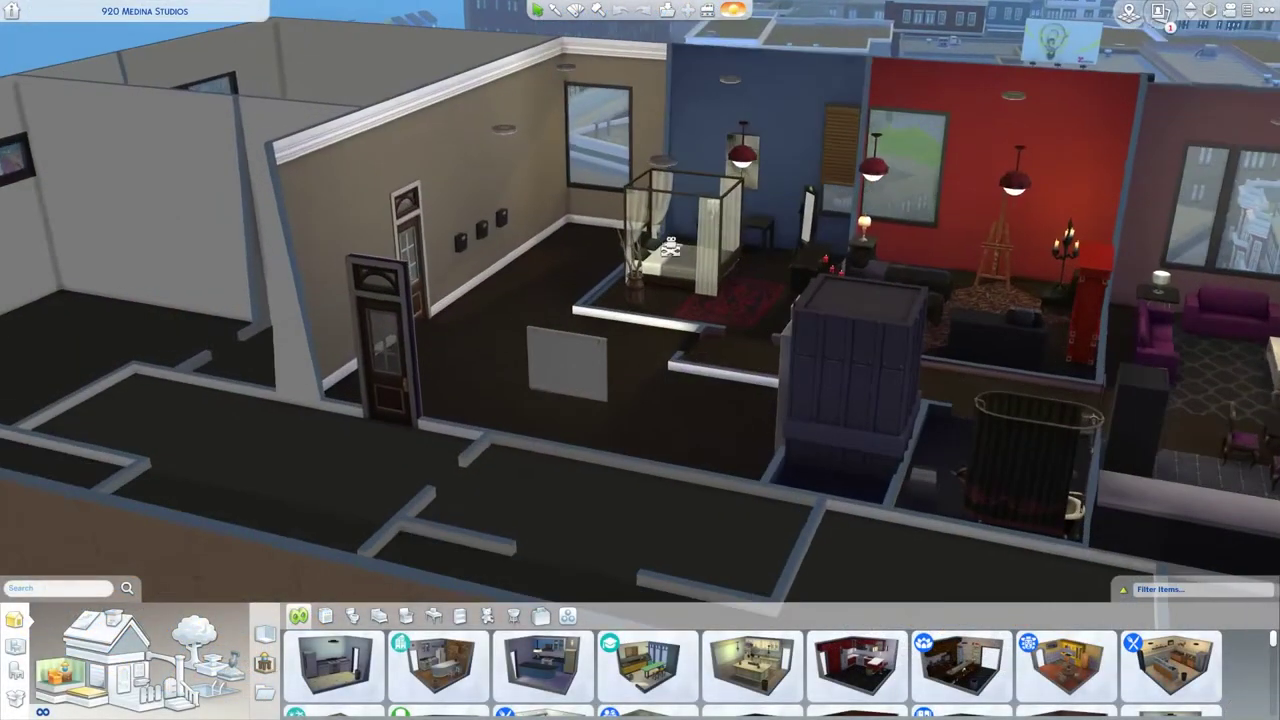
- Place another round ceiling light near the door in the red room of 920 Medina Studios
key(d)
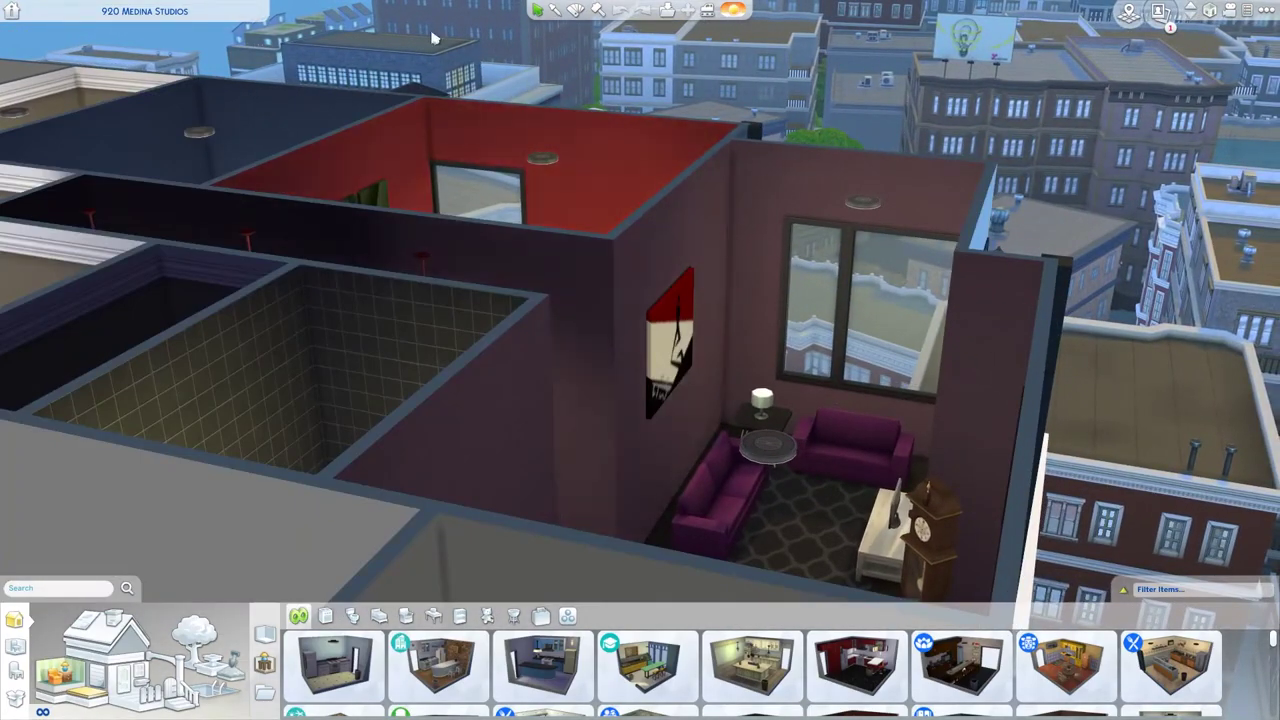
middle_drag(432, 37, 812, 318)
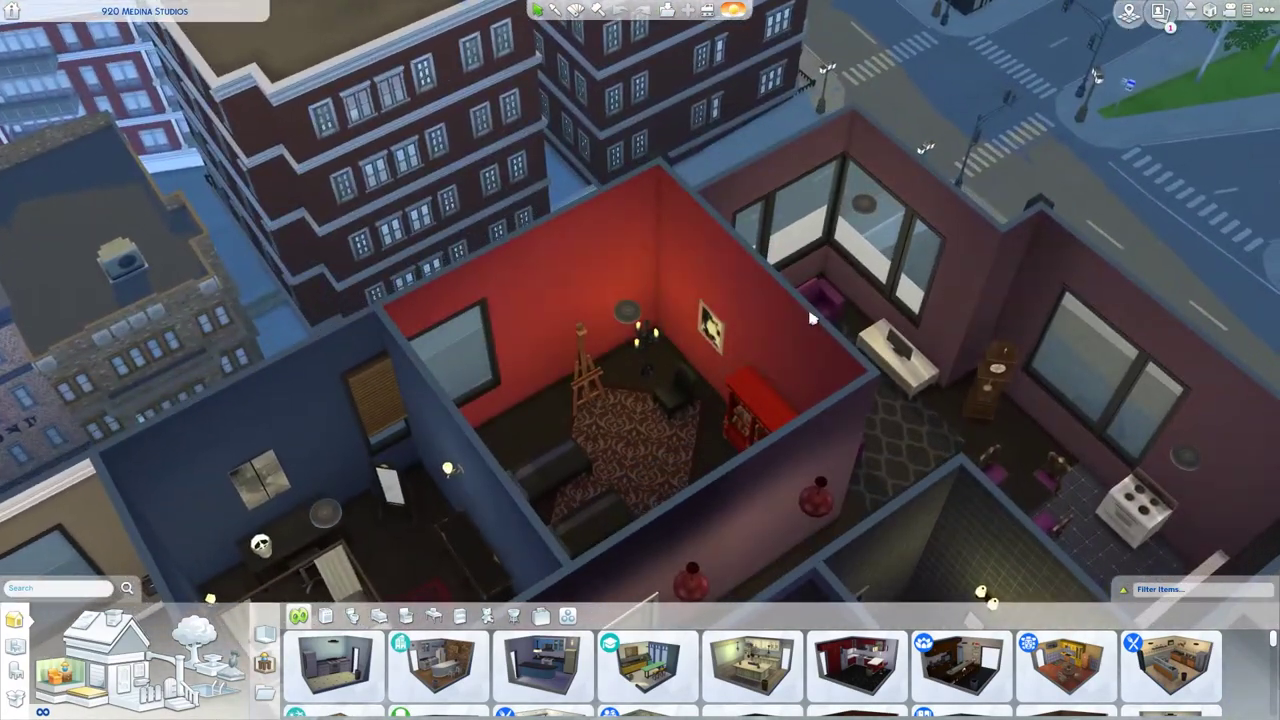
key(e)
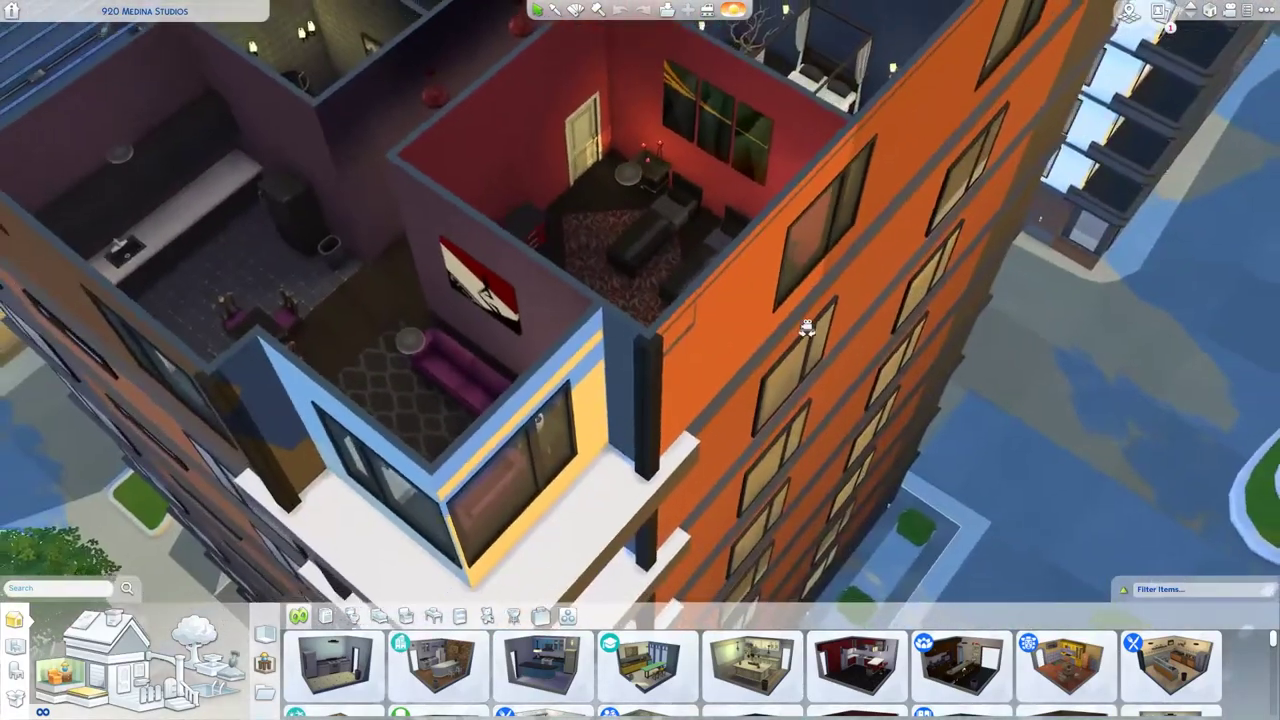
scroll(727, 358, up, 5)
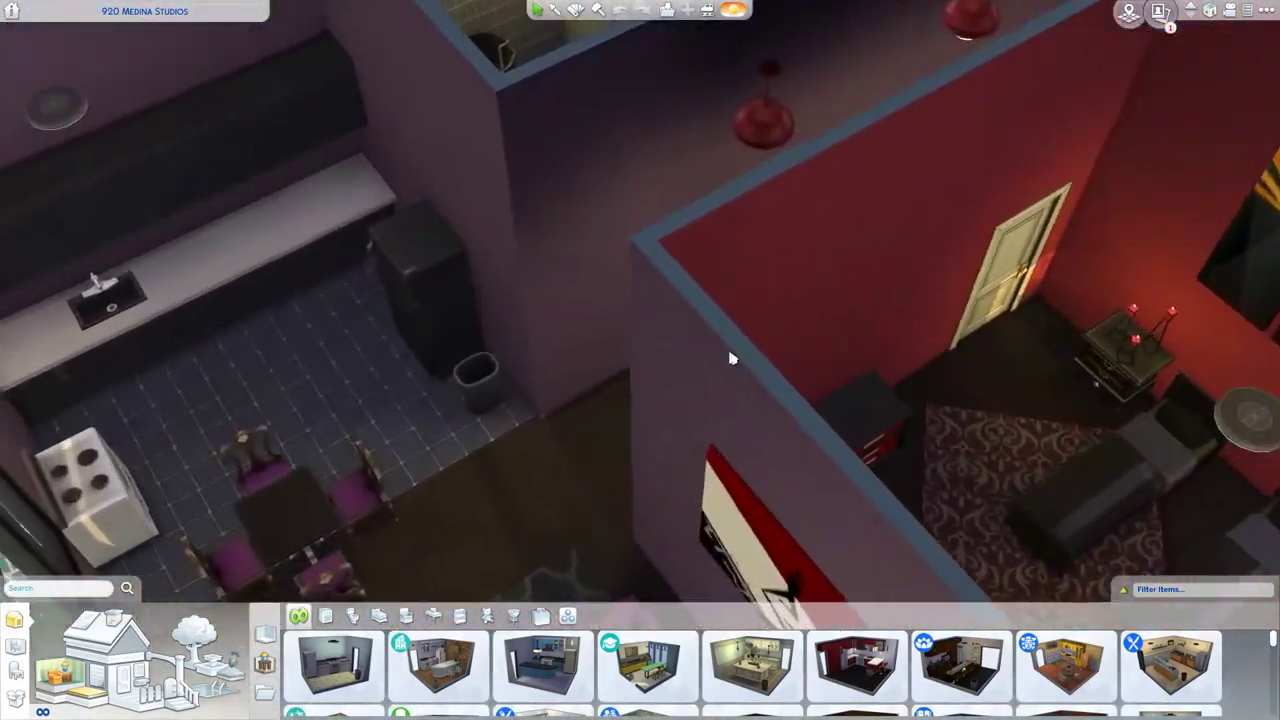
scroll(727, 358, up, 5)
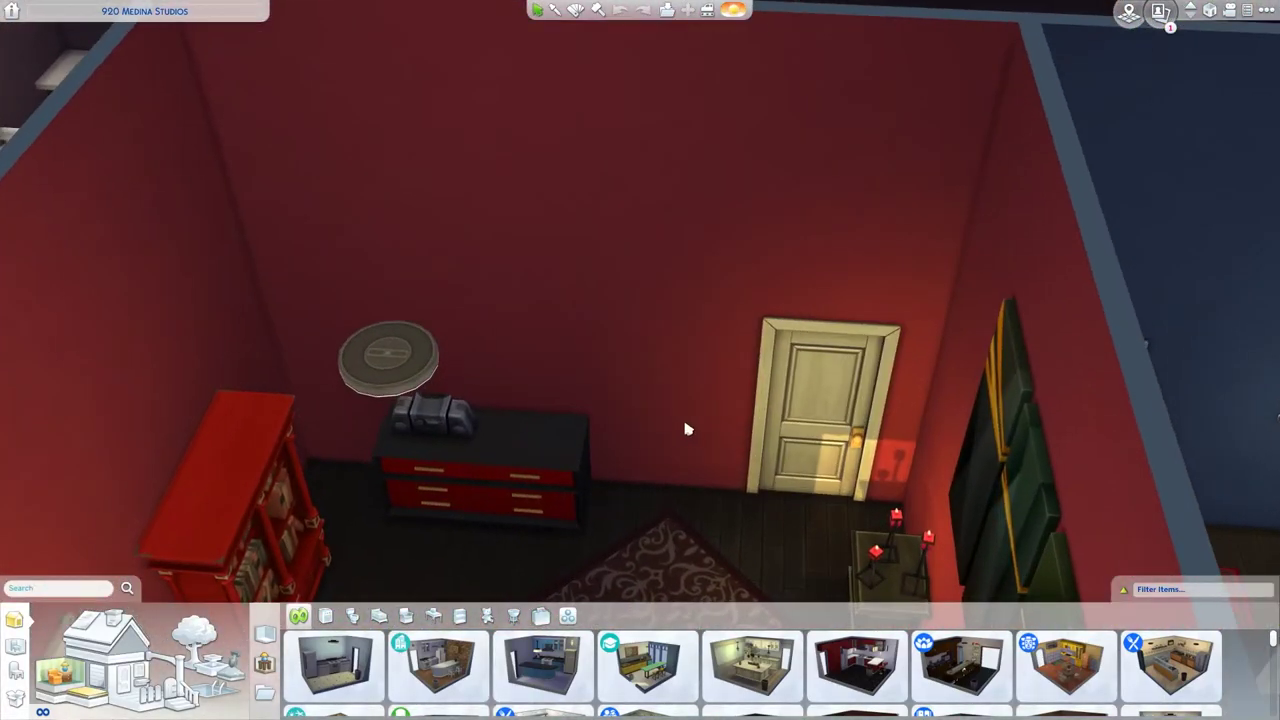
scroll(687, 521, down, 4)
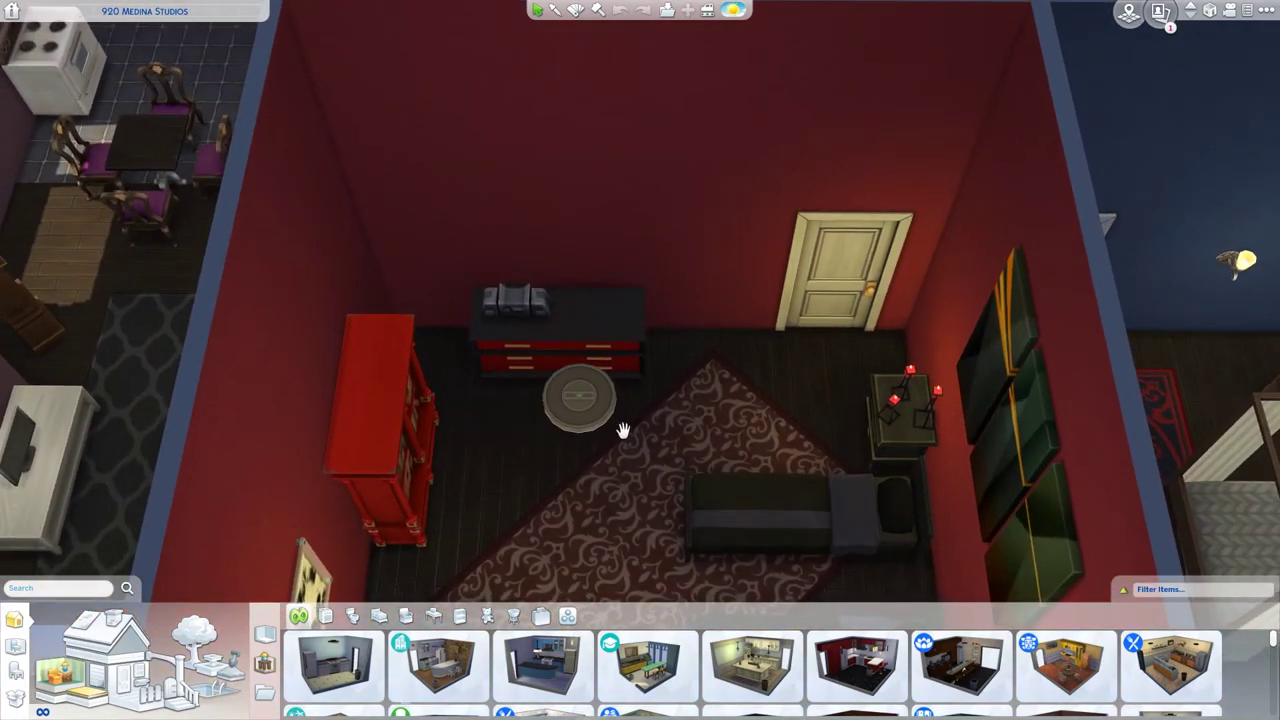
click(582, 398)
click(688, 517)
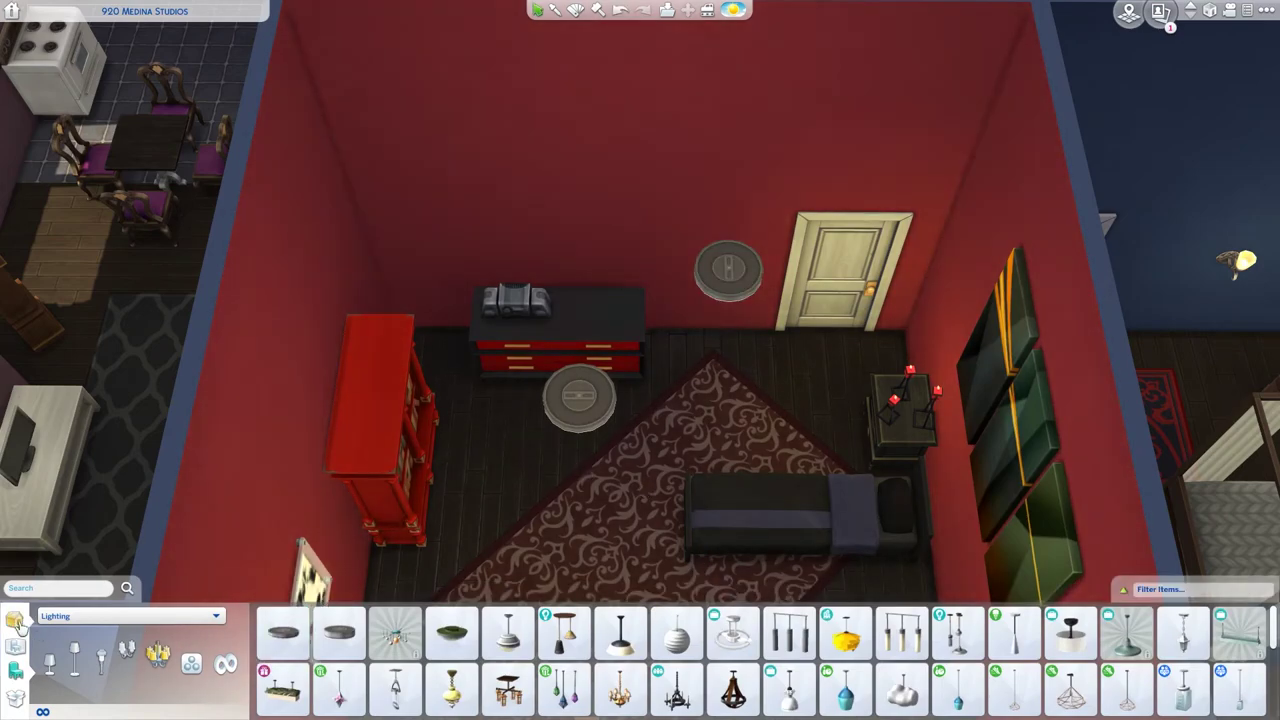
- Show the wallpapers in the build catalogue and filter them to Custom Content only
click(18, 625)
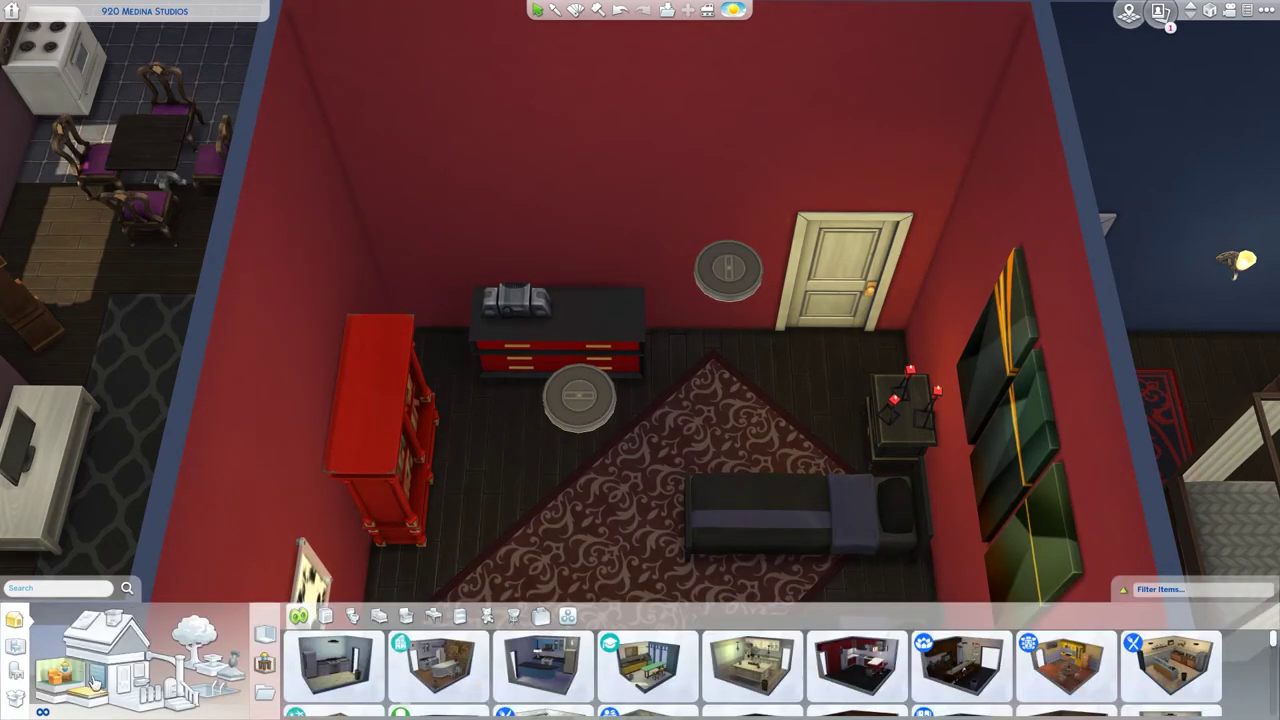
click(95, 675)
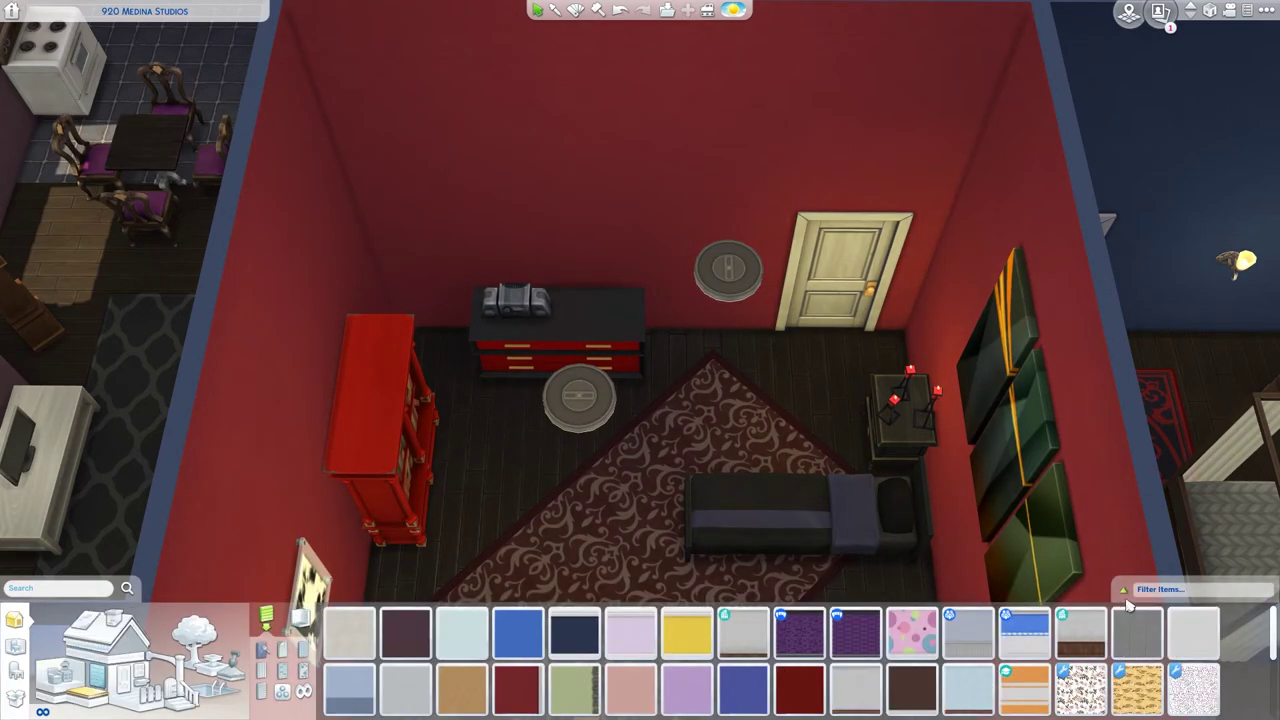
click(282, 650)
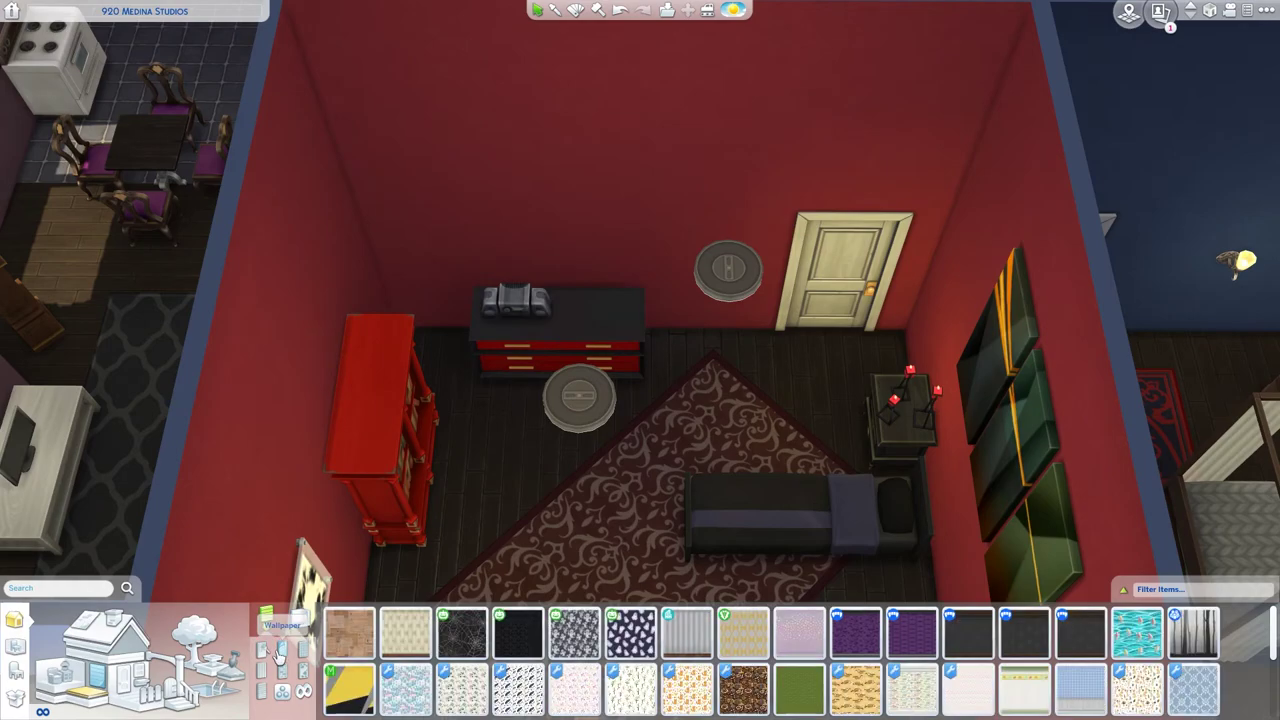
click(637, 692)
key(Escape)
click(1126, 592)
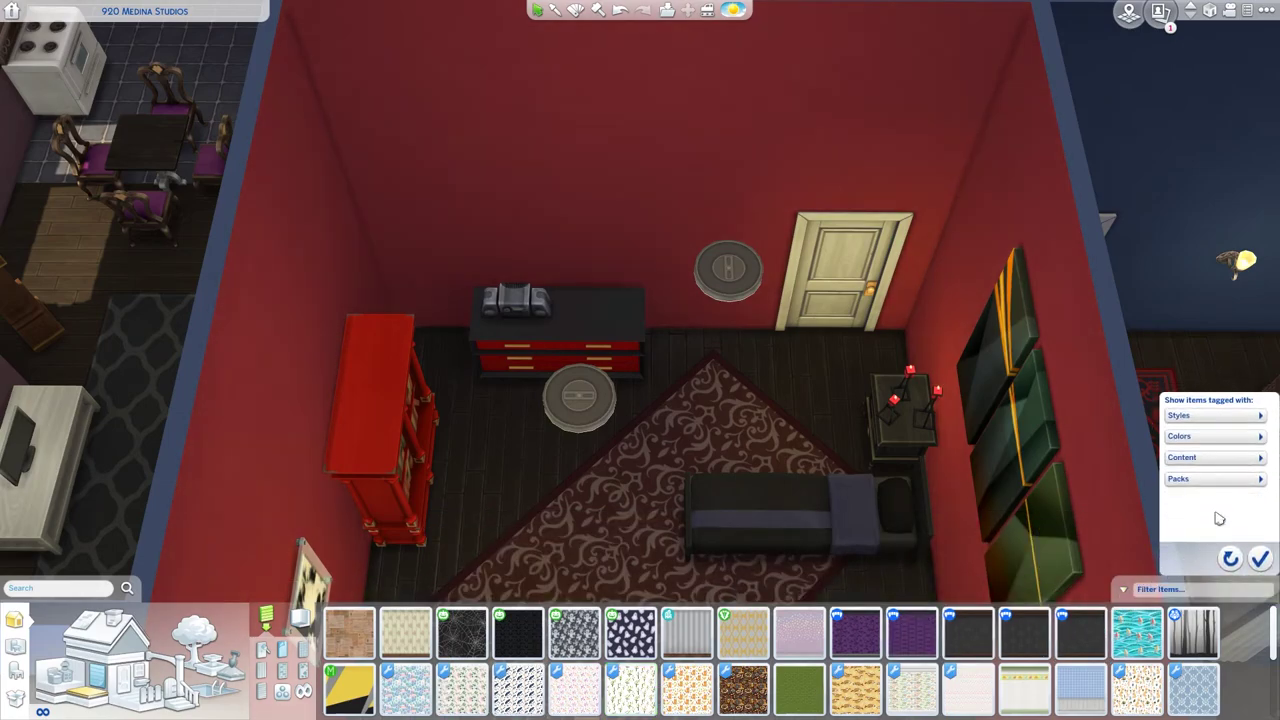
click(1200, 459)
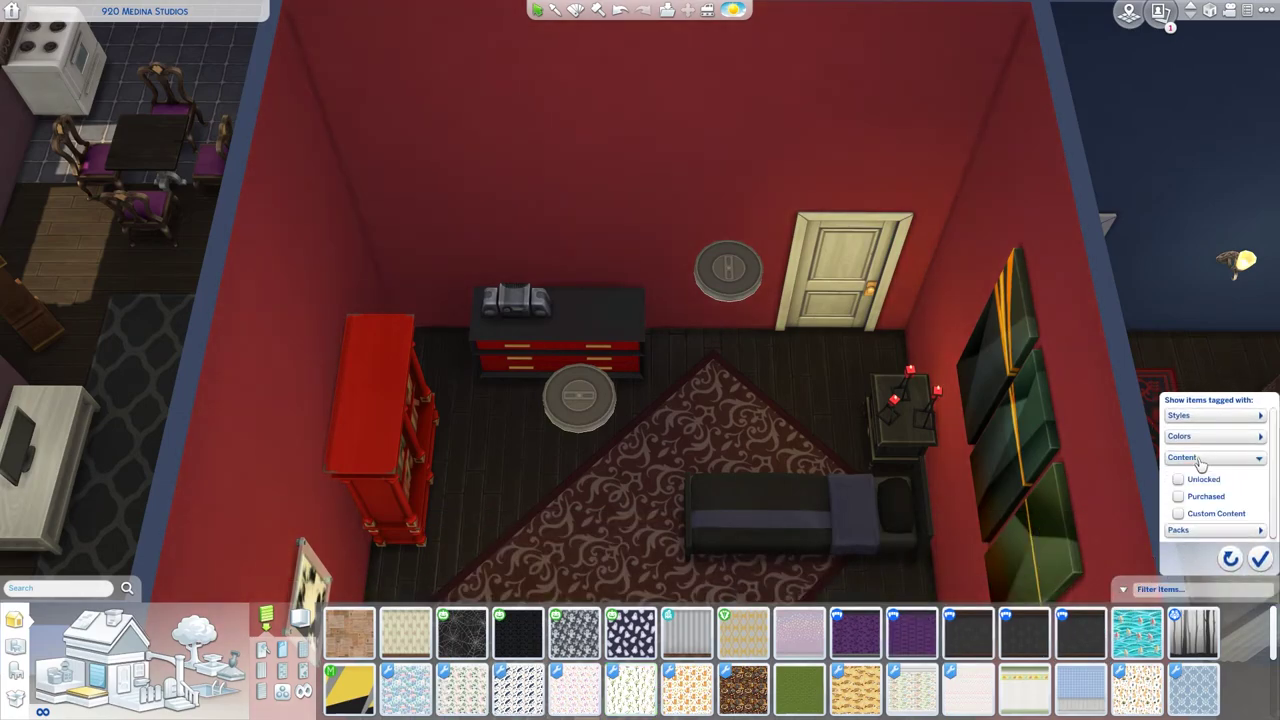
click(1222, 516)
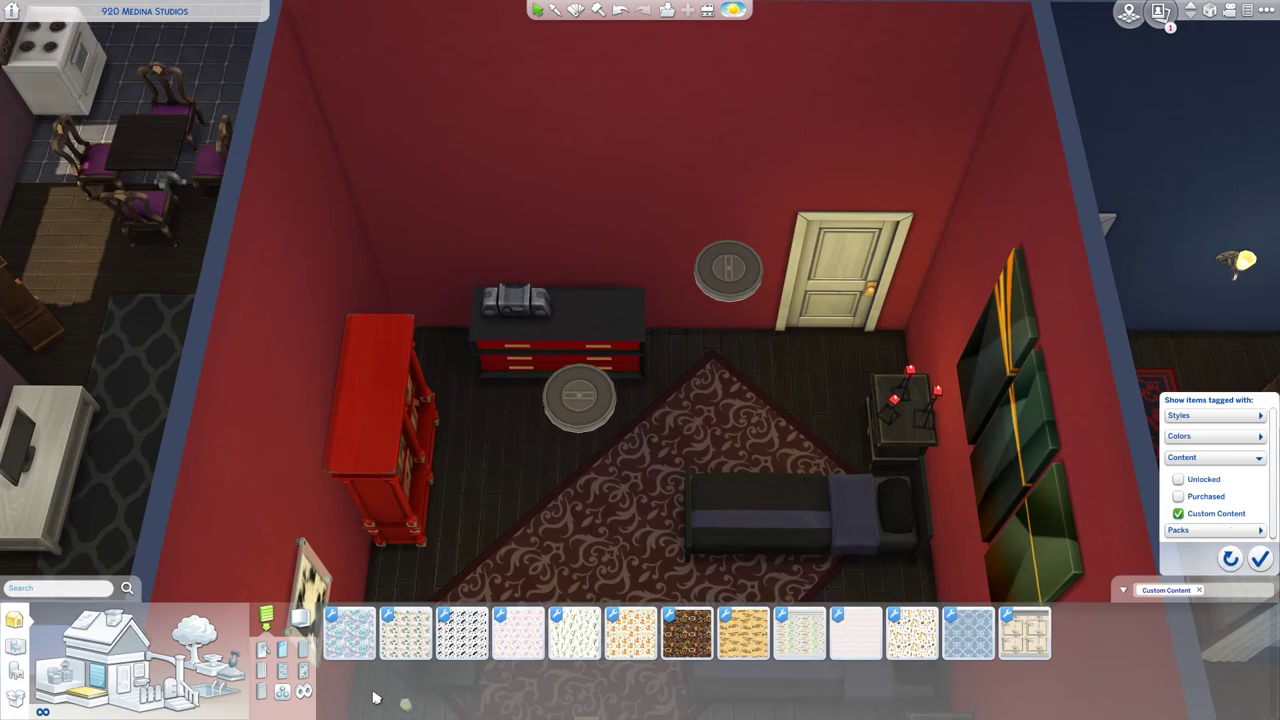
- Cover the red room's whole wall containing the door with the snowdrops wallpaper named TUTORIAL
click(585, 655)
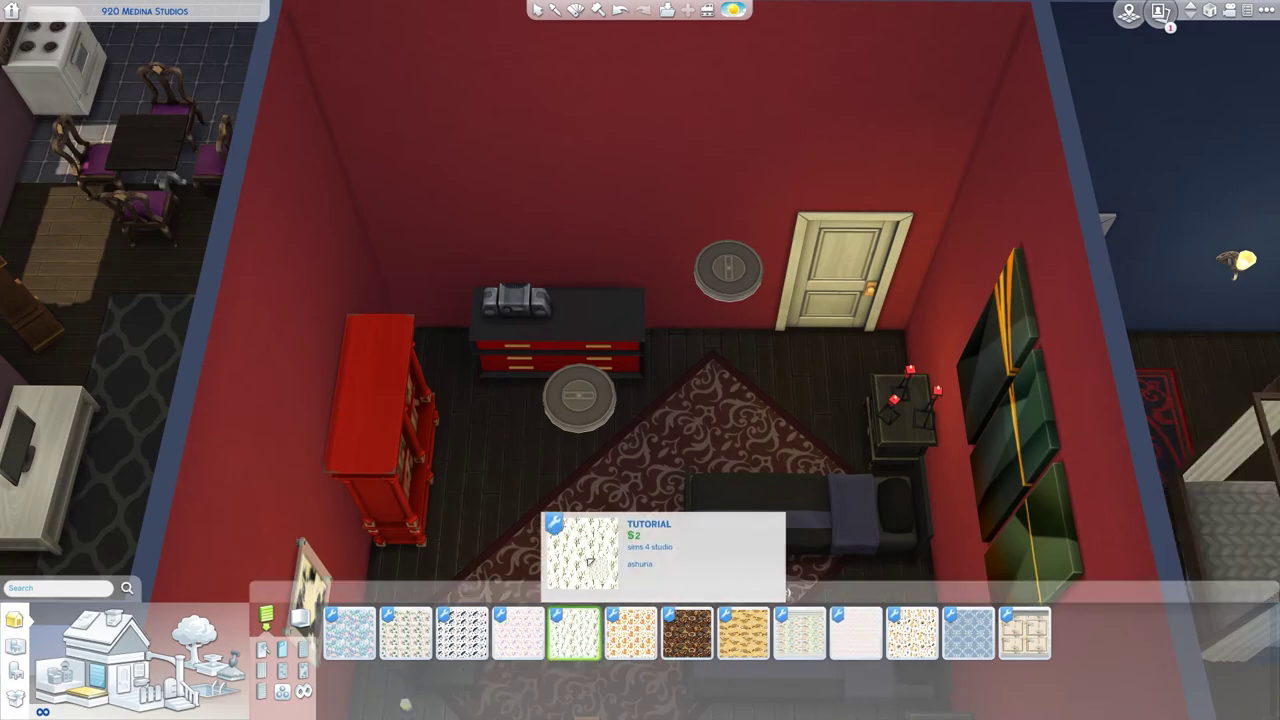
click(430, 220)
key(ctrl+z)
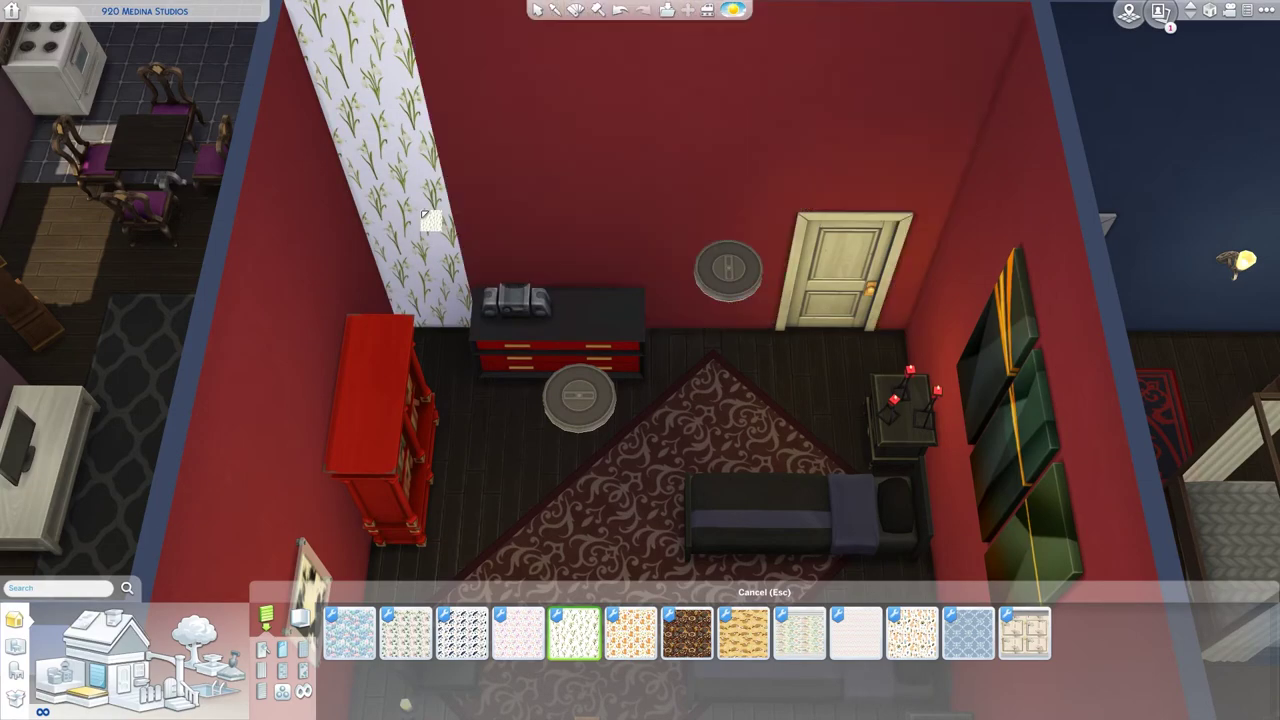
click(430, 220)
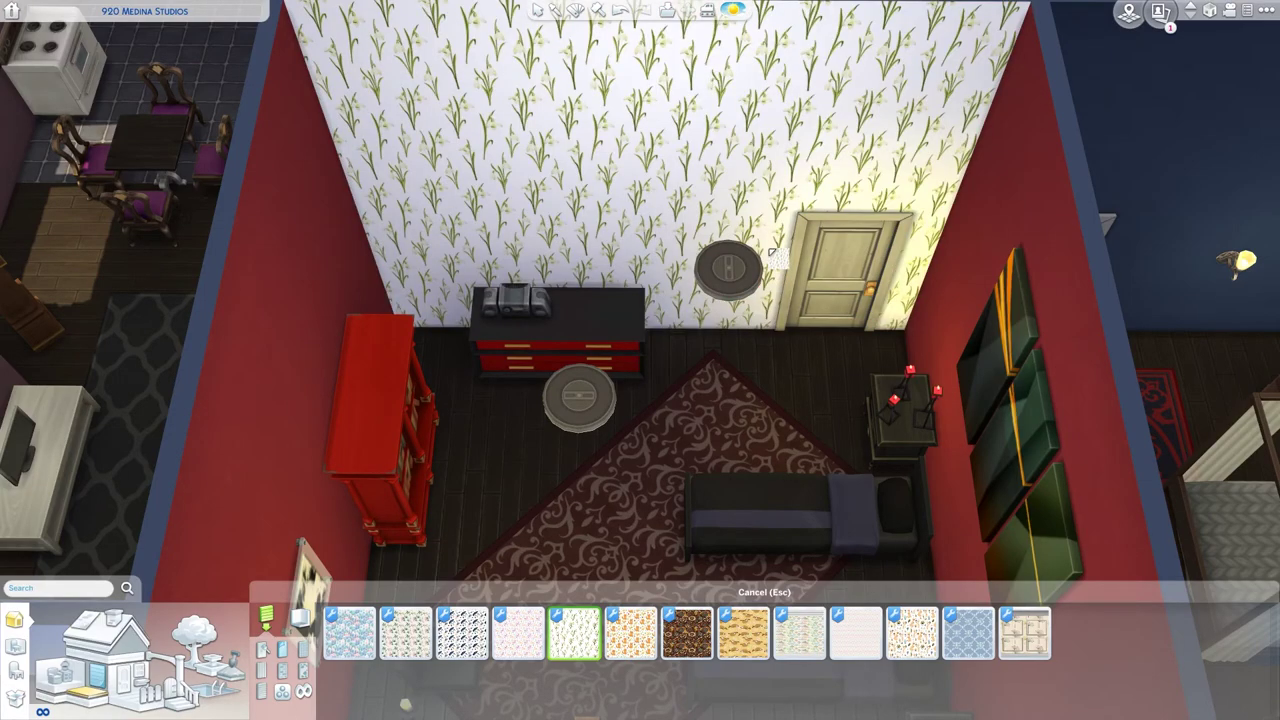
- Delete the round ceiling light that blocks the view of the papered wall above the door
scroll(778, 258, up, 5)
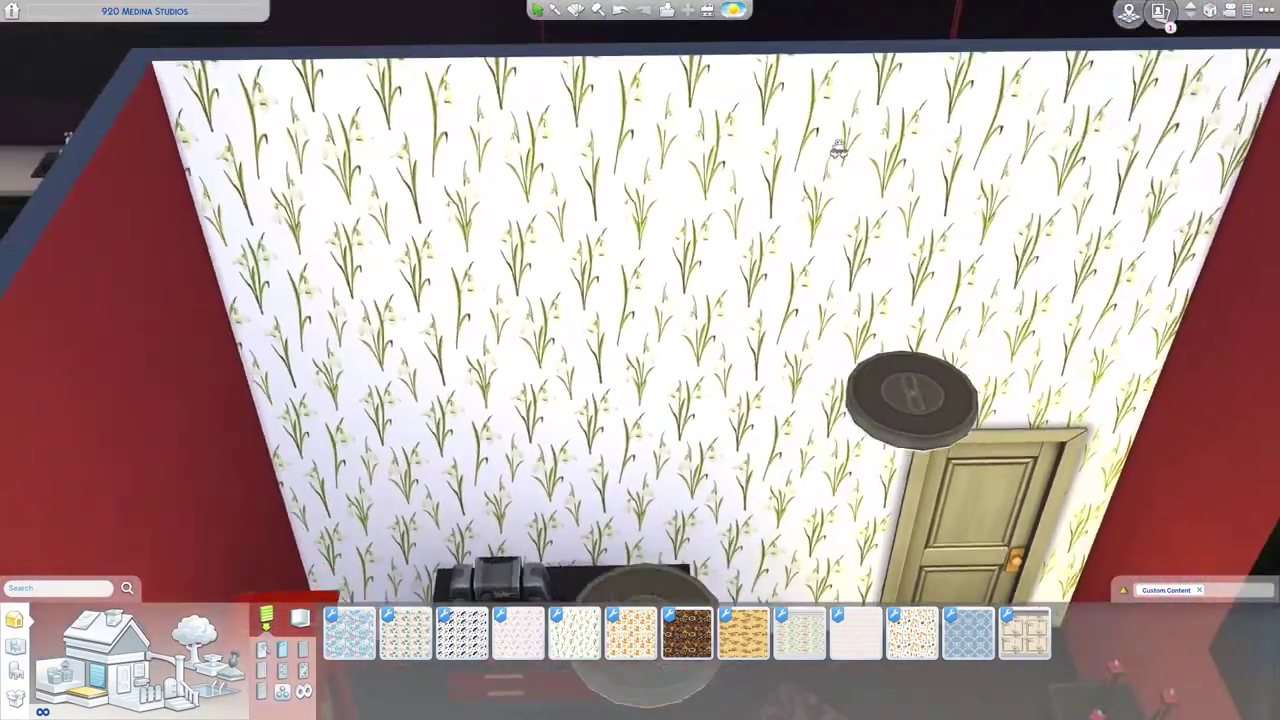
scroll(838, 148, down, 2)
click(829, 429)
key(Delete)
- Examine the snowdrops wallpaper on the wall up close and from further back using the free camera
scroll(840, 427, up, 5)
key(Tab)
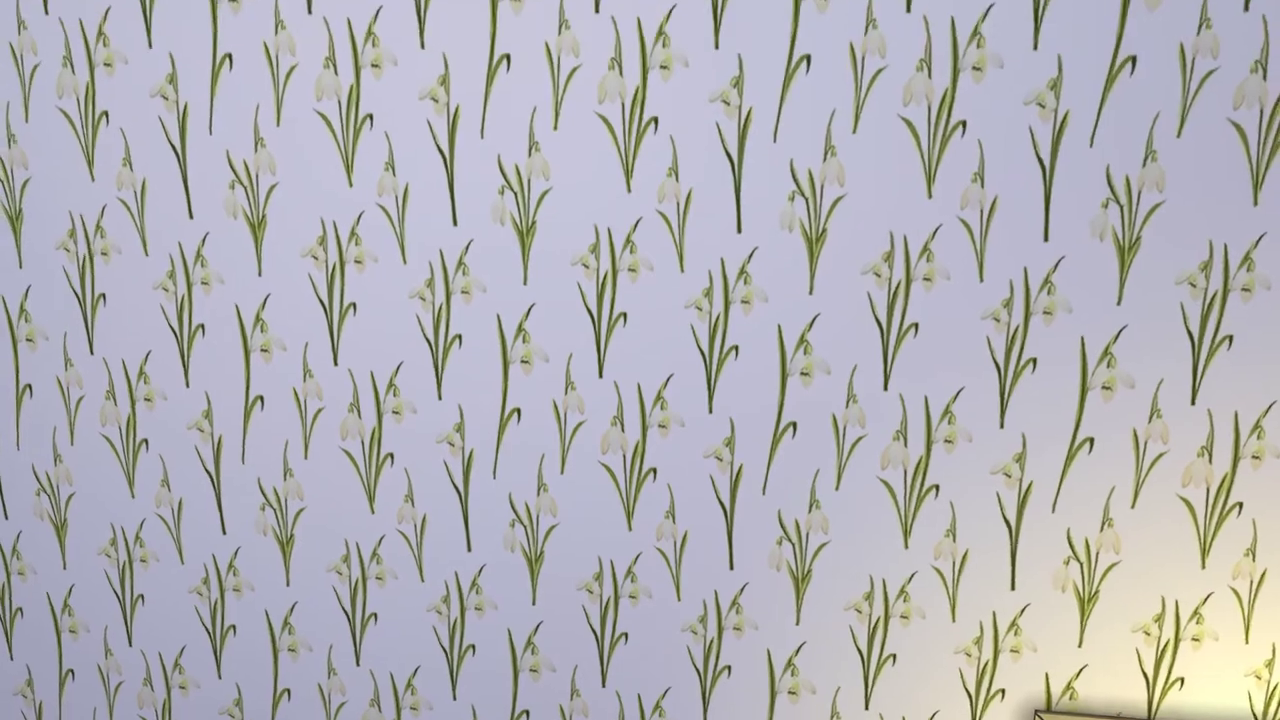
scroll(640, 360, down, 3)
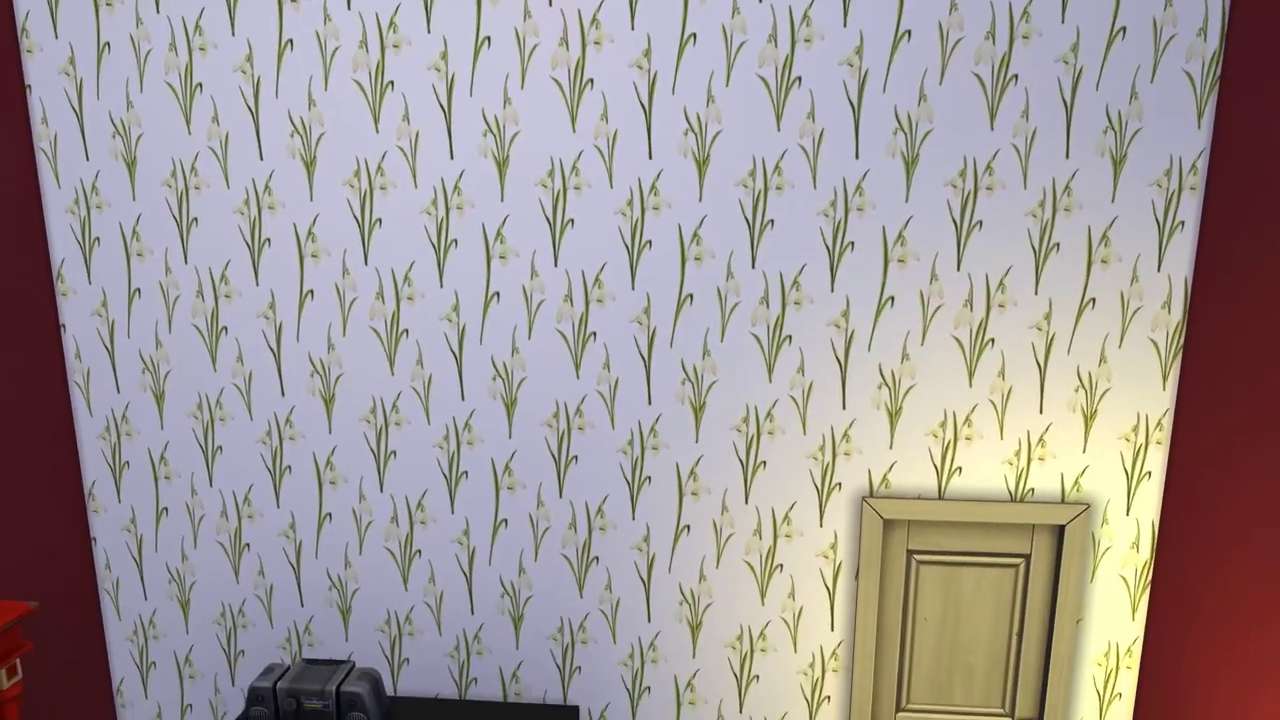
scroll(640, 360, up, 2)
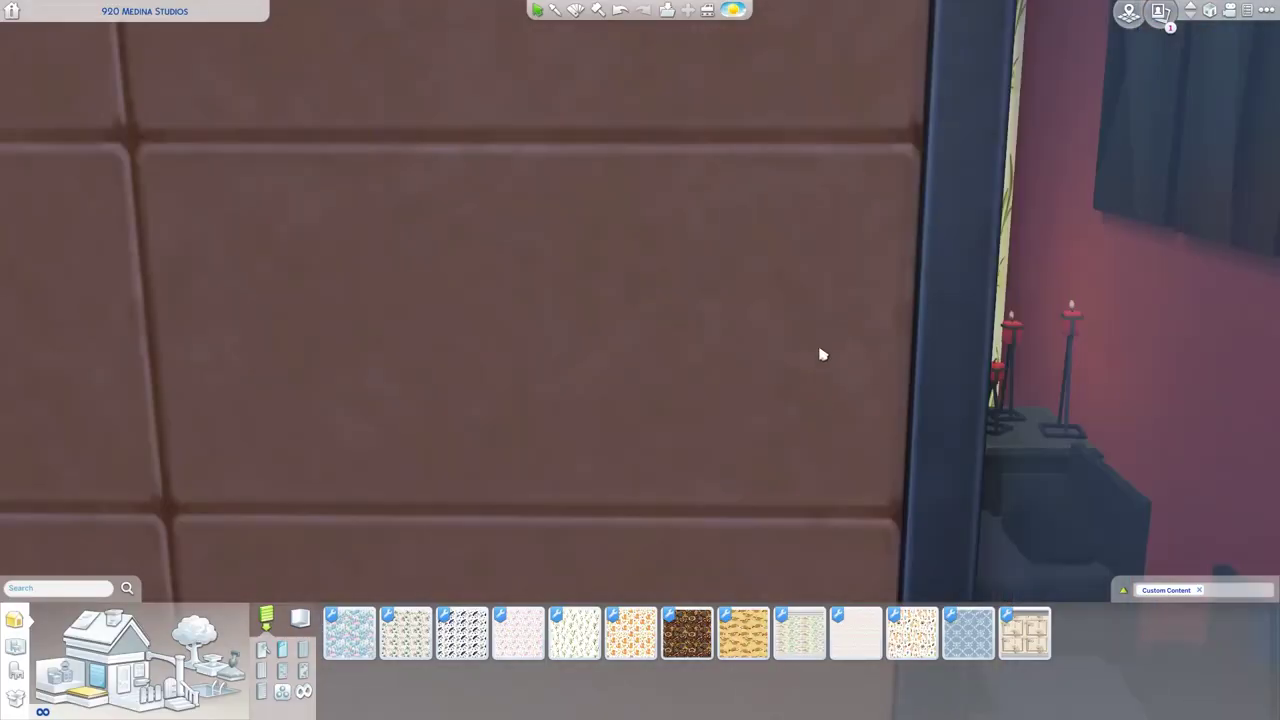
- Cover all the remaining red walls of the room with the snowdrops wallpaper named TUTORIAL
middle_drag(822, 354, 794, 207)
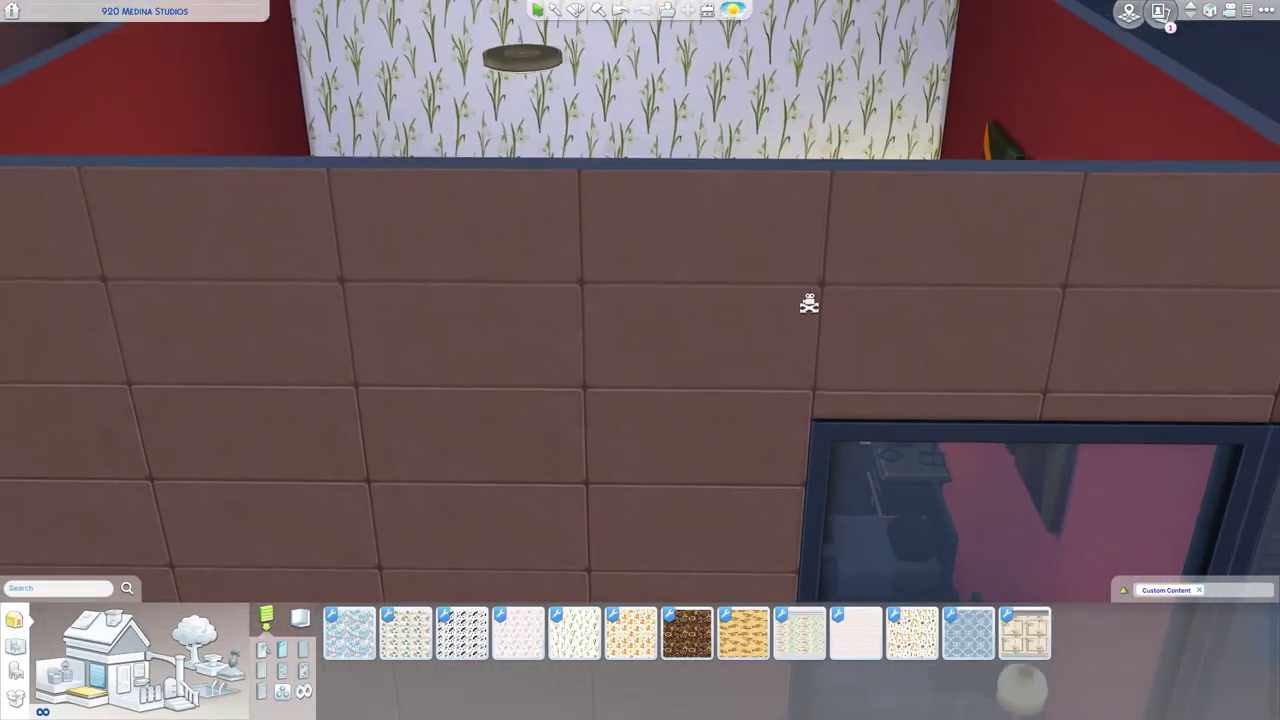
middle_drag(811, 298, 810, 347)
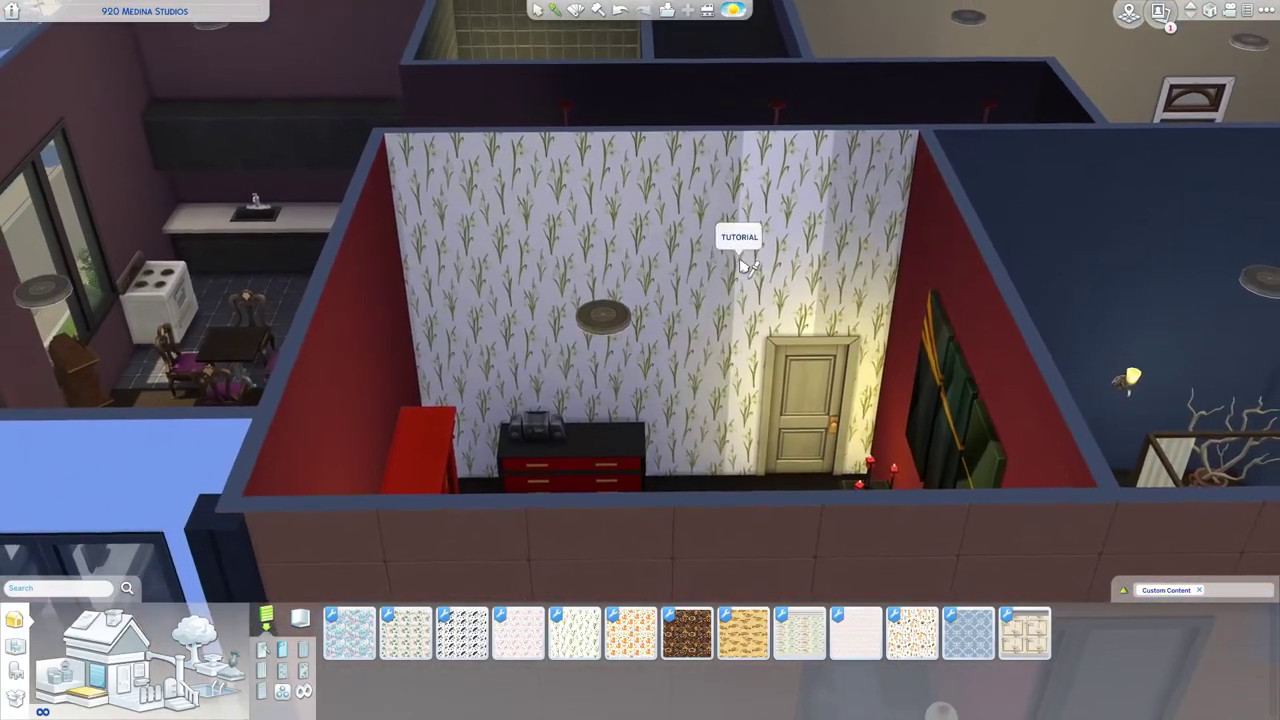
click(743, 265)
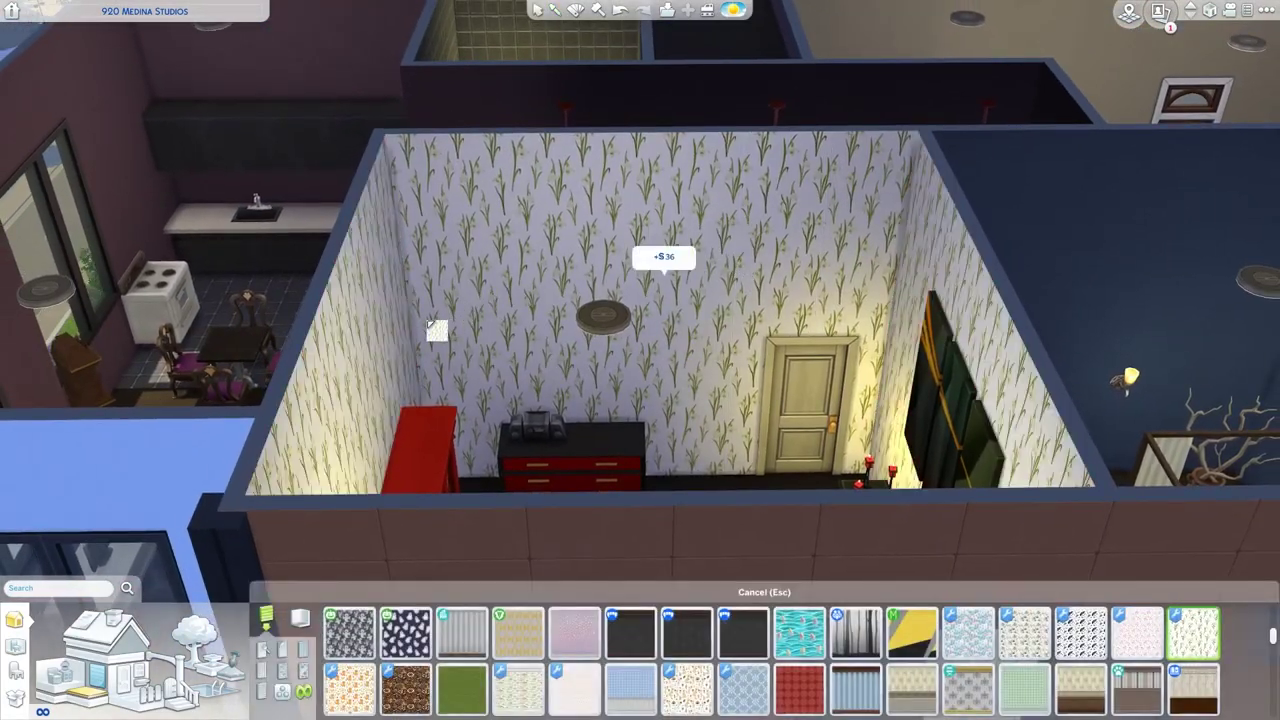
- Examine the fully papered room from several angles, up close on the snowdrops pattern and from further back
middle_drag(595, 365, 594, 362)
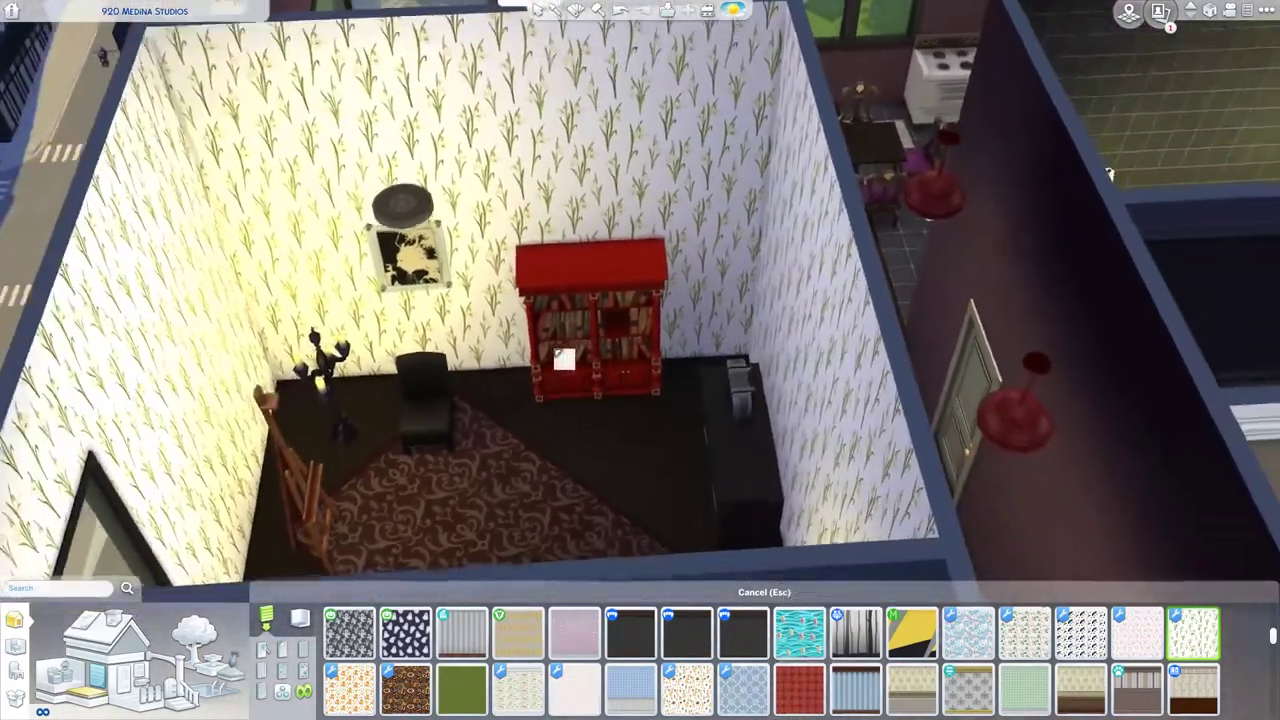
scroll(550, 420, down, 2)
middle_drag(549, 483, 623, 257)
scroll(626, 354, up, 3)
scroll(623, 257, up, 3)
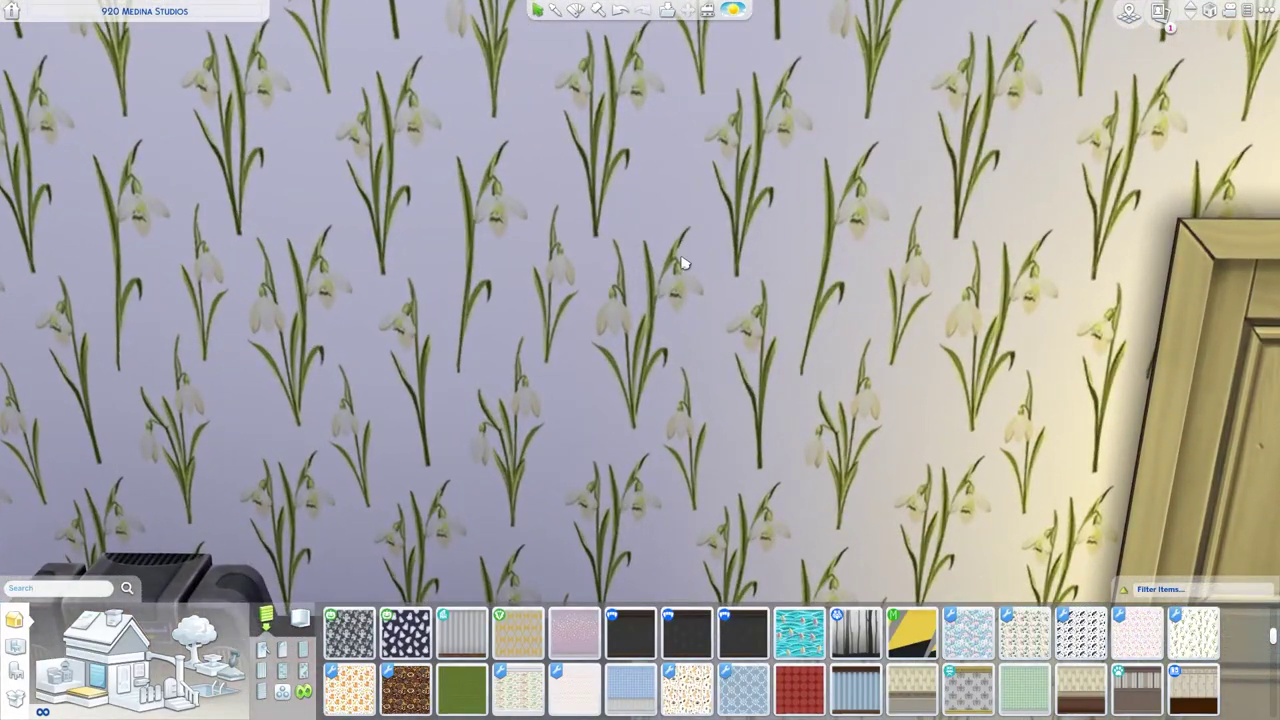
scroll(683, 262, down, 5)
middle_drag(700, 255, 538, 368)
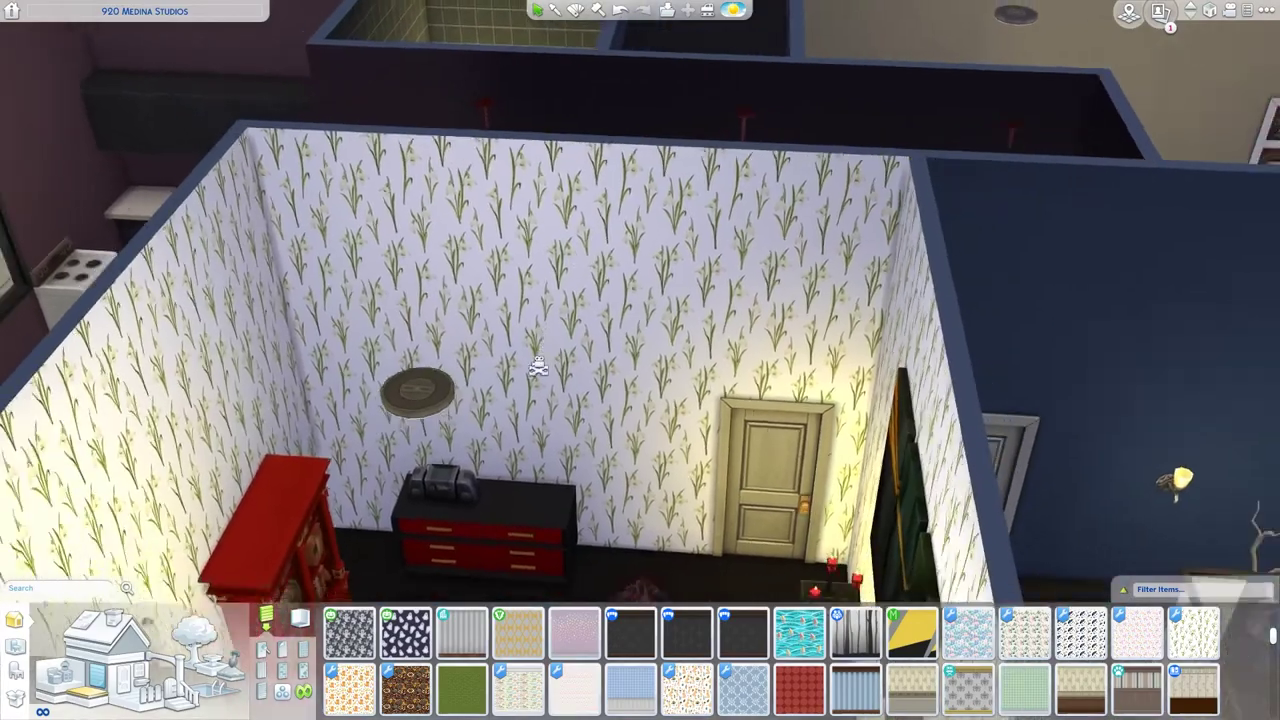
scroll(538, 368, down, 4)
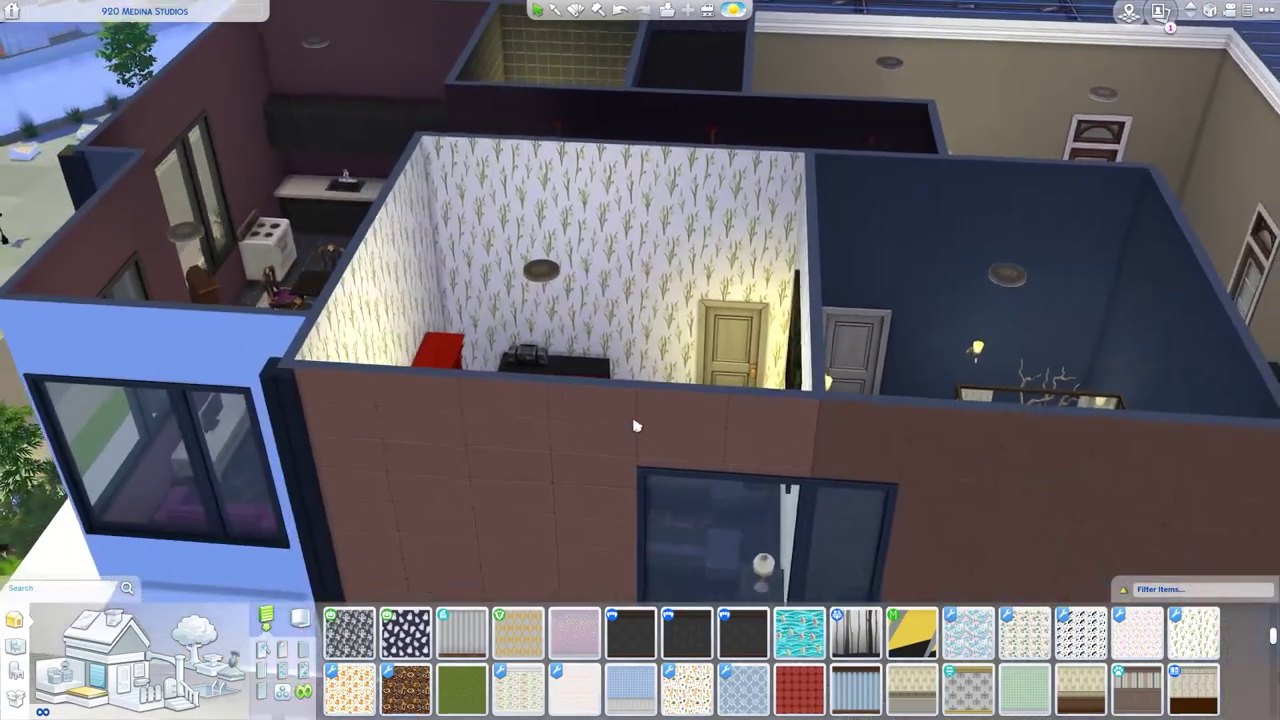
scroll(640, 427, up, 4)
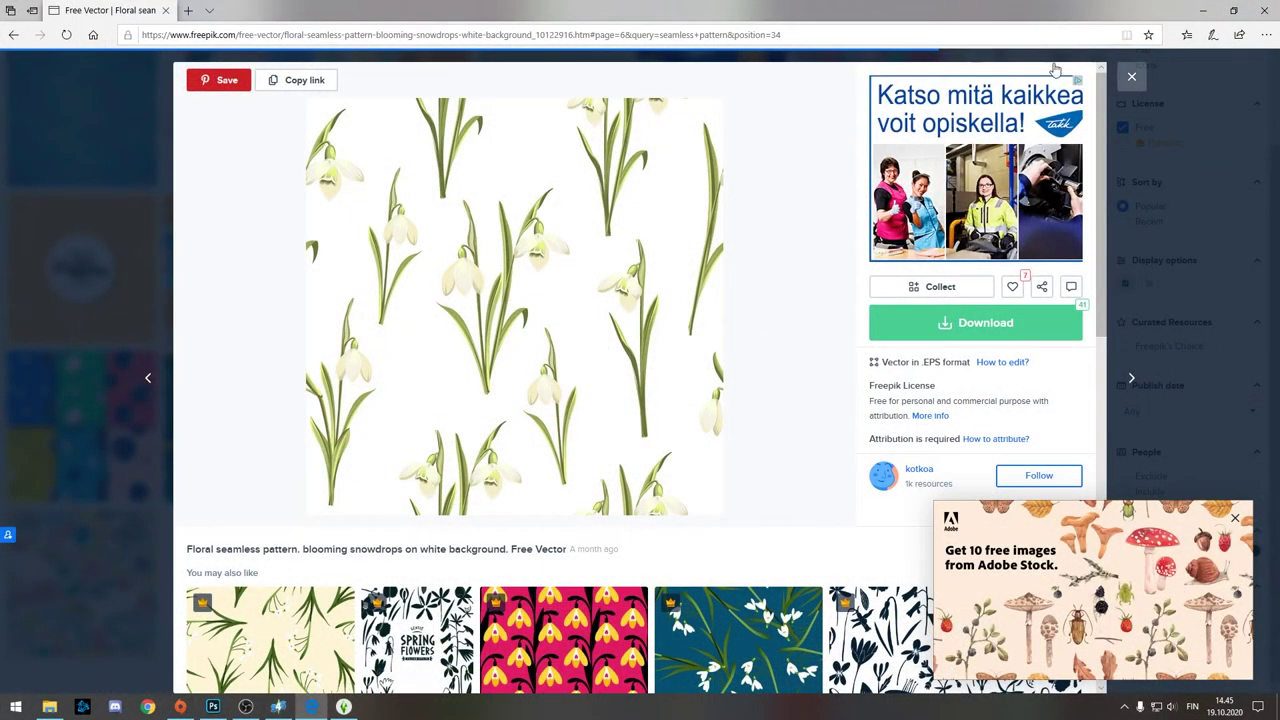
- Close the snowdrops pattern preview in the browser and look over the freepik.com home page
click(1131, 76)
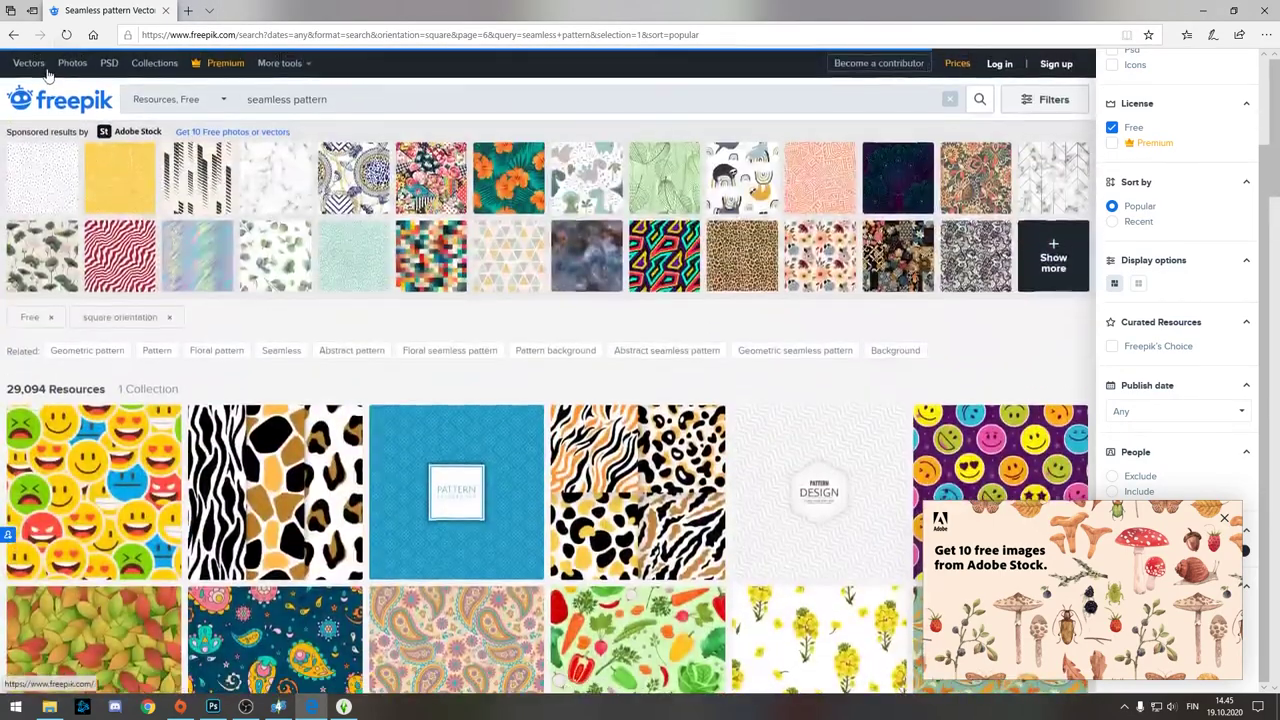
click(605, 34)
text(freepik.com)
key(Return)
scroll(672, 514, down, 3)
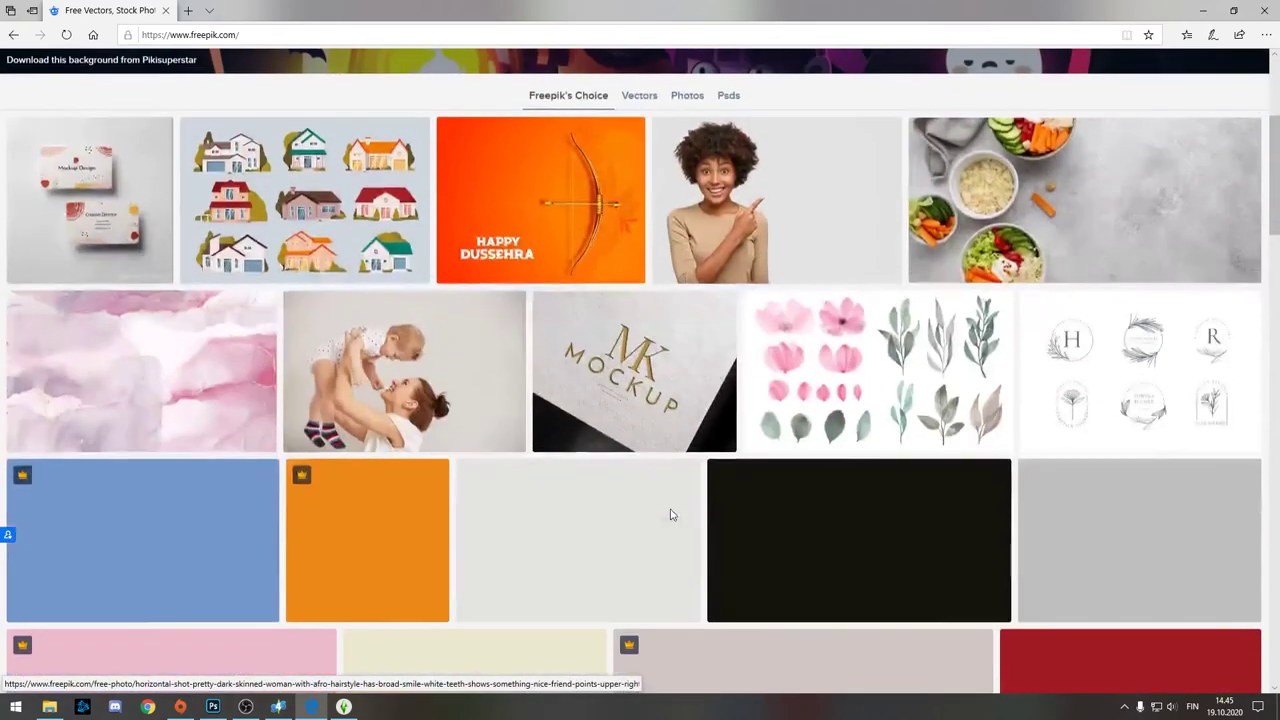
scroll(672, 515, up, 1)
scroll(672, 514, up, 2)
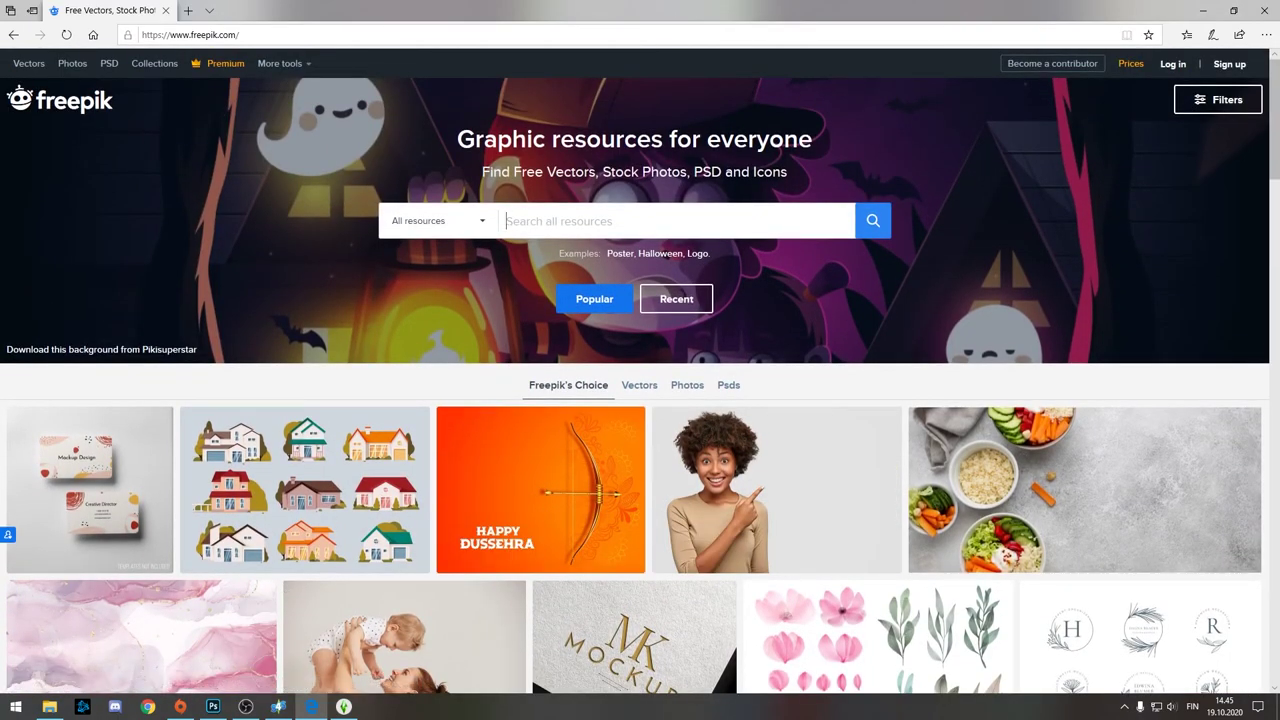
- Switch to Photoshop, dismiss the foreground colour picker and view the short1.dds and med1.dds wallpaper textures
key(alt+Tab)
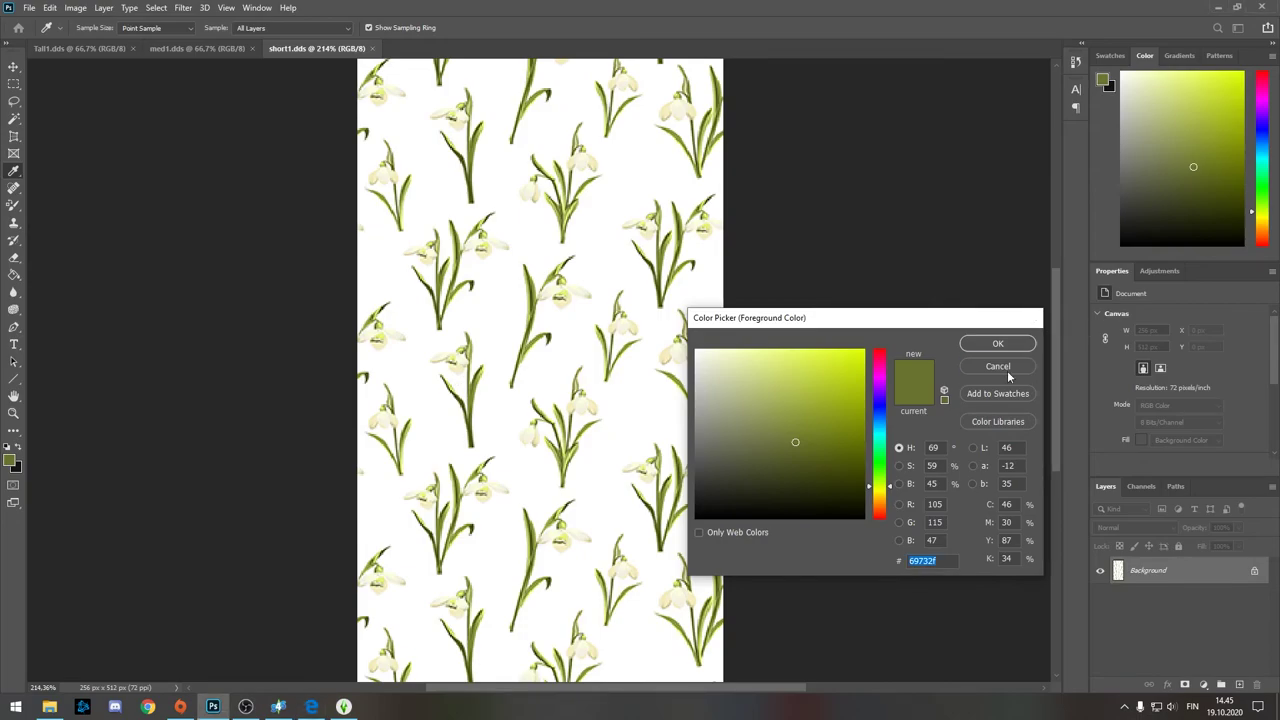
click(992, 366)
alt+scroll(796, 287, down, 3)
alt+scroll(796, 287, up, 1)
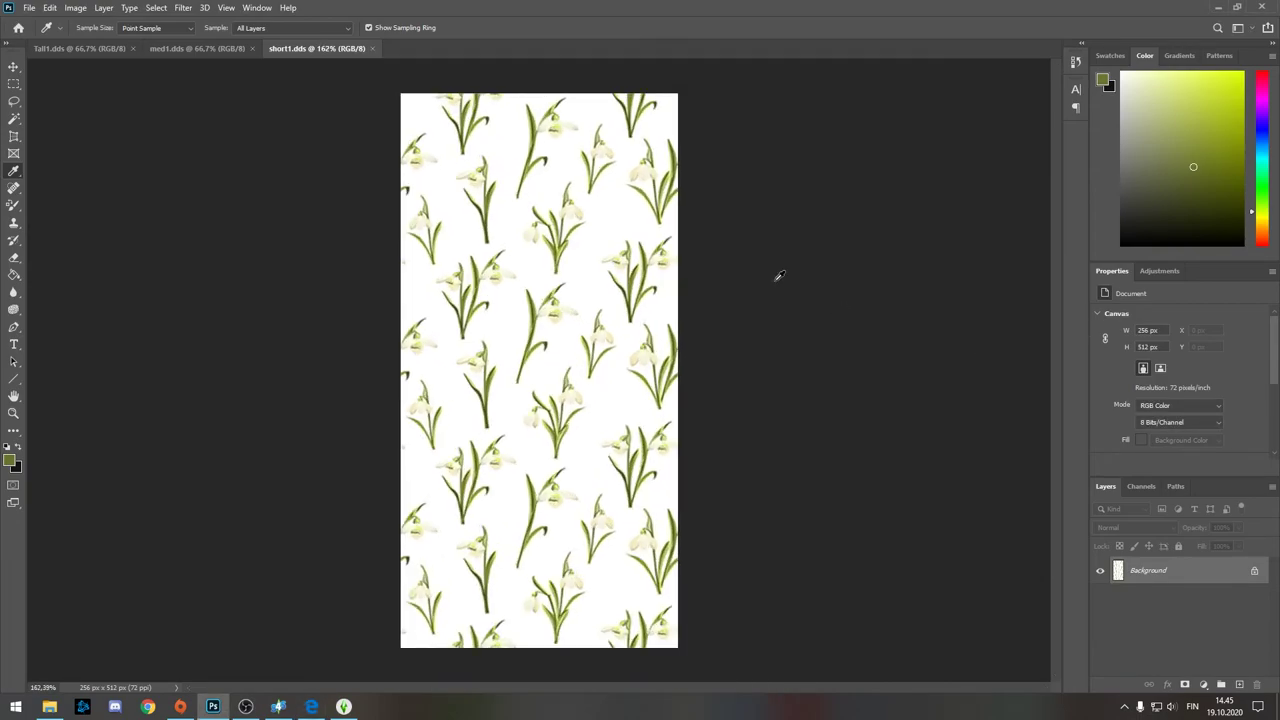
click(197, 48)
alt+scroll(777, 314, up, 3)
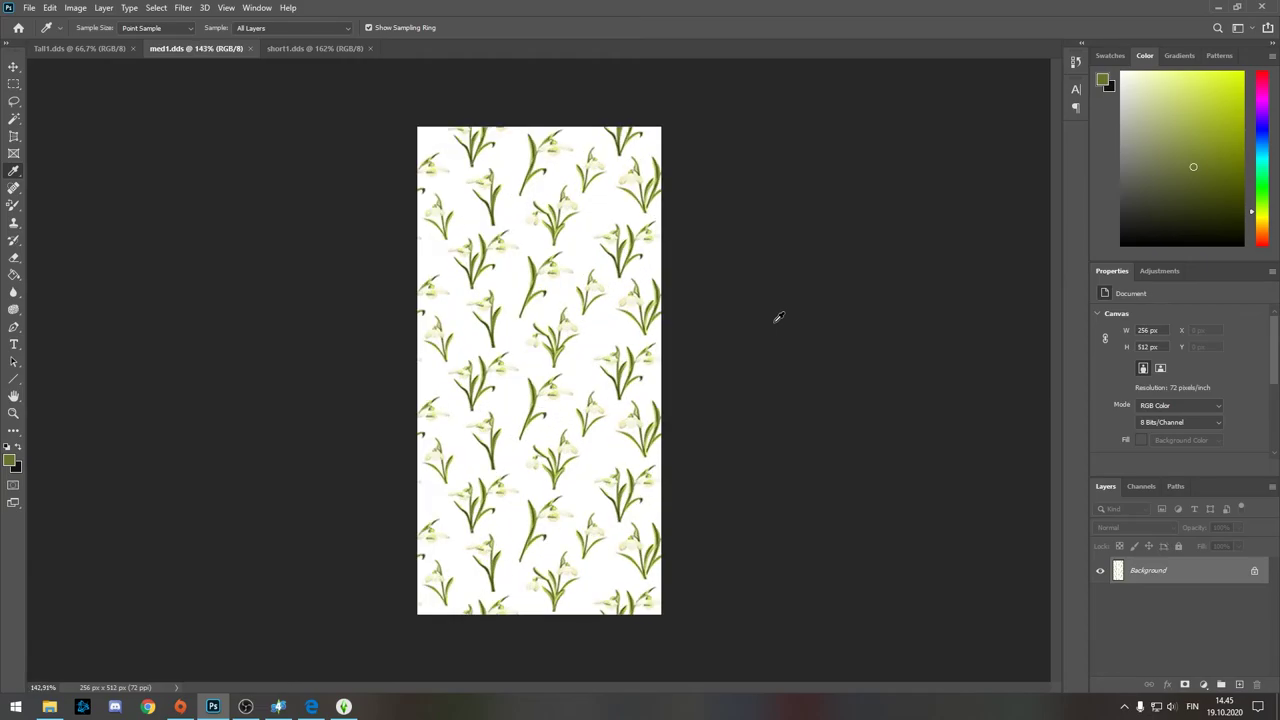
- Switch to Sims 4 Studio and review the wallpaper package, texture files and source pattern in the Downloads folder
click(278, 707)
mouse_move(750, 345)
mouse_down()
mouse_move(809, 309)
mouse_move(772, 346)
mouse_up()
click(49, 707)
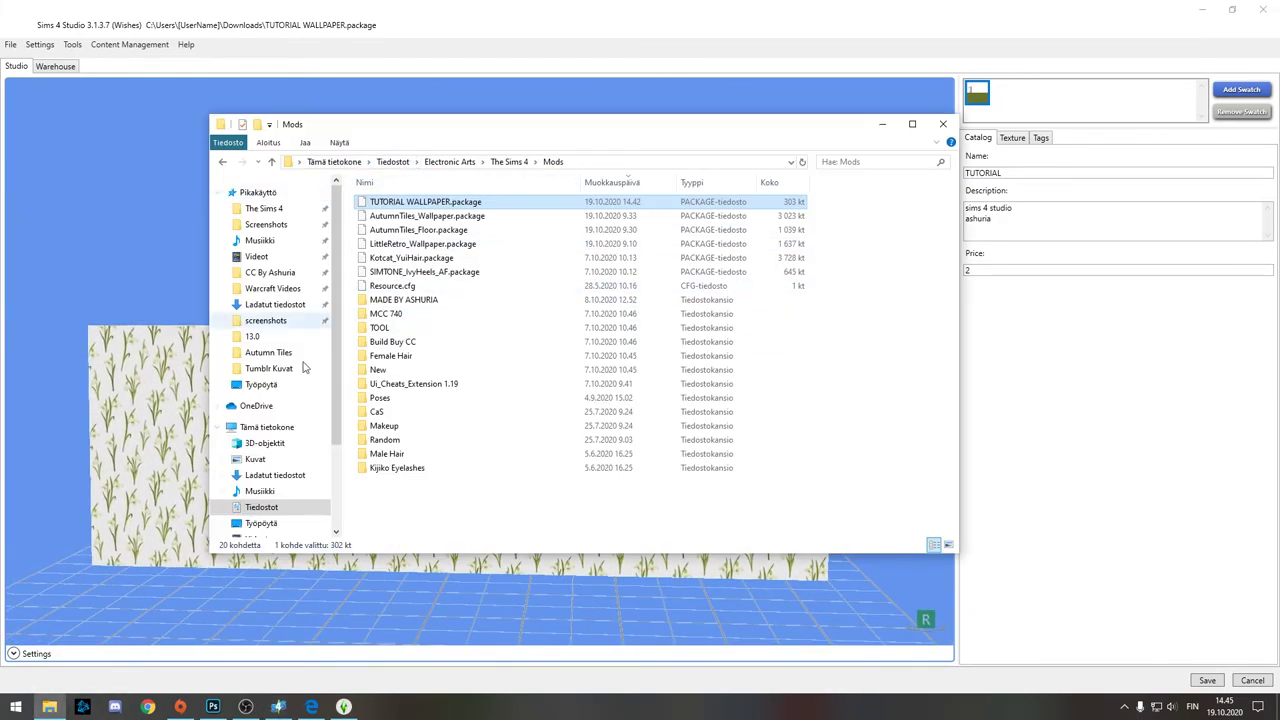
click(273, 305)
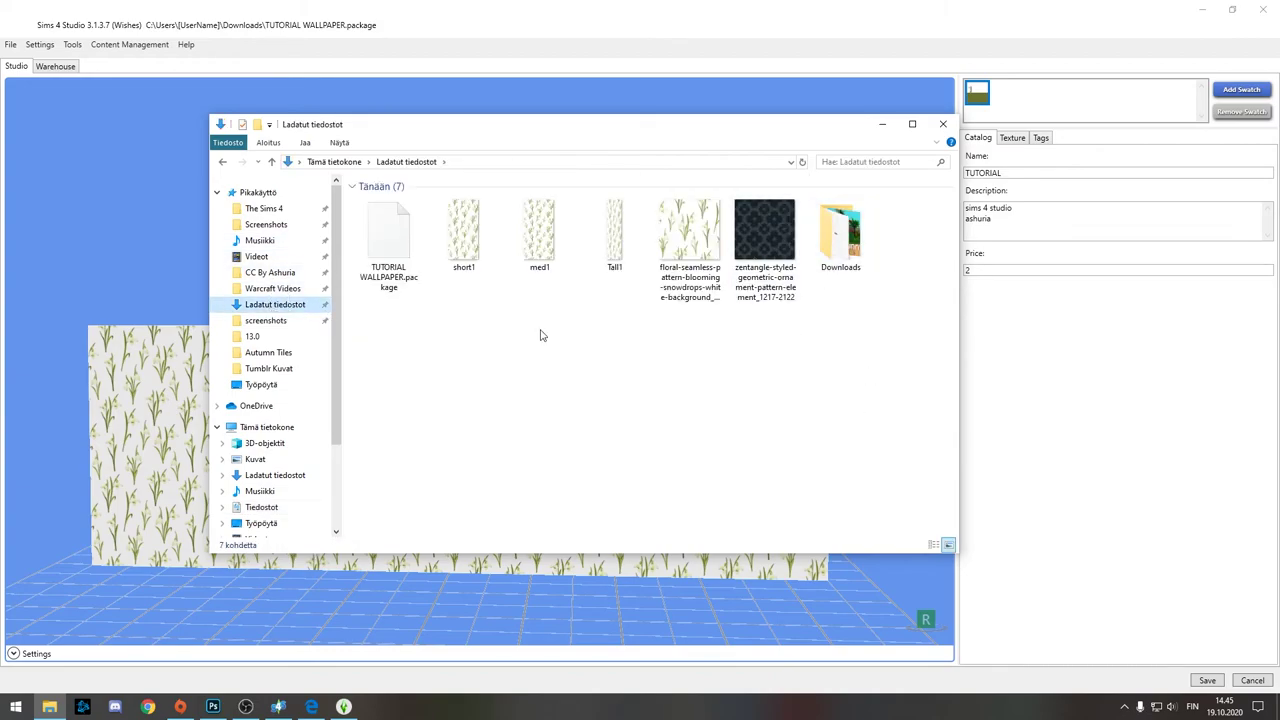
drag(397, 307, 680, 205)
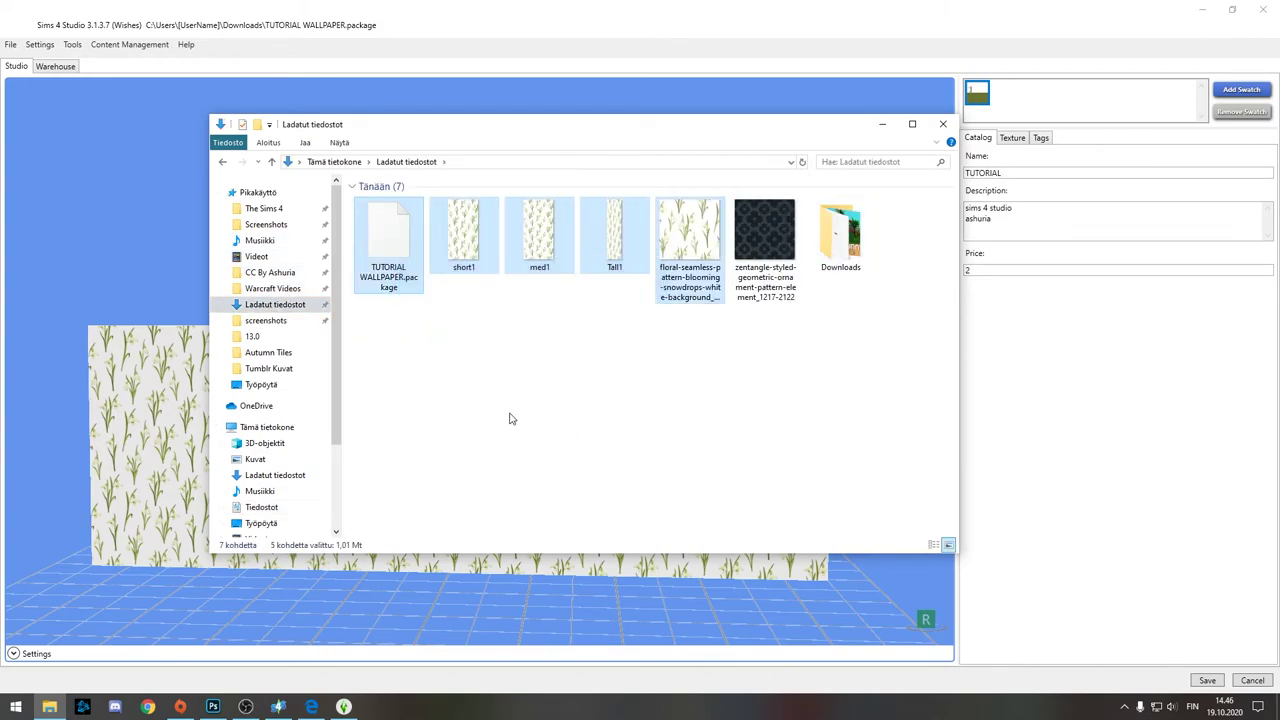
click(517, 420)
drag(414, 356, 722, 254)
click(598, 429)
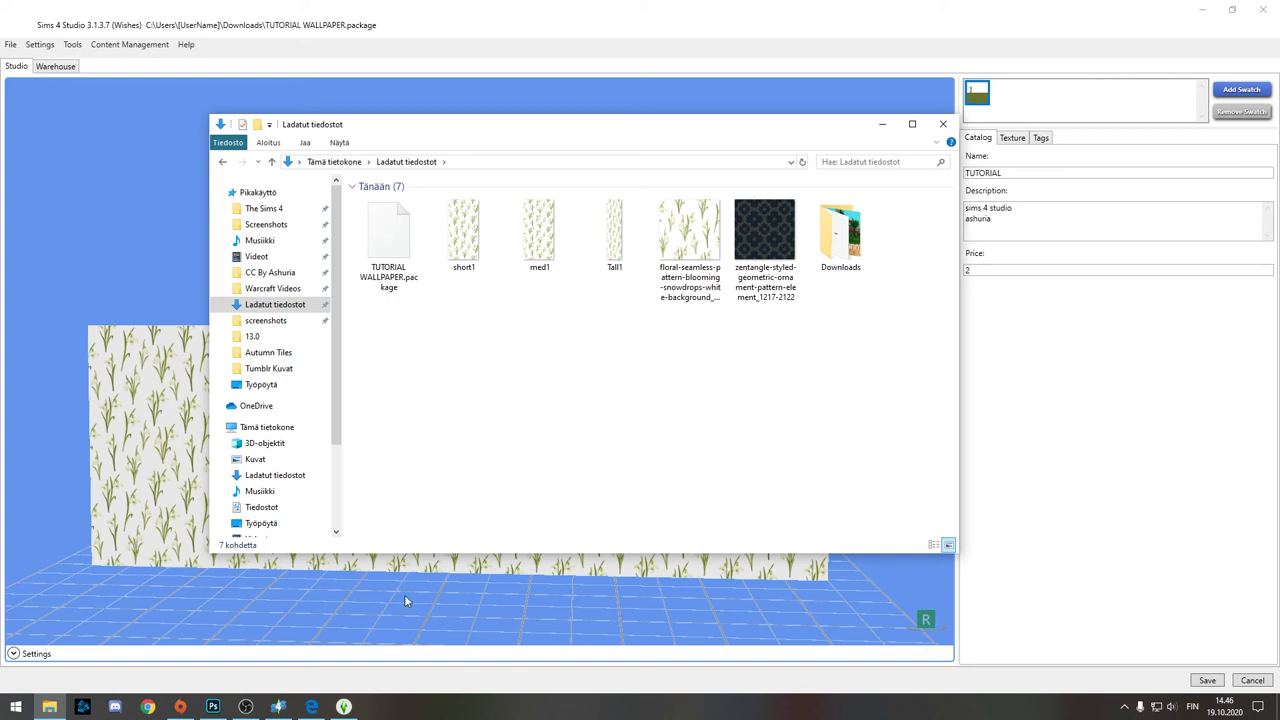
- Switch back to The Sims 4 and inspect the snowdrops wallpaper around the dresser and door from different distances
click(343, 707)
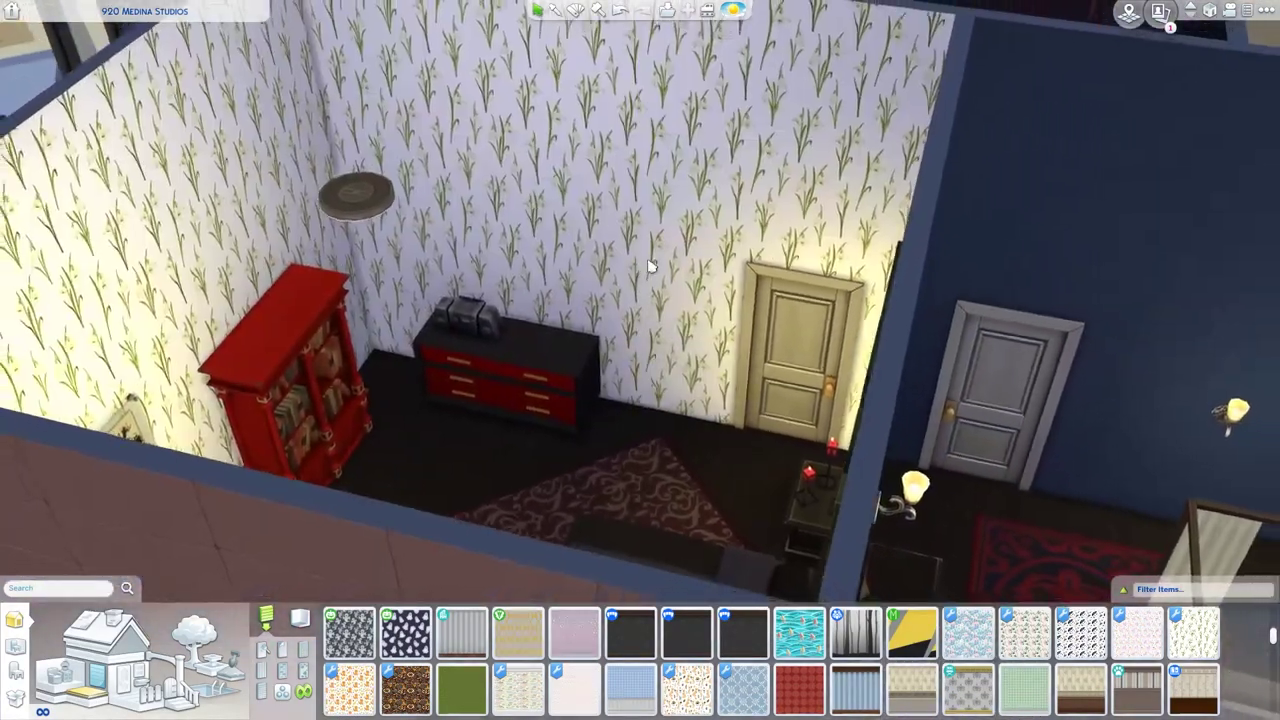
scroll(649, 266, down, 2)
middle_drag(649, 266, 800, 220)
scroll(851, 286, up, 5)
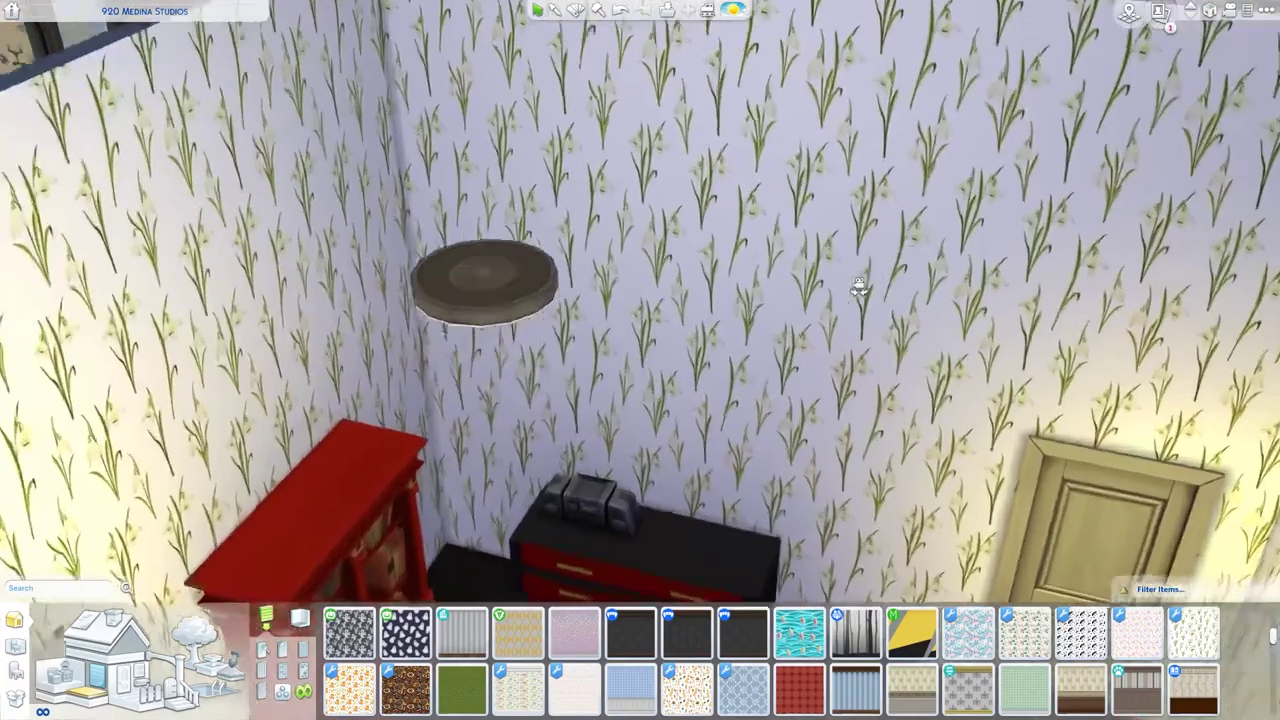
middle_drag(832, 319, 786, 280)
scroll(777, 286, up, 2)
scroll(760, 277, down, 1)
scroll(760, 277, down, 1)
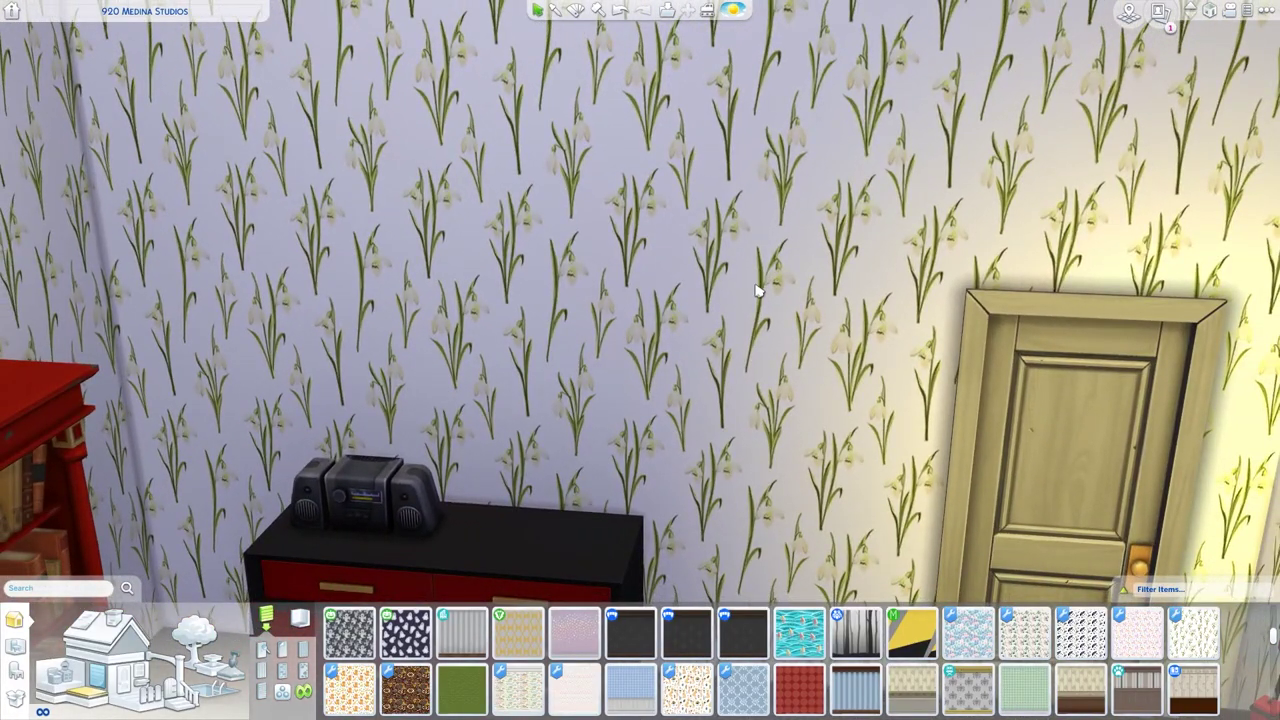
mouse_move(757, 290)
middle_down()
mouse_move(789, 251)
mouse_move(729, 251)
mouse_move(734, 263)
mouse_move(727, 194)
mouse_move(737, 286)
mouse_move(751, 278)
middle_up()
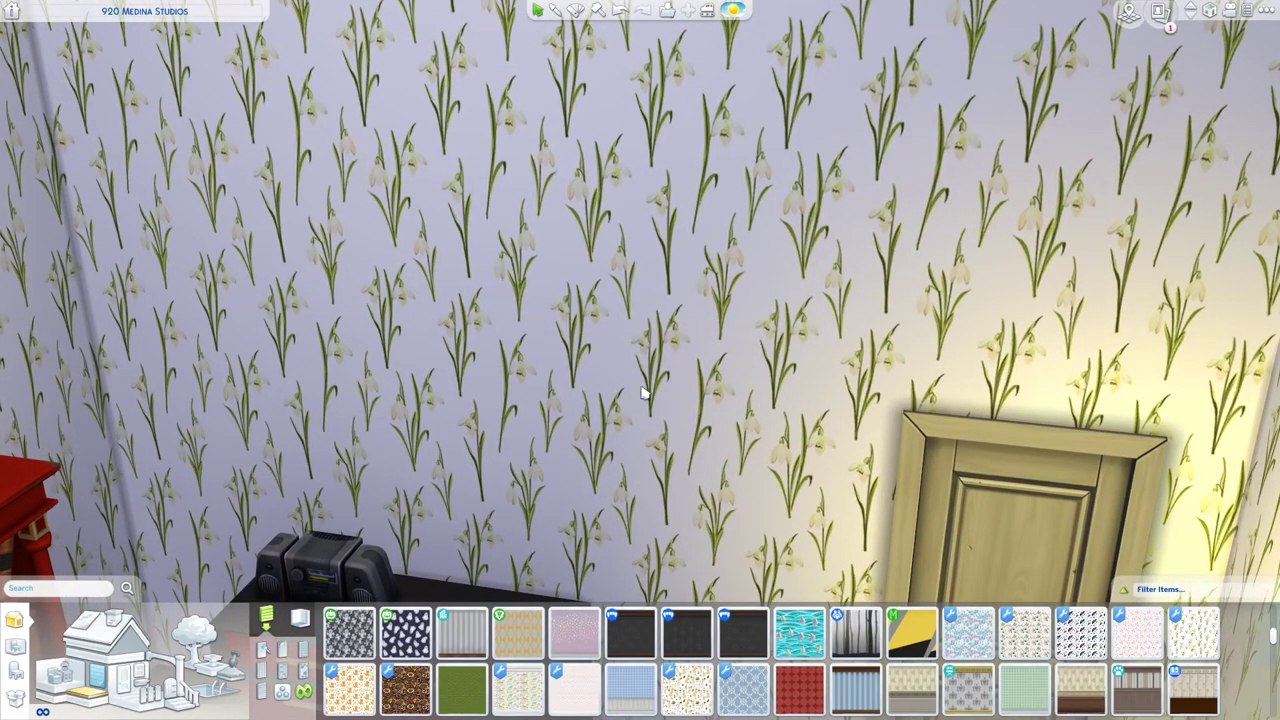